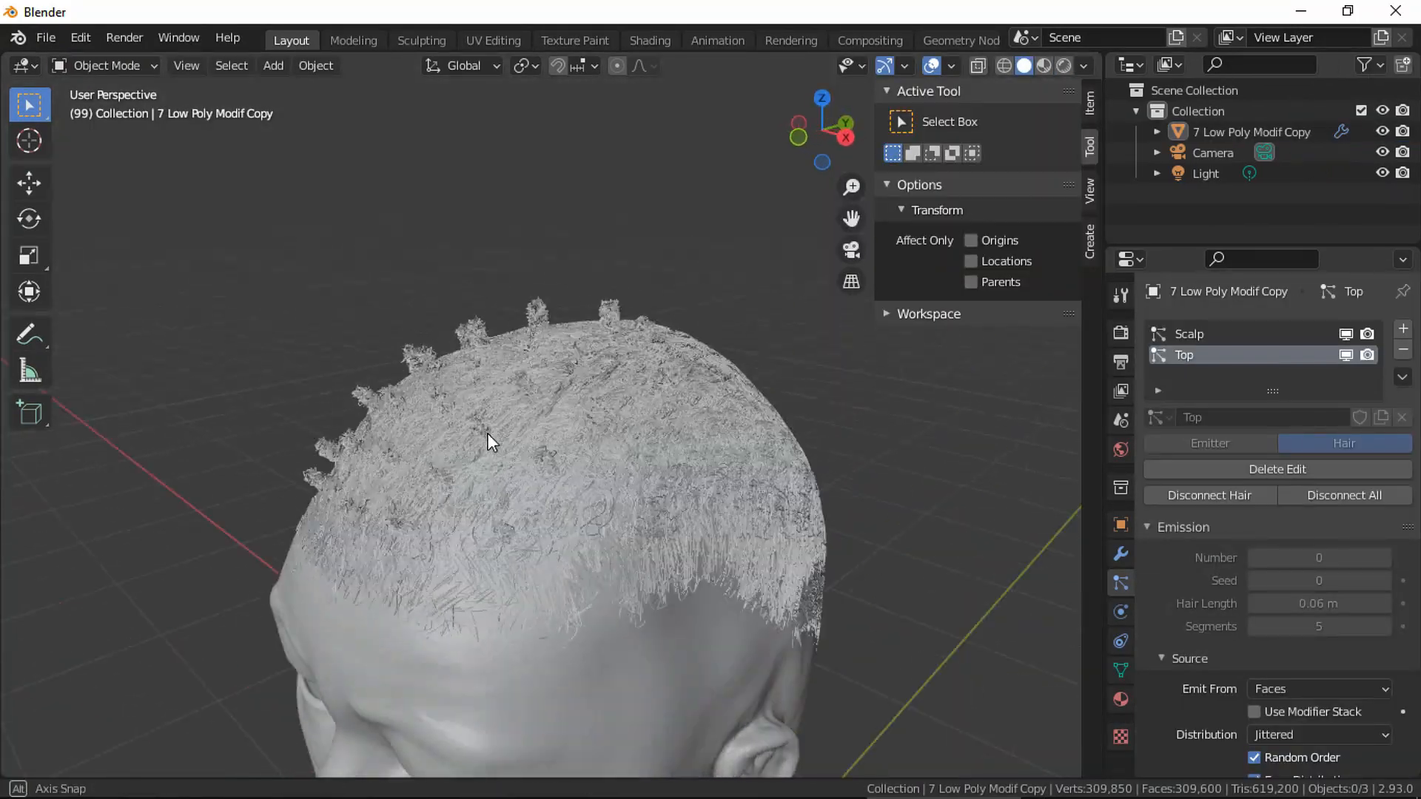
pyautogui.moveTo(486, 437)
pyautogui.mouseDown(button='middle')
pyautogui.moveTo(479, 388)
pyautogui.moveTo(802, 394)
pyautogui.mouseUp(button='middle')
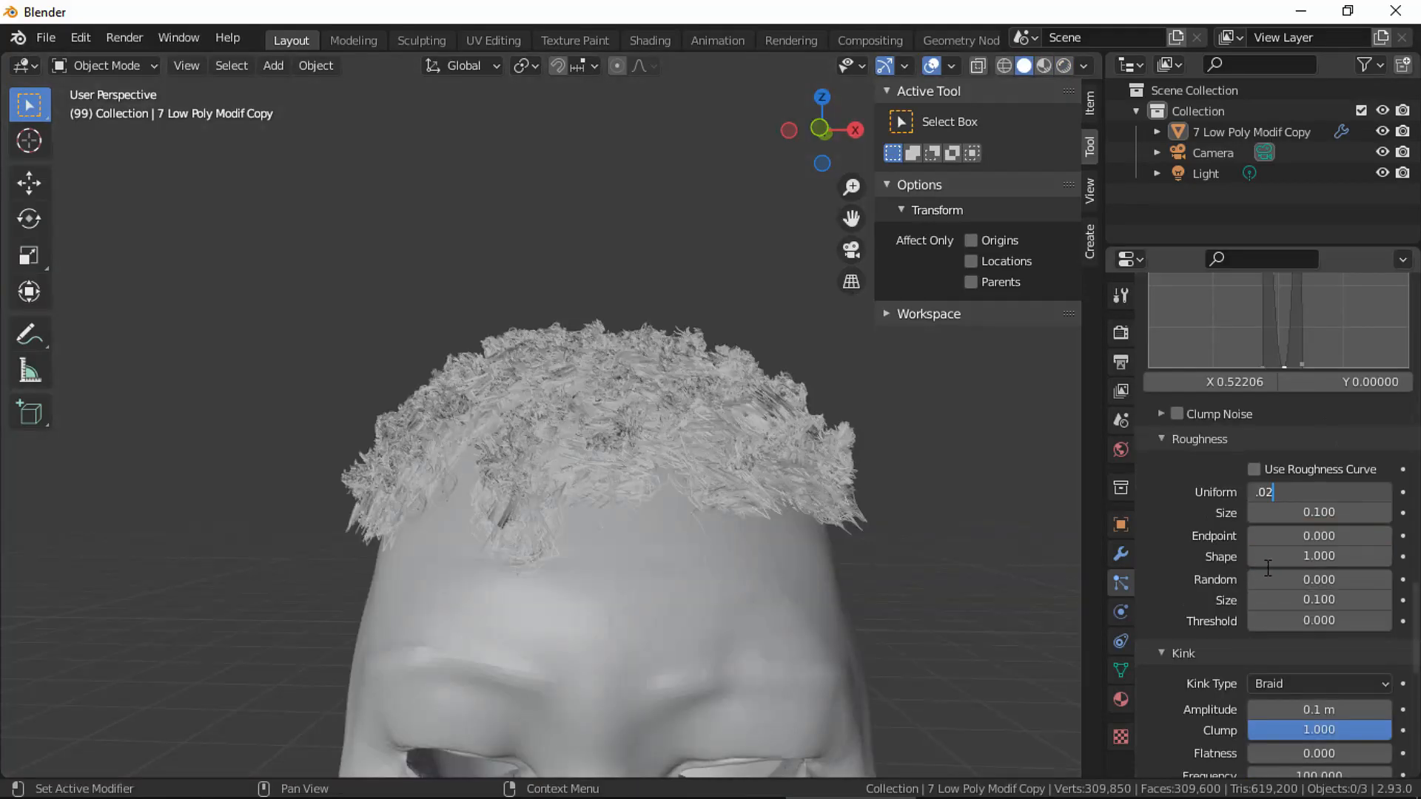
pyautogui.press('Return')
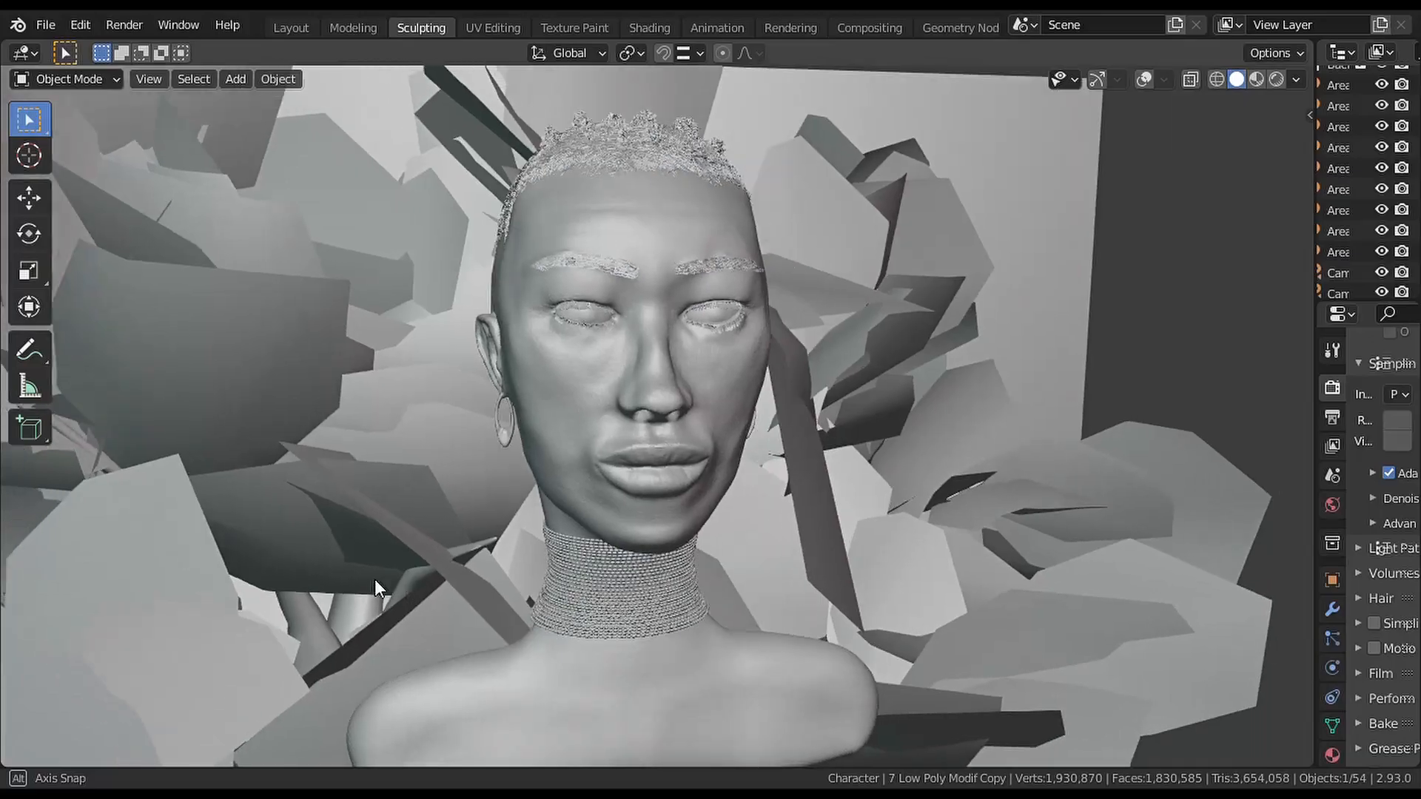
pyautogui.moveTo(375, 579)
pyautogui.mouseDown(button='middle')
pyautogui.moveTo(253, 555)
pyautogui.moveTo(264, 562)
pyautogui.mouseUp(button='middle')
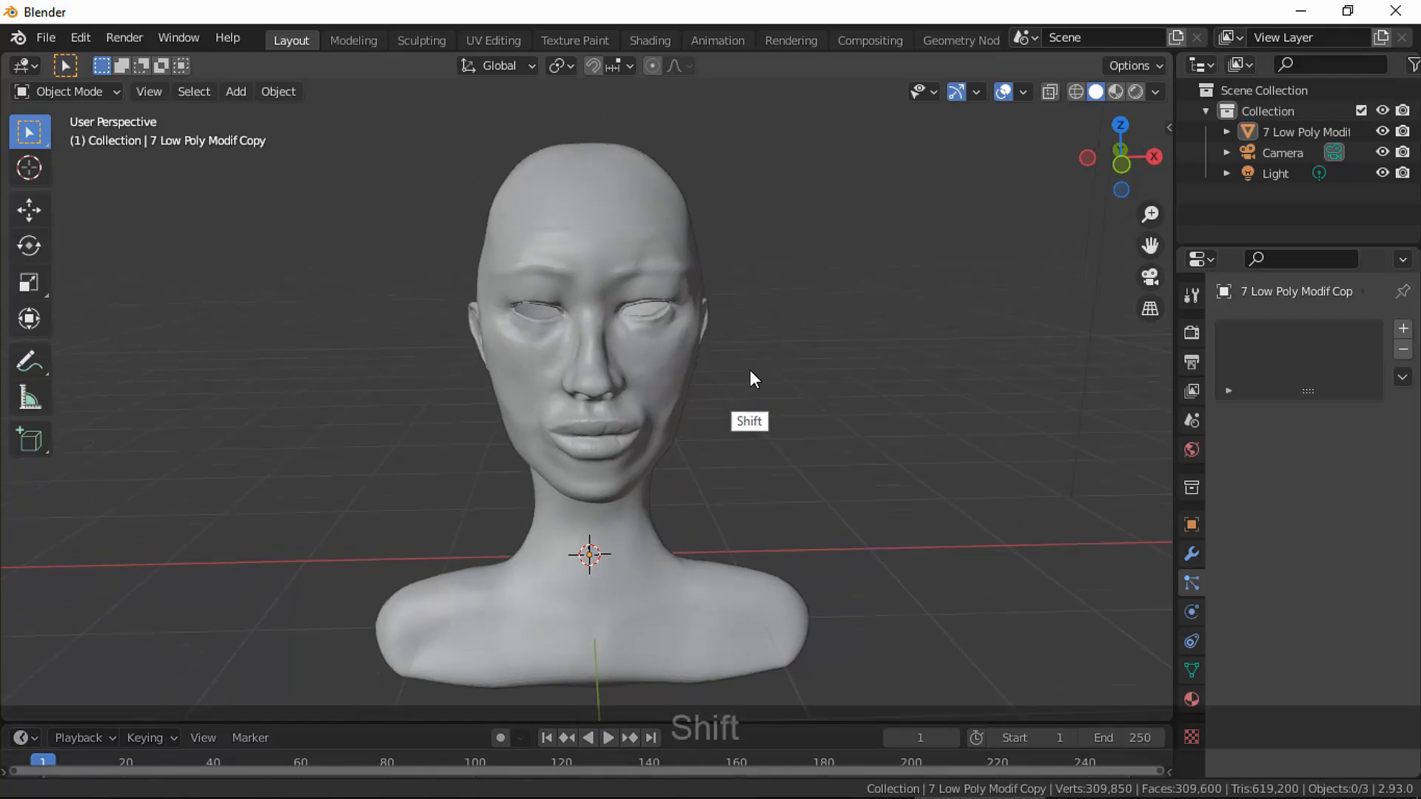
# Select the head model and set the scene's render engine to Cycles.
pyautogui.moveTo(800, 387)
pyautogui.keyDown('ctrl'); pyautogui.keyDown('shift'); pyautogui.mouseDown(button='middle')
pyautogui.moveTo(818, 355)
pyautogui.moveTo(802, 330)
pyautogui.moveTo(814, 396)
pyautogui.mouseUp(button='middle'); pyautogui.keyUp('shift'); pyautogui.keyUp('ctrl')
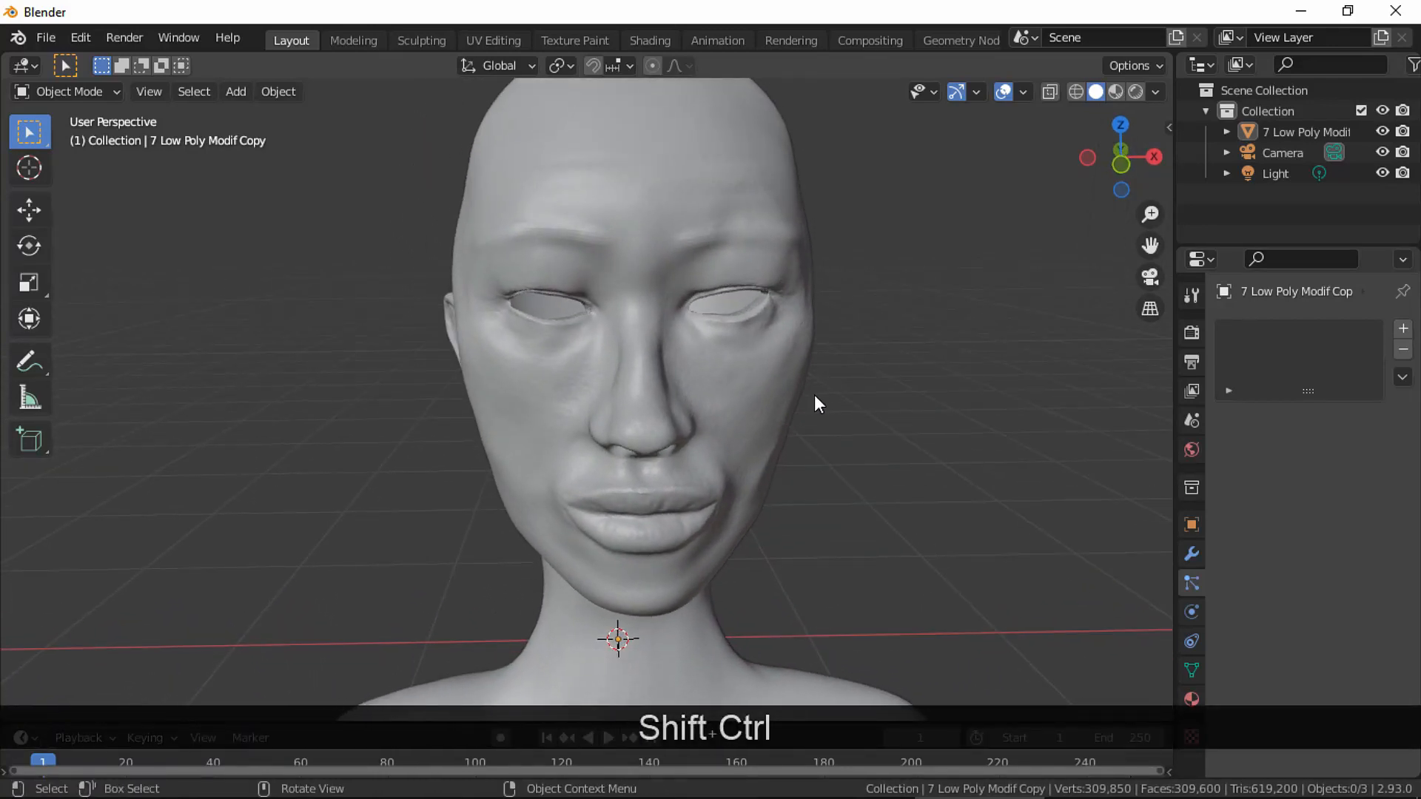
pyautogui.click(734, 384)
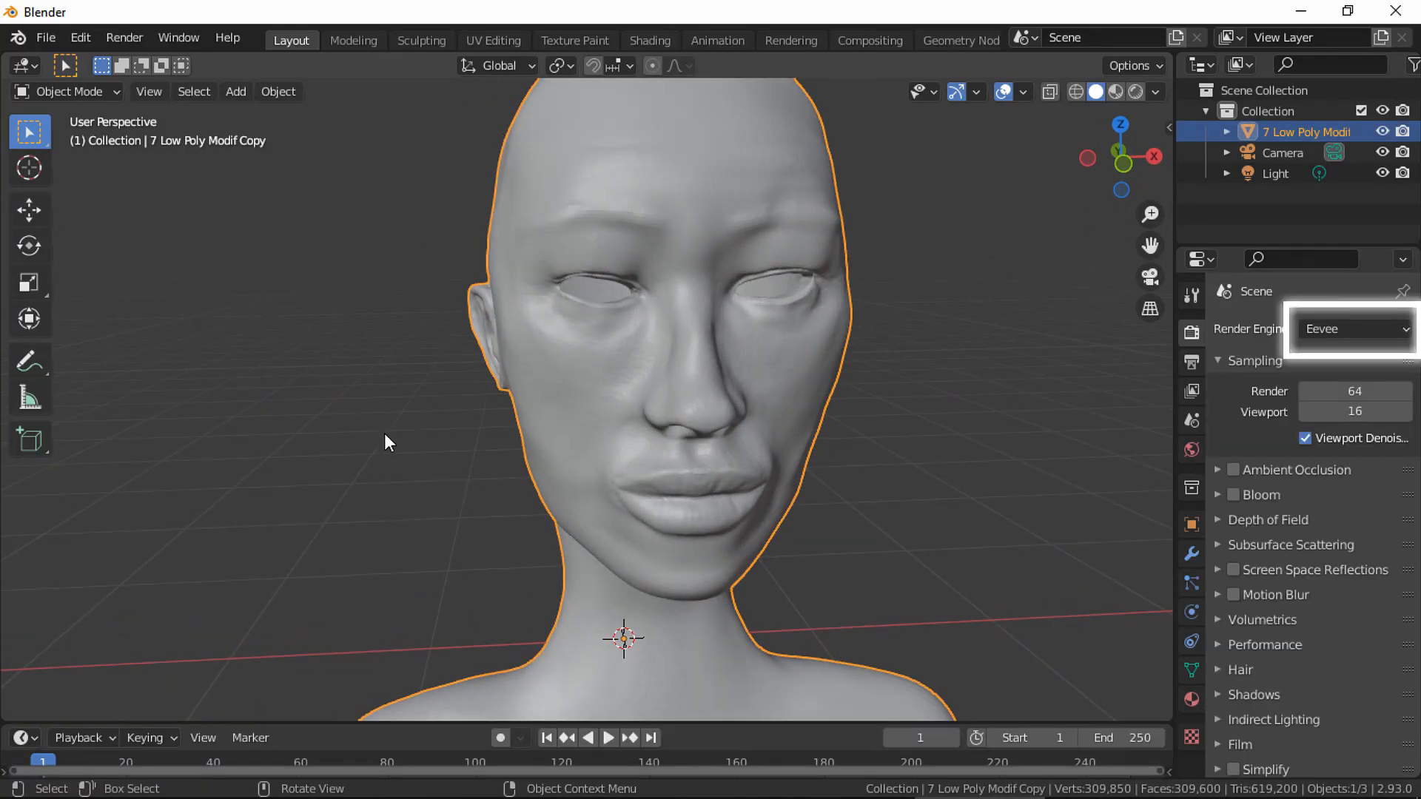
pyautogui.moveTo(363, 427); pyautogui.dragTo(318, 419, button='middle')
pyautogui.click(1353, 328)
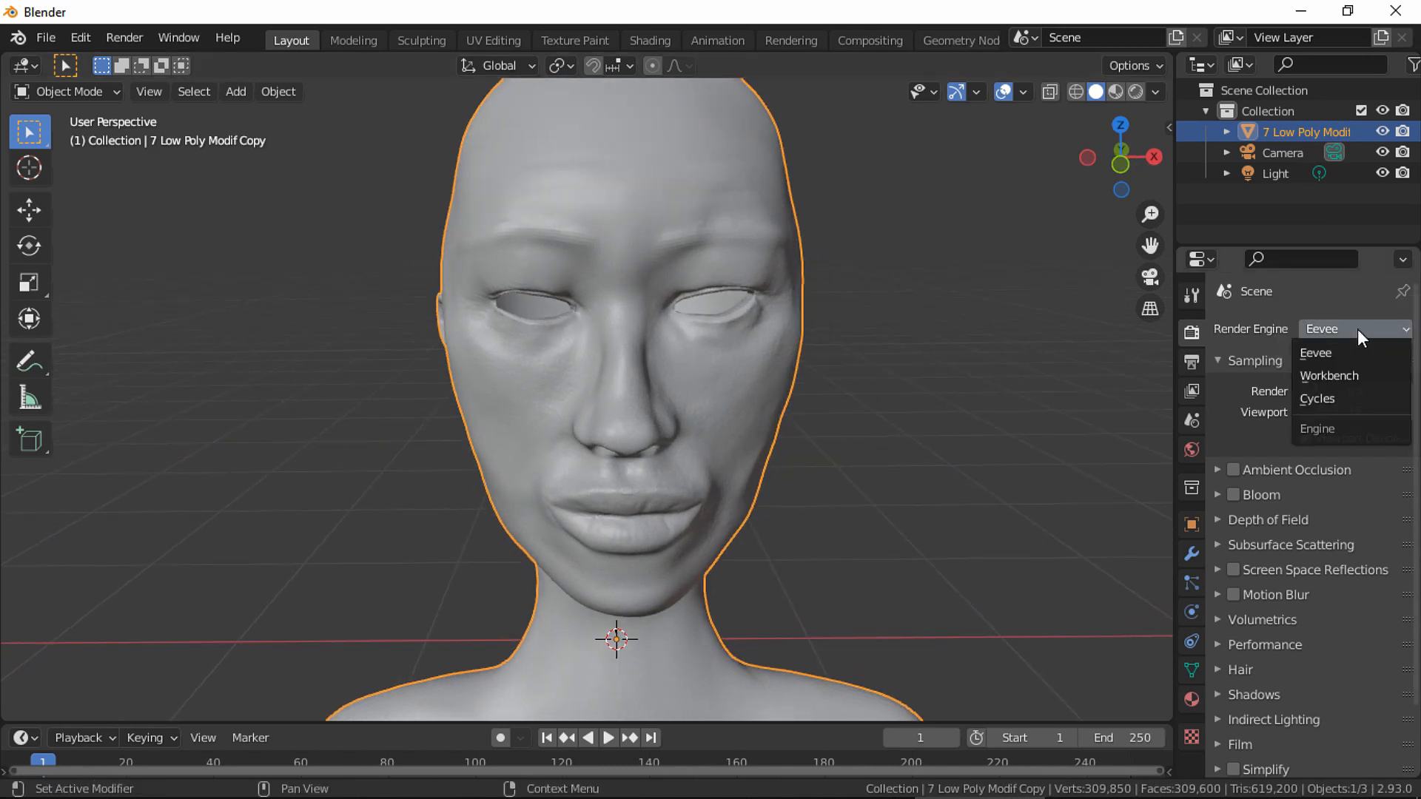
pyautogui.click(1356, 393)
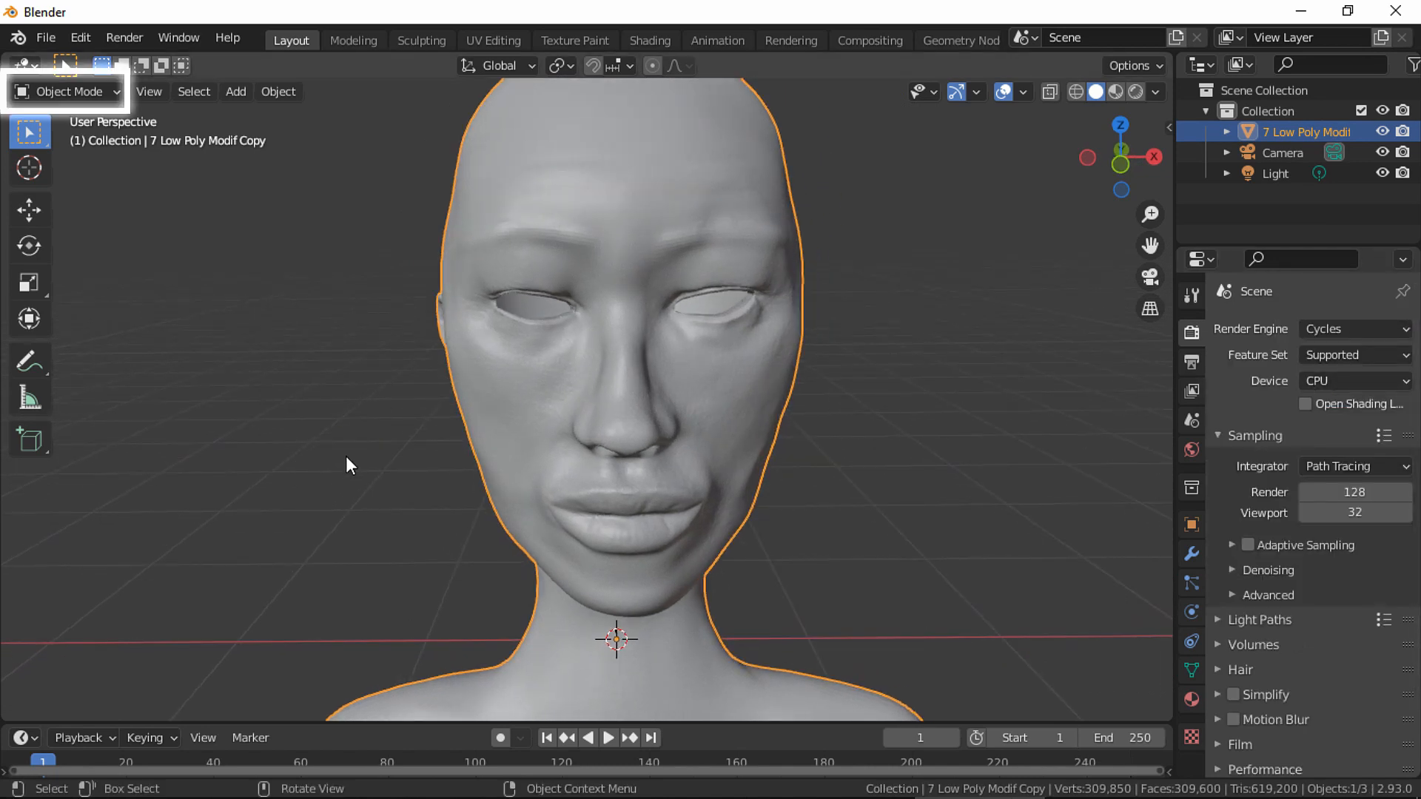
# Switch the head to Edit Mode and check the level settings of its Multiresolution modifier.
pyautogui.click(68, 85)
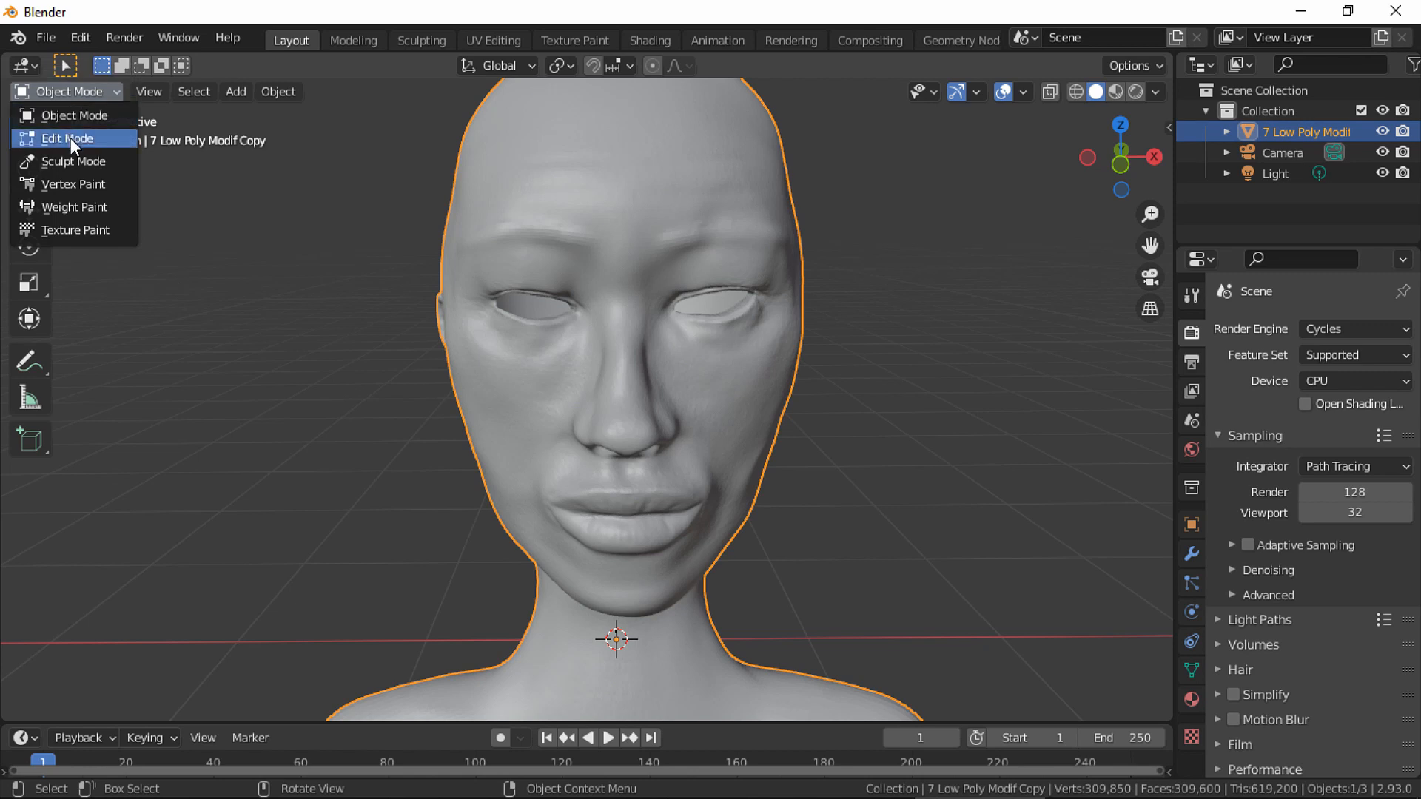
pyautogui.click(88, 137)
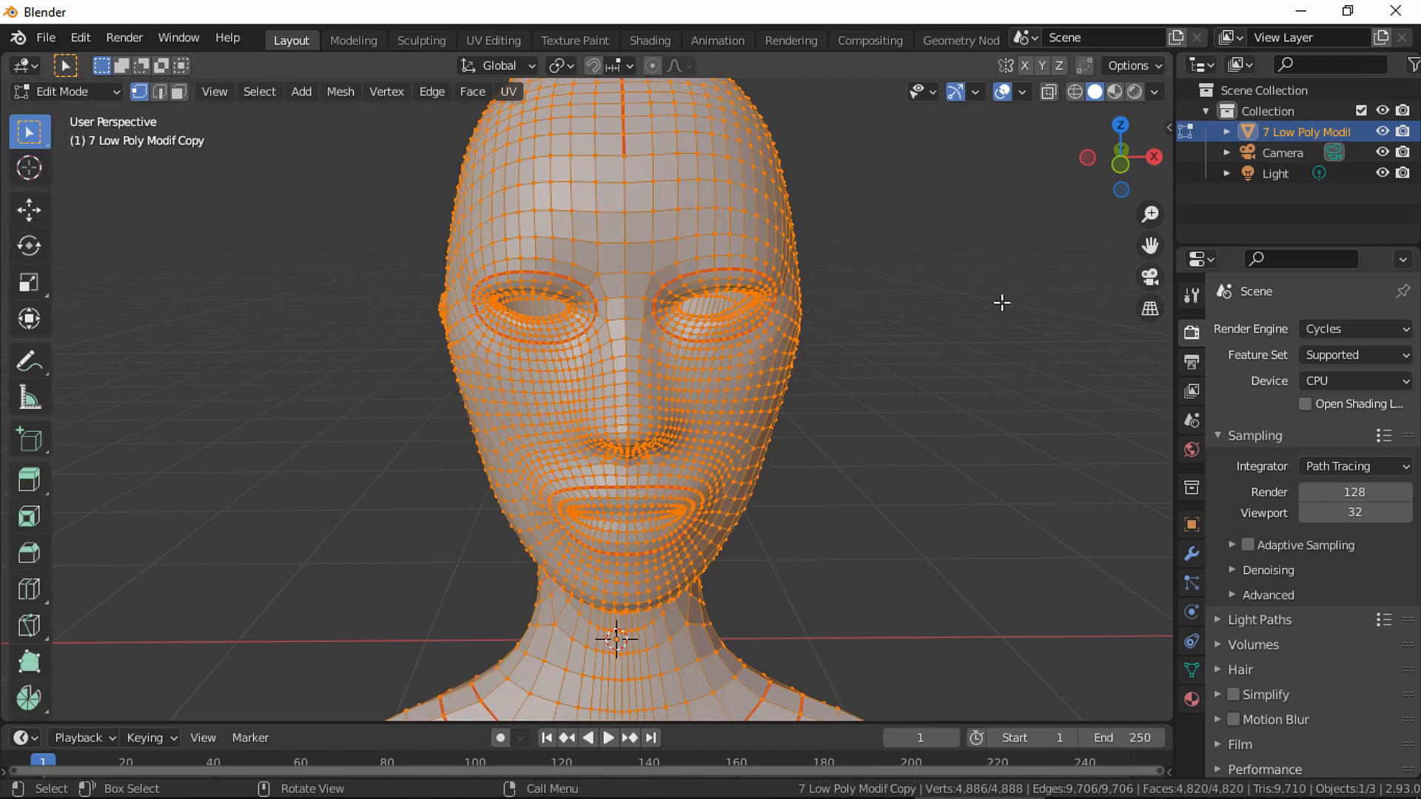
pyautogui.click(1191, 555)
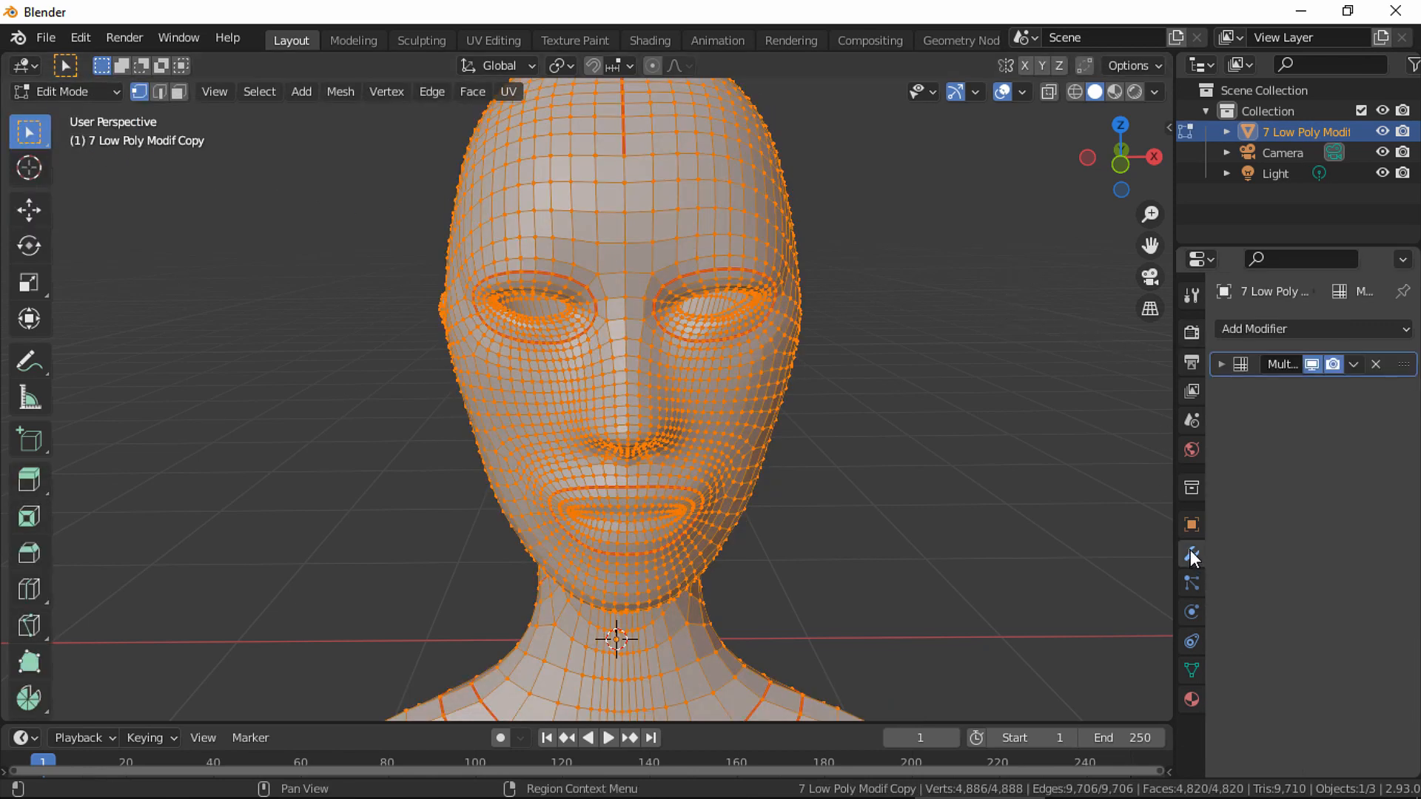
pyautogui.click(1221, 364)
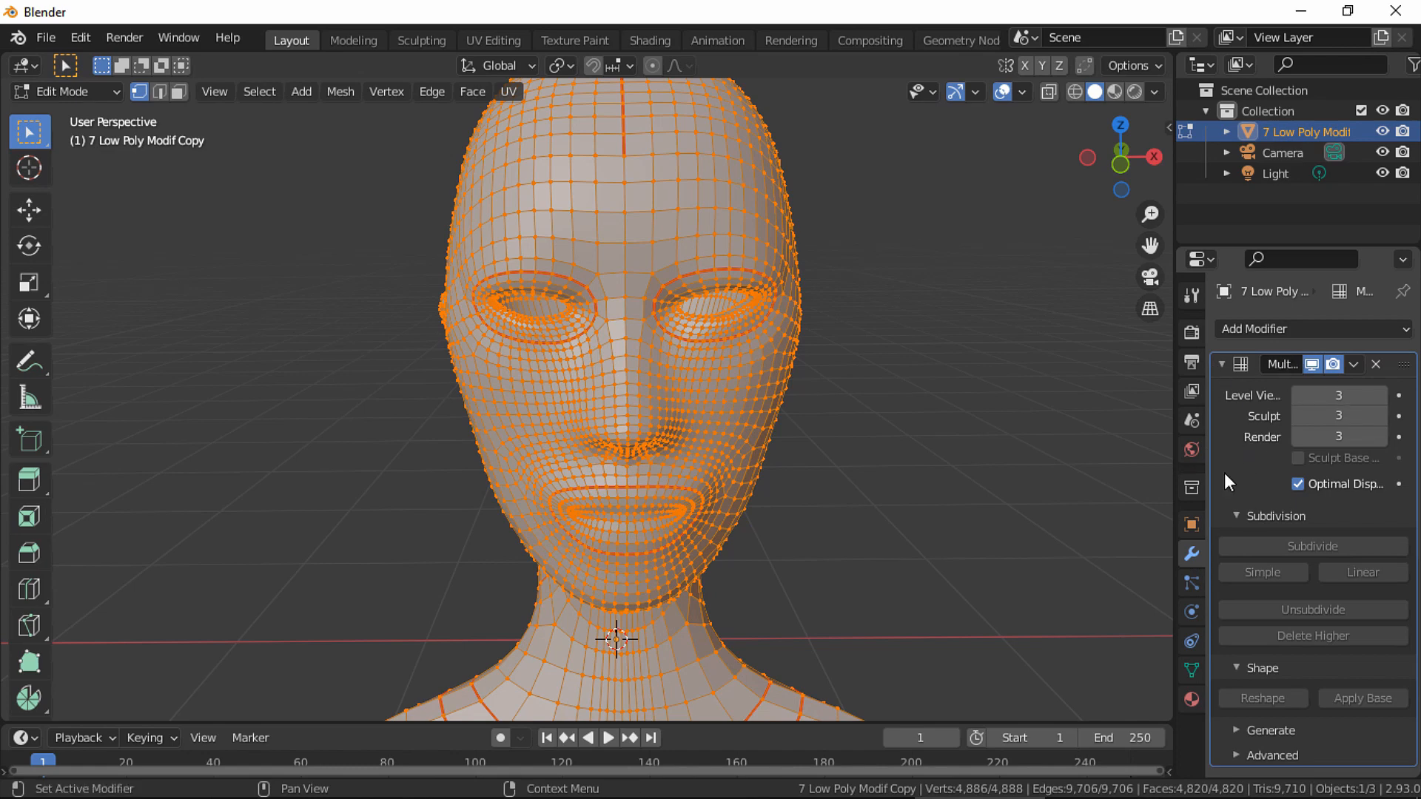
pyautogui.click(1223, 368)
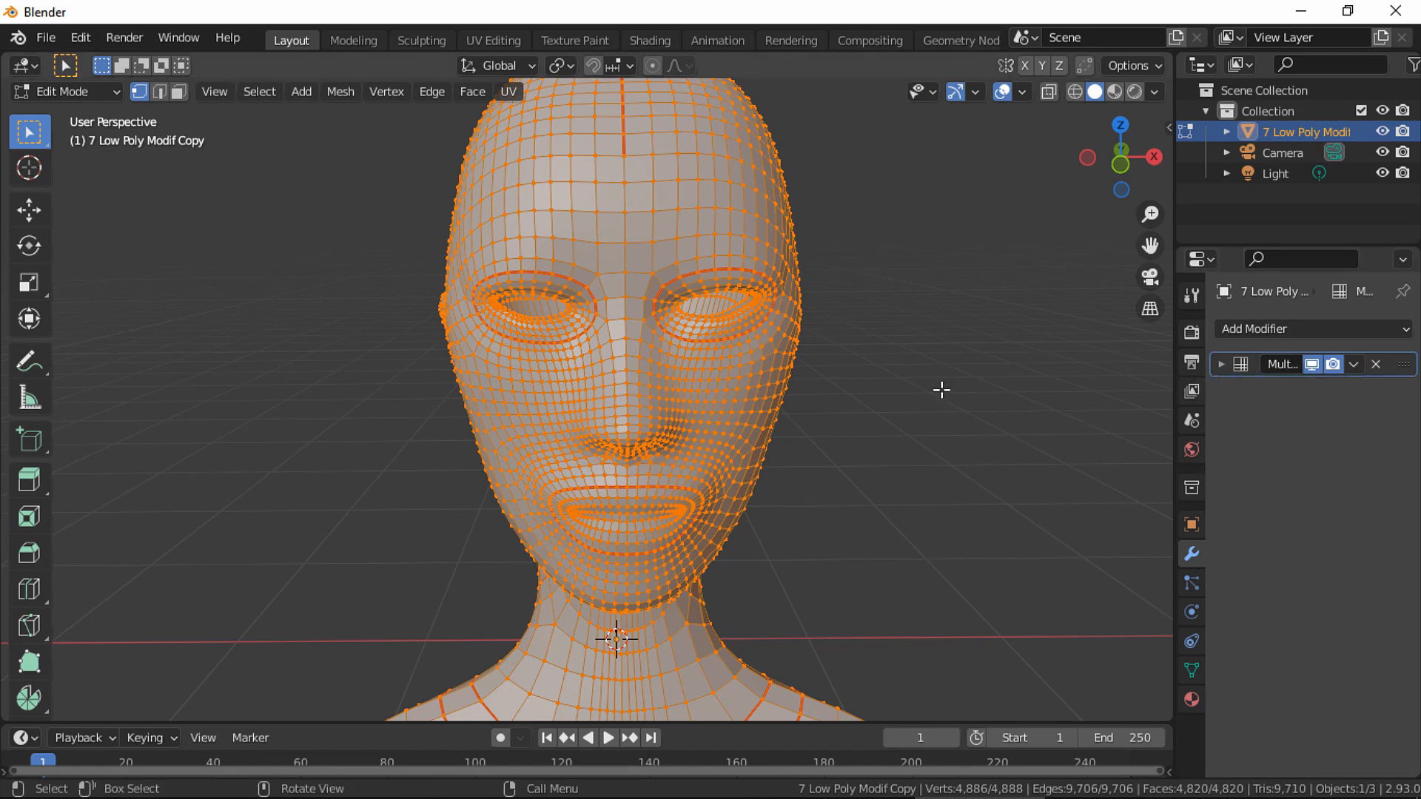
# Add a vertex group to the head mesh and name it Scalp.
pyautogui.keyDown('shift'); pyautogui.moveTo(870, 267); pyautogui.dragTo(879, 319, button='middle'); pyautogui.keyUp('shift')
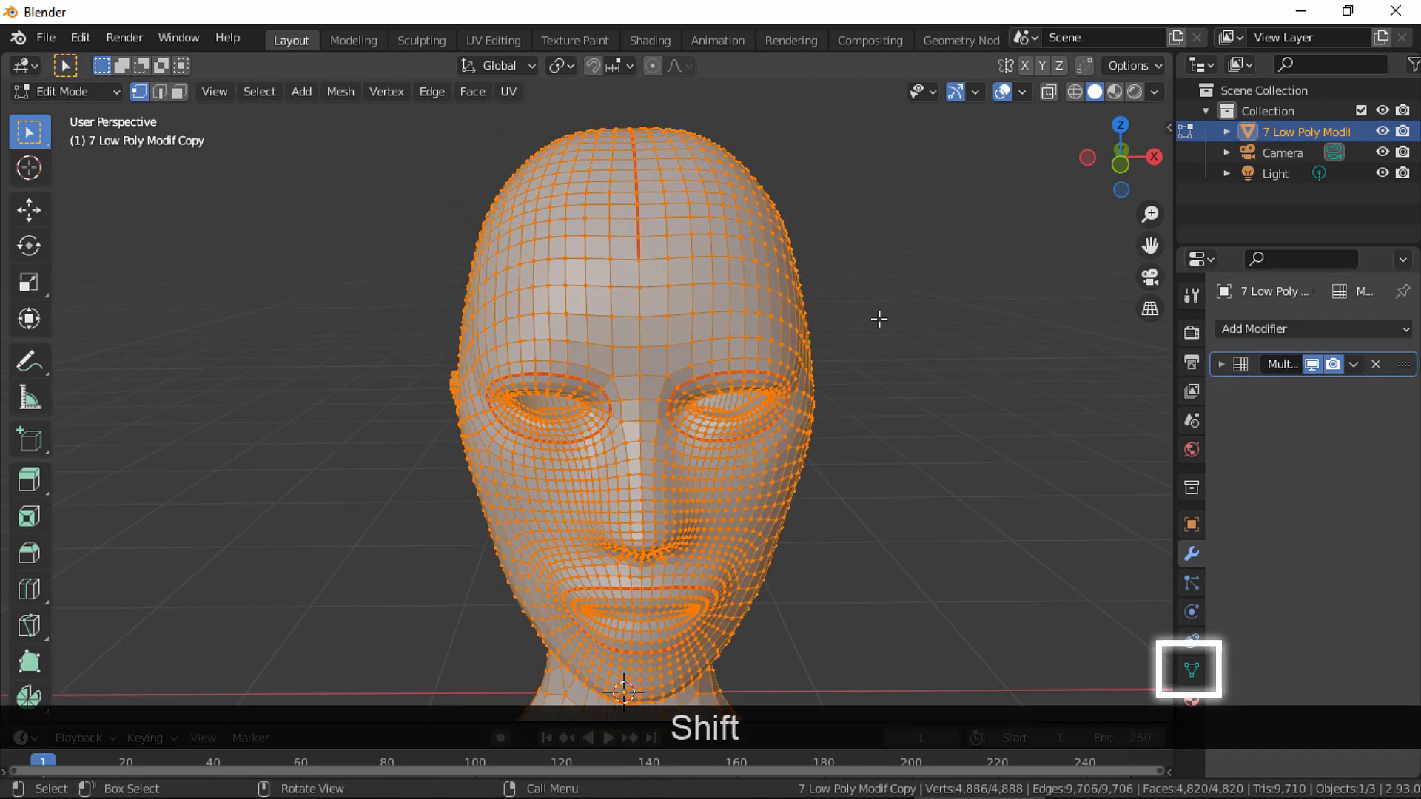
pyautogui.click(1191, 670)
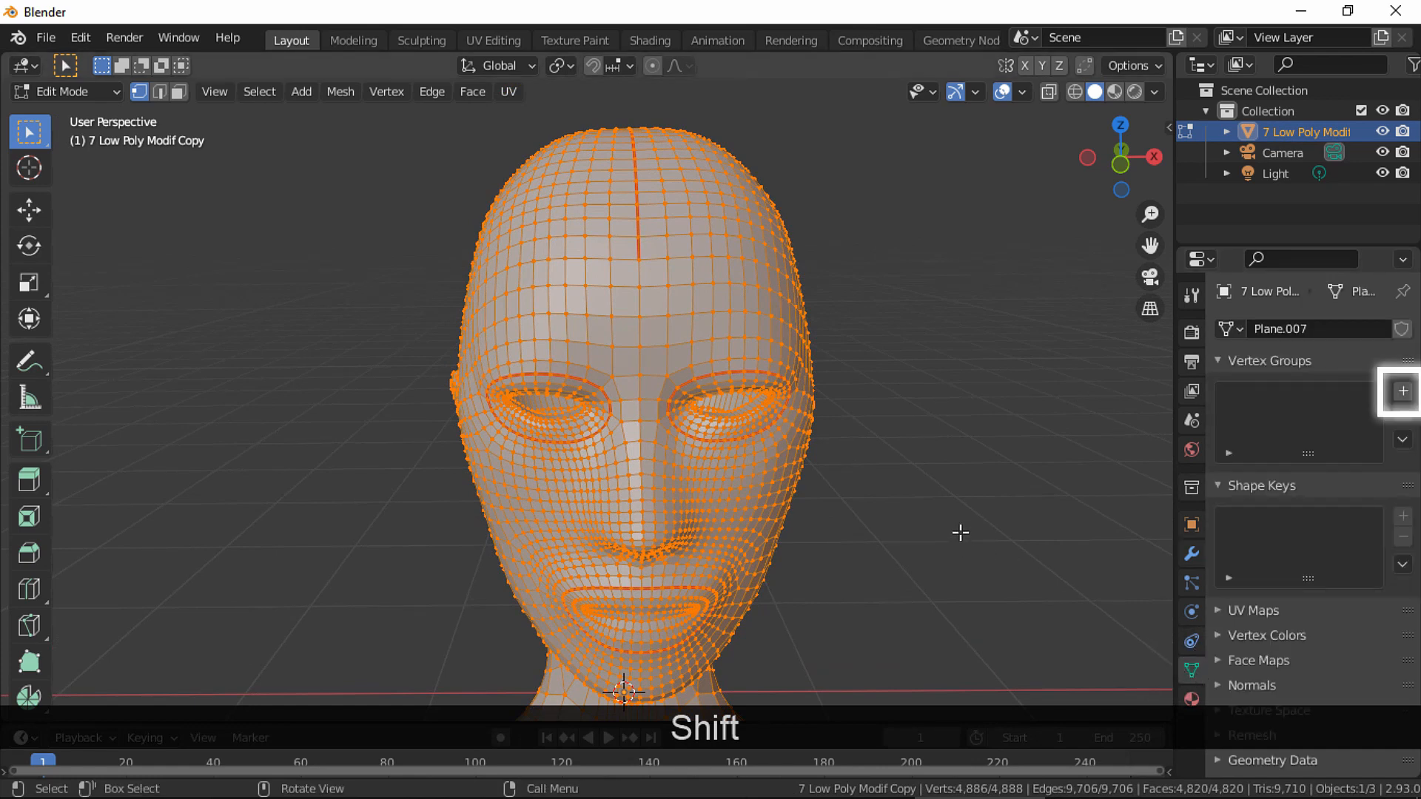
pyautogui.click(1403, 391)
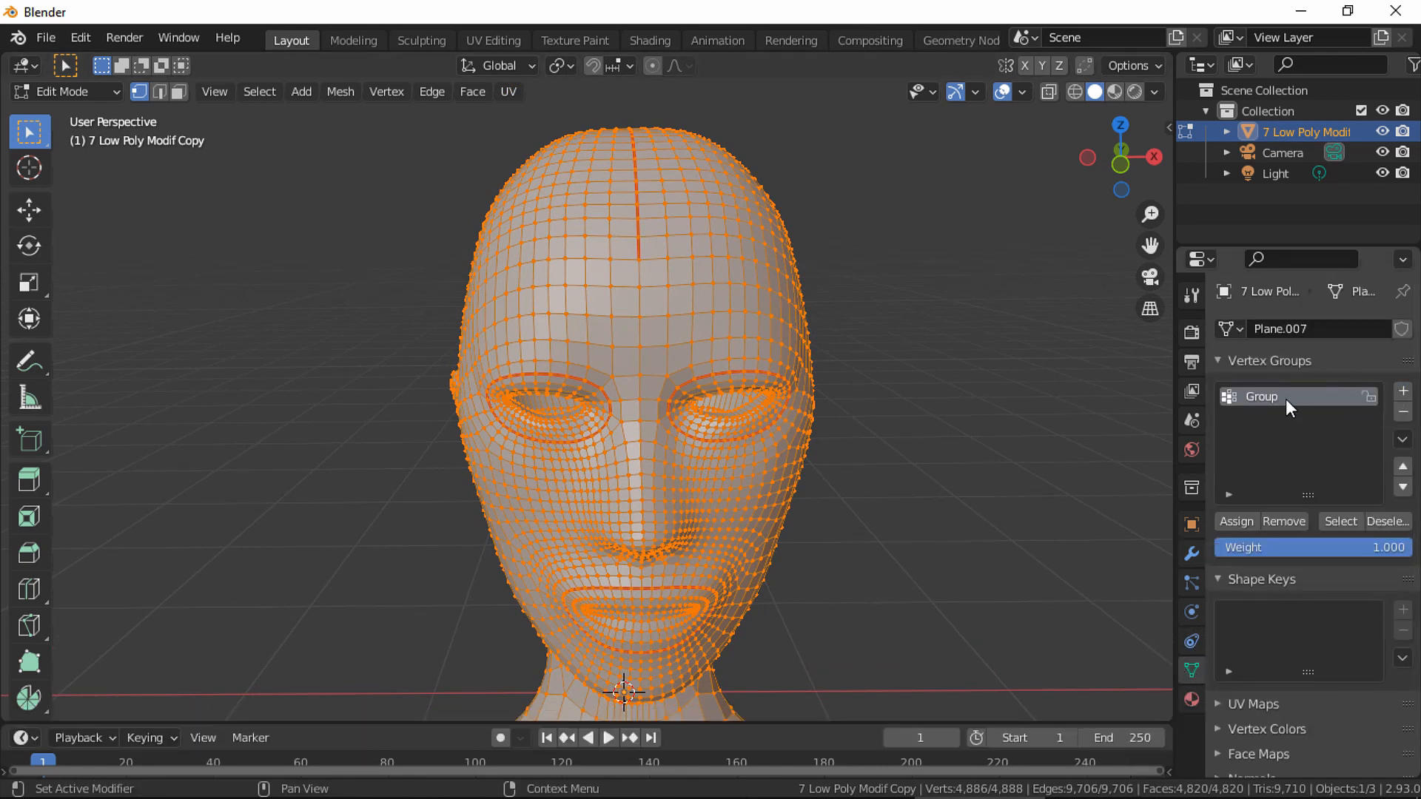
pyautogui.write('Sca')
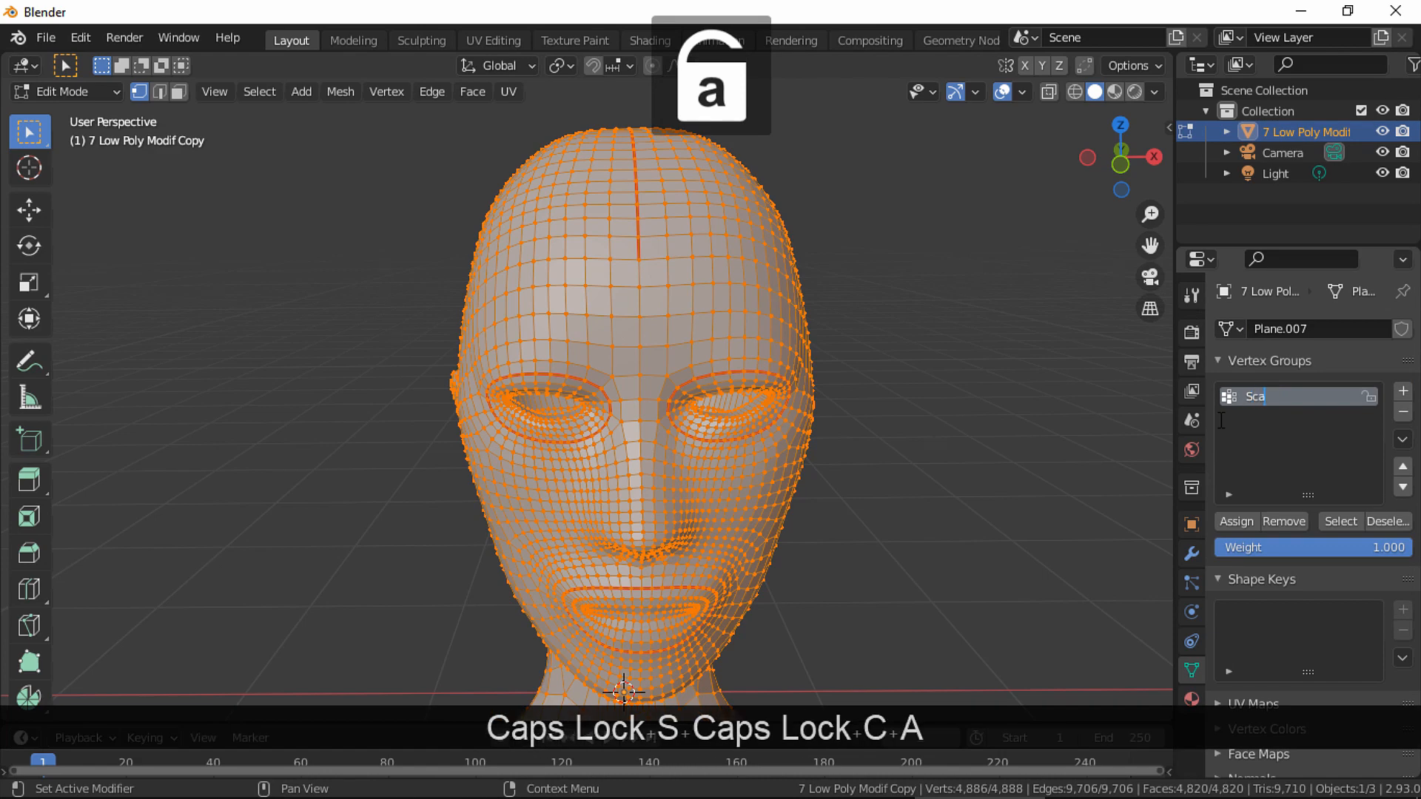
pyautogui.write('lp')
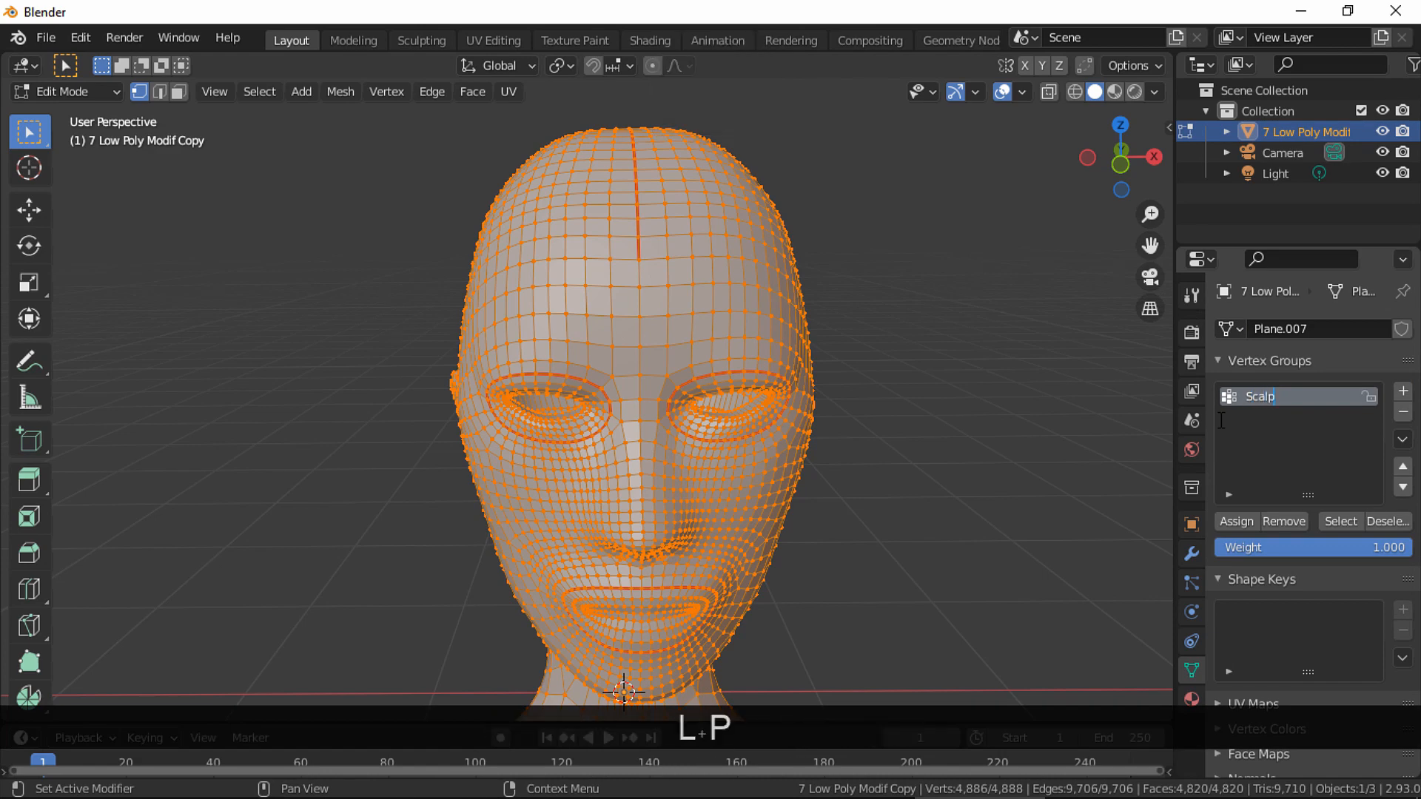
pyautogui.press('Return')
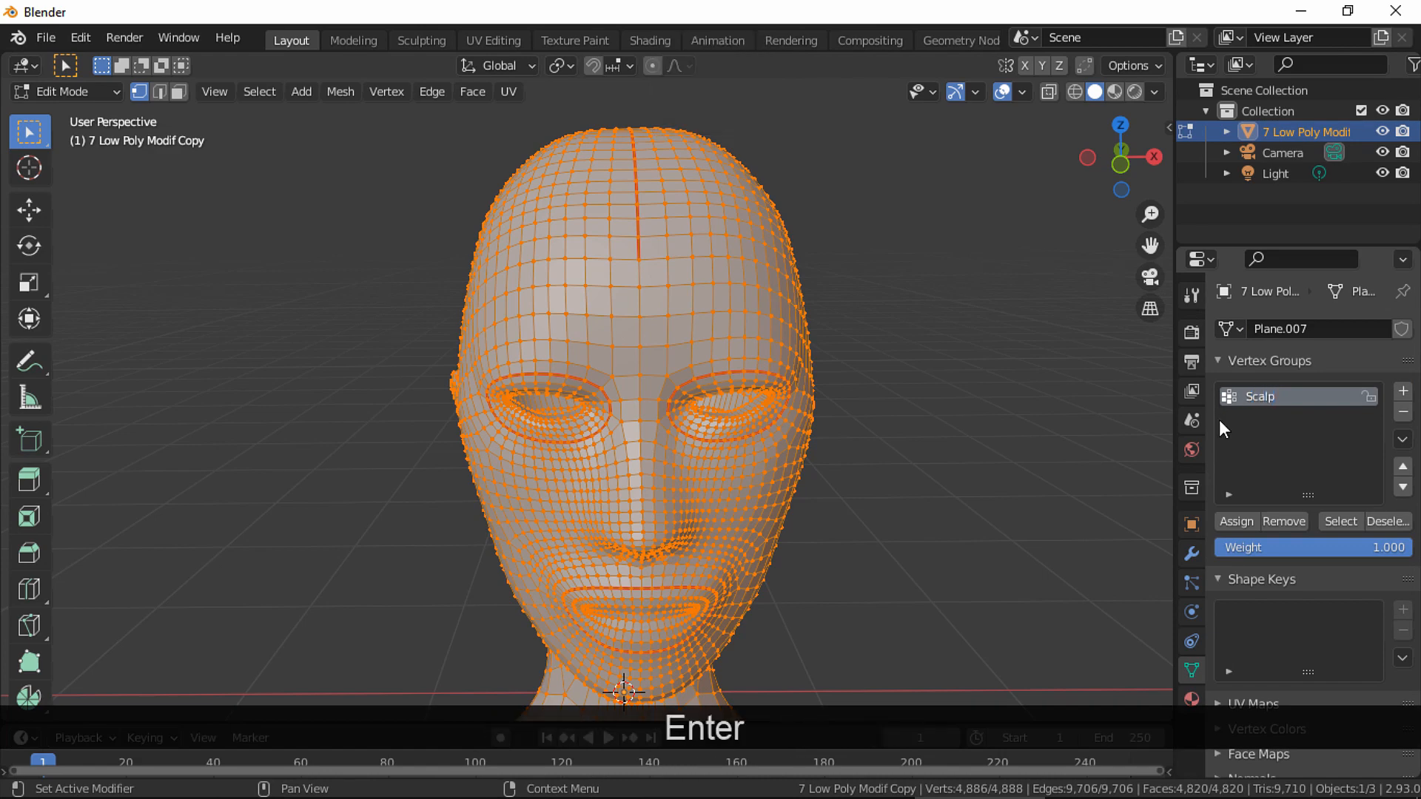
# Clear the selection and, in face mode with X-ray on, box-select the top of the head above the forehead from the front view.
pyautogui.click(977, 250)
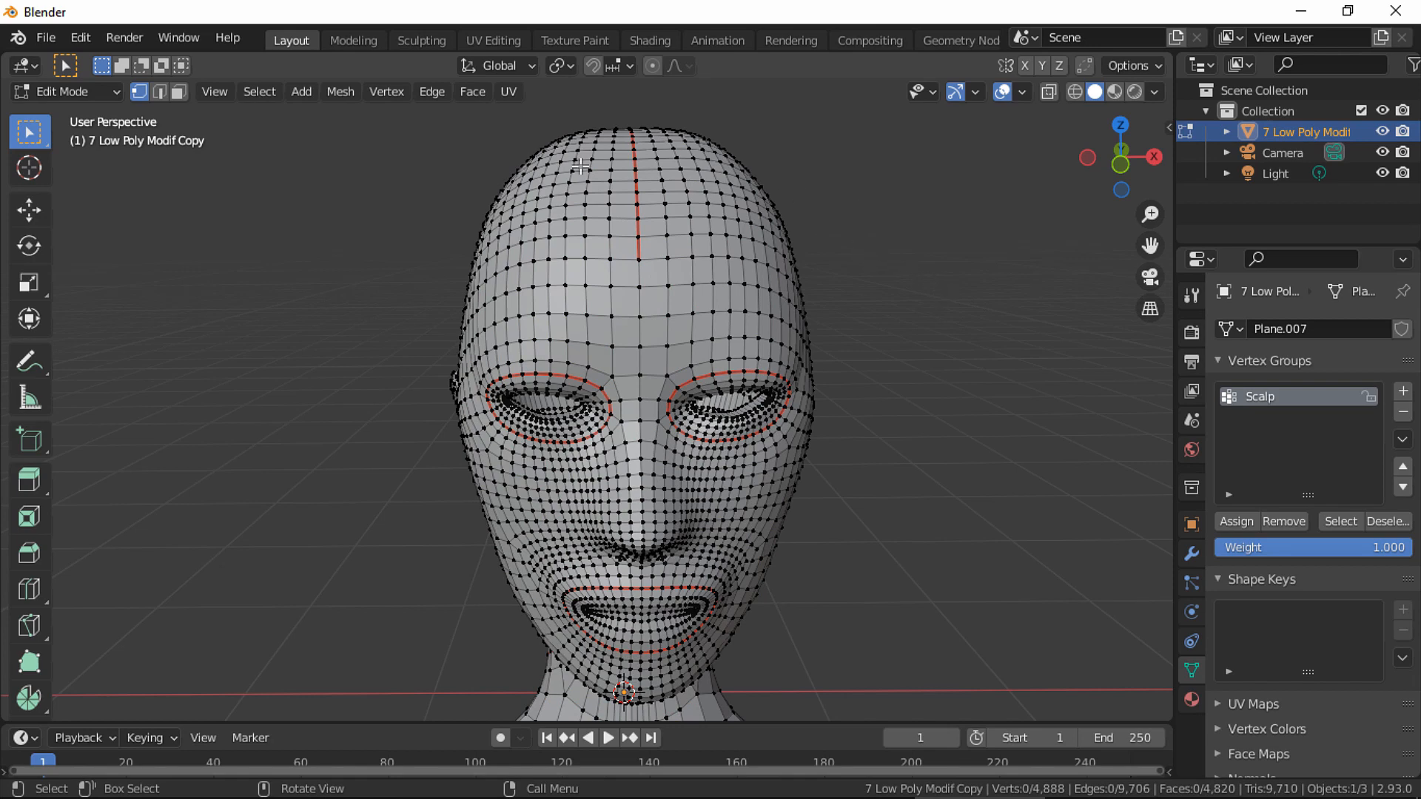
pyautogui.click(178, 92)
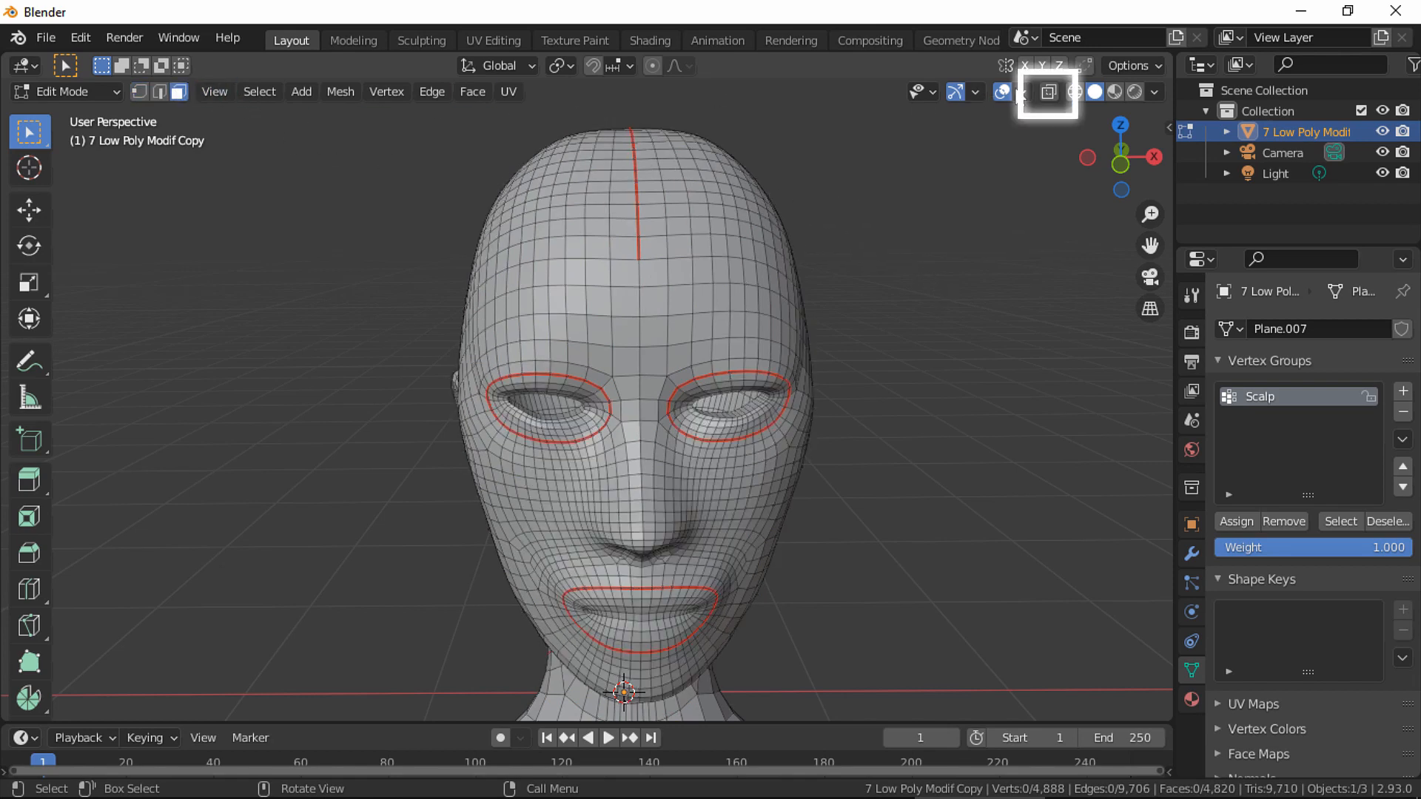
pyautogui.click(1049, 92)
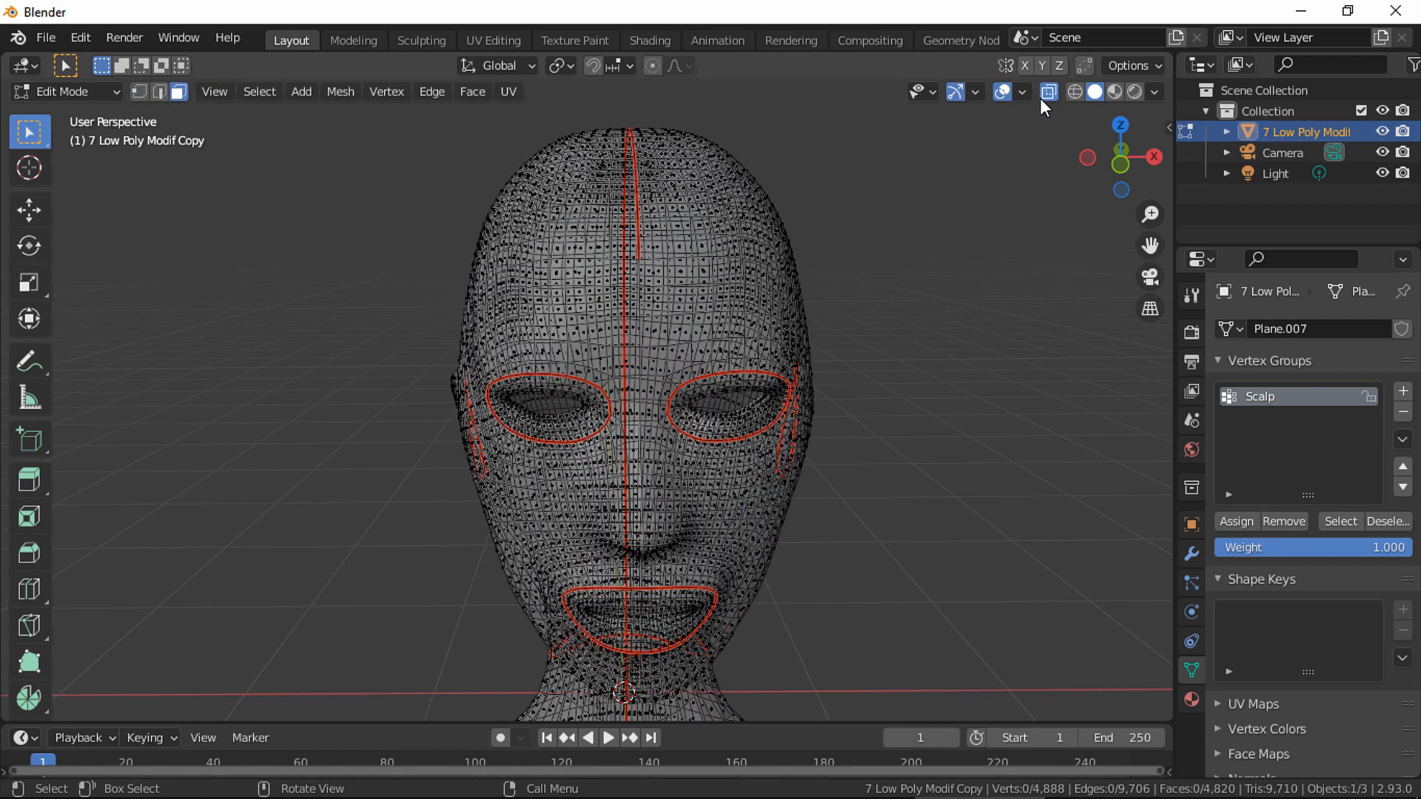
pyautogui.click(1120, 166)
pyautogui.keyDown('shift'); pyautogui.moveTo(938, 254); pyautogui.dragTo(975, 368, button='middle'); pyautogui.keyUp('shift')
pyautogui.keyDown('ctrl'); pyautogui.moveTo(974, 368); pyautogui.dragTo(935, 343, button='middle'); pyautogui.keyUp('ctrl')
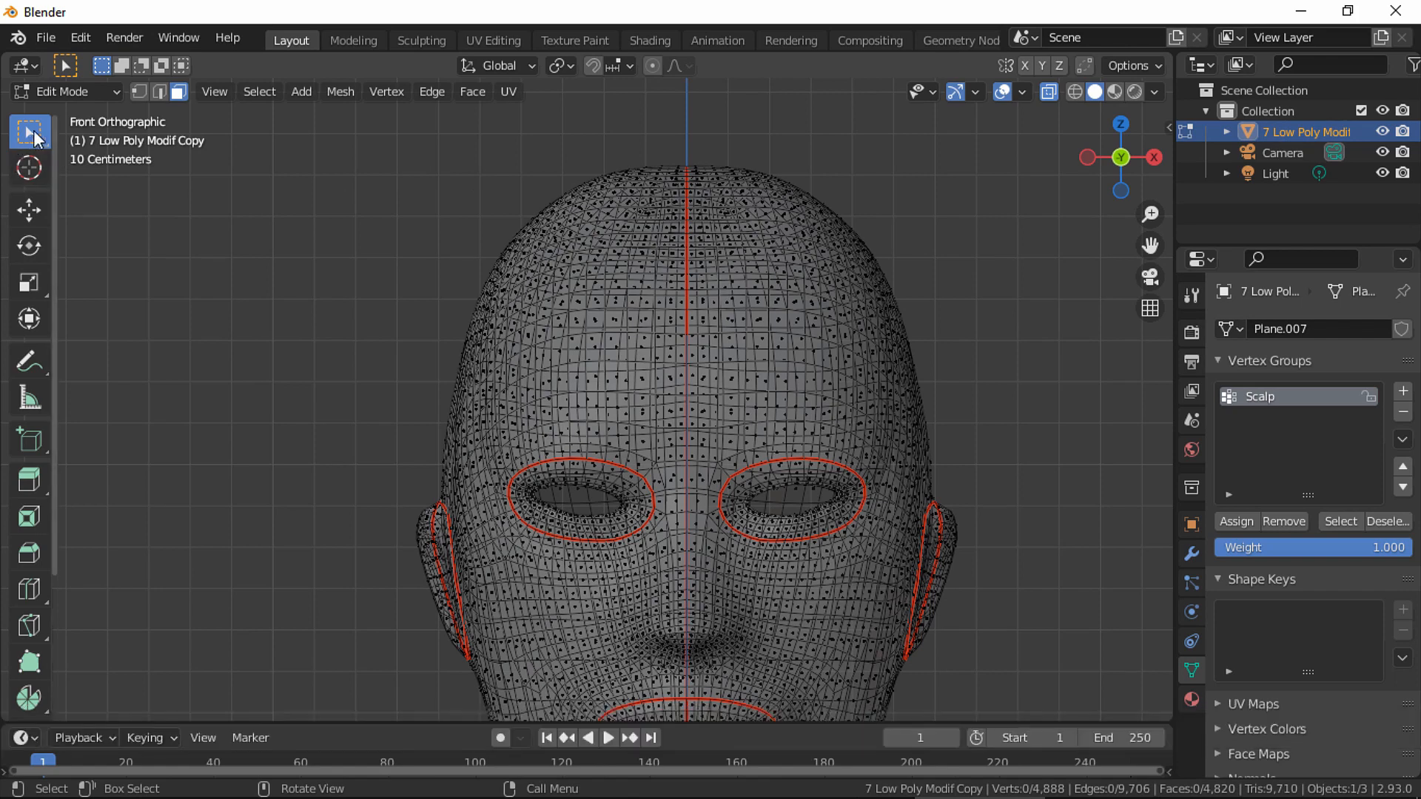
pyautogui.moveTo(391, 126); pyautogui.dragTo(1020, 325)
# In the right side view, extend the selection with a lasso from above the ear diagonally down over the back of the head.
pyautogui.moveTo(1021, 323); pyautogui.dragTo(812, 456, button='middle')
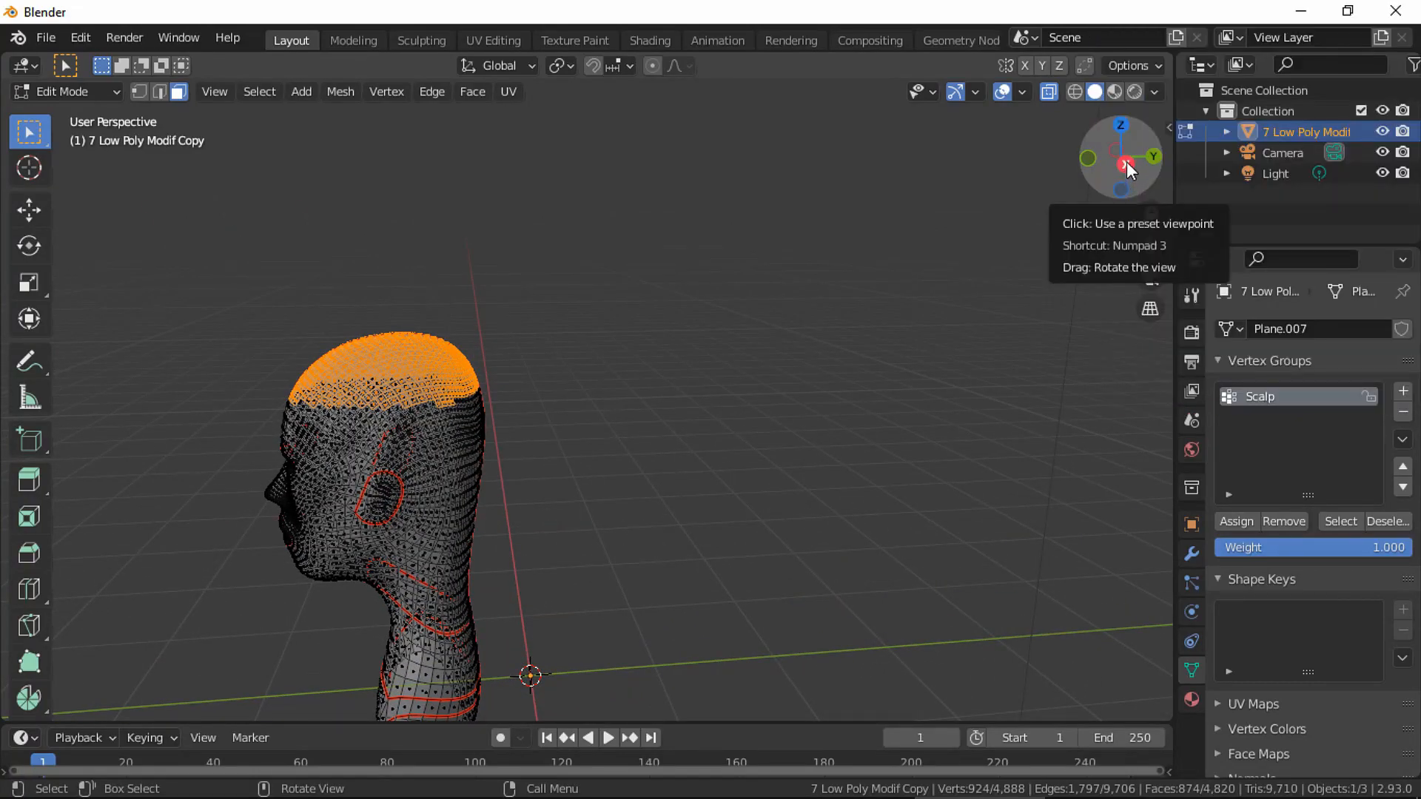
pyautogui.click(1122, 157)
pyautogui.keyDown('shift'); pyautogui.moveTo(980, 231); pyautogui.dragTo(904, 374, button='middle'); pyautogui.keyUp('shift')
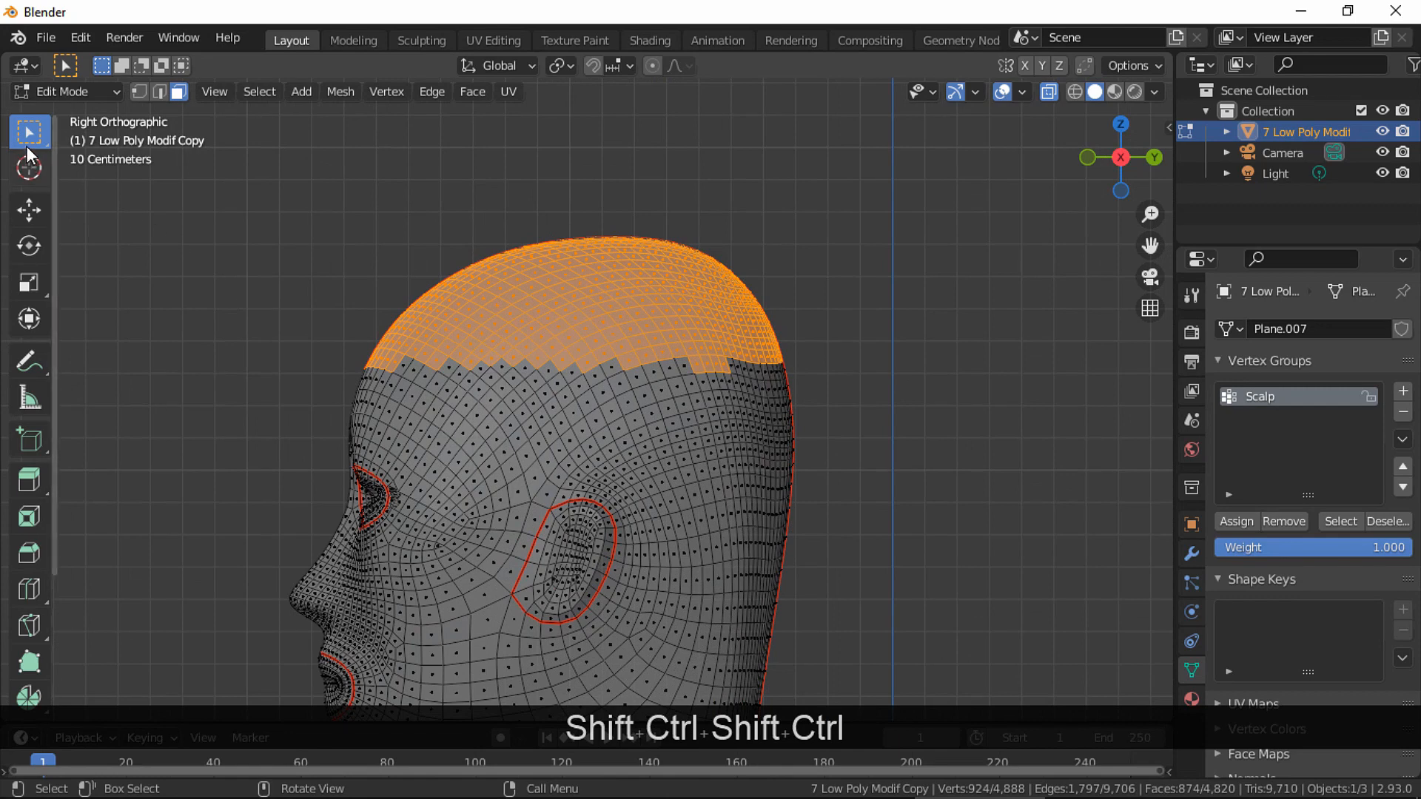
pyautogui.moveTo(40, 132)
pyautogui.mouseDown()
pyautogui.moveTo(133, 225)
pyautogui.moveTo(123, 265)
pyautogui.mouseUp()
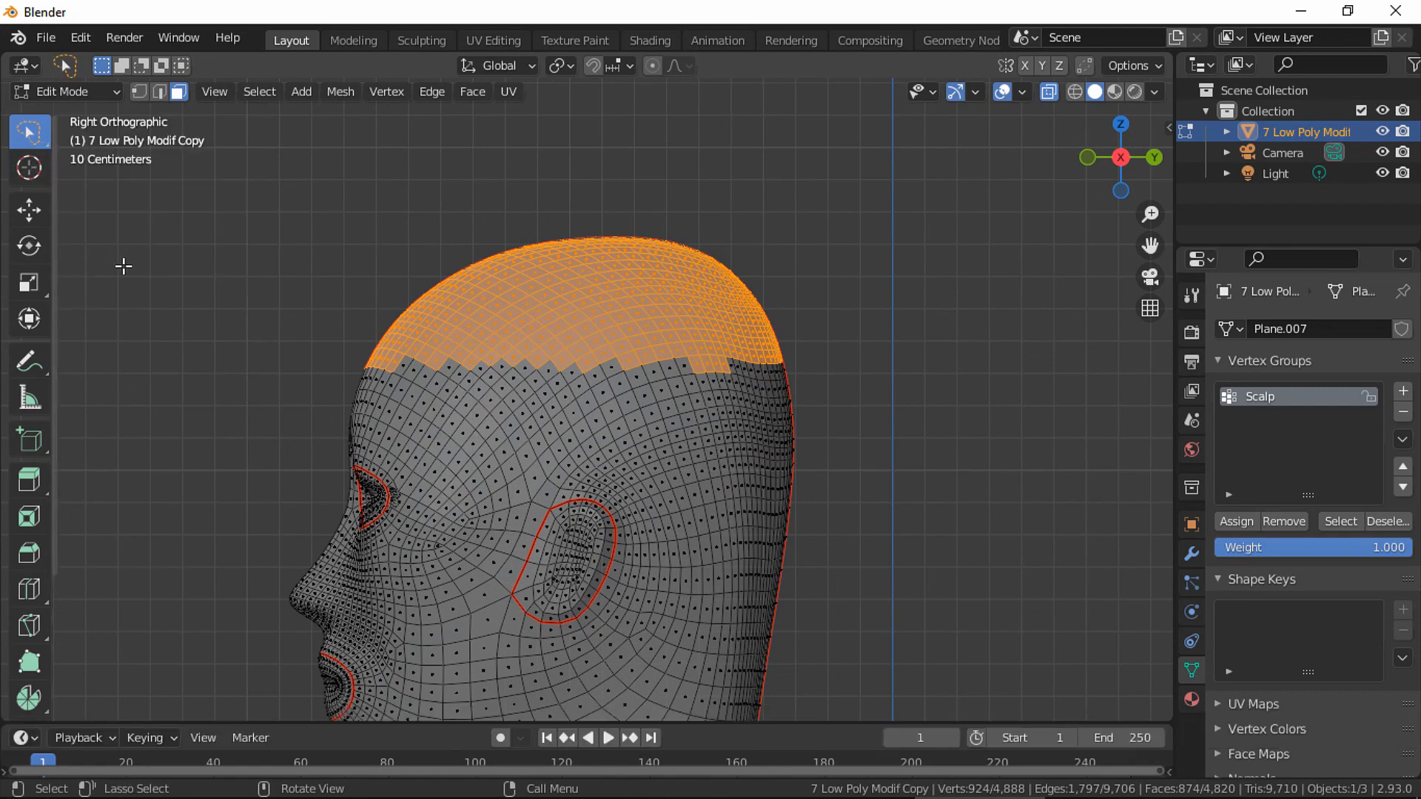
pyautogui.click(117, 66)
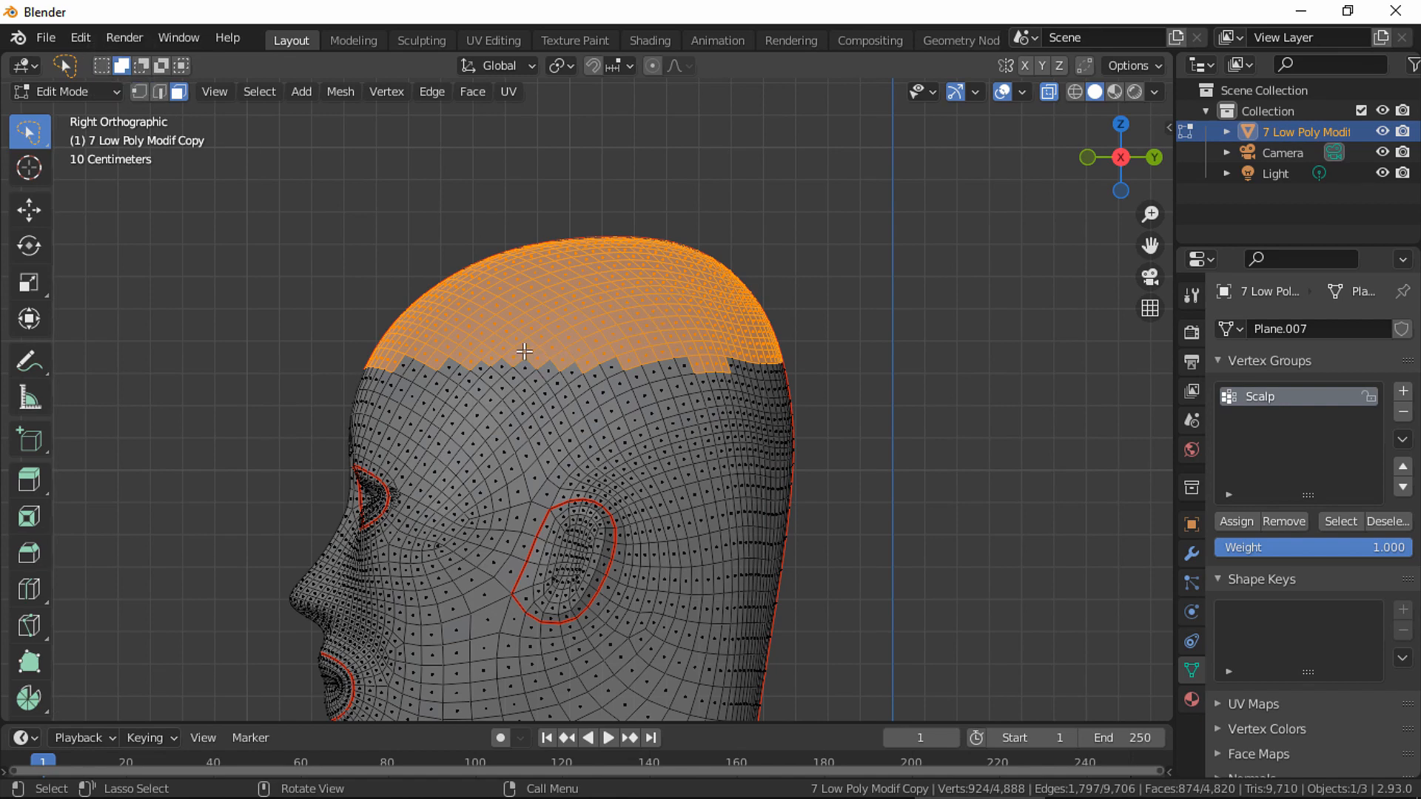
pyautogui.moveTo(520, 354); pyautogui.dragTo(554, 374)
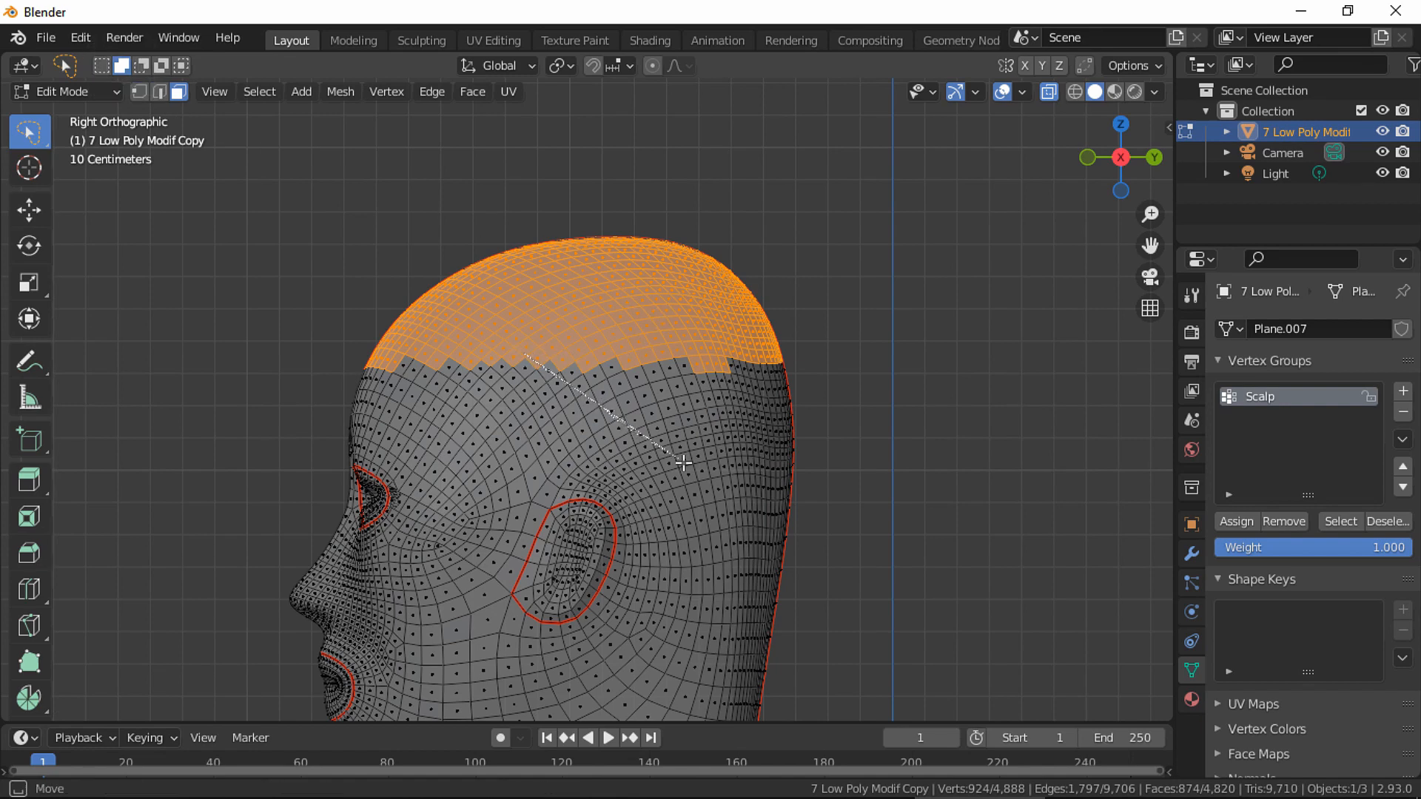
pyautogui.moveTo(683, 463)
pyautogui.mouseDown()
pyautogui.moveTo(822, 491)
pyautogui.moveTo(831, 358)
pyautogui.moveTo(697, 341)
pyautogui.mouseUp()
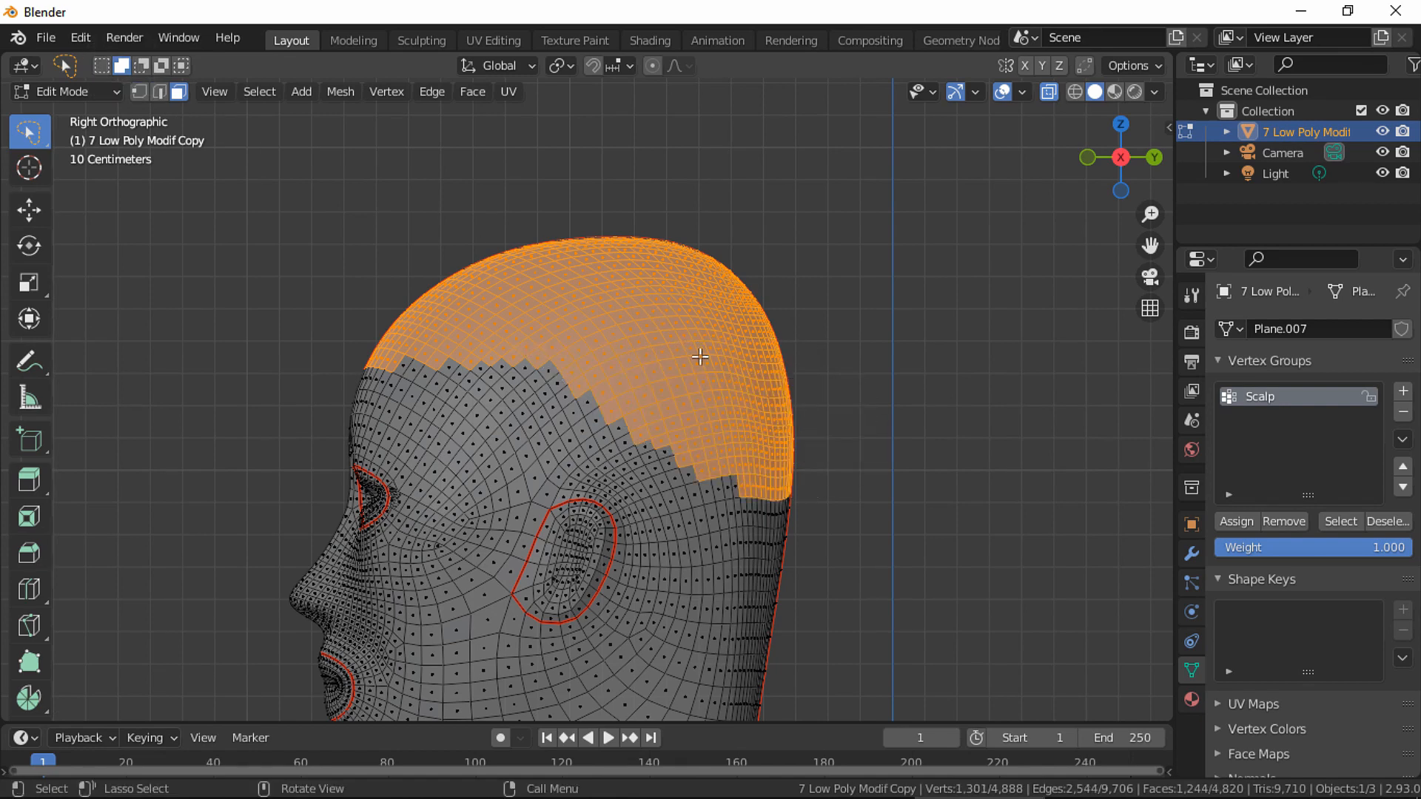
# With X-ray off, assign the selected faces to the Scalp vertex group and return to Object Mode.
pyautogui.moveTo(564, 412); pyautogui.dragTo(998, 192, button='middle')
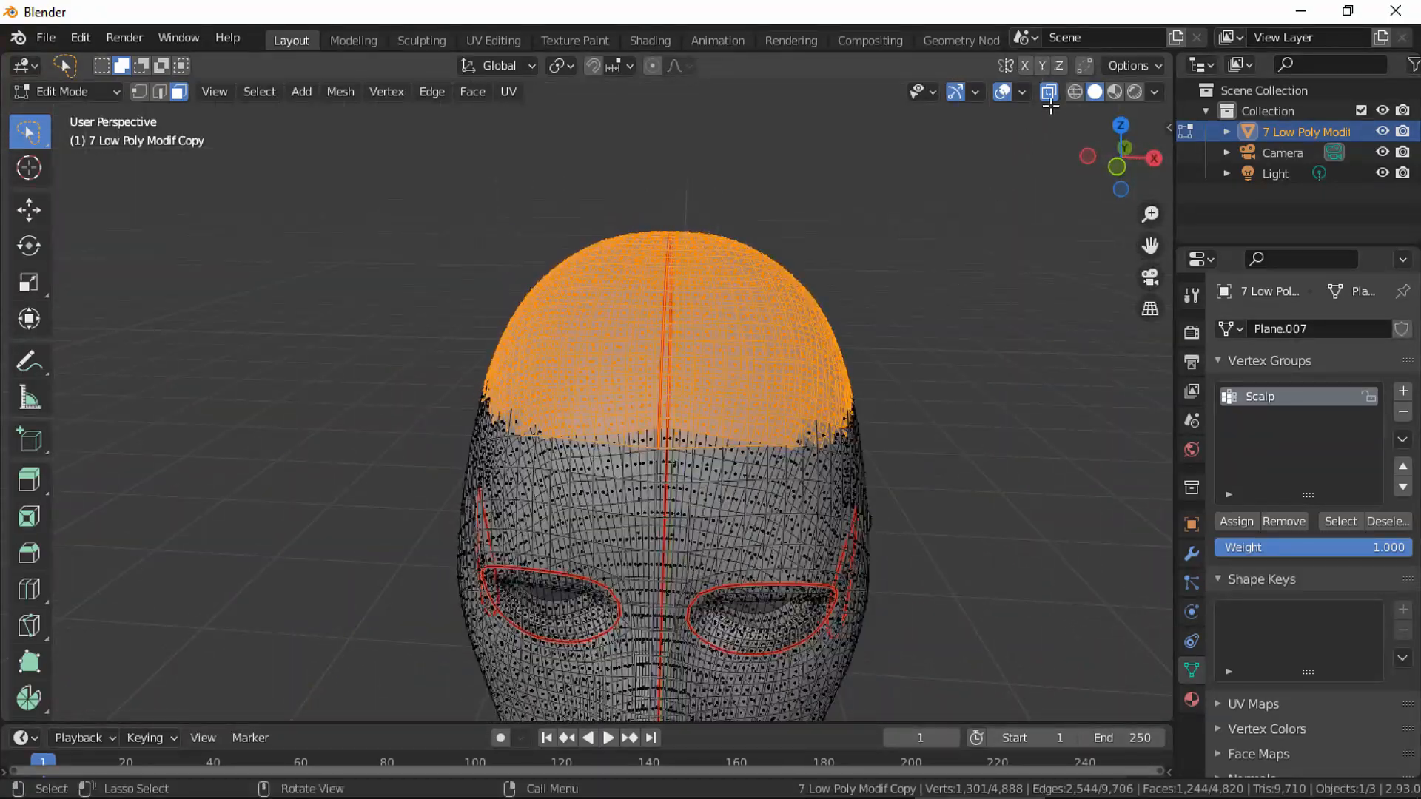
pyautogui.hotkey('alt', 'z')
pyautogui.moveTo(888, 444); pyautogui.dragTo(866, 463, button='middle')
pyautogui.click(1236, 522)
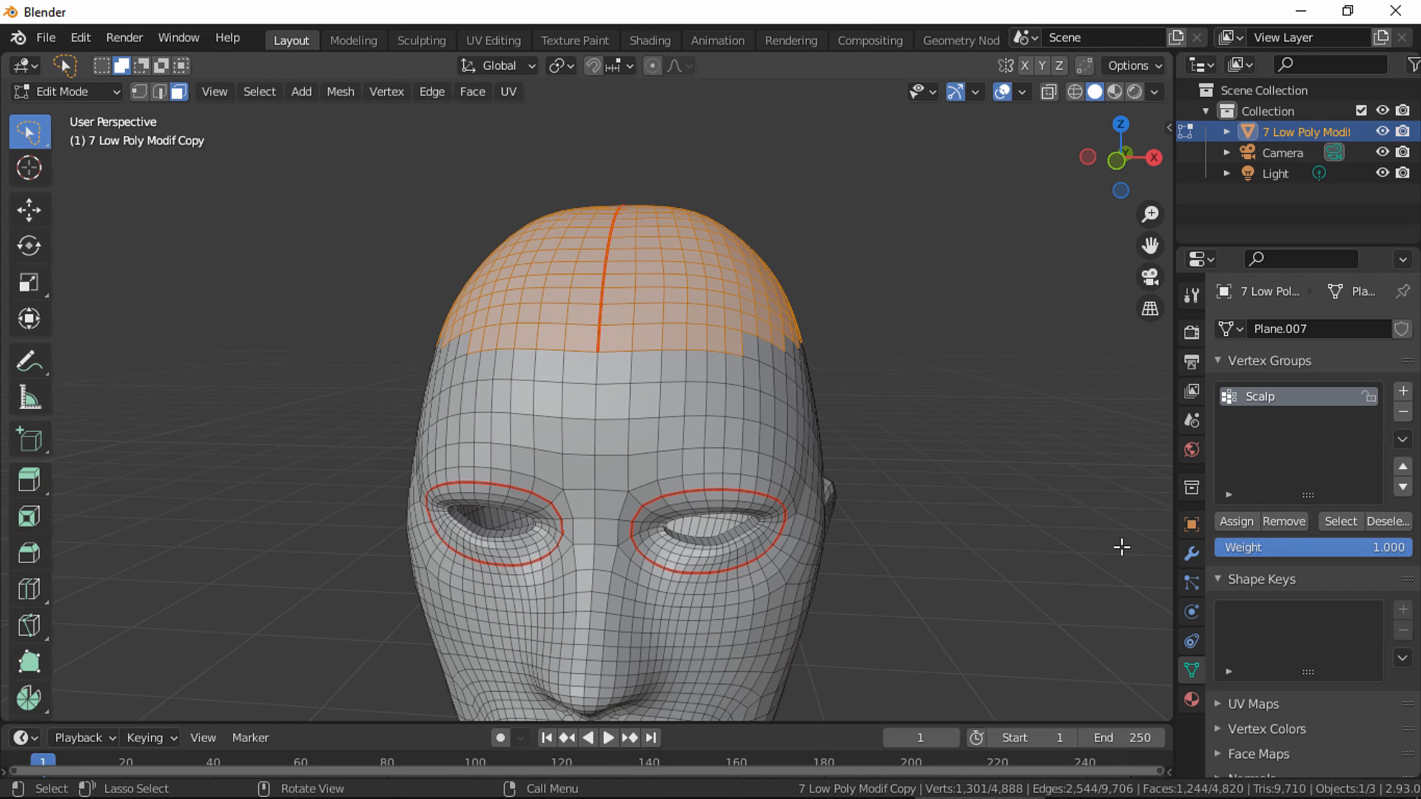
pyautogui.click(79, 92)
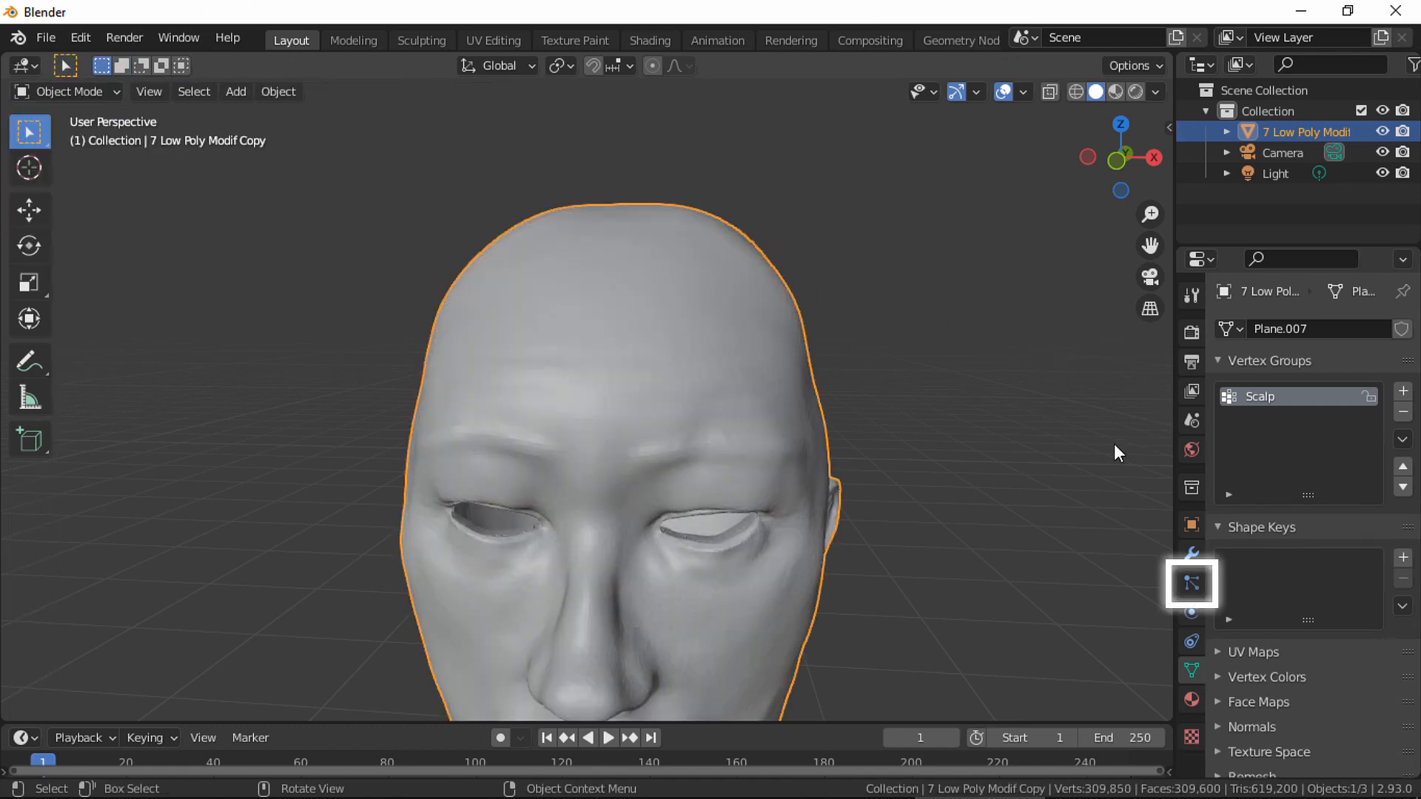
# Add a particle system to the head and name both the system and its settings Scalp.
pyautogui.click(1192, 583)
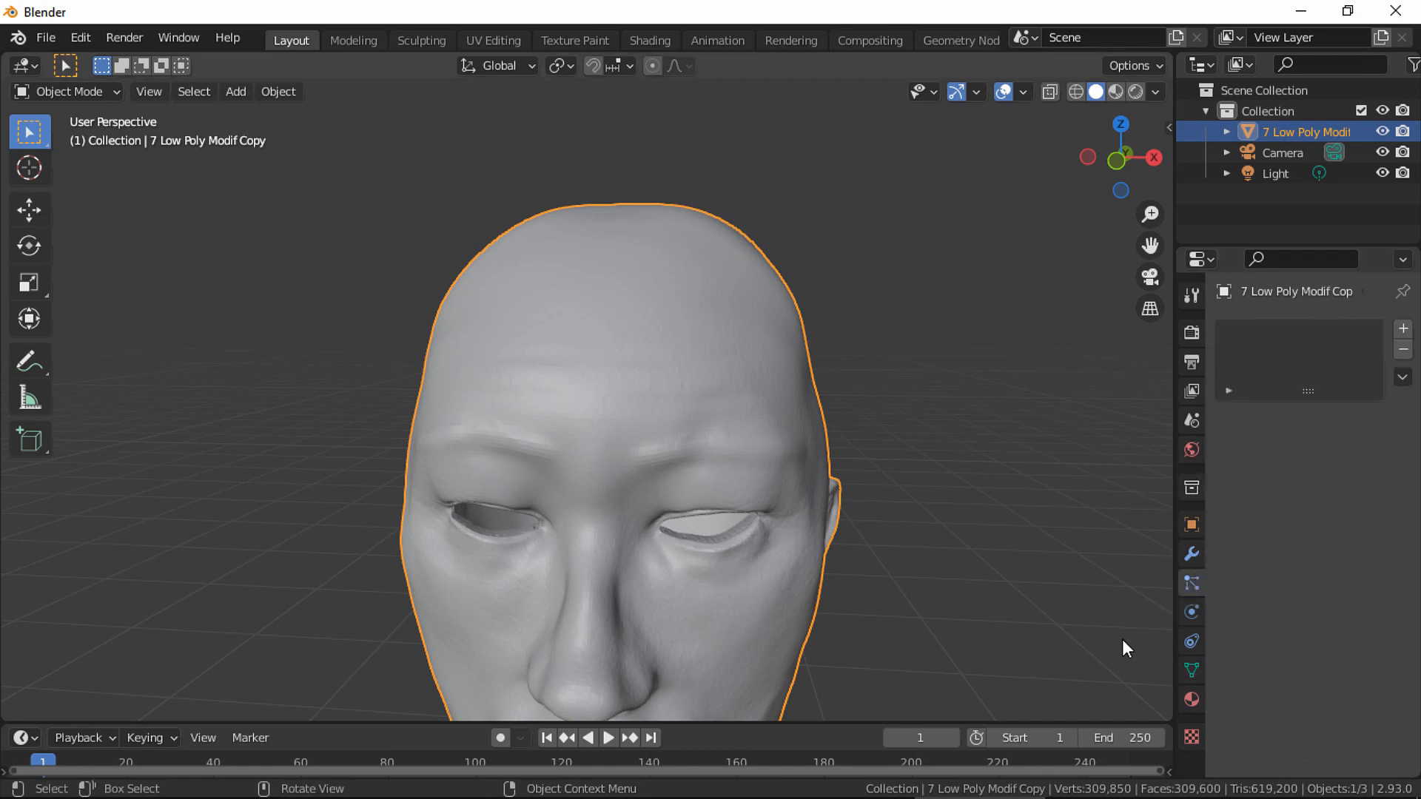
pyautogui.click(1403, 330)
pyautogui.doubleClick(1277, 334)
pyautogui.write('Sc')
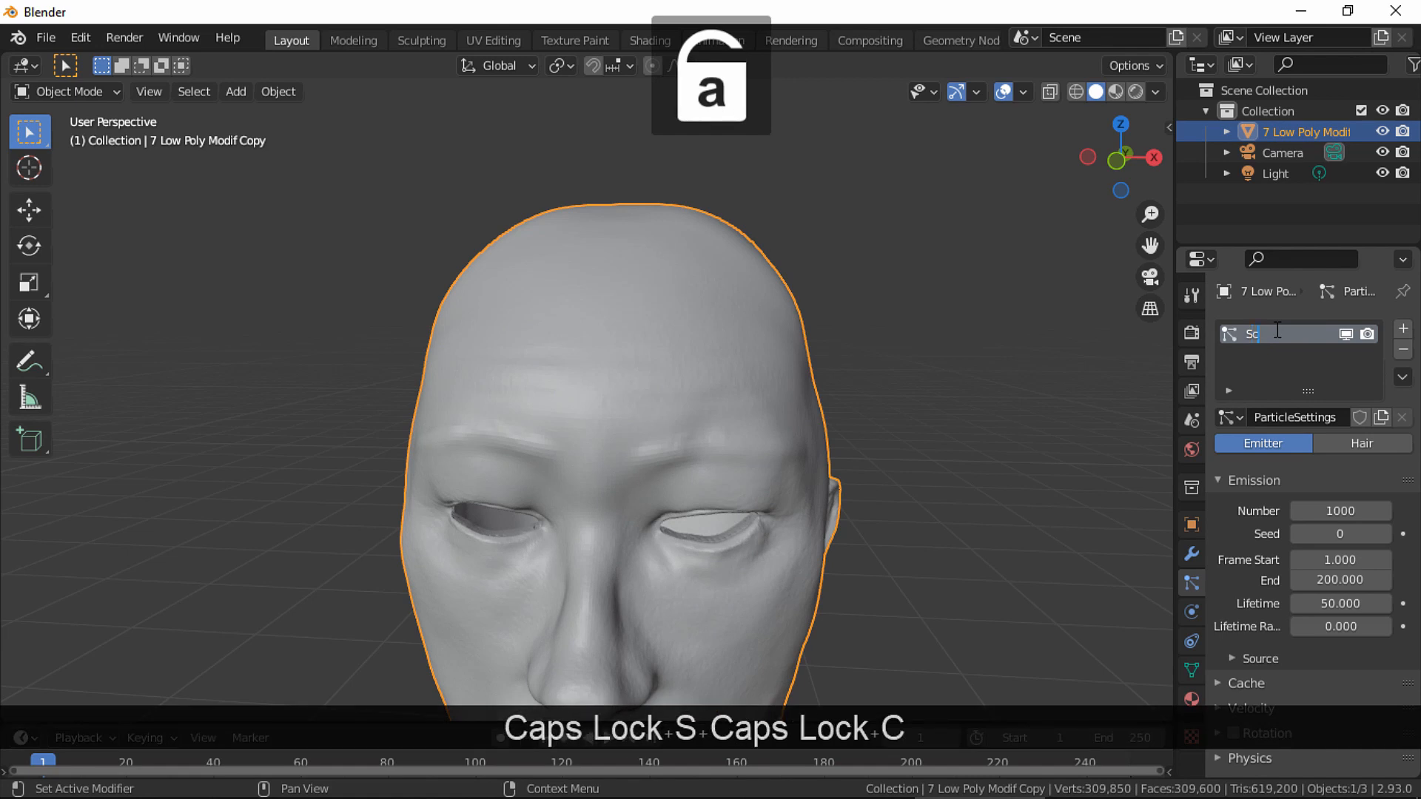
pyautogui.write('alp')
pyautogui.press('Return')
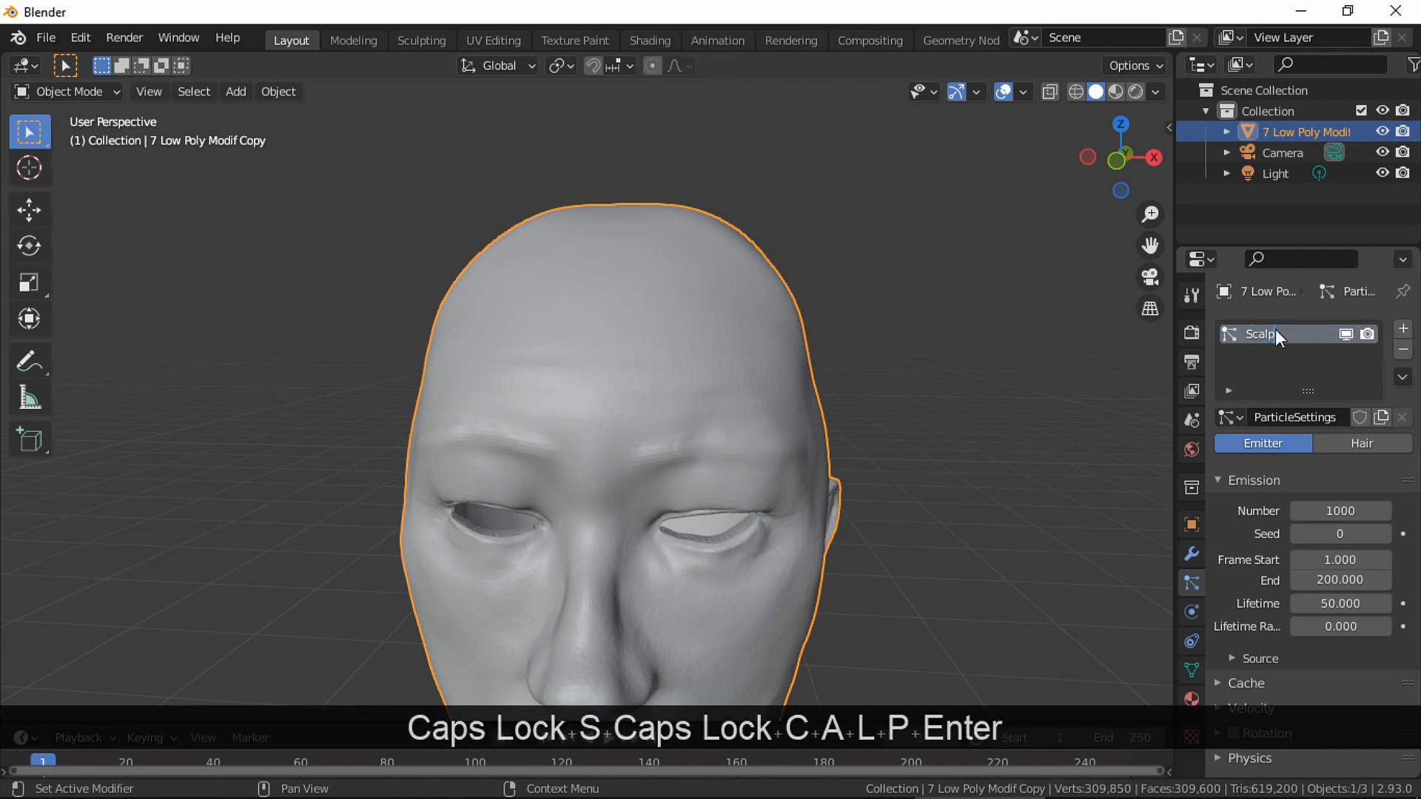
pyautogui.click(1295, 416)
pyautogui.write('Scalp')
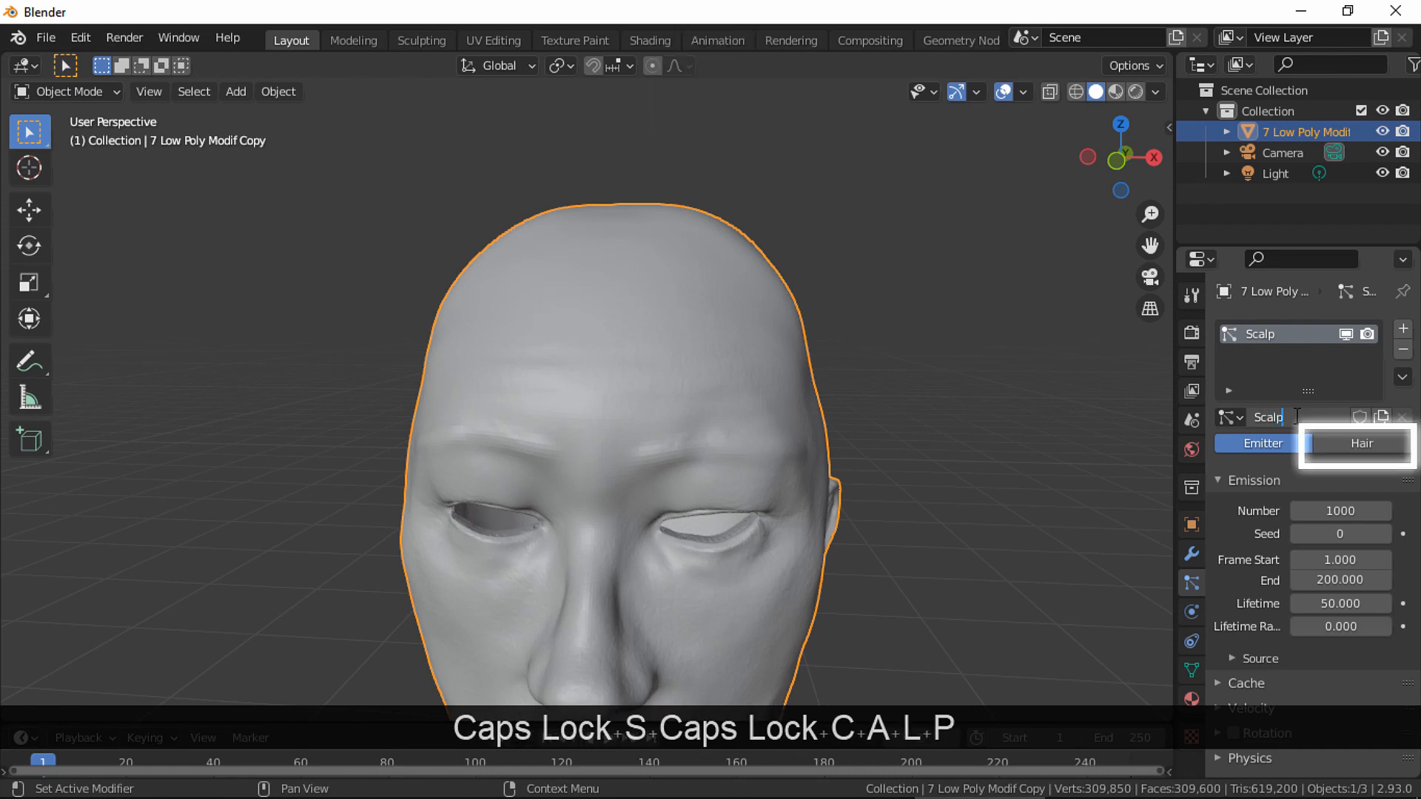
# Change the Scalp particle system's type from Emitter to Hair.
pyautogui.press('Return')
pyautogui.click(1370, 448)
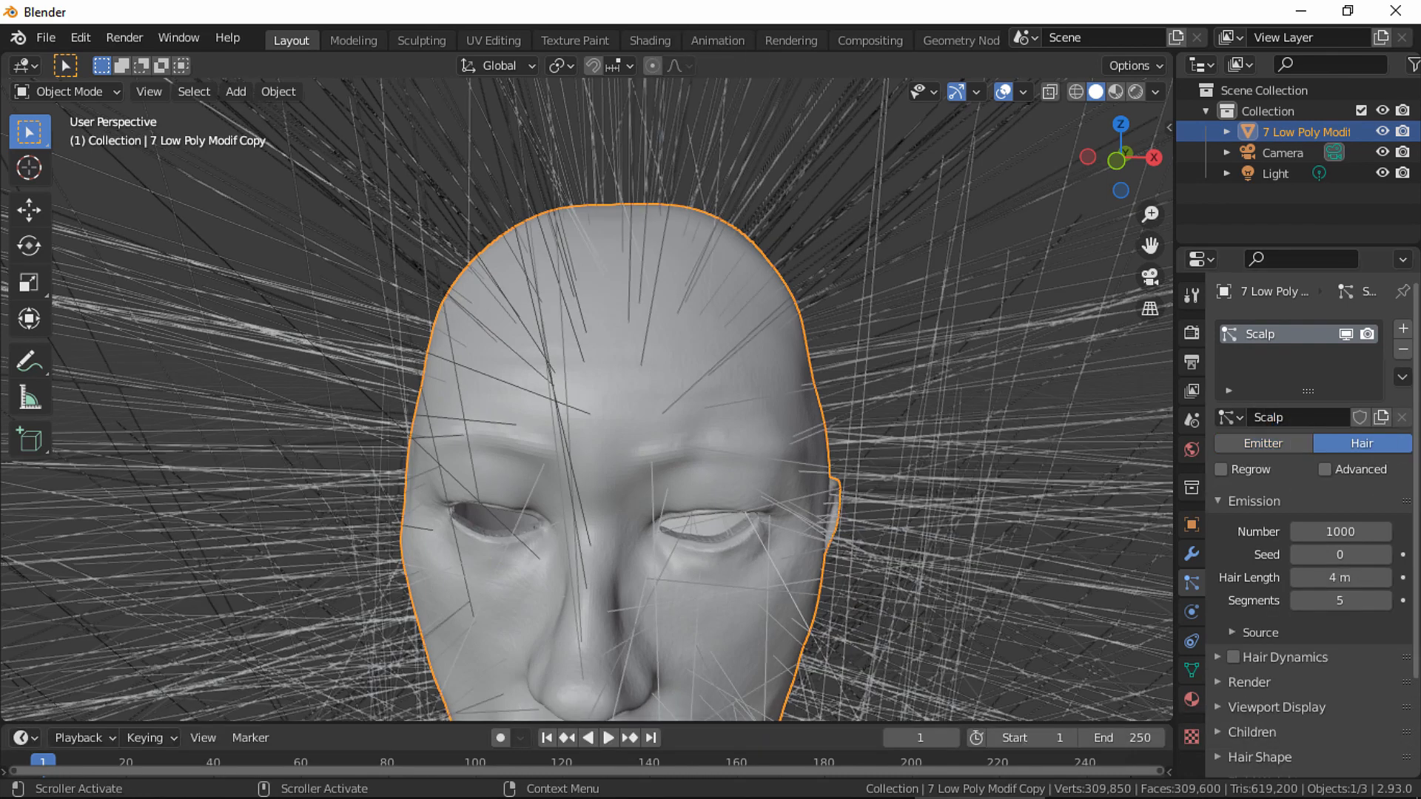
pyautogui.scroll(-4, 1316, 766)
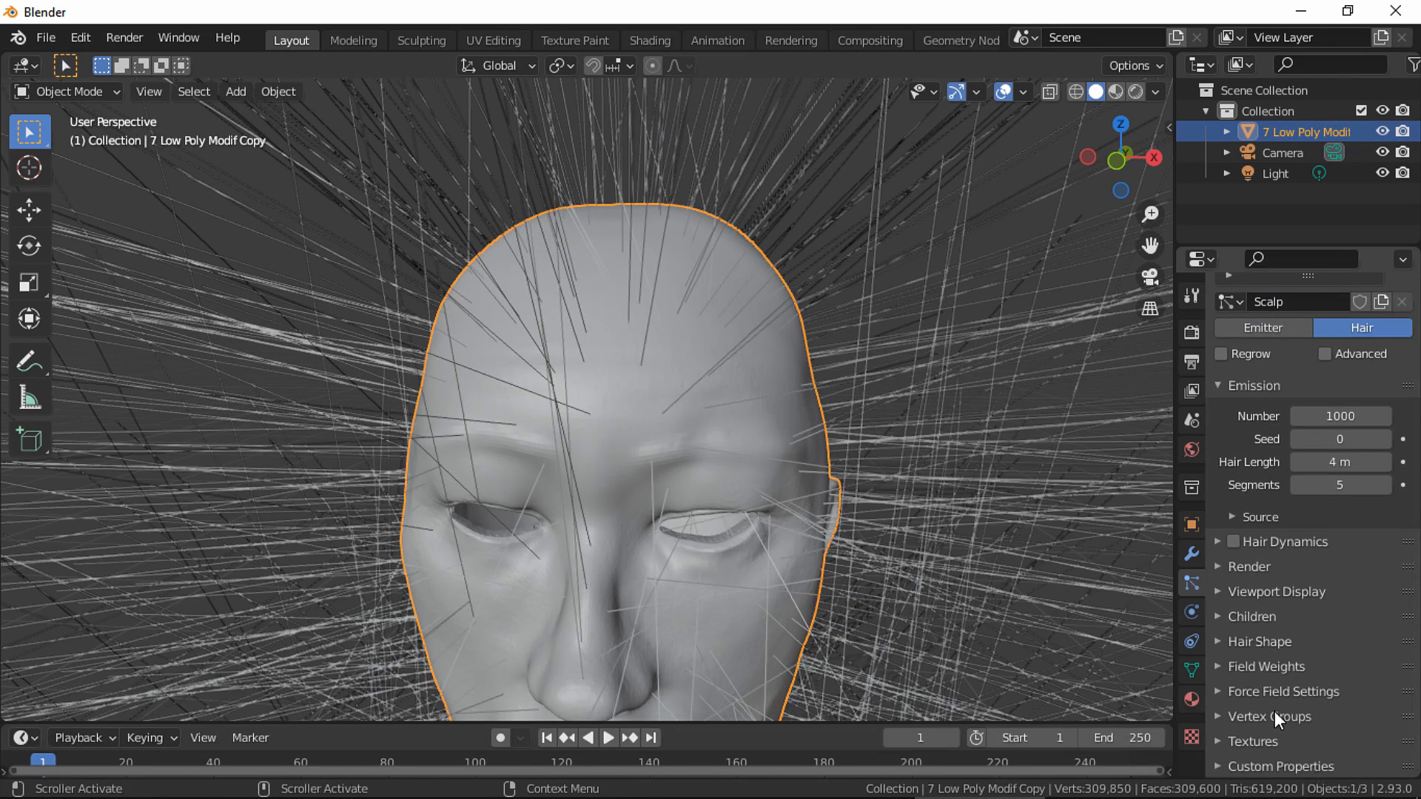
# Assign the Scalp vertex group to the particle system's Density, Length, Clump and Kink.
pyautogui.click(1275, 712)
pyautogui.scroll(-6, 1286, 713)
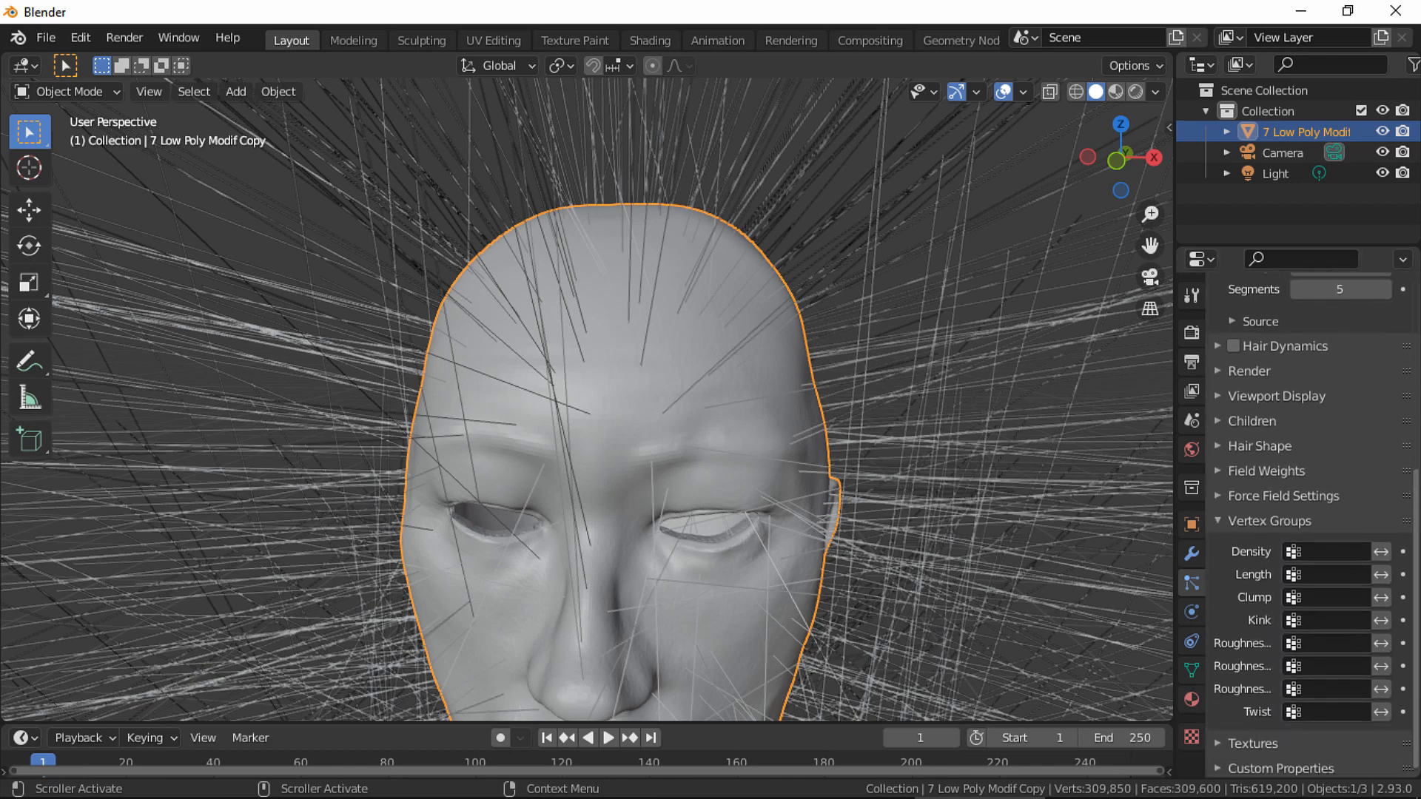
pyautogui.click(1324, 551)
pyautogui.click(1290, 586)
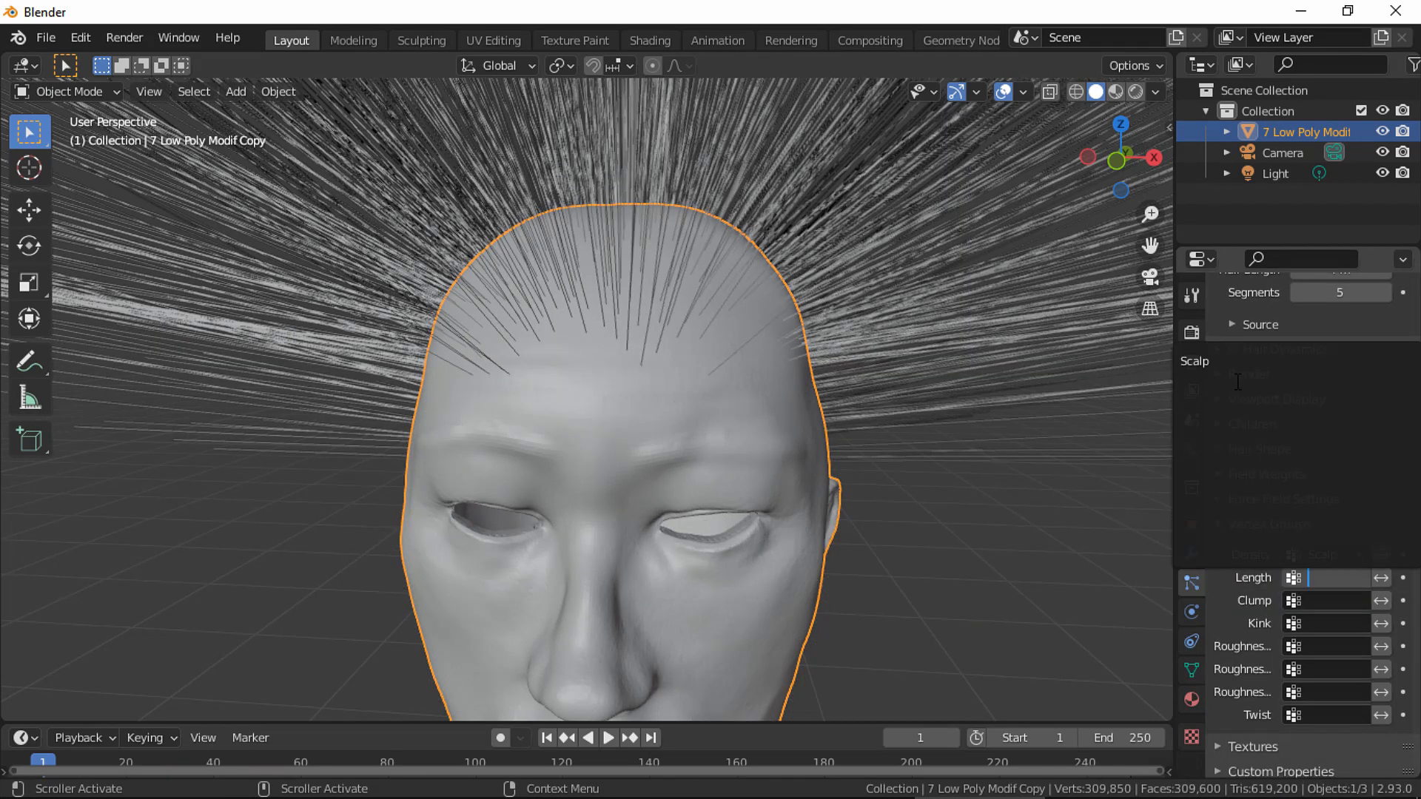
pyautogui.click(1229, 360)
pyautogui.click(1326, 600)
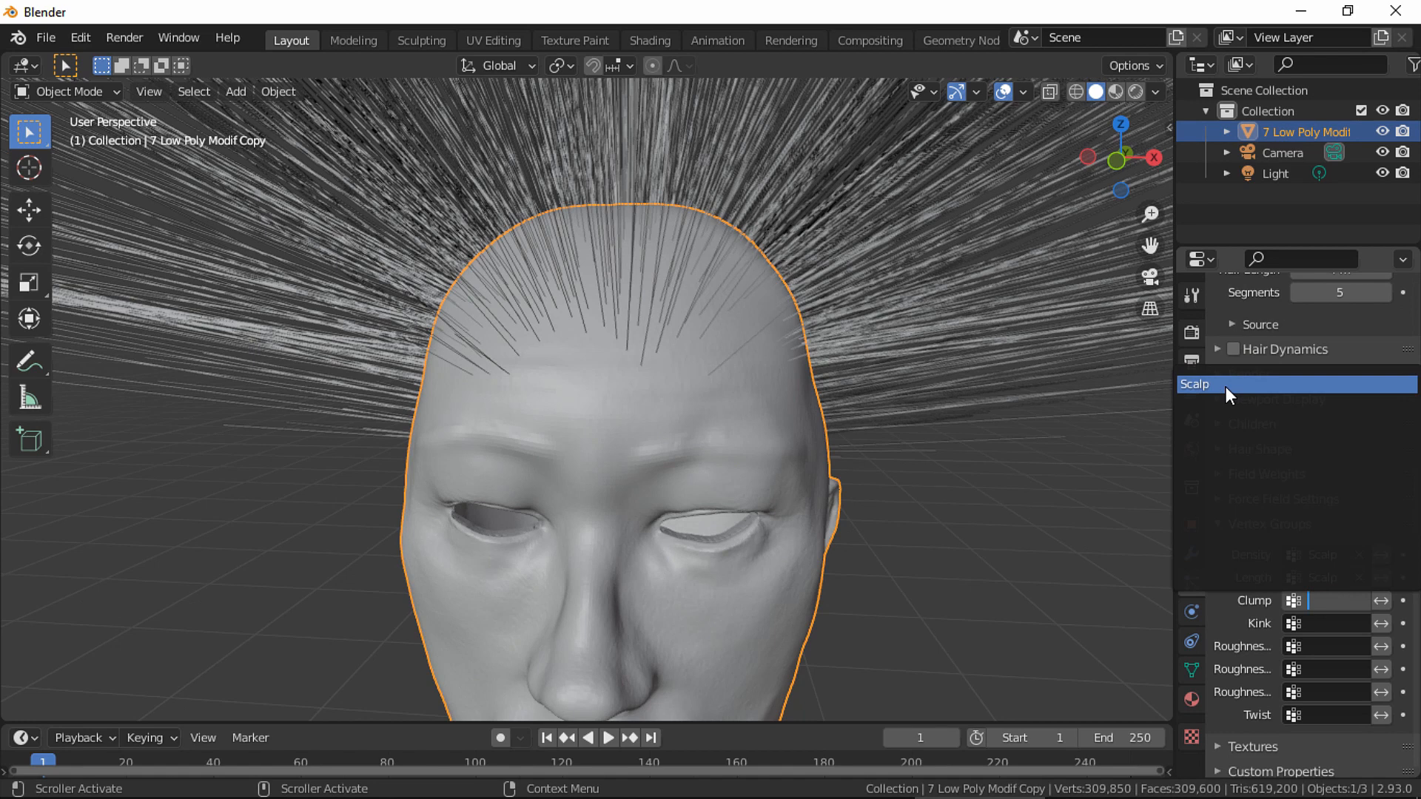
pyautogui.click(1225, 386)
pyautogui.click(1326, 623)
pyautogui.click(1229, 405)
# Assign the Scalp vertex group to all three Roughness settings and Twist of the particle system.
pyautogui.click(1327, 646)
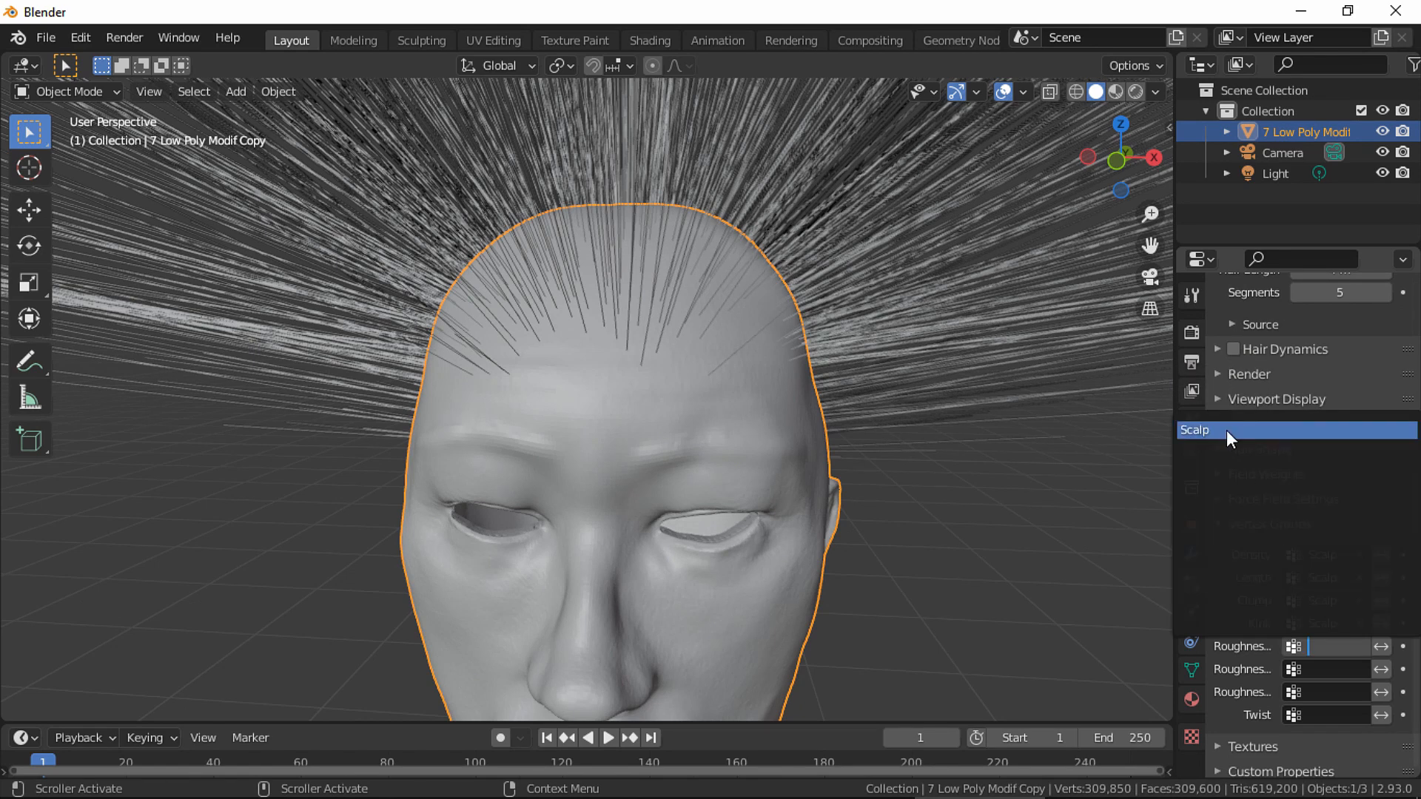
pyautogui.click(1227, 430)
pyautogui.click(1326, 669)
pyautogui.click(1224, 453)
pyautogui.click(1326, 692)
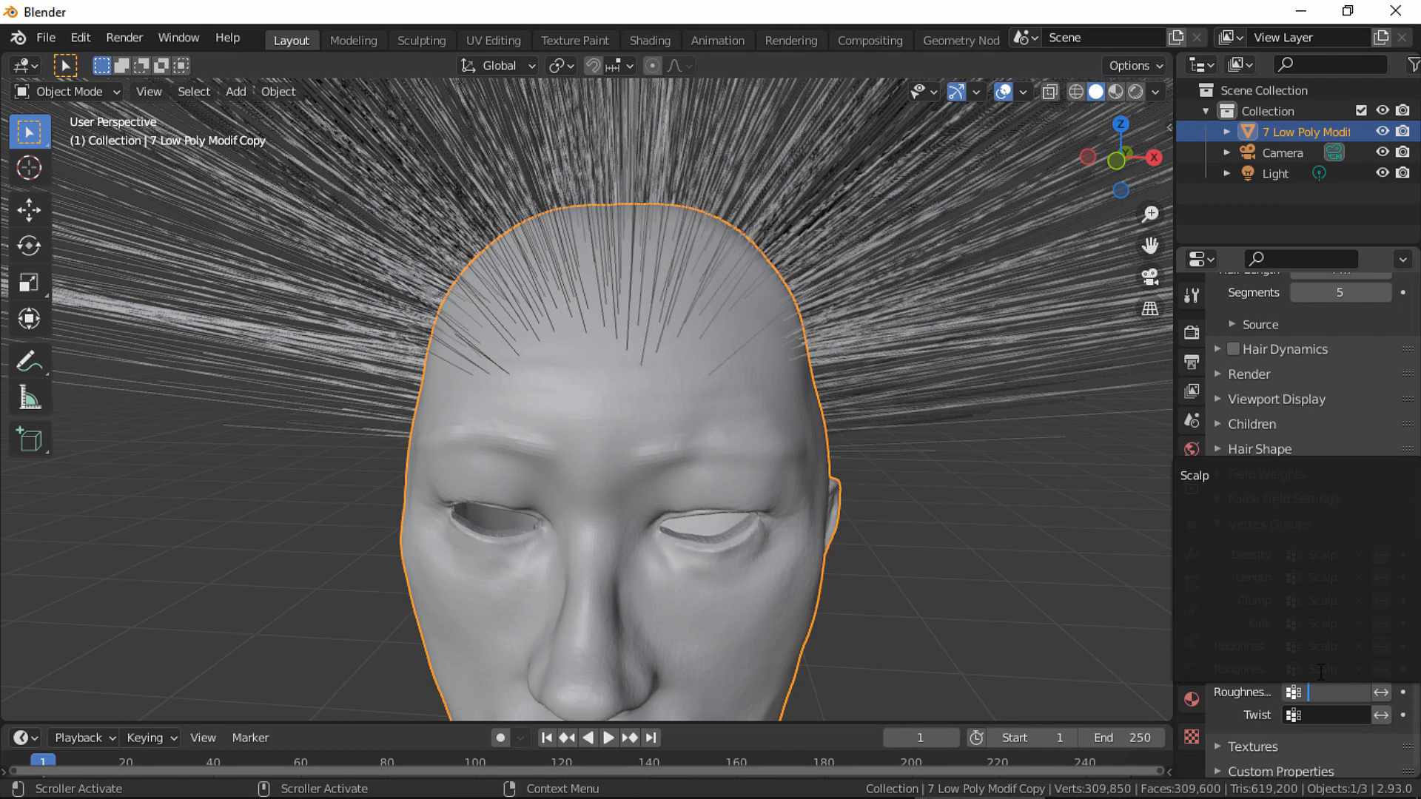
pyautogui.click(1235, 477)
pyautogui.click(1326, 715)
pyautogui.click(1237, 499)
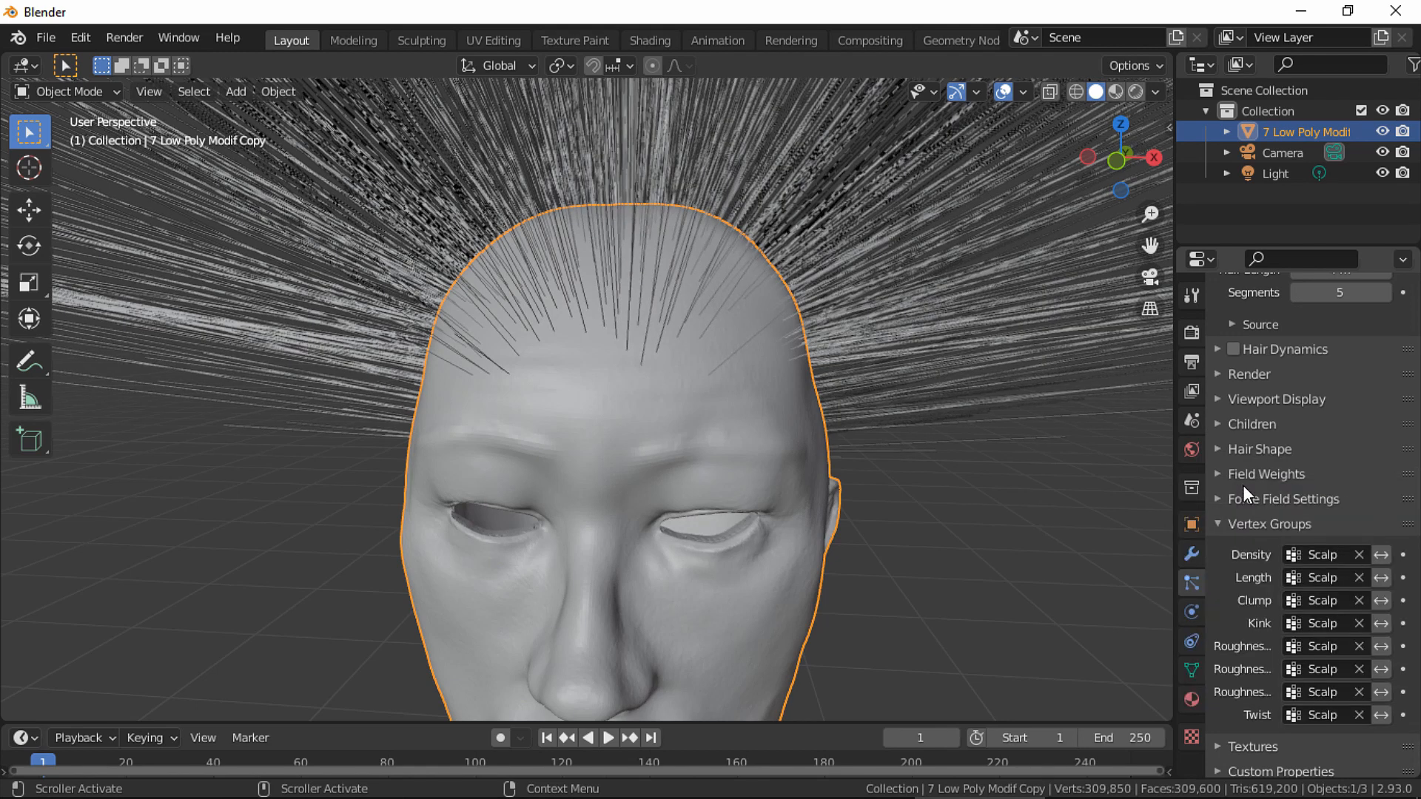
pyautogui.click(1261, 523)
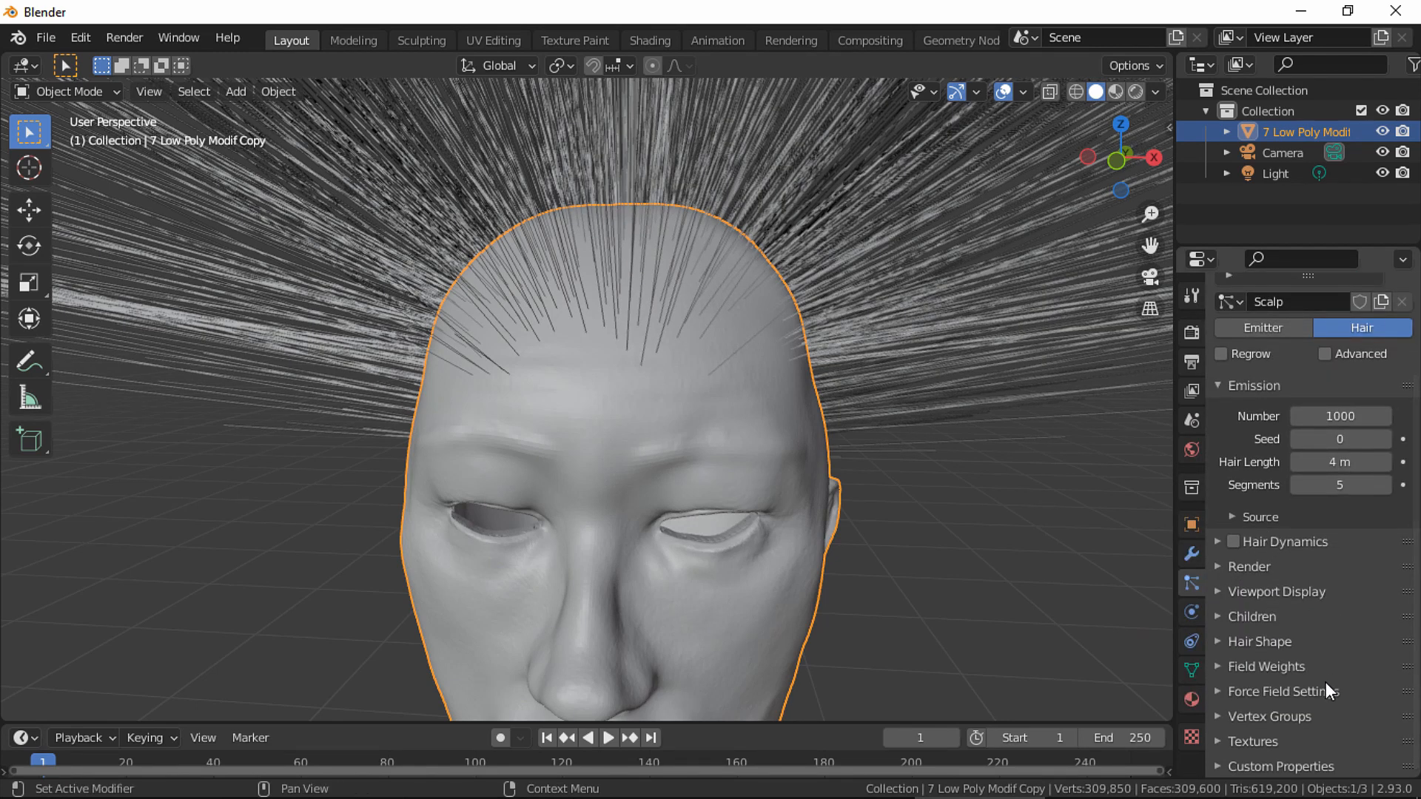
pyautogui.click(1278, 669)
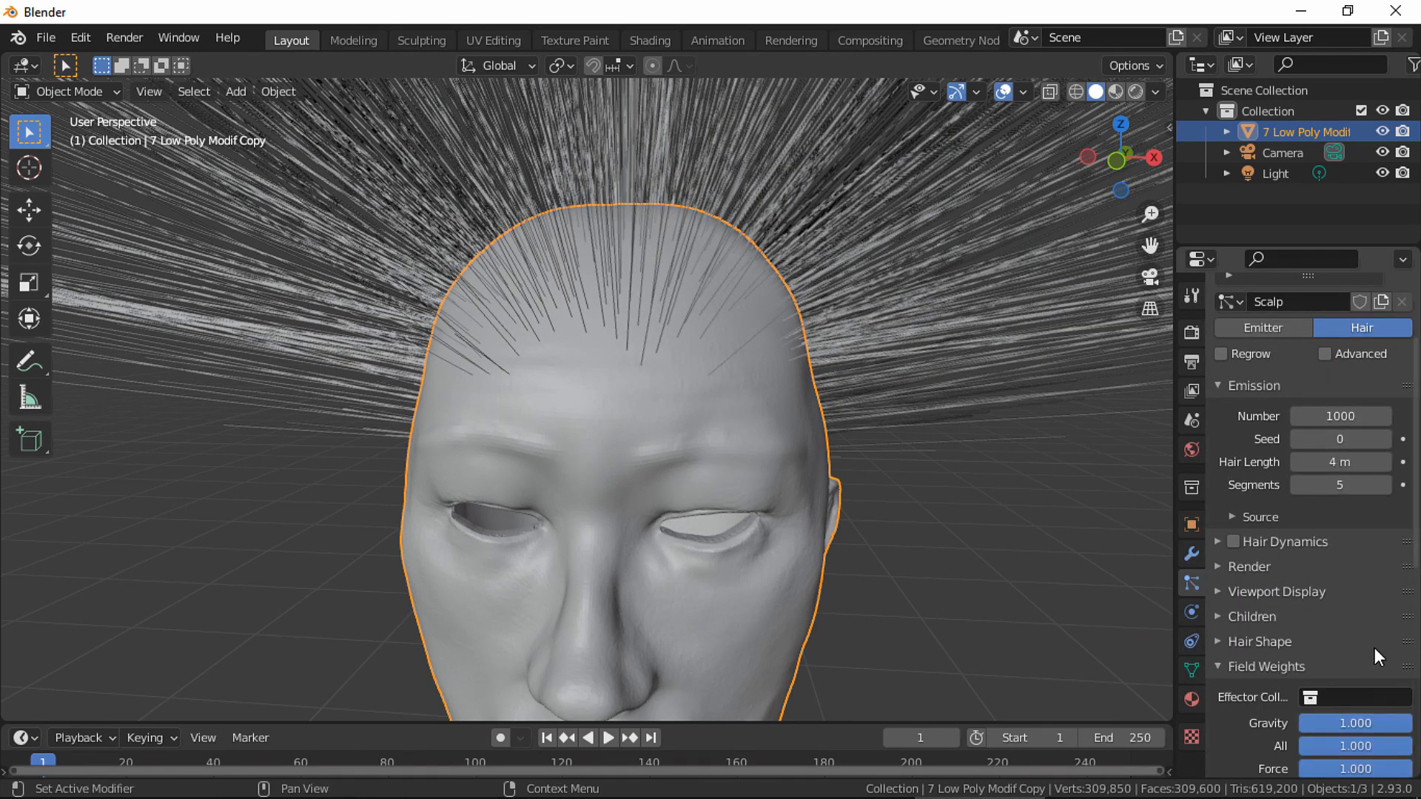
pyautogui.scroll(-5, 1375, 647)
pyautogui.scroll(2, 1313, 562)
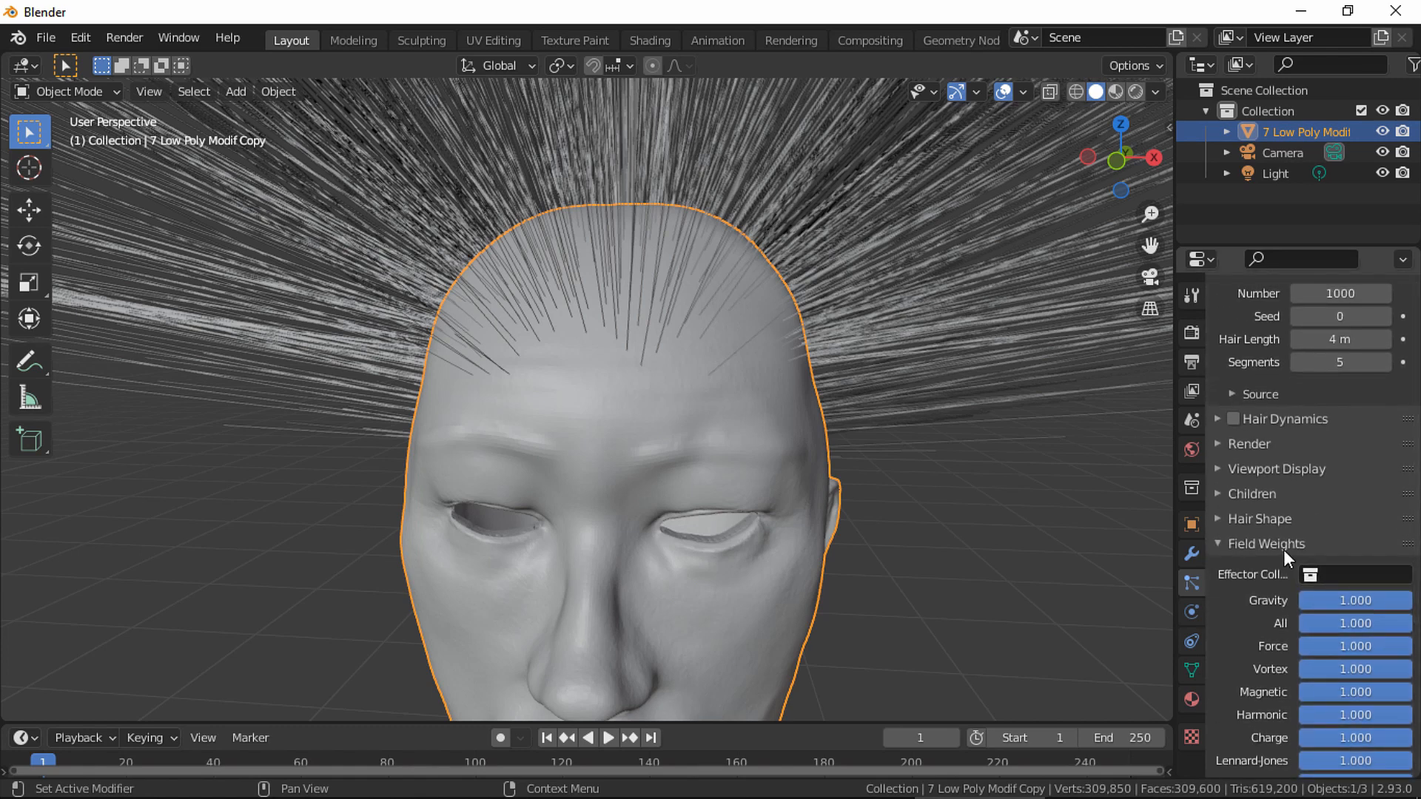
pyautogui.click(1283, 549)
# Set the number of emitted hairs to 600 and the hair length to 0.01 m.
pyautogui.click(1347, 416)
pyautogui.write('600')
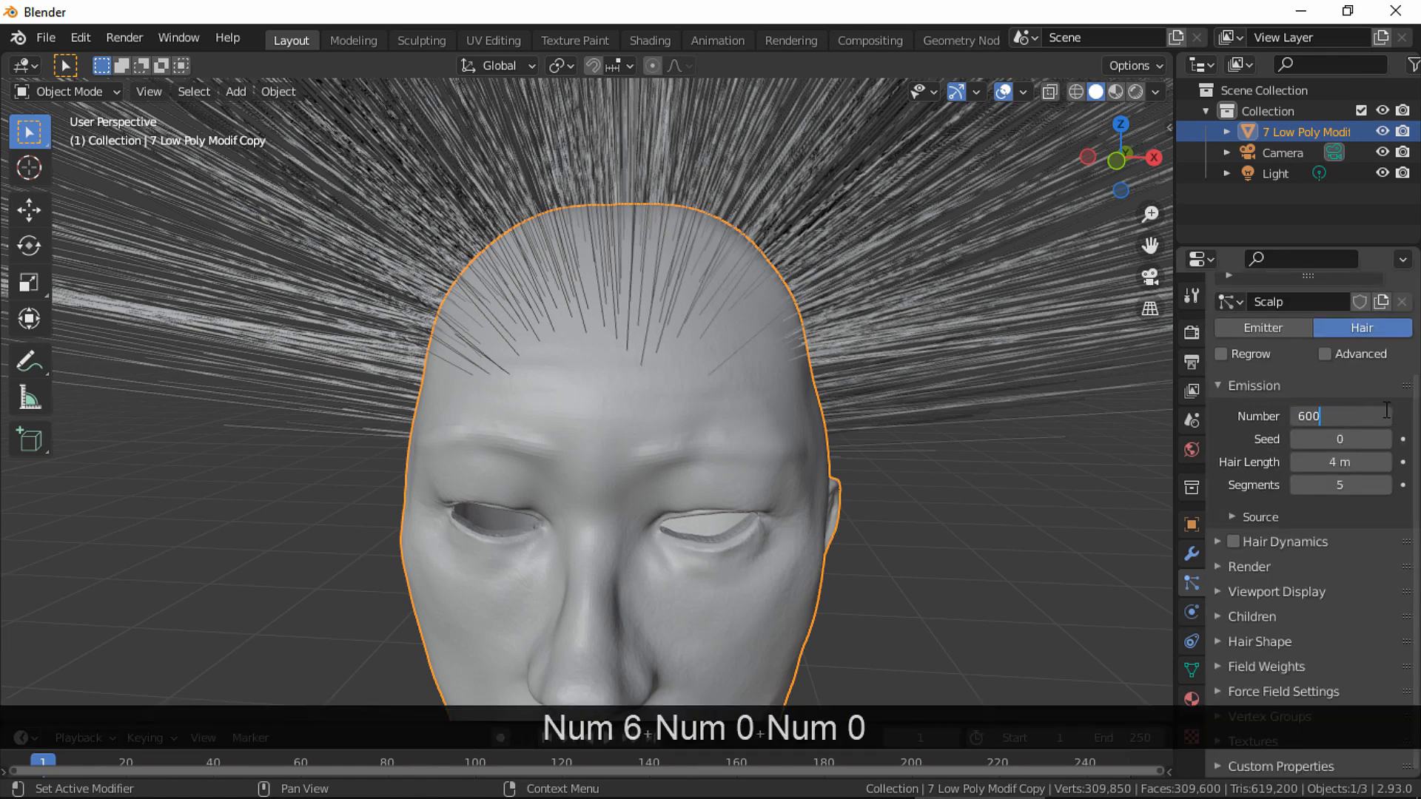
pyautogui.click(1346, 461)
pyautogui.write('.0')
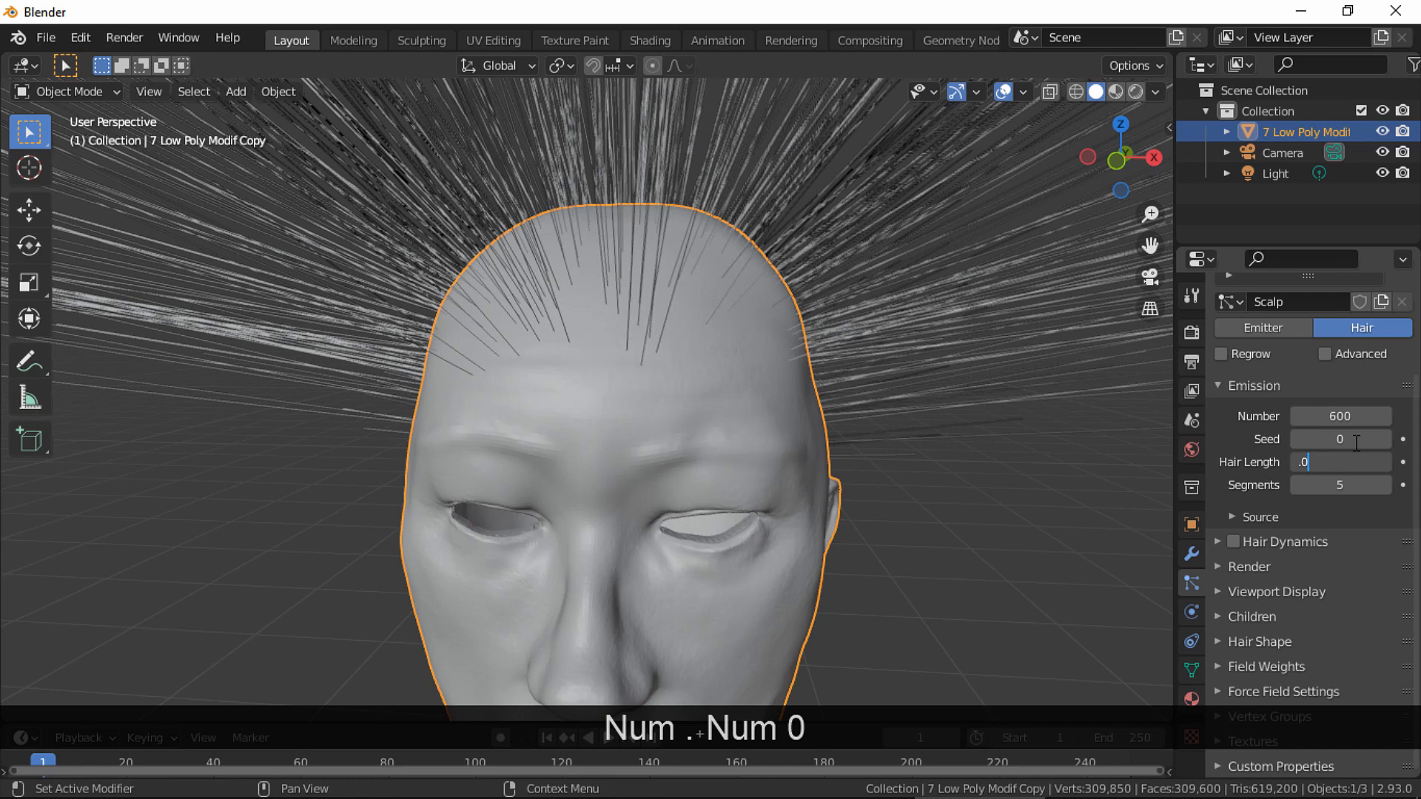
pyautogui.write('1')
pyautogui.press('Return')
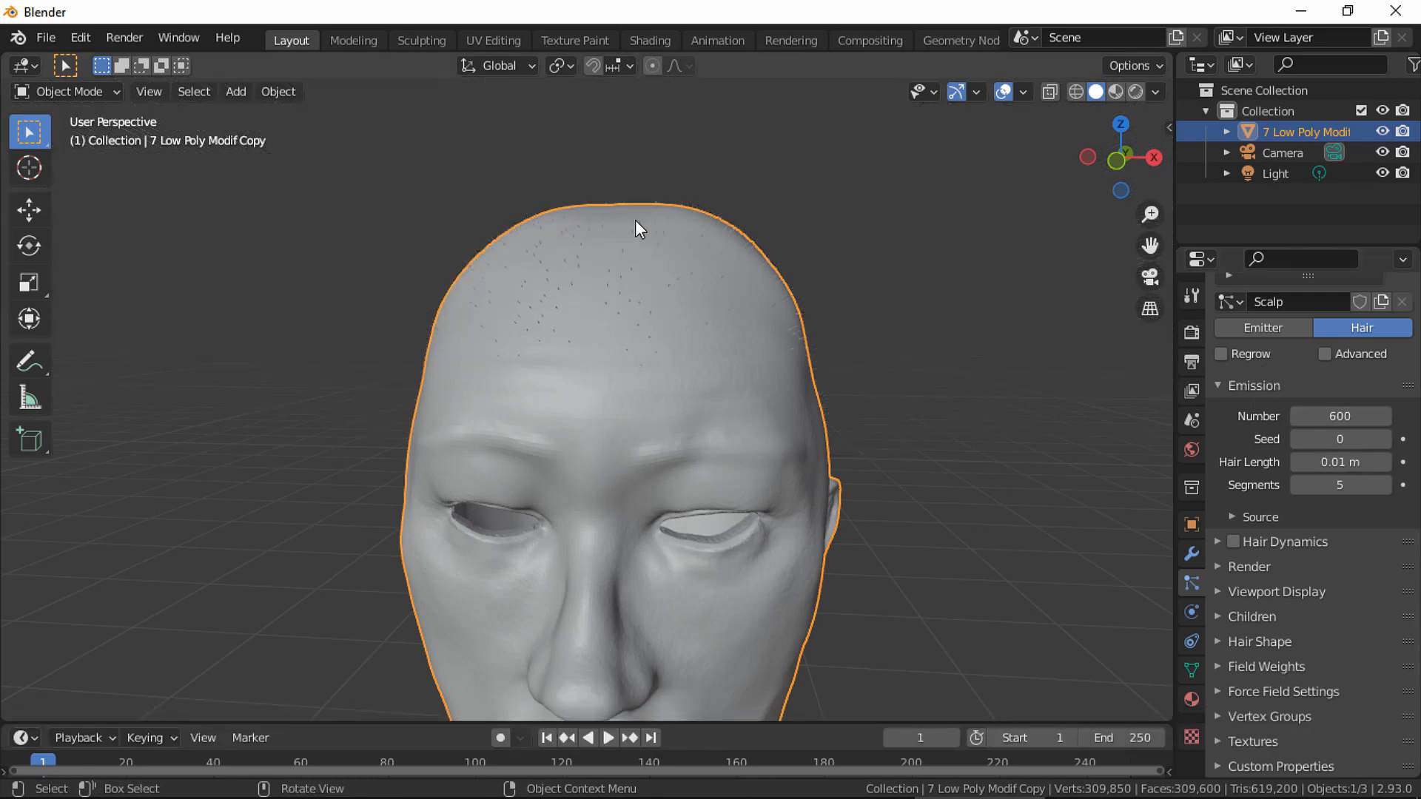
pyautogui.keyDown('ctrl'); pyautogui.keyDown('shift'); pyautogui.moveTo(713, 286); pyautogui.dragTo(825, 321, button='middle'); pyautogui.keyUp('shift'); pyautogui.keyUp('ctrl')
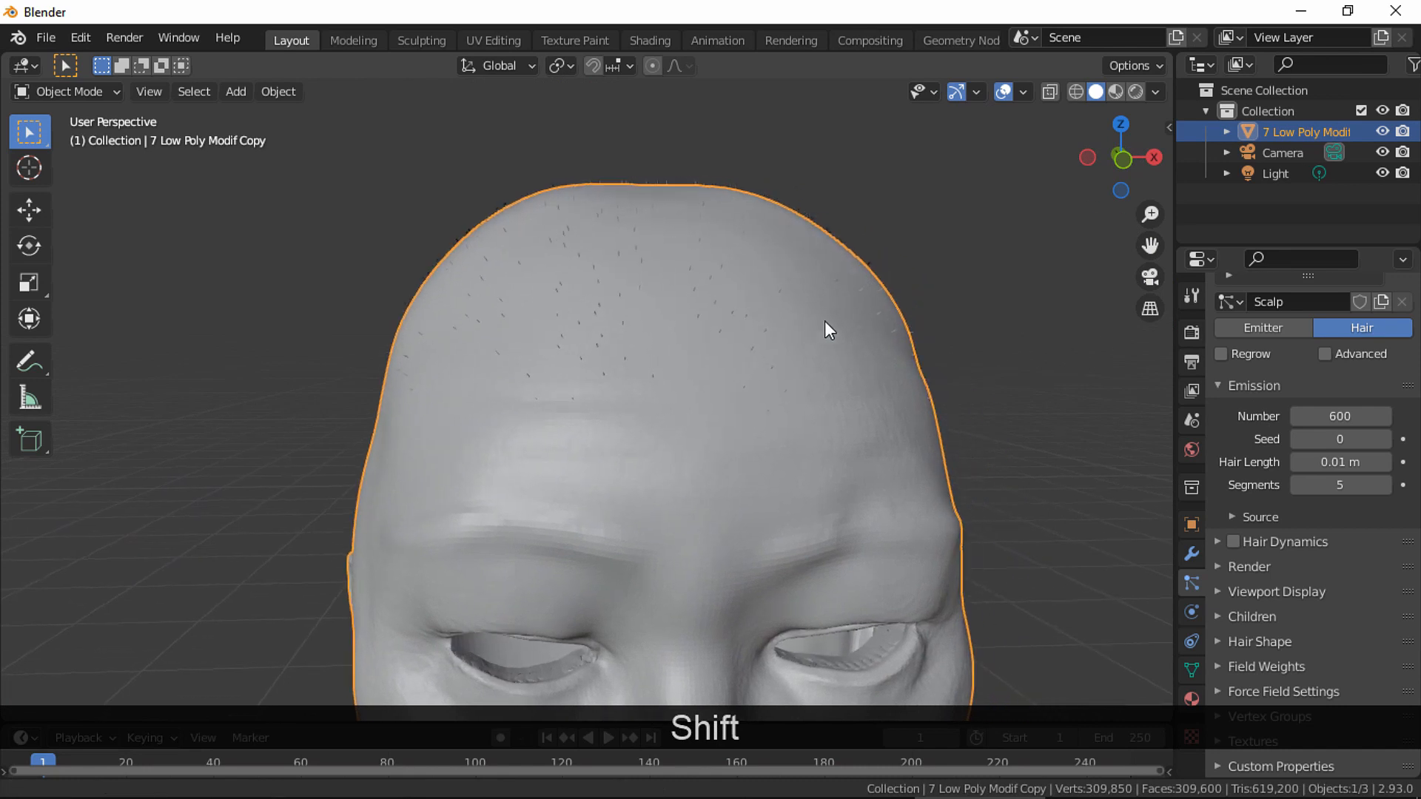
# Enable the Advanced hair options and look through the Source, Velocity and Physics settings.
pyautogui.click(1326, 355)
pyautogui.click(1260, 517)
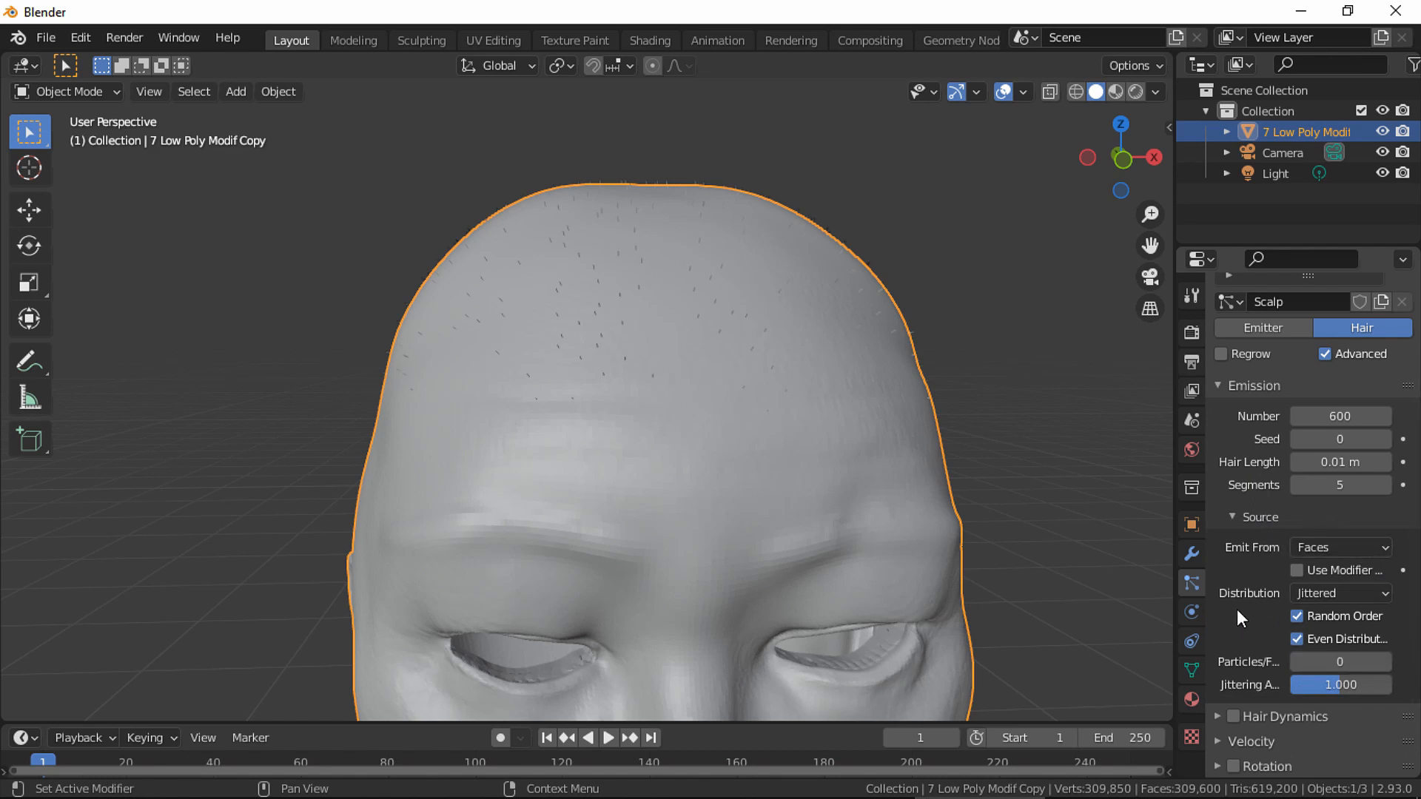
pyautogui.click(1255, 518)
pyautogui.click(1263, 565)
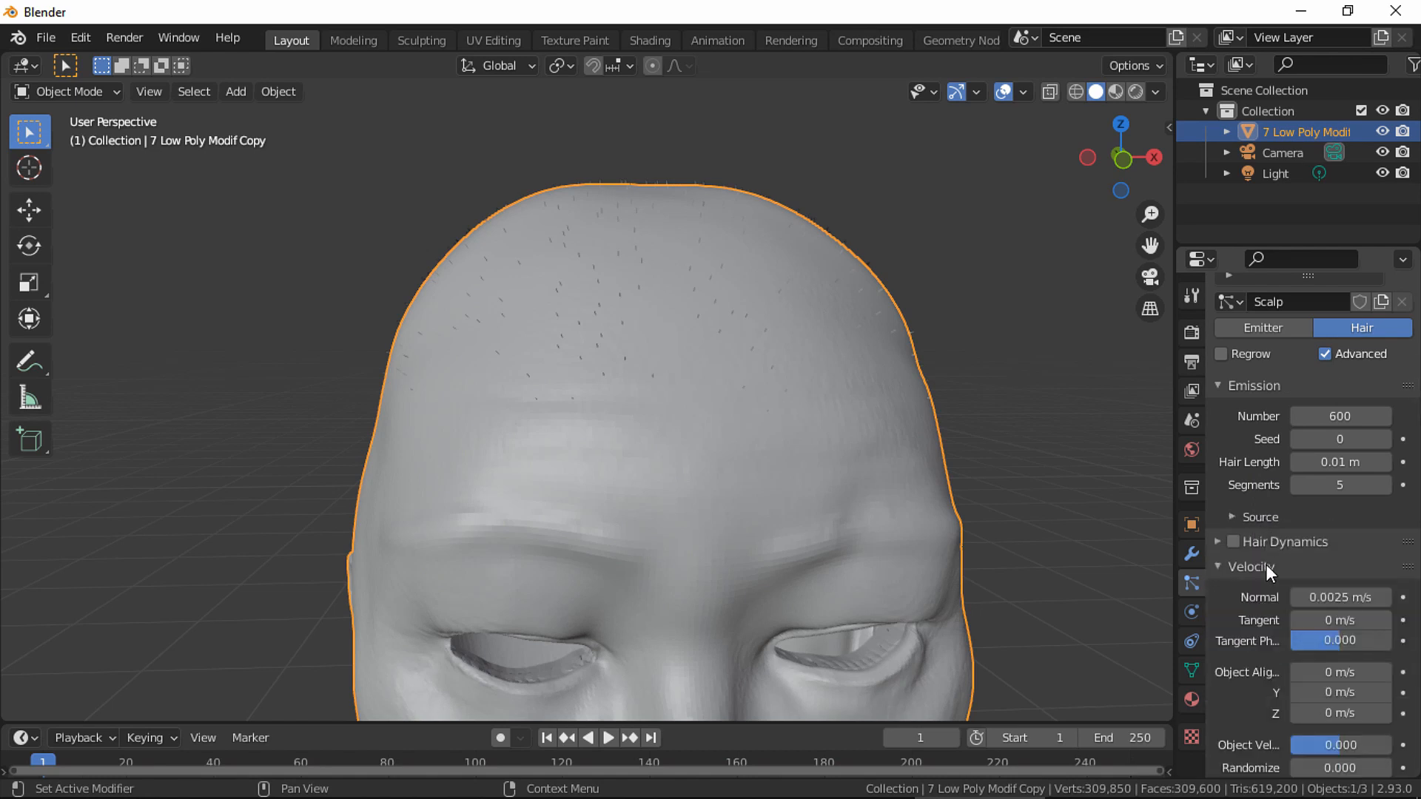
pyautogui.scroll(-5, 1354, 570)
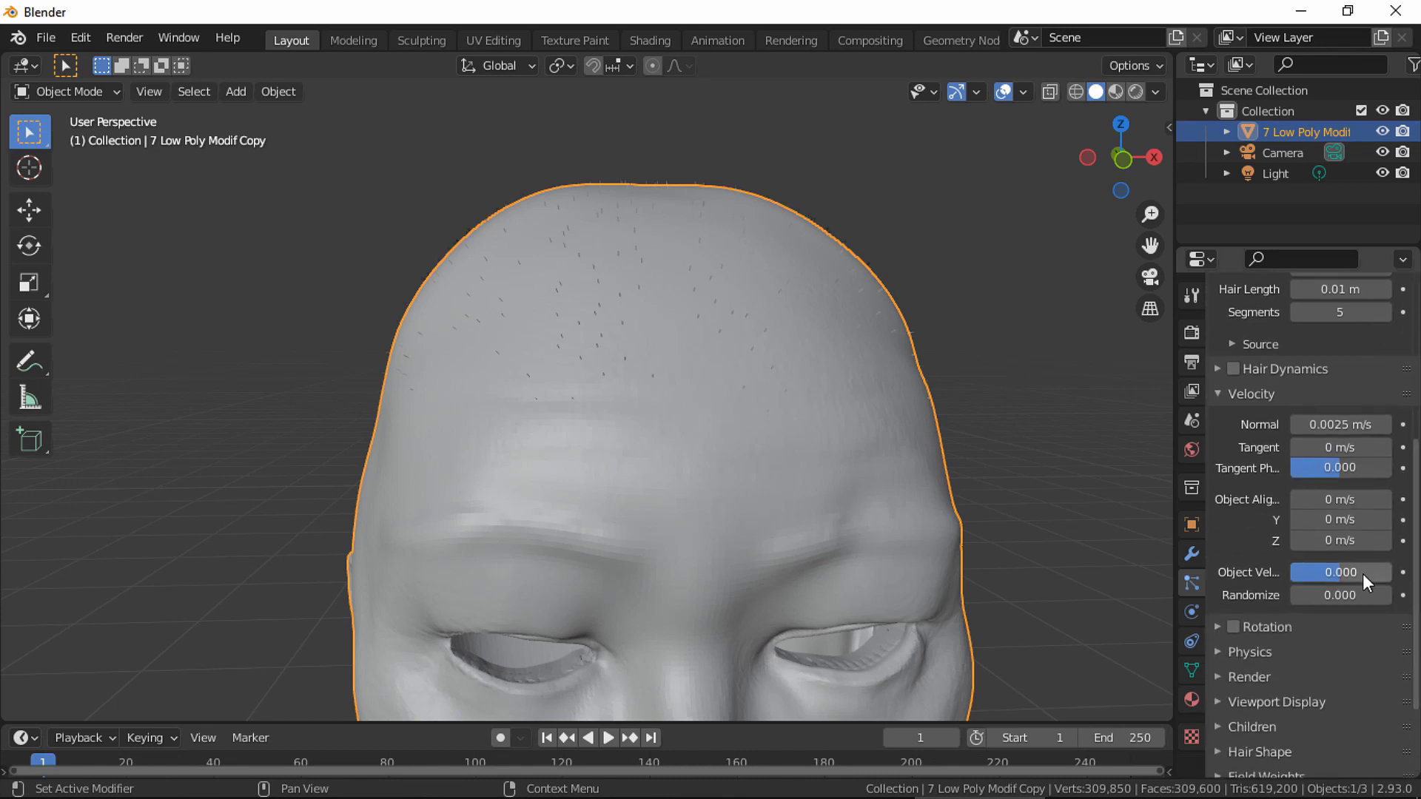
pyautogui.click(1253, 400)
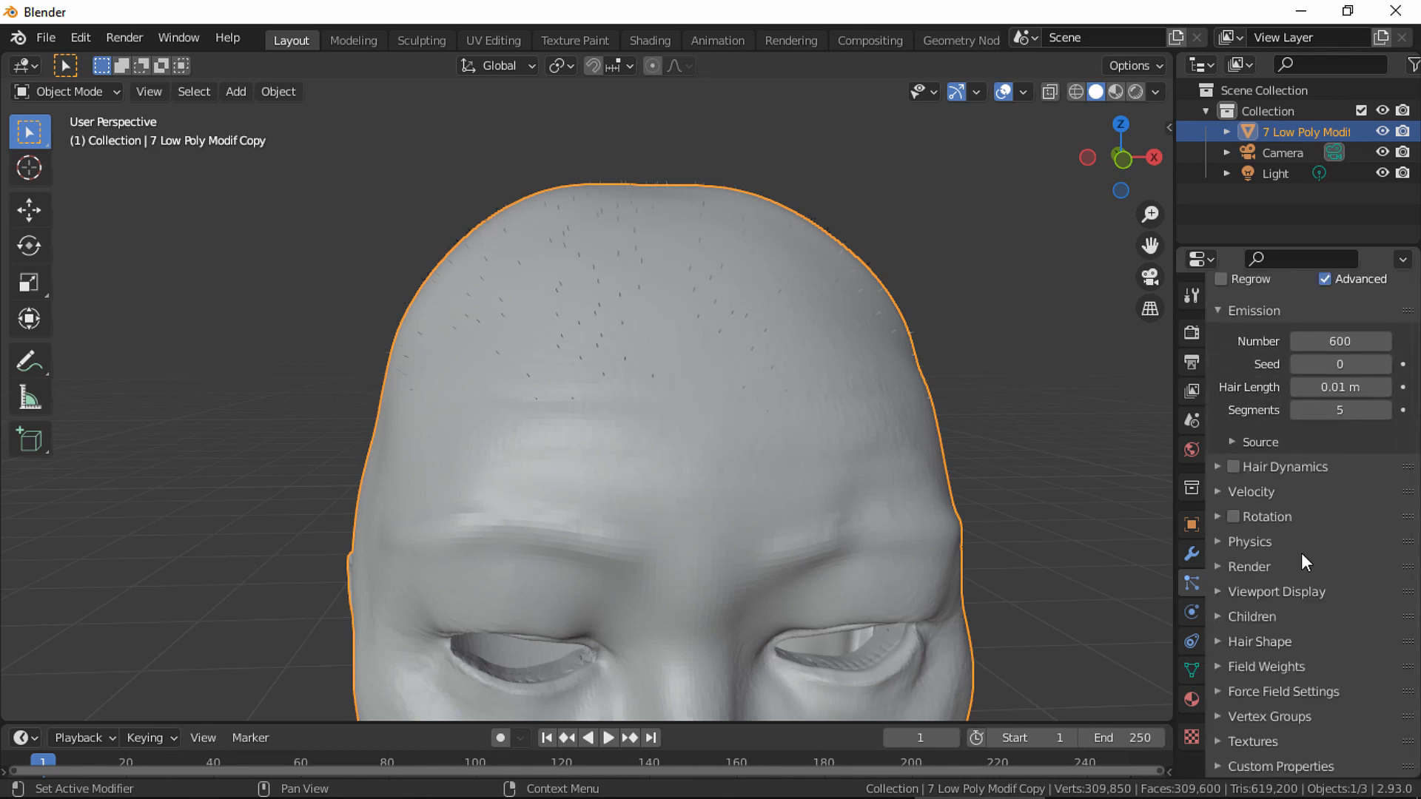
pyautogui.click(1255, 543)
pyautogui.click(1255, 545)
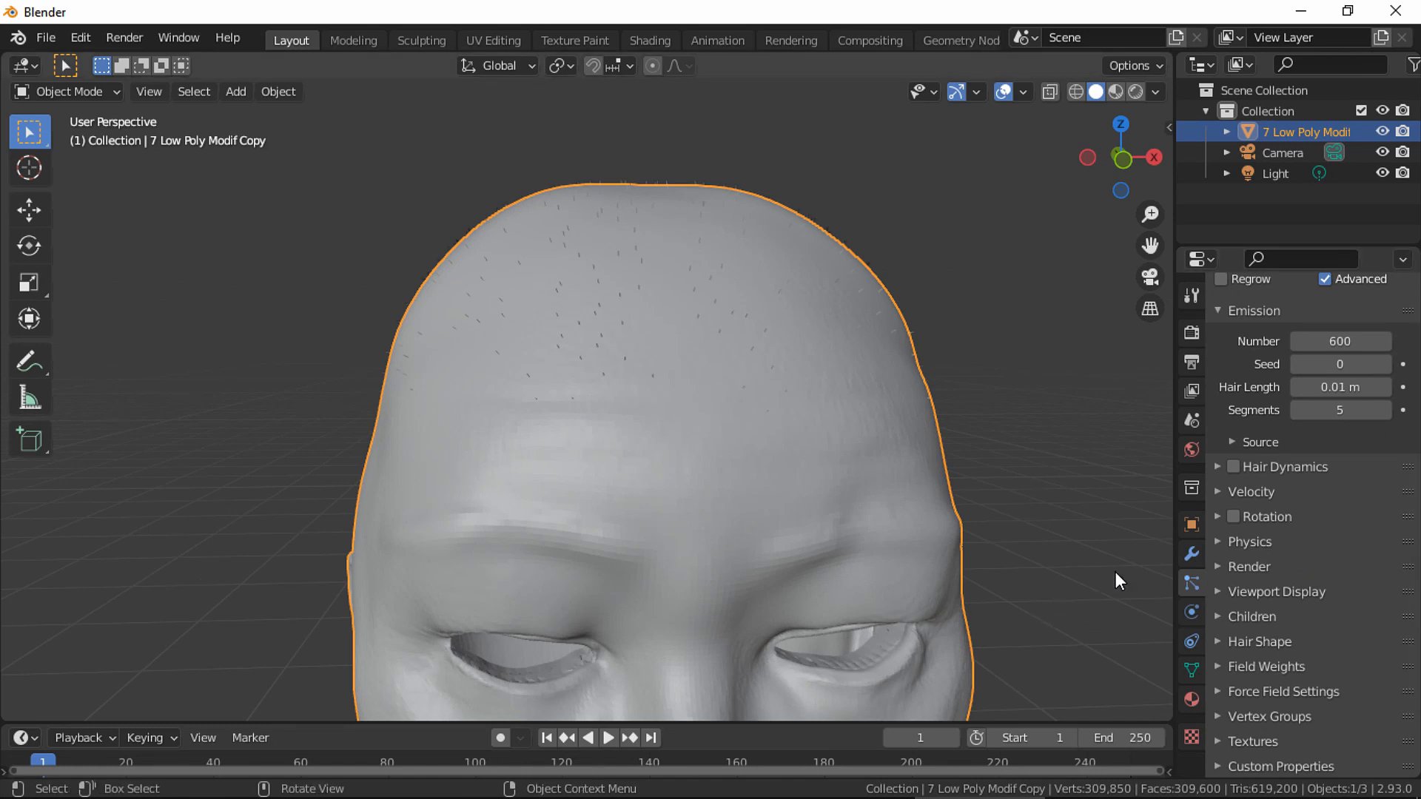
# In the hair's render path settings, set Steps to 5 and enable B-Spline.
pyautogui.click(1246, 566)
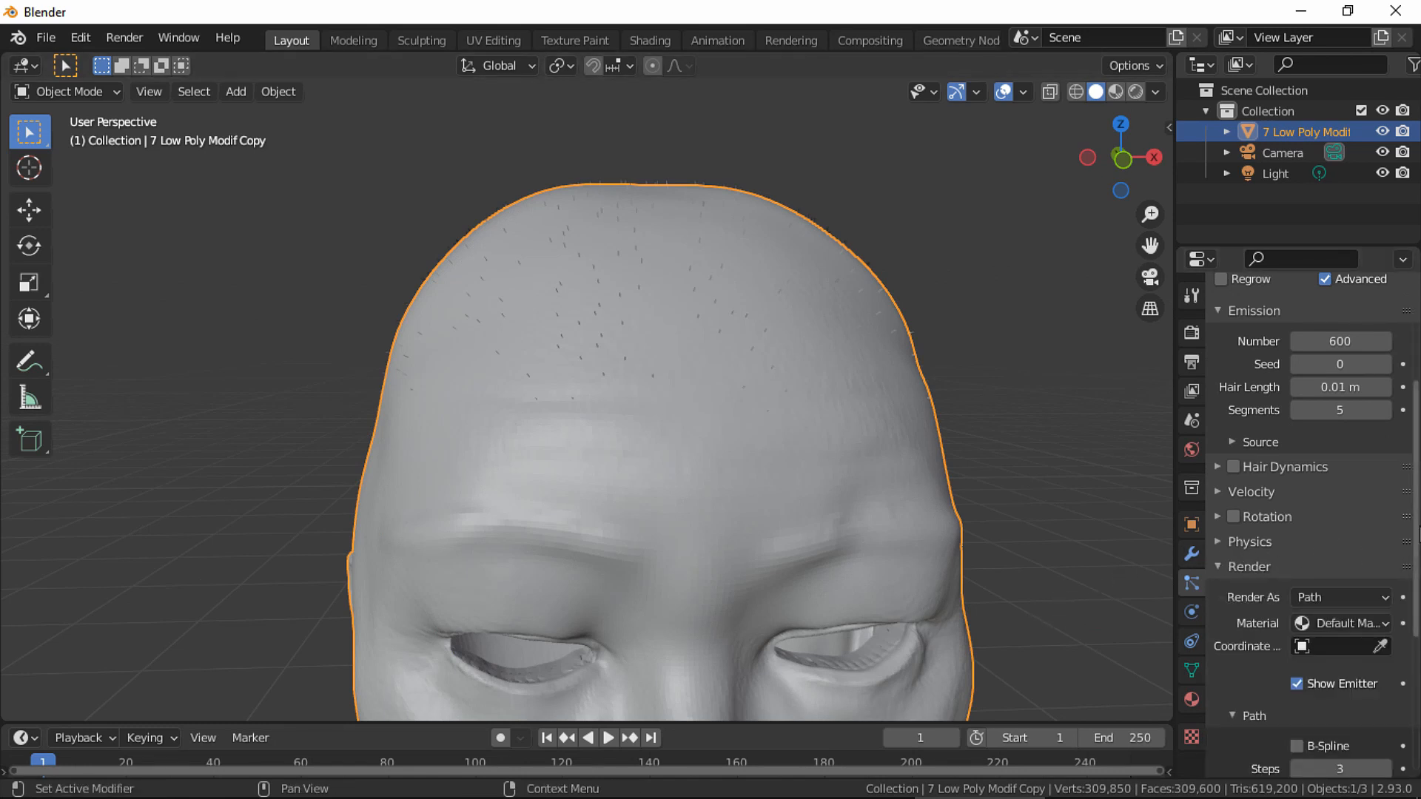
pyautogui.scroll(-4, 1302, 518)
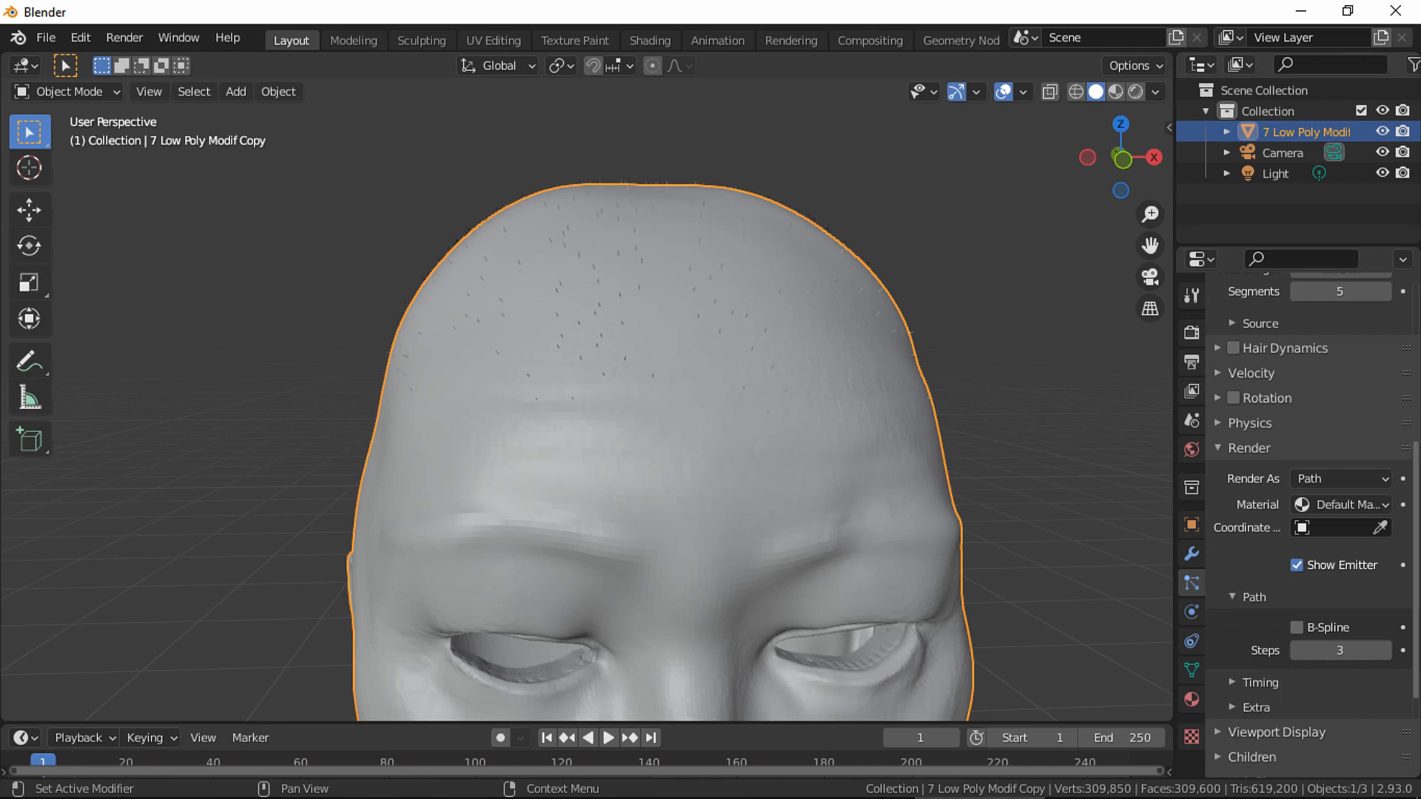
pyautogui.click(1339, 651)
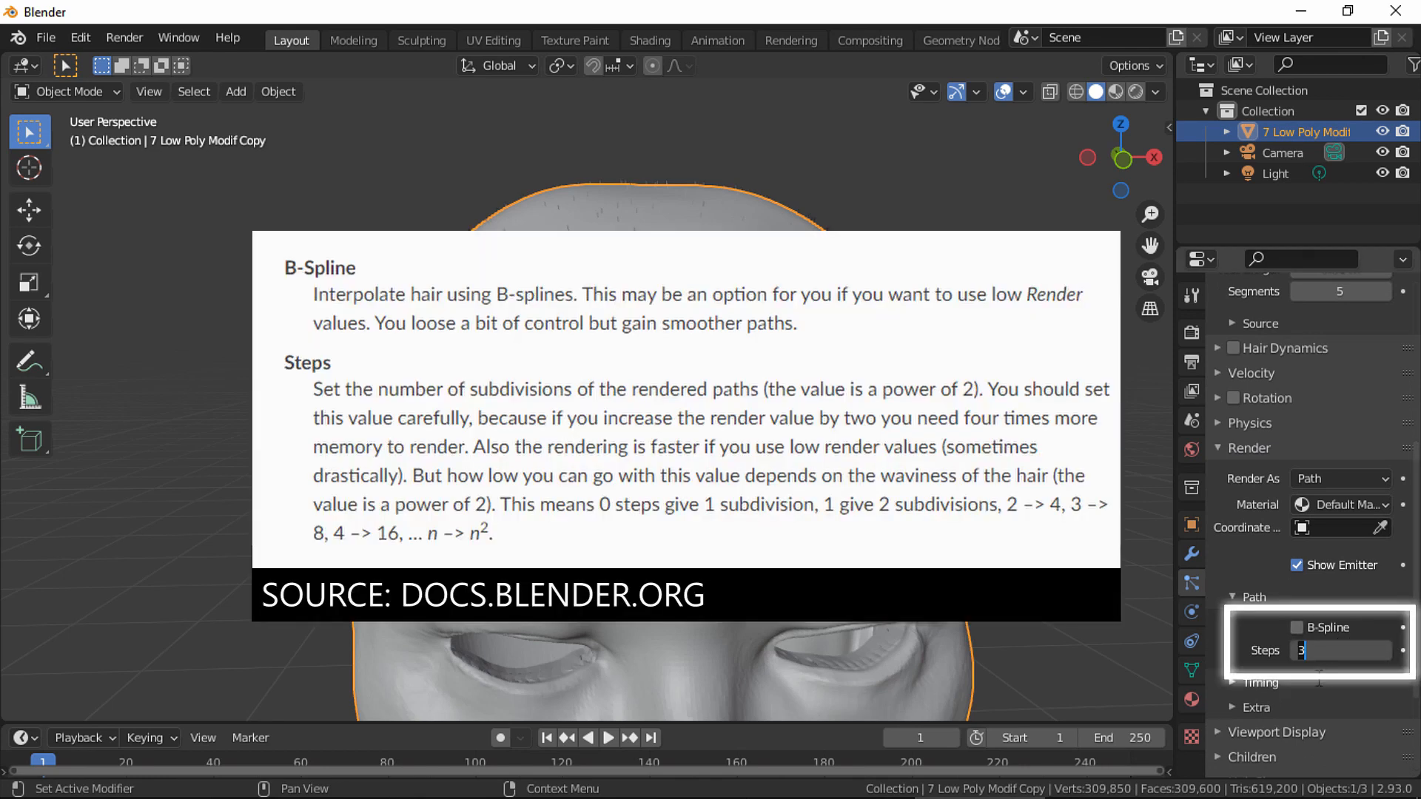
pyautogui.write('5')
pyautogui.press('Return')
pyautogui.click(1291, 626)
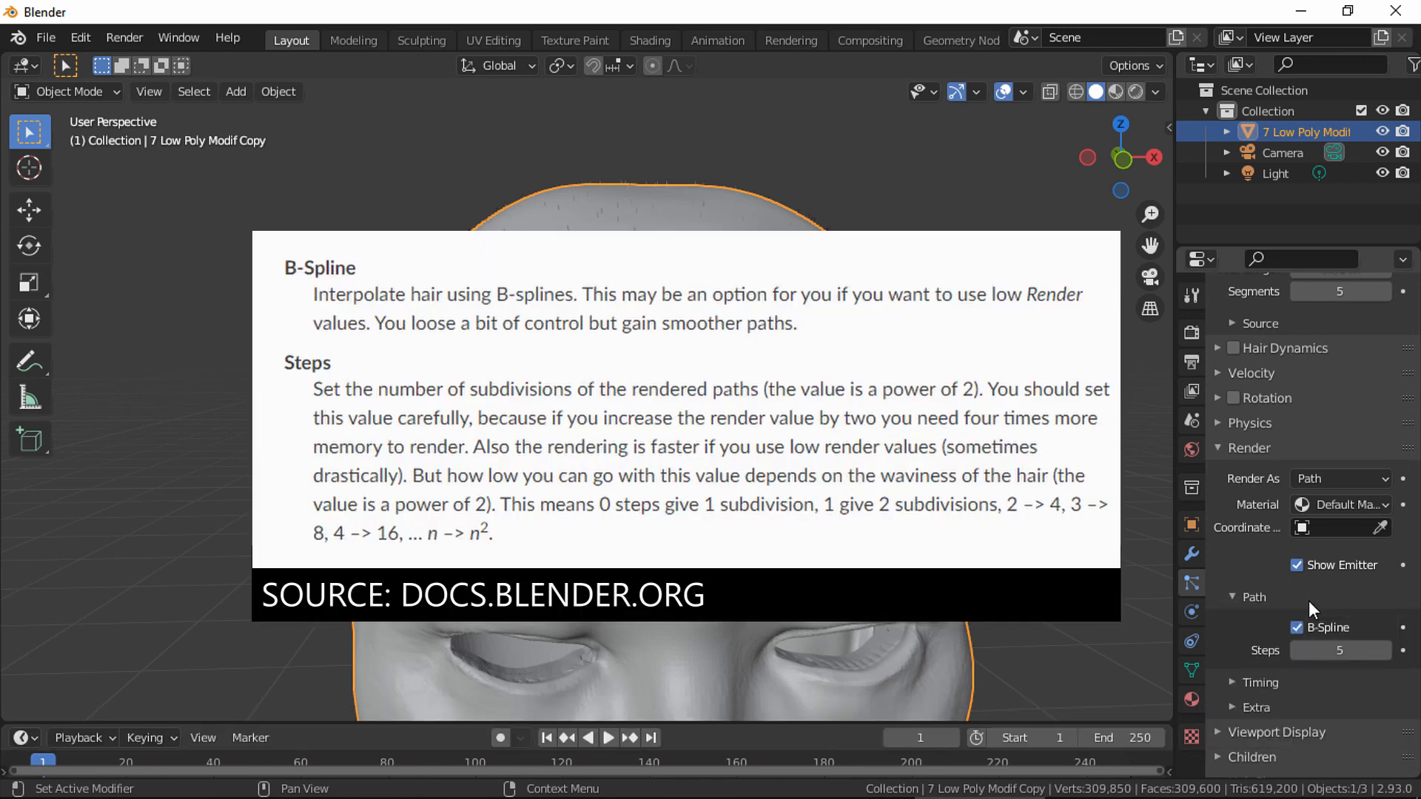
pyautogui.scroll(4, 1309, 601)
pyautogui.click(1361, 572)
# Set the hair's viewport display Strand Steps to 5.
pyautogui.click(1321, 587)
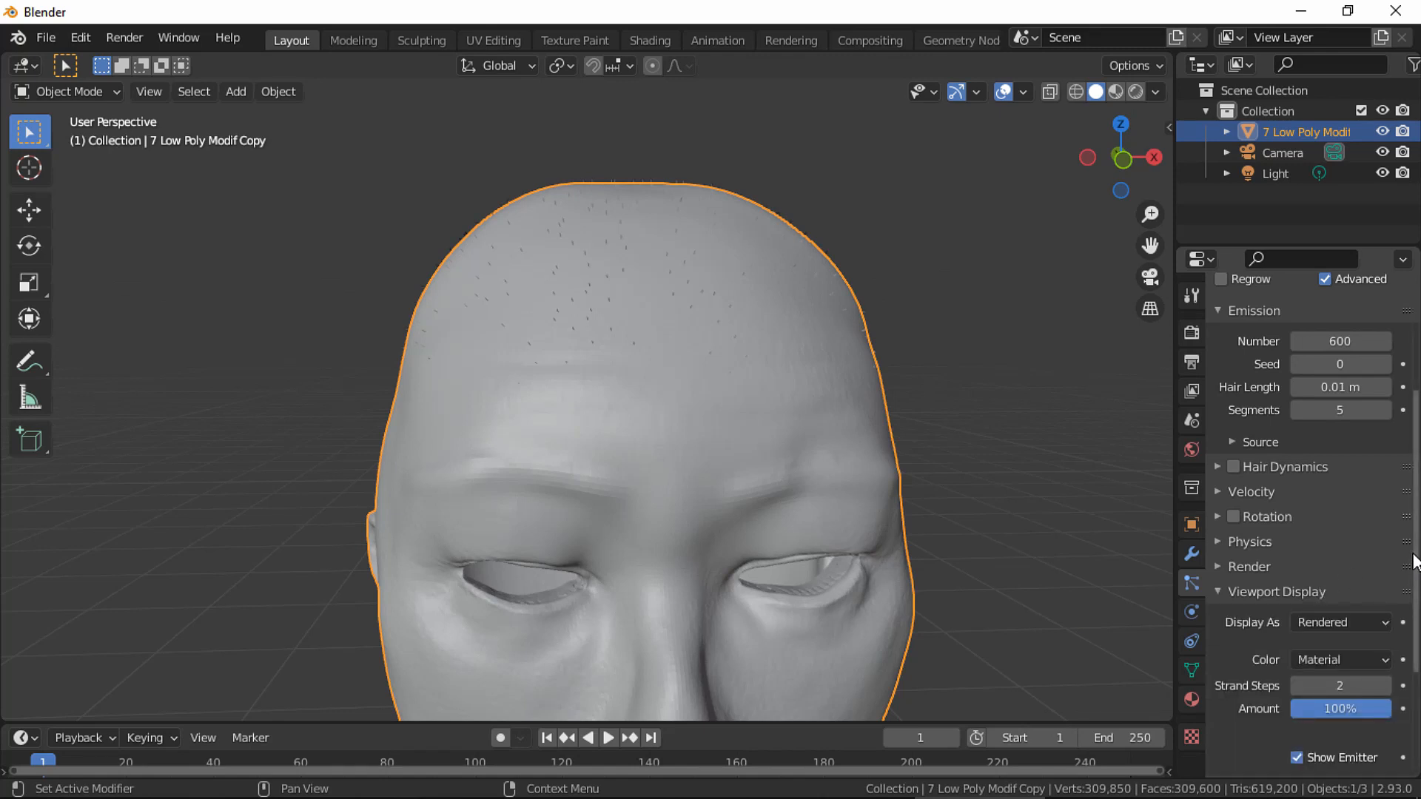
pyautogui.scroll(-5, 1387, 615)
pyautogui.click(1336, 515)
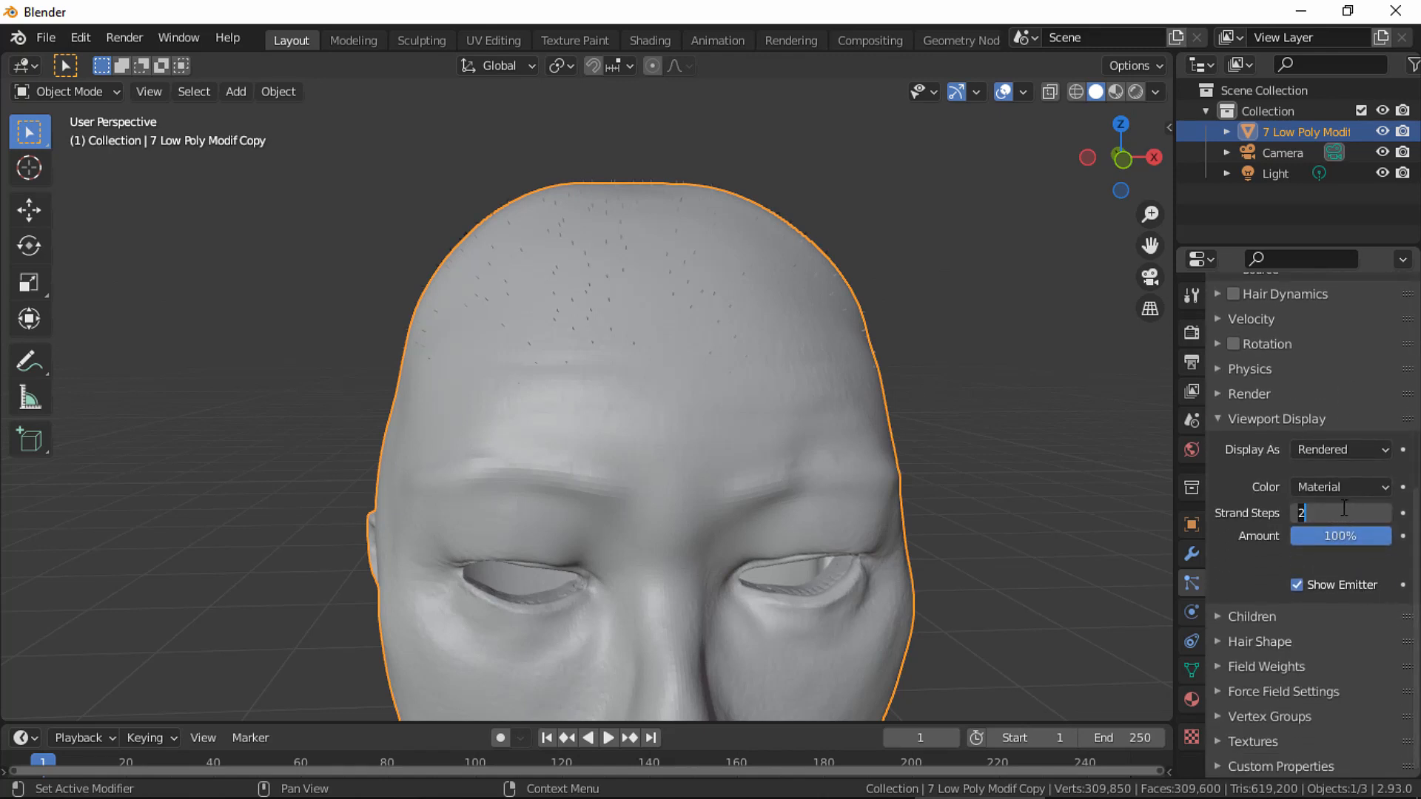
pyautogui.write('5')
pyautogui.press('Return')
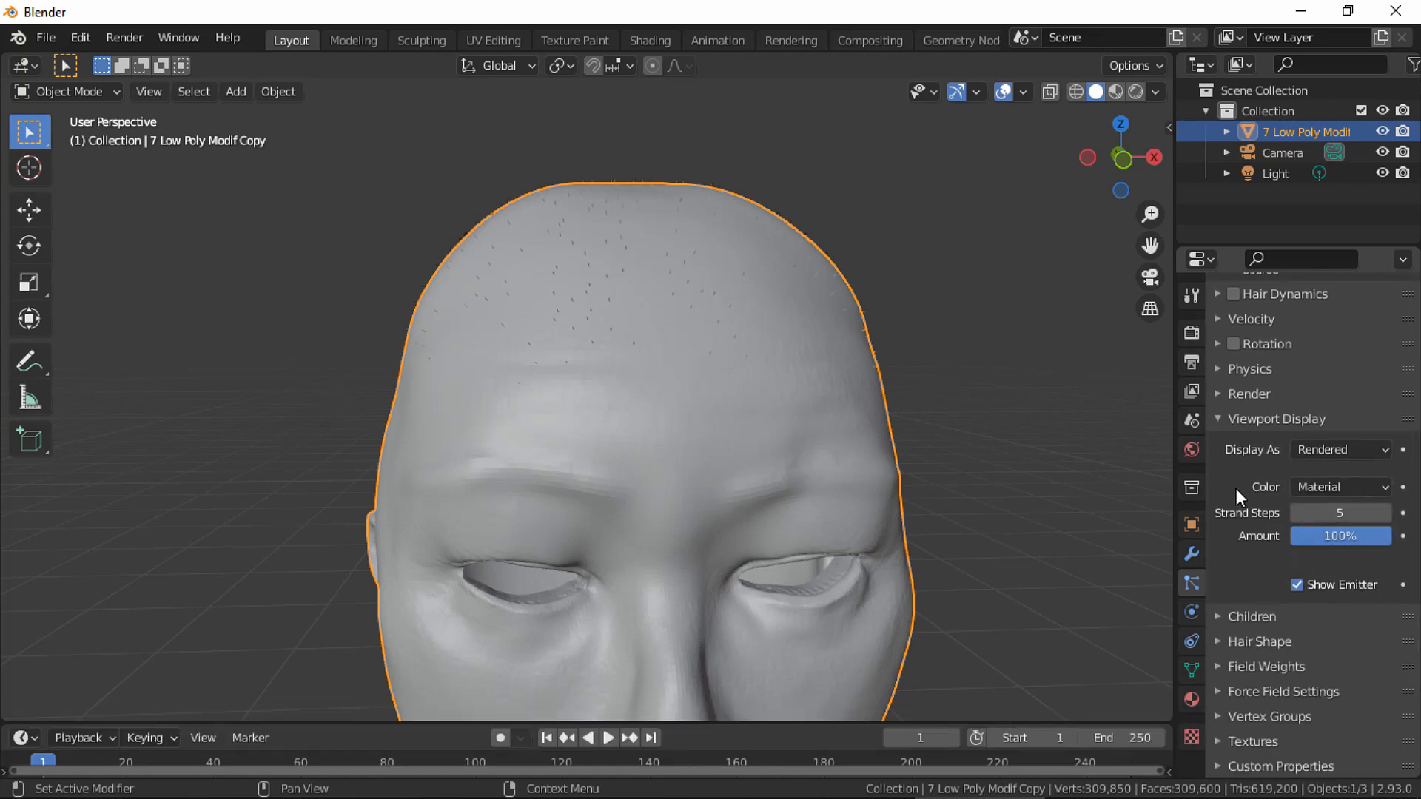
pyautogui.click(1244, 421)
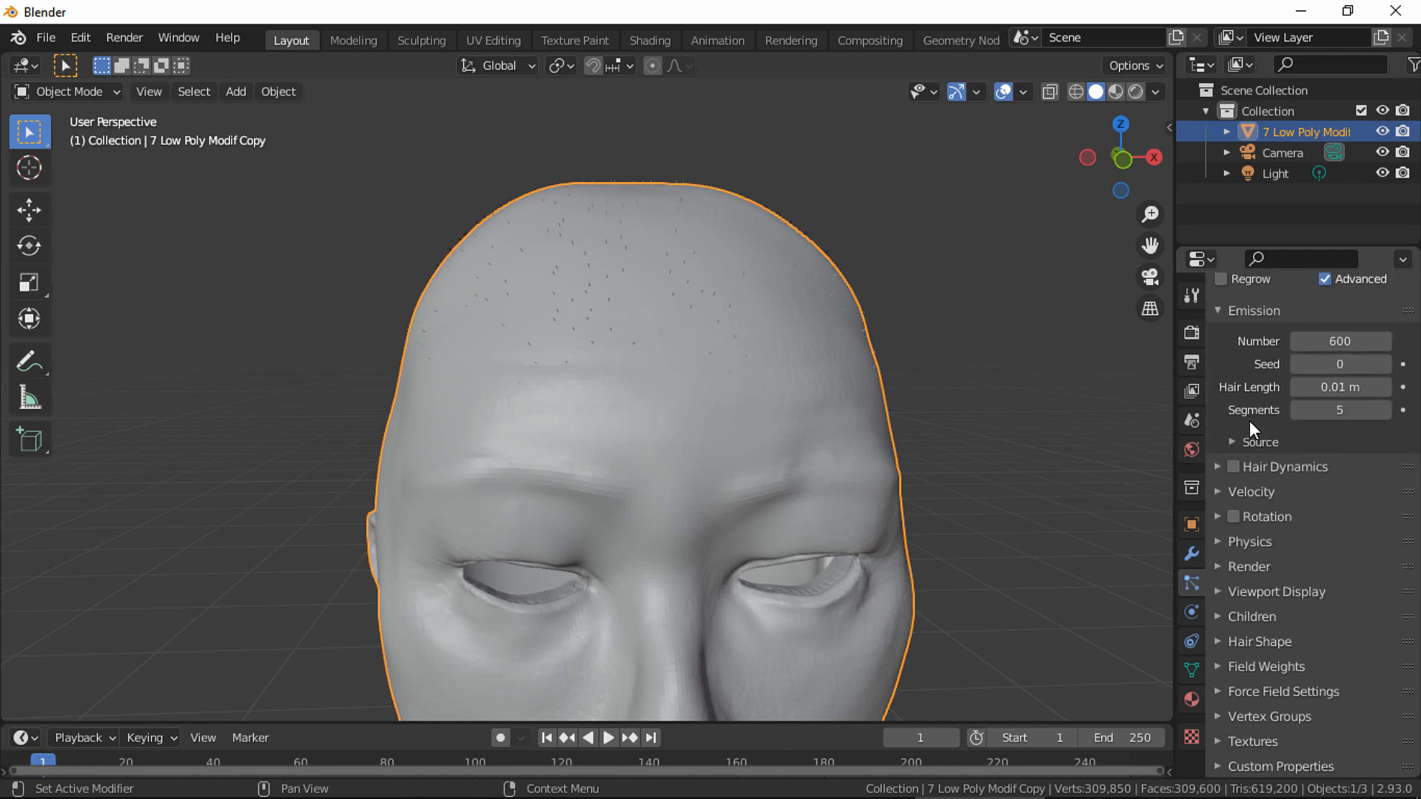
# Set the hair's child particles to Interpolated.
pyautogui.click(1259, 617)
pyautogui.scroll(-1, 1362, 622)
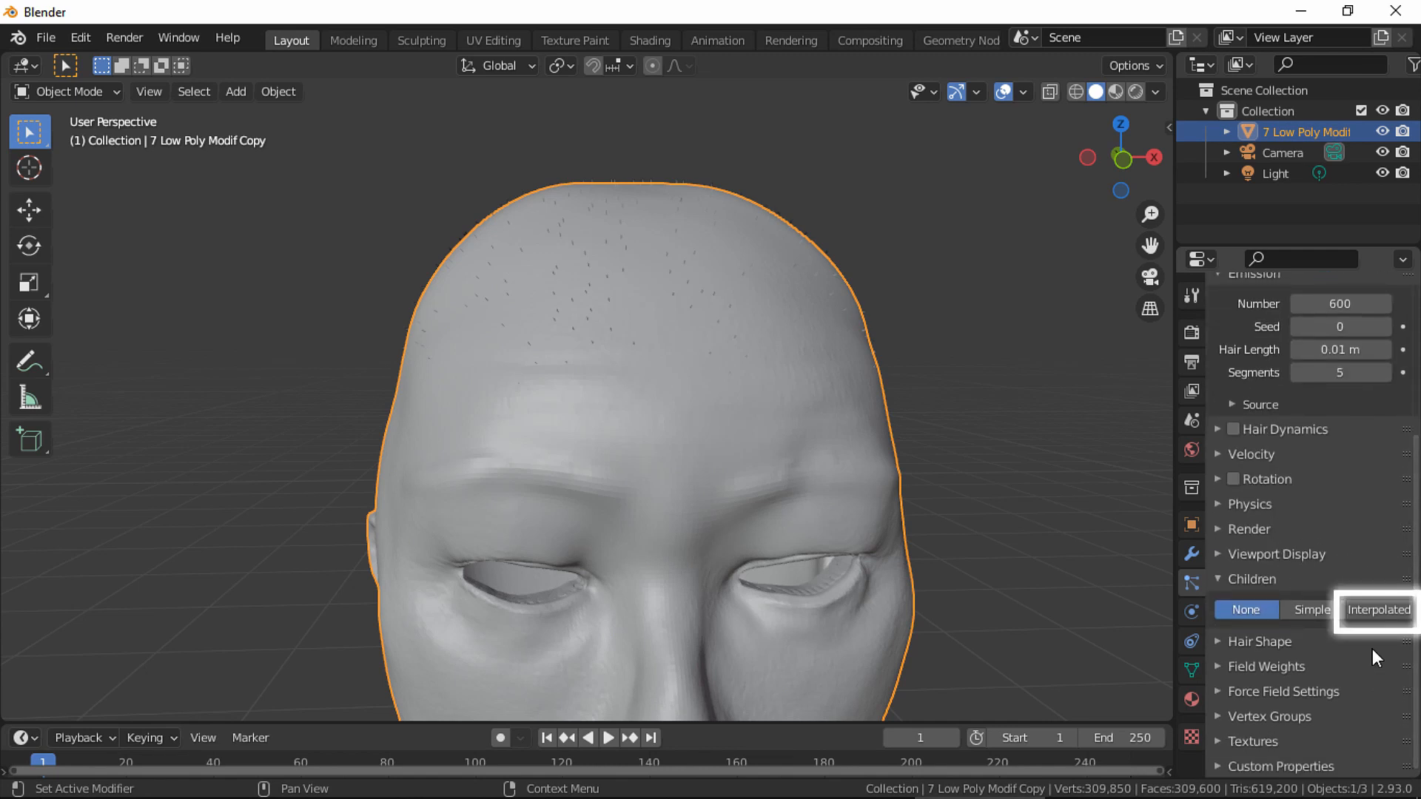
pyautogui.click(1378, 610)
# Set both the display amount and the render amount of the child hairs to 40.
pyautogui.scroll(-5, 1377, 614)
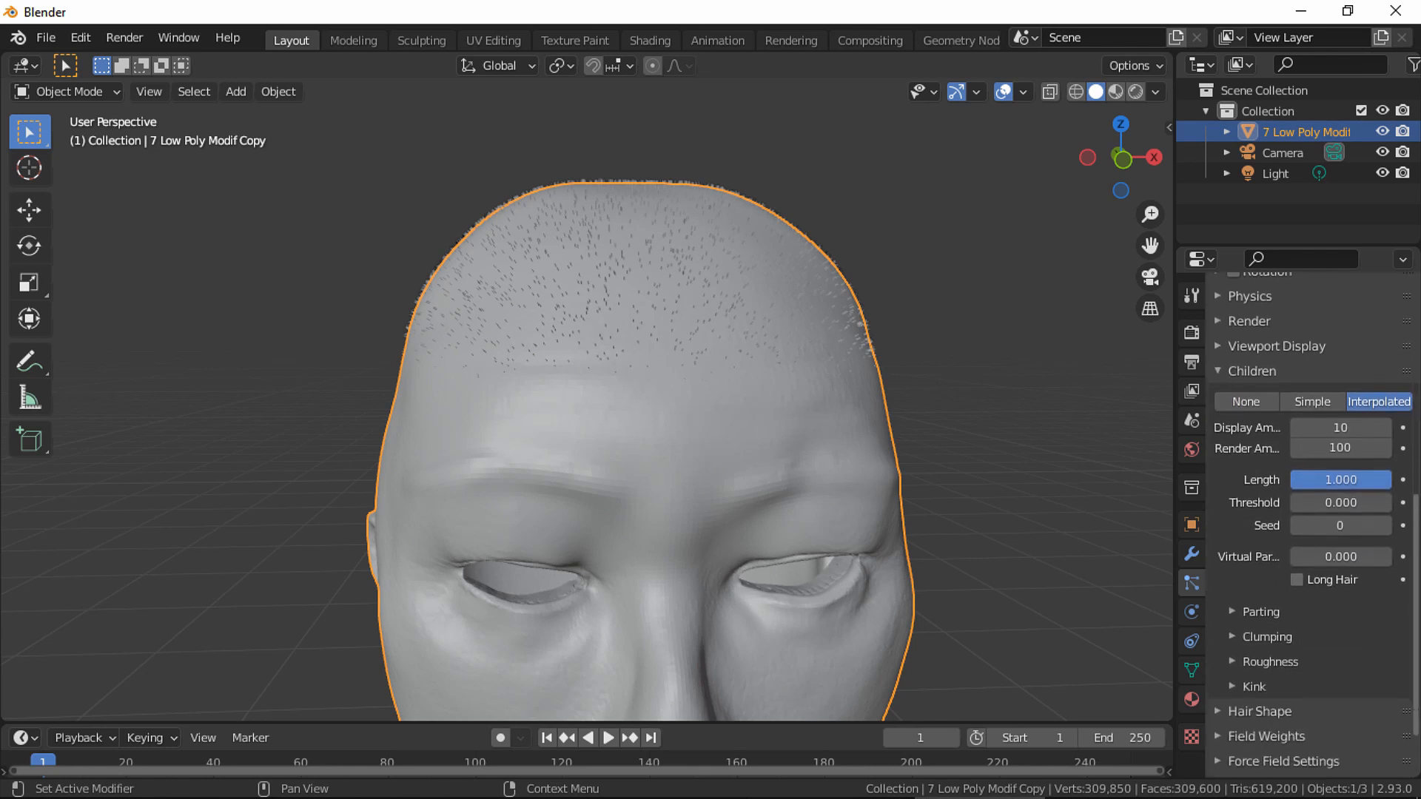
pyautogui.click(1318, 431)
pyautogui.write('40')
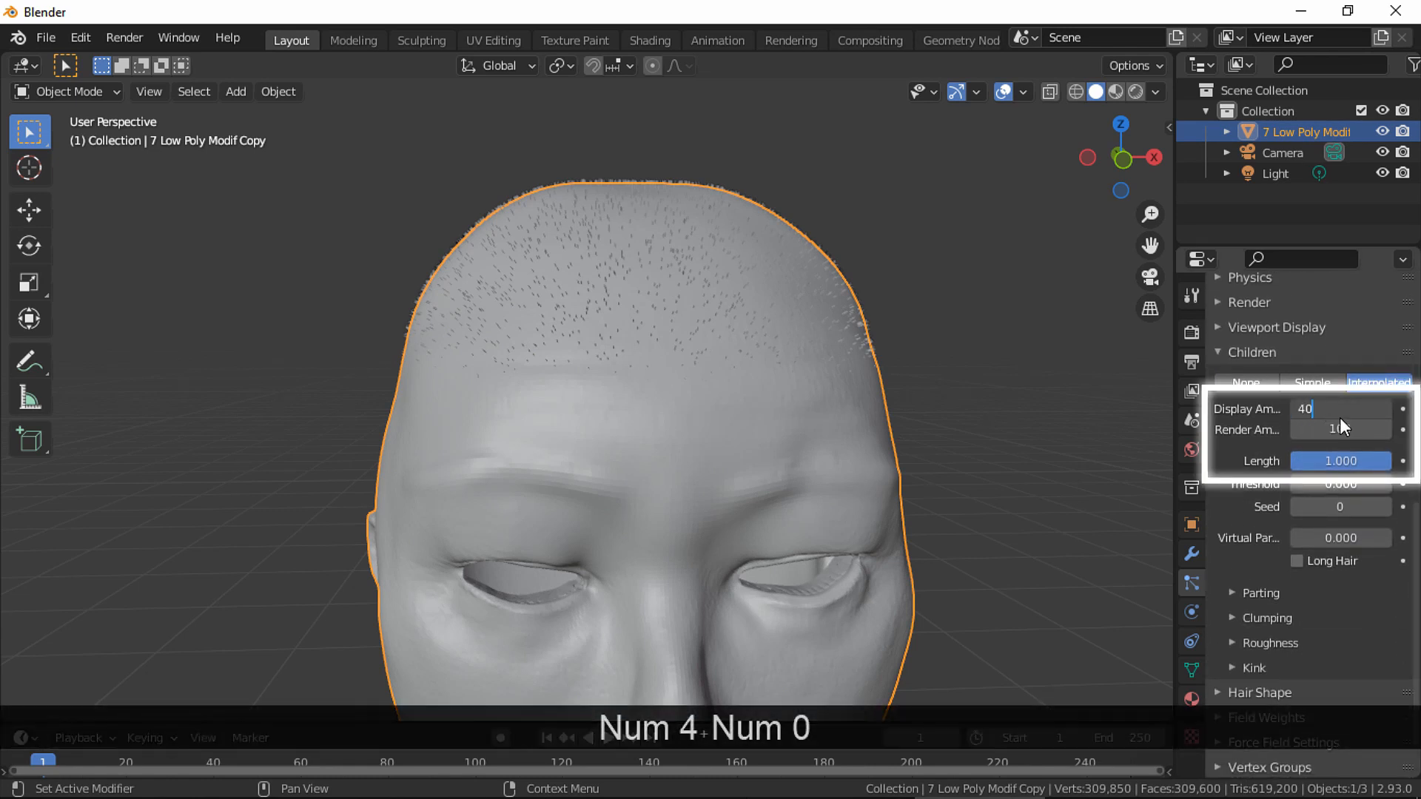
pyautogui.click(1337, 436)
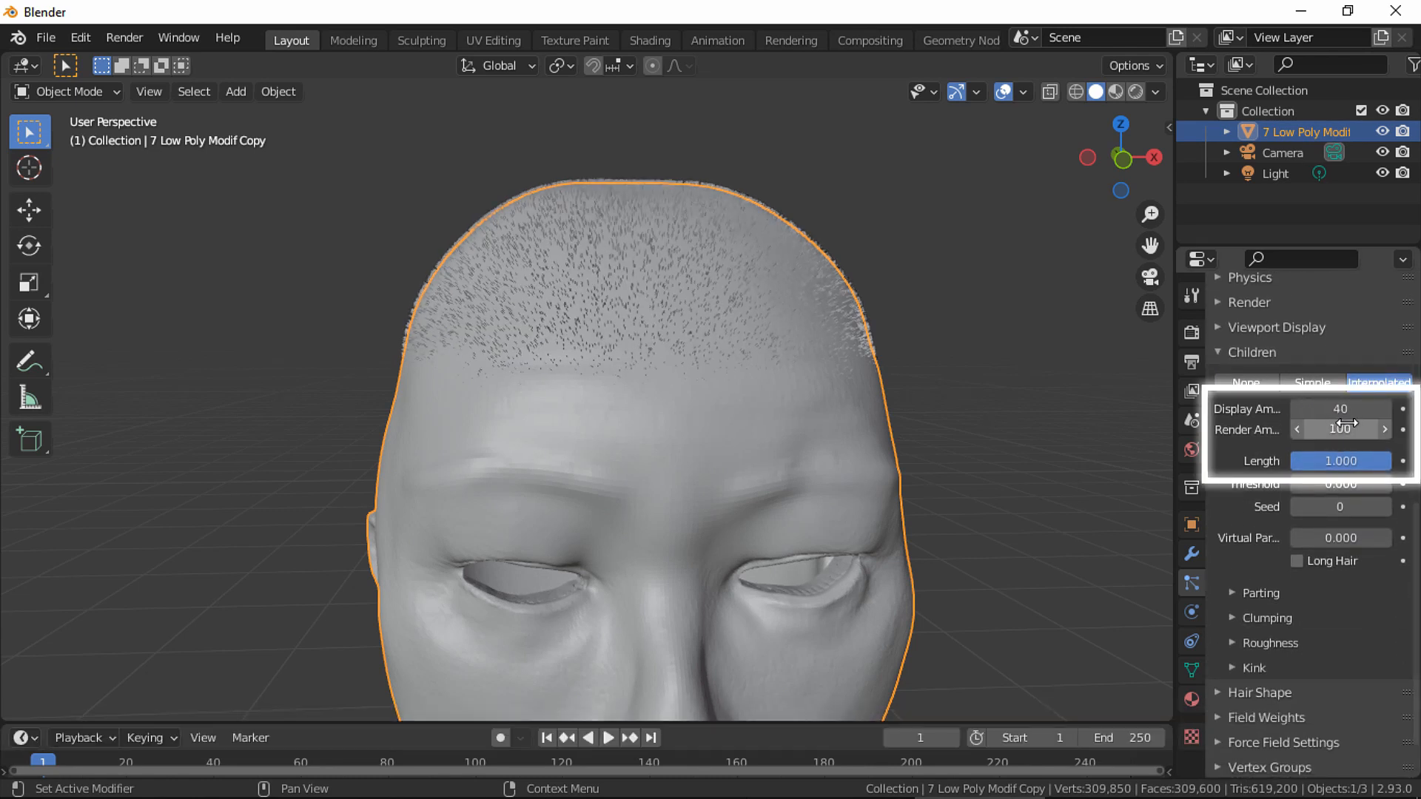
pyautogui.write('40')
pyautogui.press('Return')
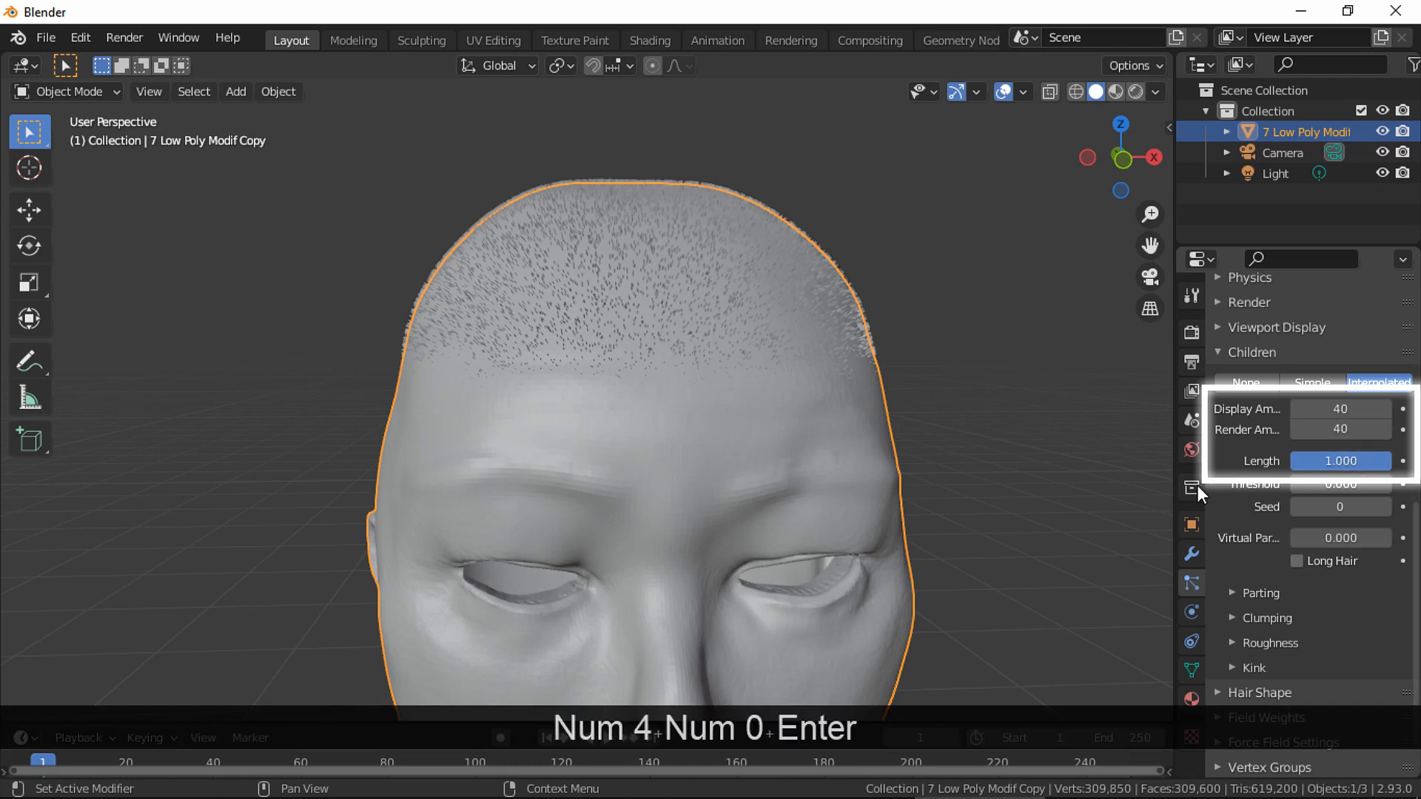
# Set the Length of the child hairs to 0.2.
pyautogui.moveTo(1354, 461); pyautogui.dragTo(1302, 460)
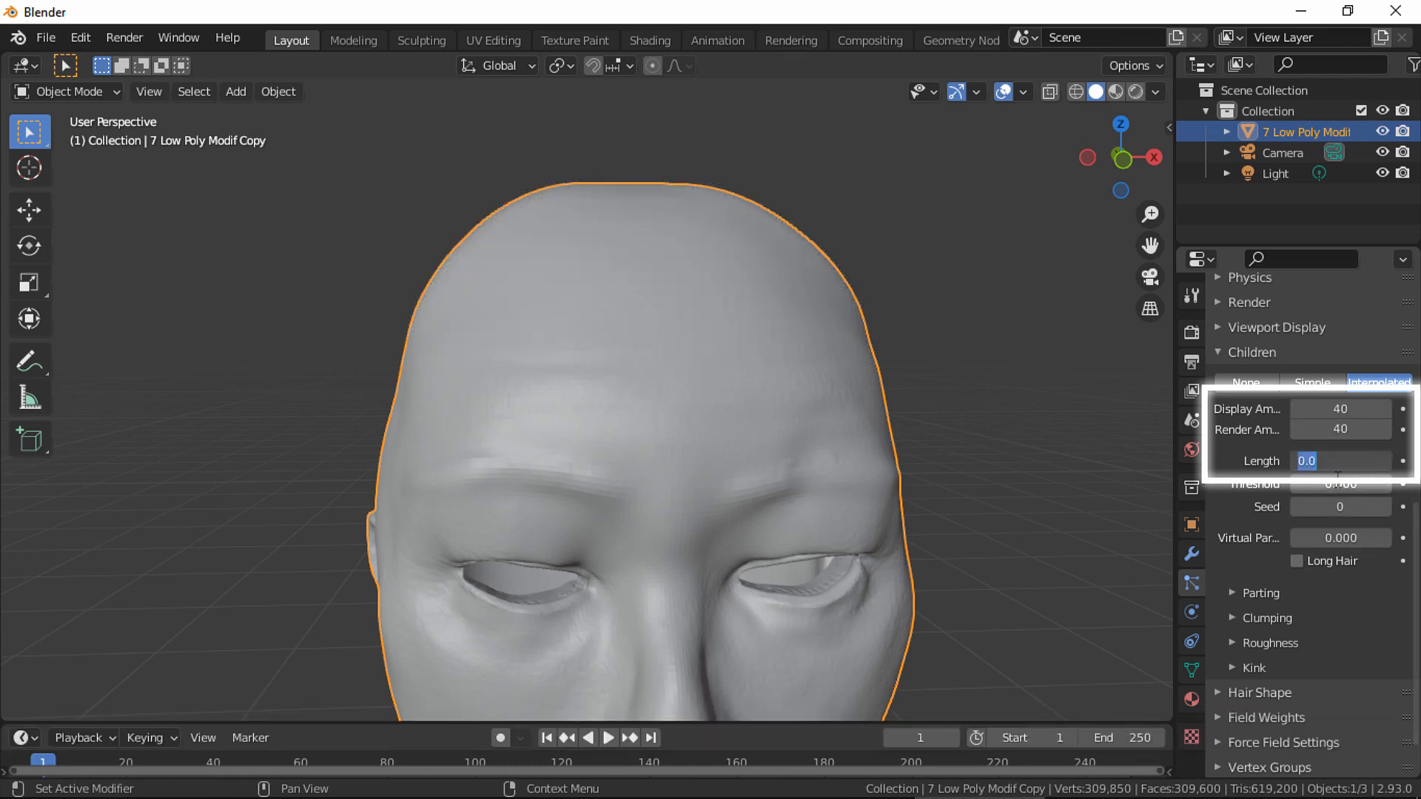
pyautogui.write('.2')
pyautogui.press('Return')
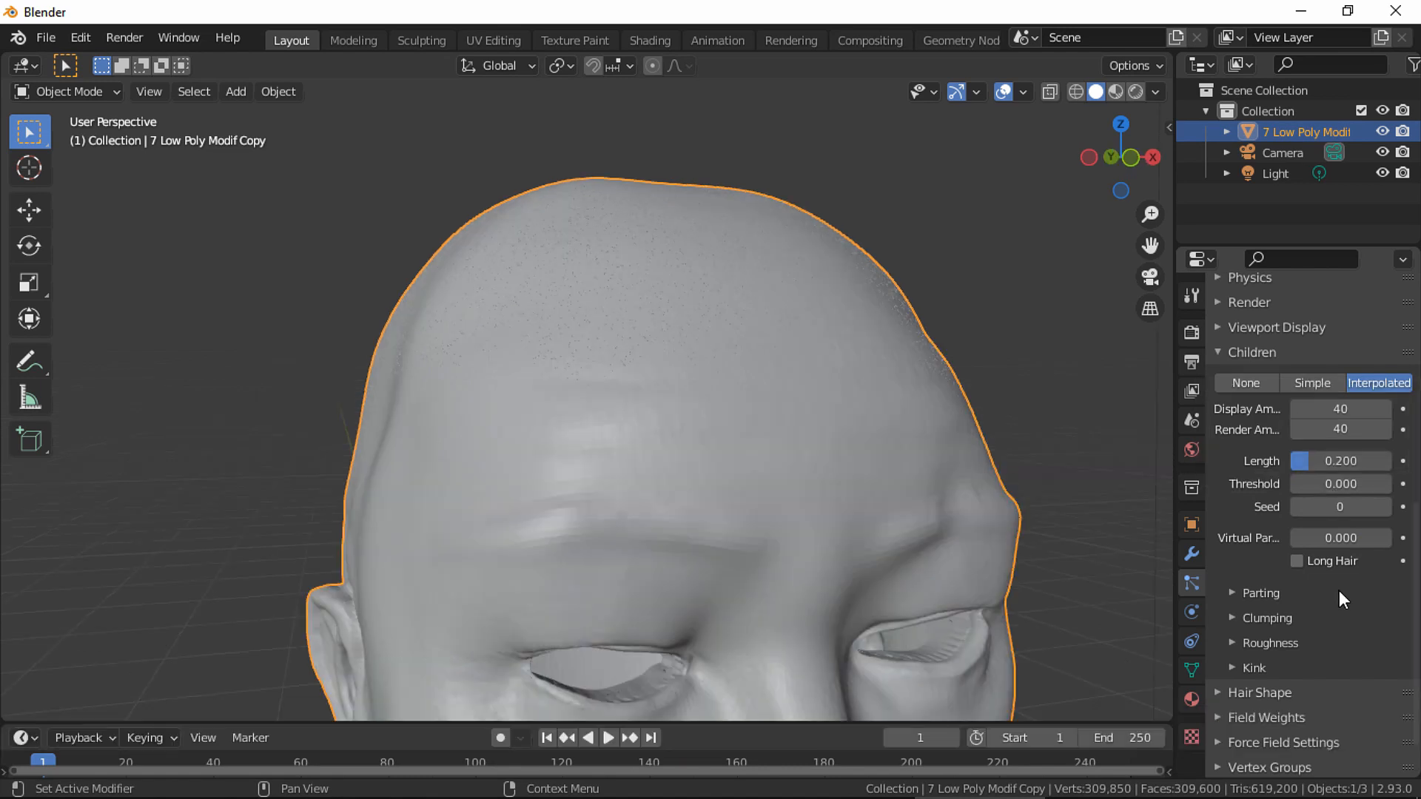
# Expand the Parting, Clumping, Roughness and Kink settings of the child hairs, along with the Hair Shape settings.
pyautogui.click(1272, 598)
pyautogui.scroll(-4, 1418, 550)
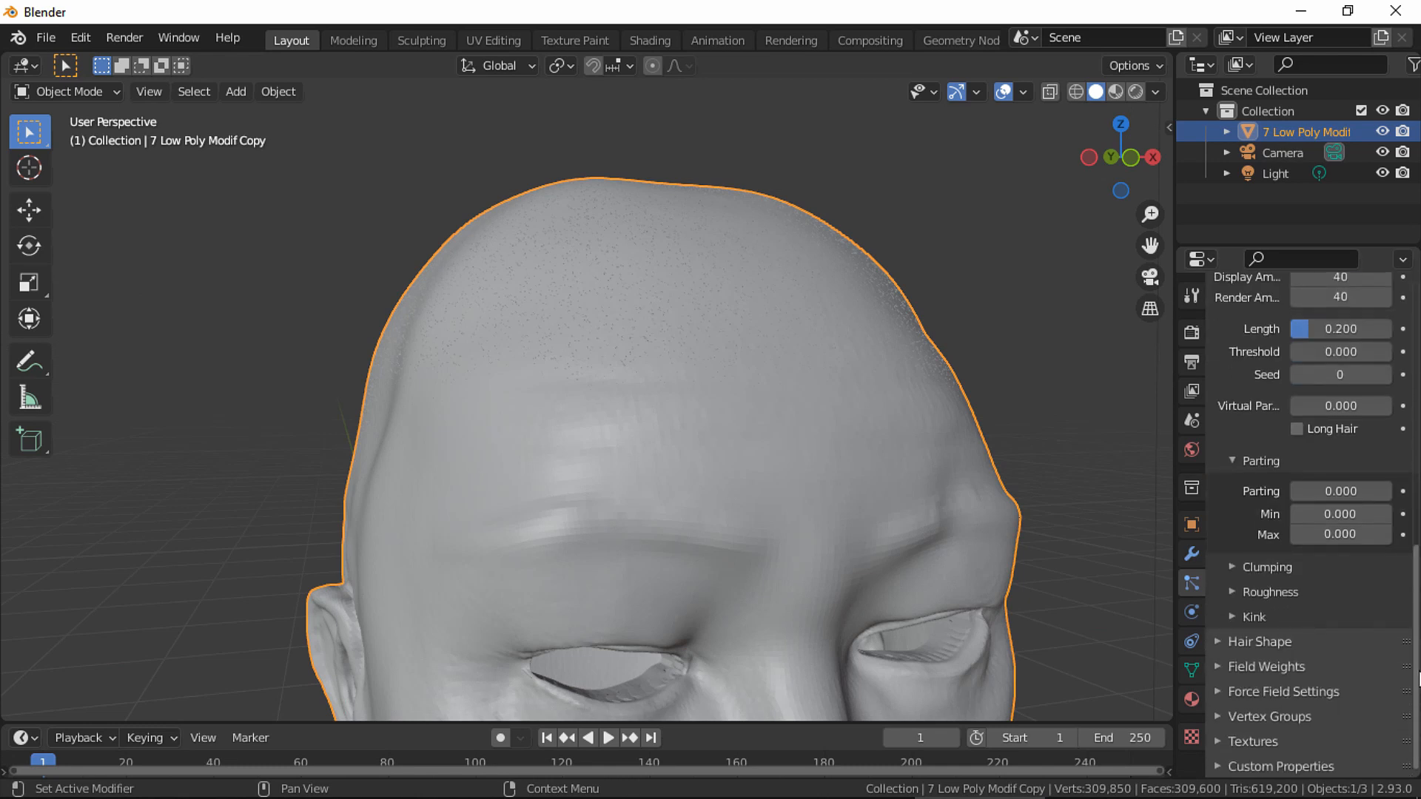
pyautogui.click(1273, 567)
pyautogui.scroll(-3, 1415, 593)
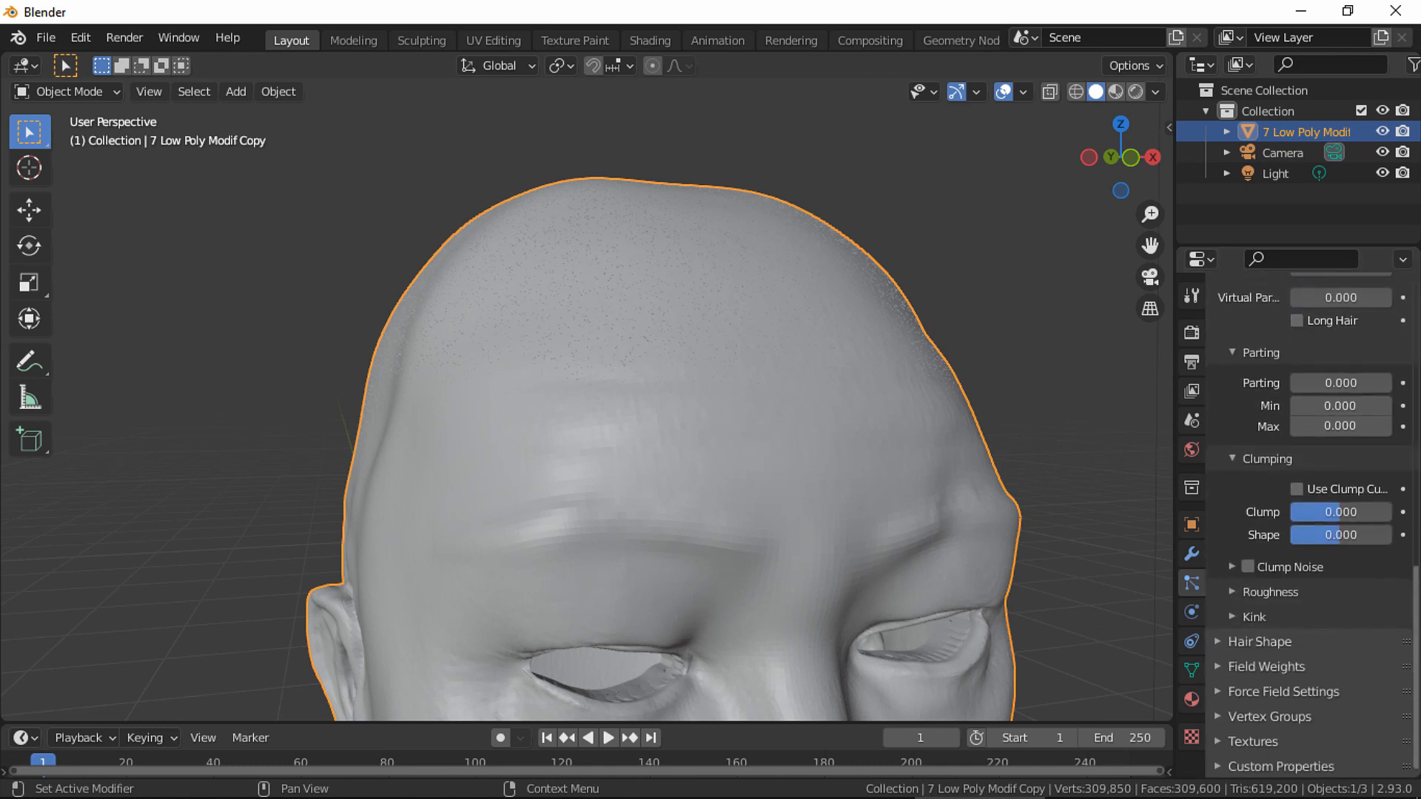
pyautogui.click(1288, 593)
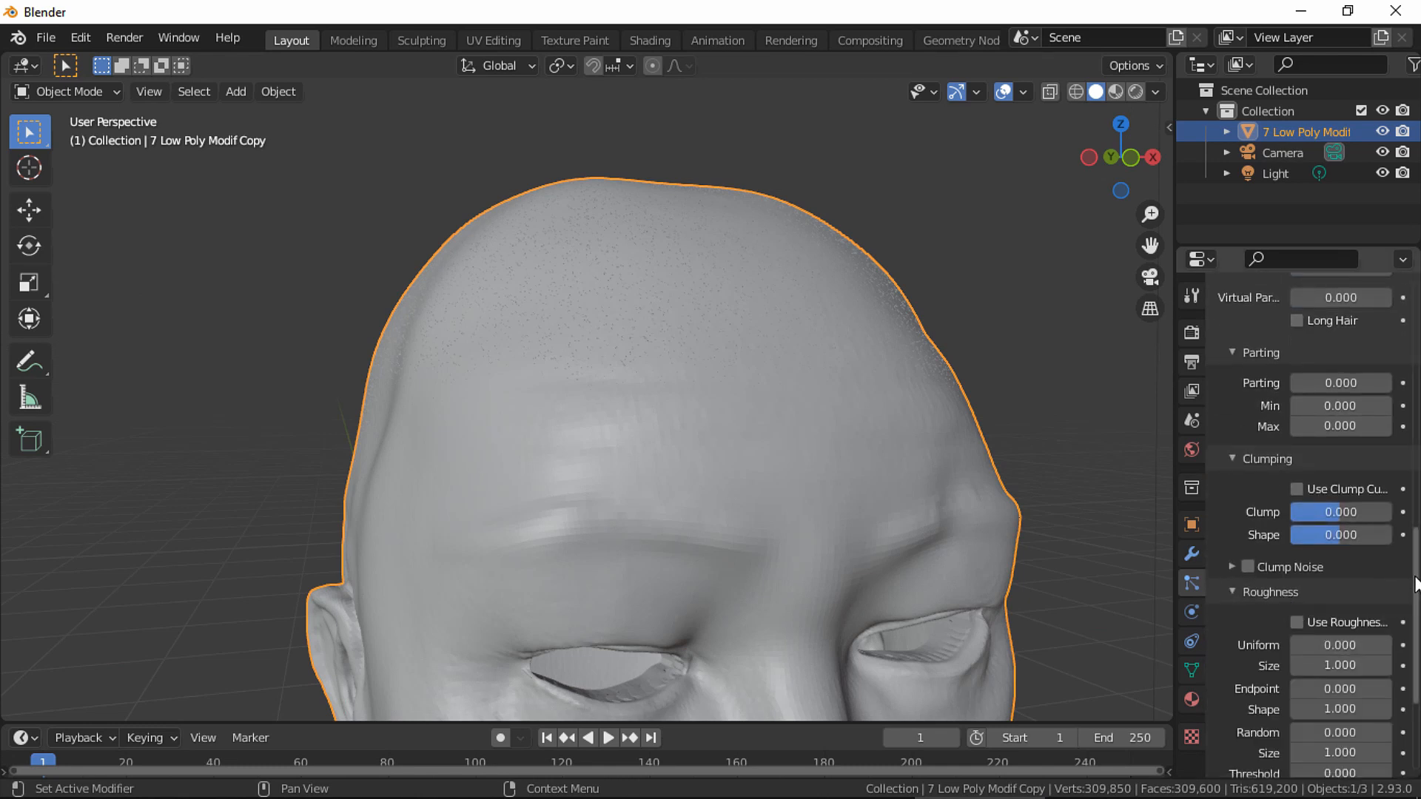
pyautogui.scroll(-5, 1293, 618)
pyautogui.click(1287, 618)
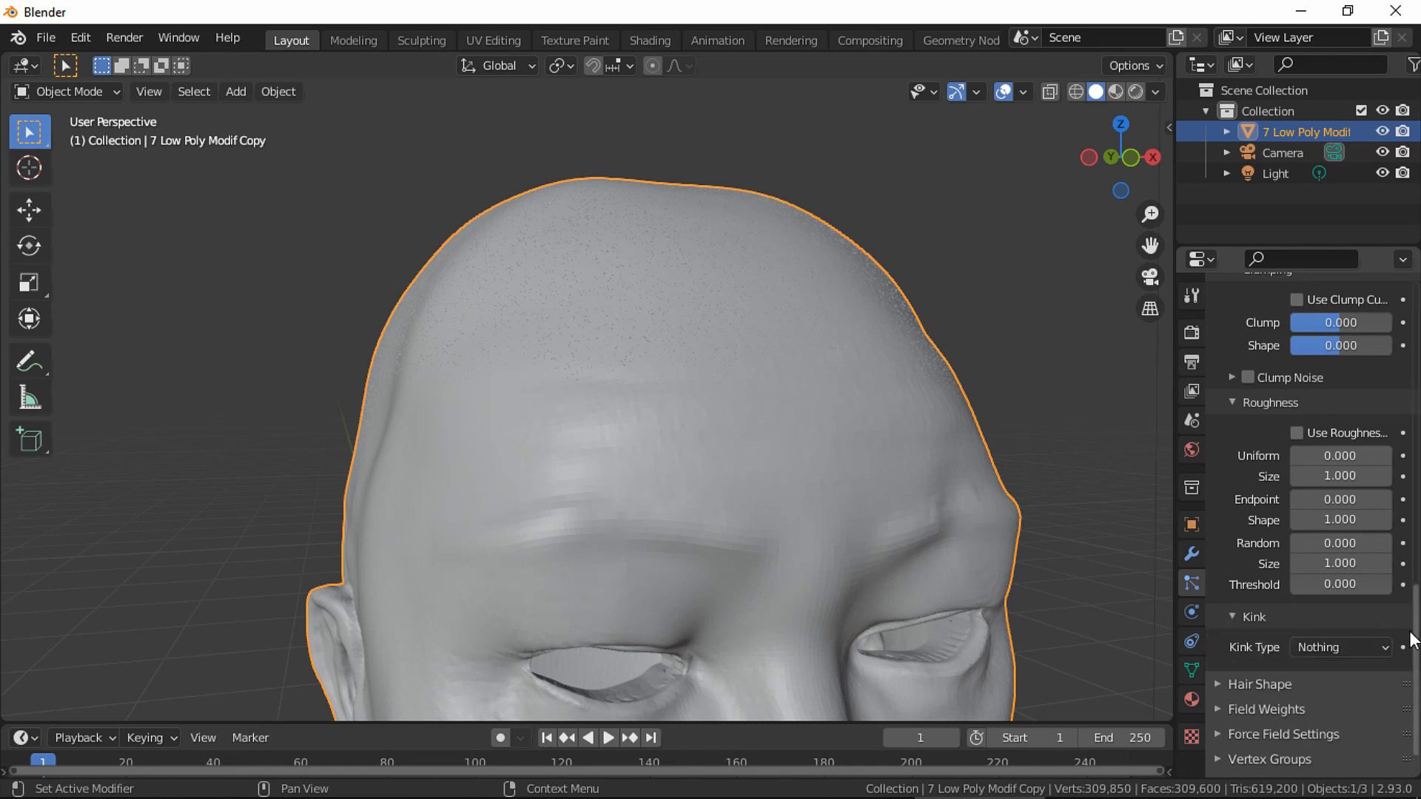
pyautogui.click(1293, 681)
# Set the Size of the child hairs' Uniform roughness to 0.01.
pyautogui.moveTo(1418, 622)
pyautogui.mouseDown()
pyautogui.moveTo(1418, 548)
pyautogui.moveTo(1418, 596)
pyautogui.mouseUp()
pyautogui.click(1360, 551)
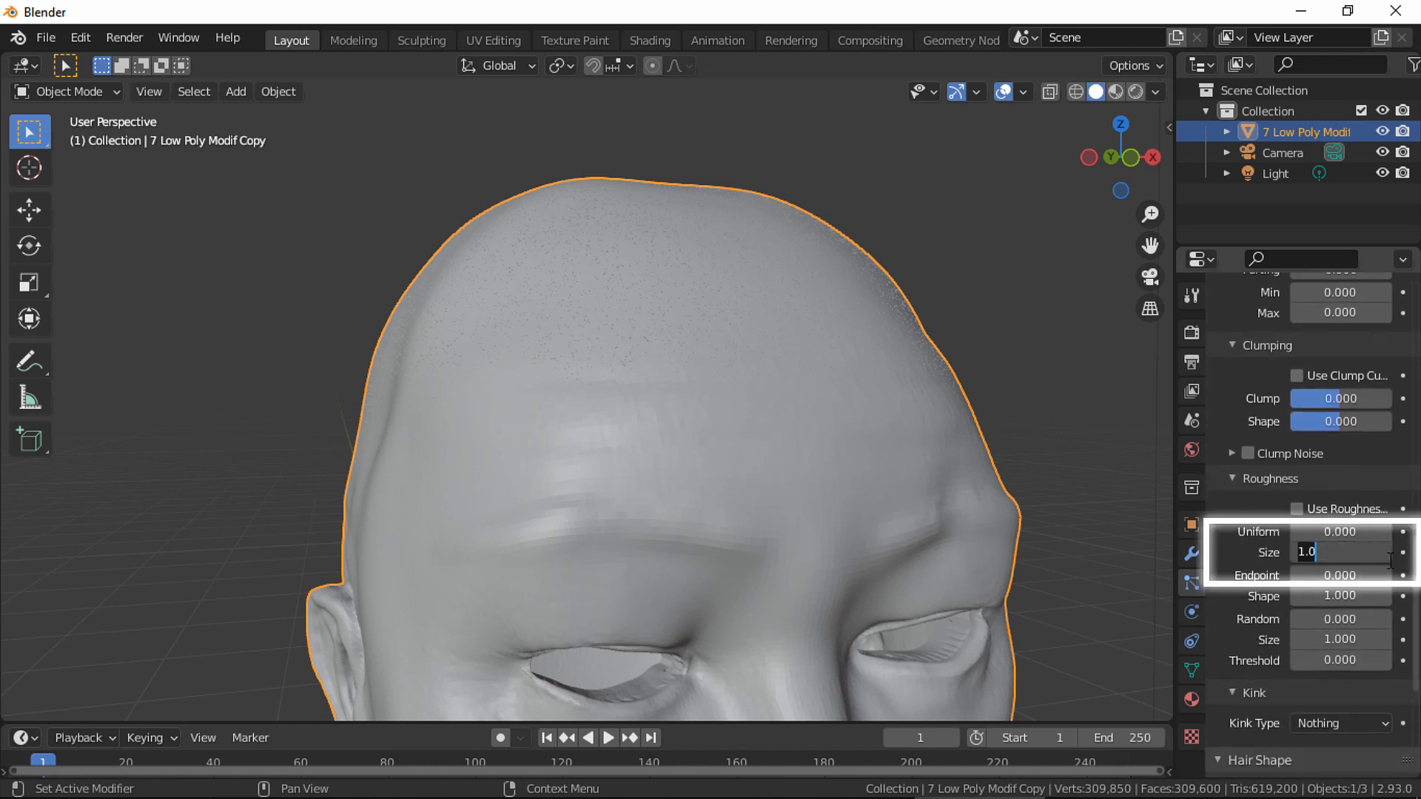
pyautogui.write('.01')
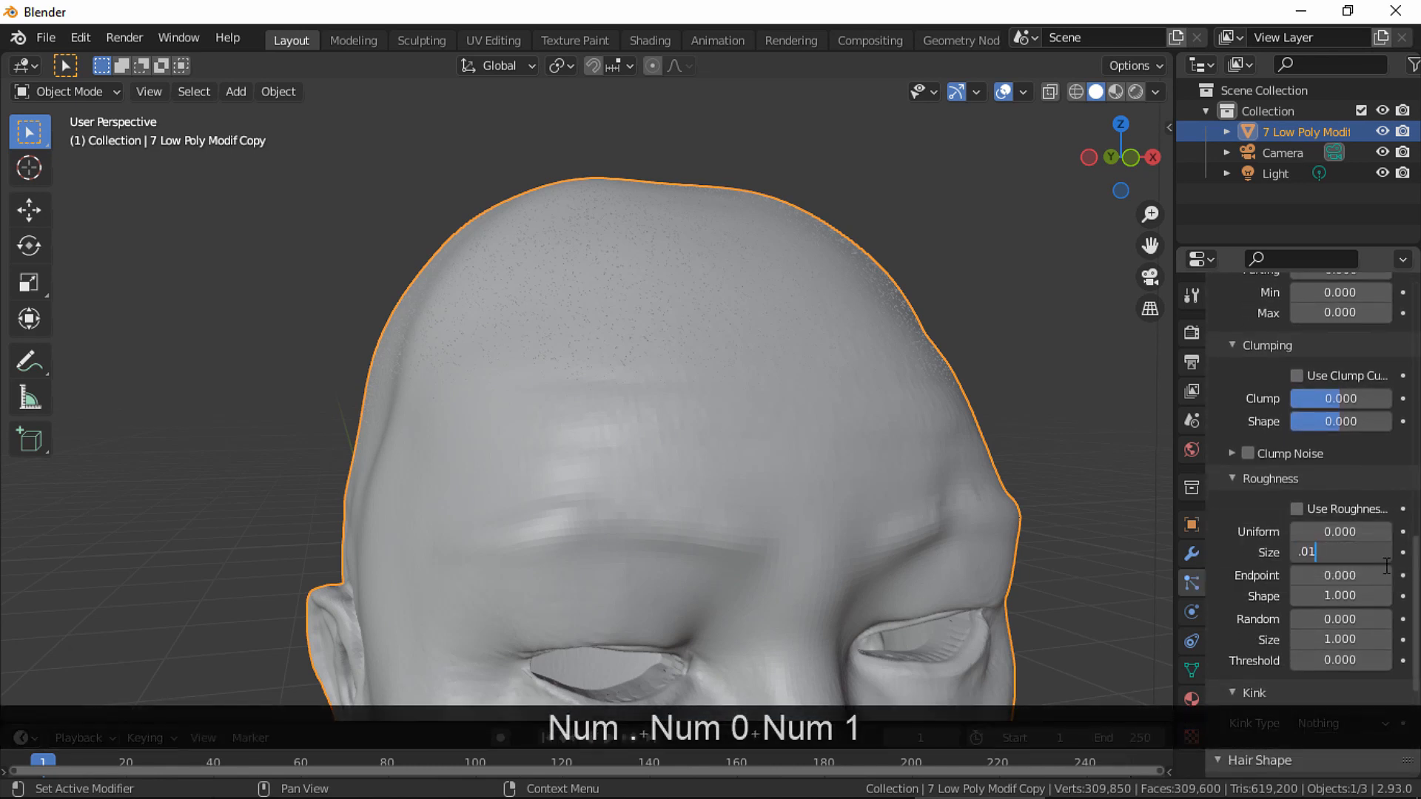
pyautogui.press('Return')
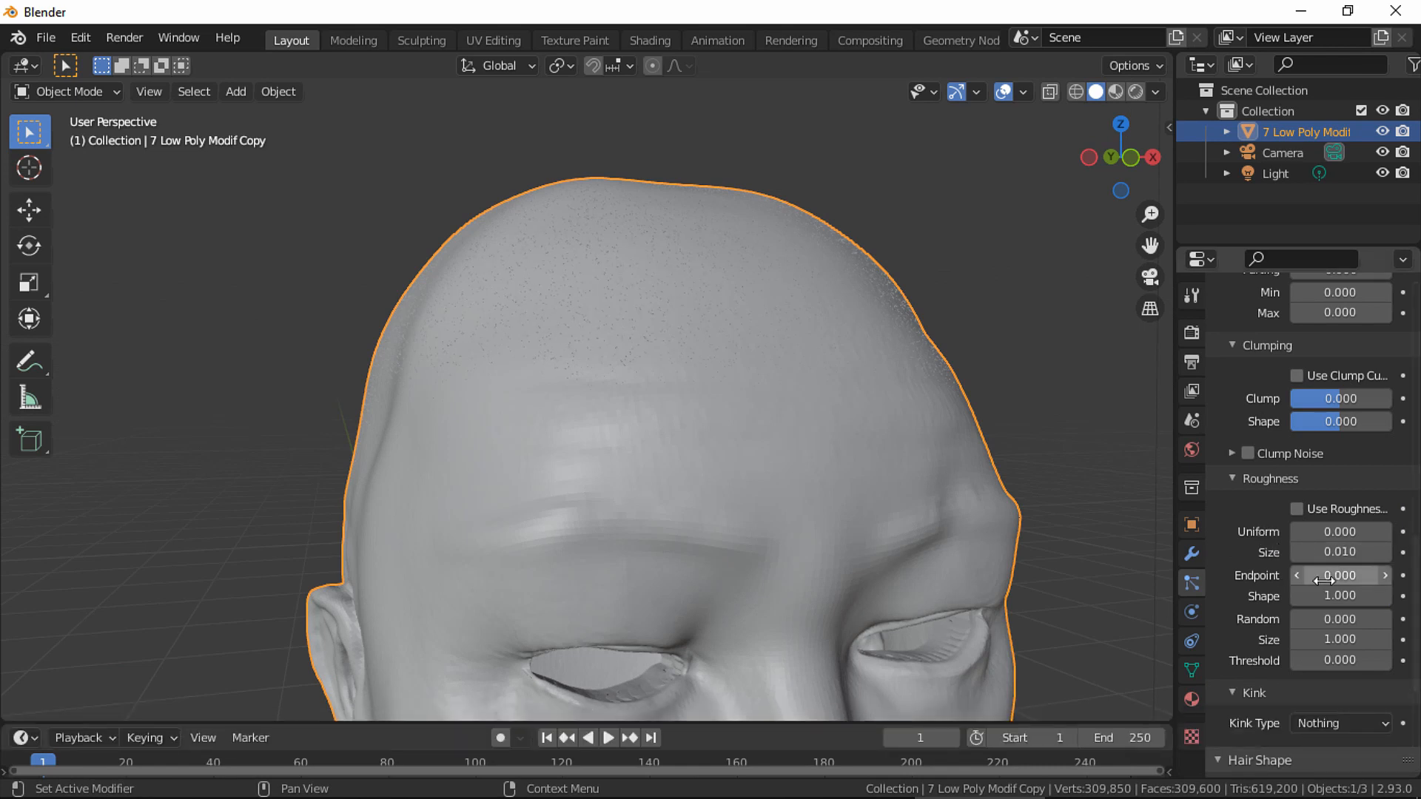
# Set the Kink Type of the child hairs to Curl.
pyautogui.scroll(-8, 1321, 581)
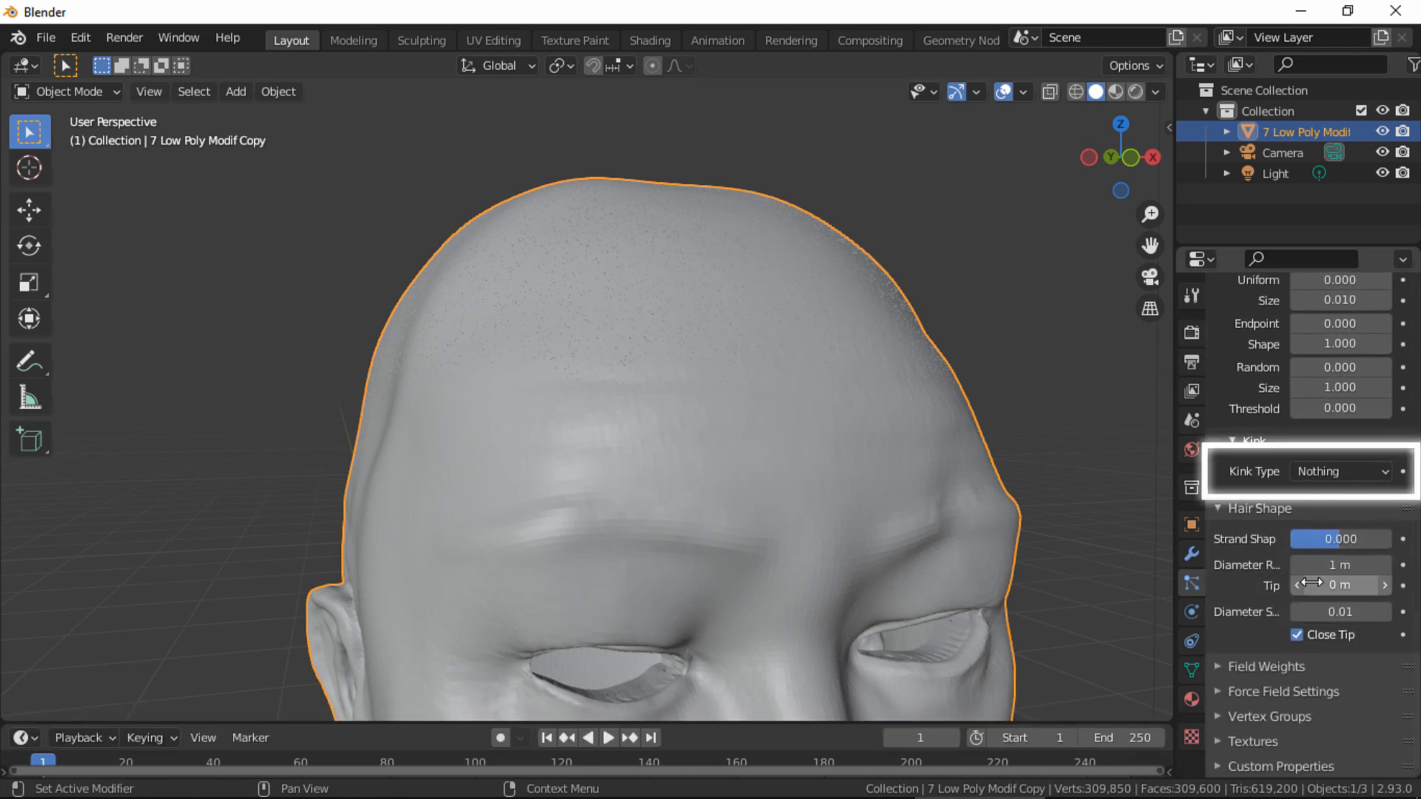
pyautogui.click(1325, 471)
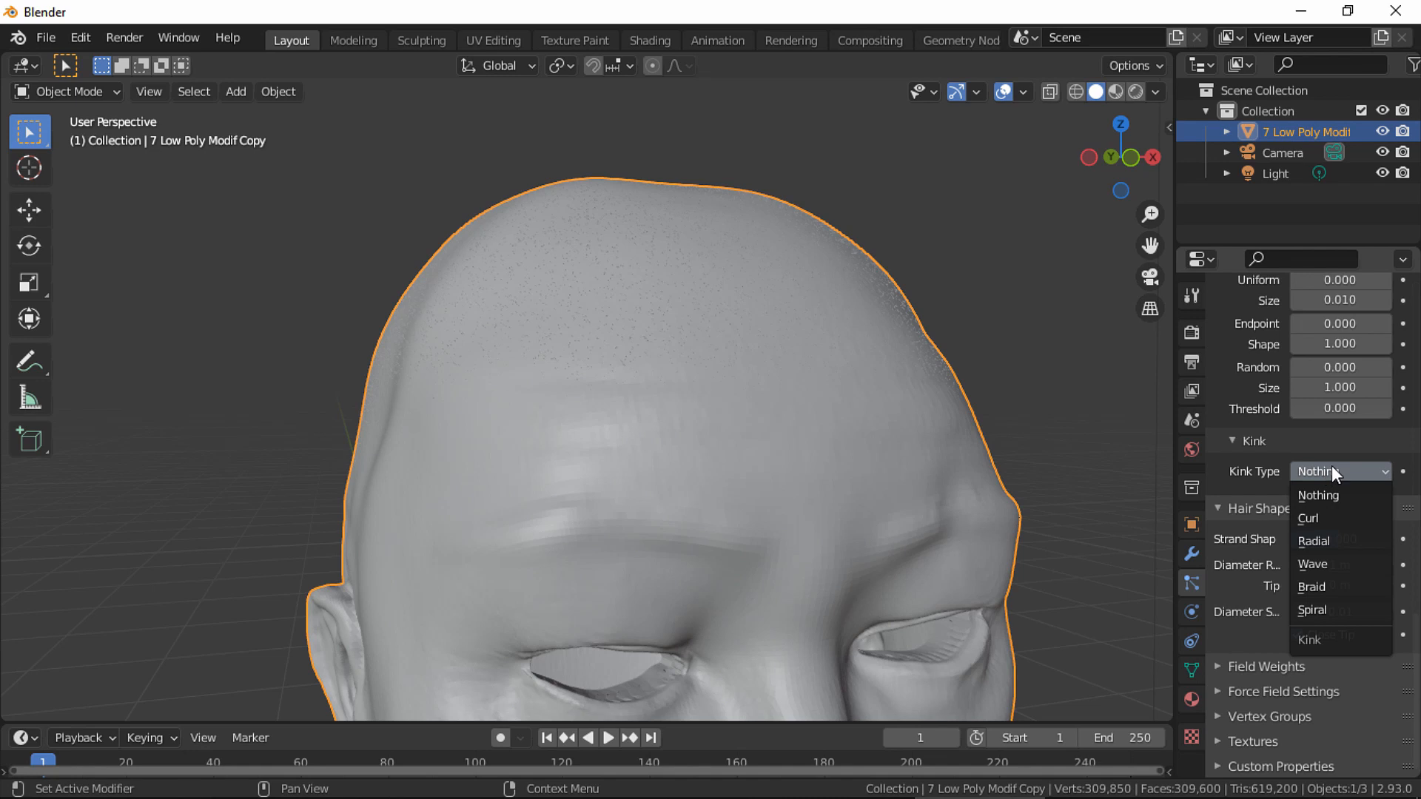
pyautogui.click(1317, 518)
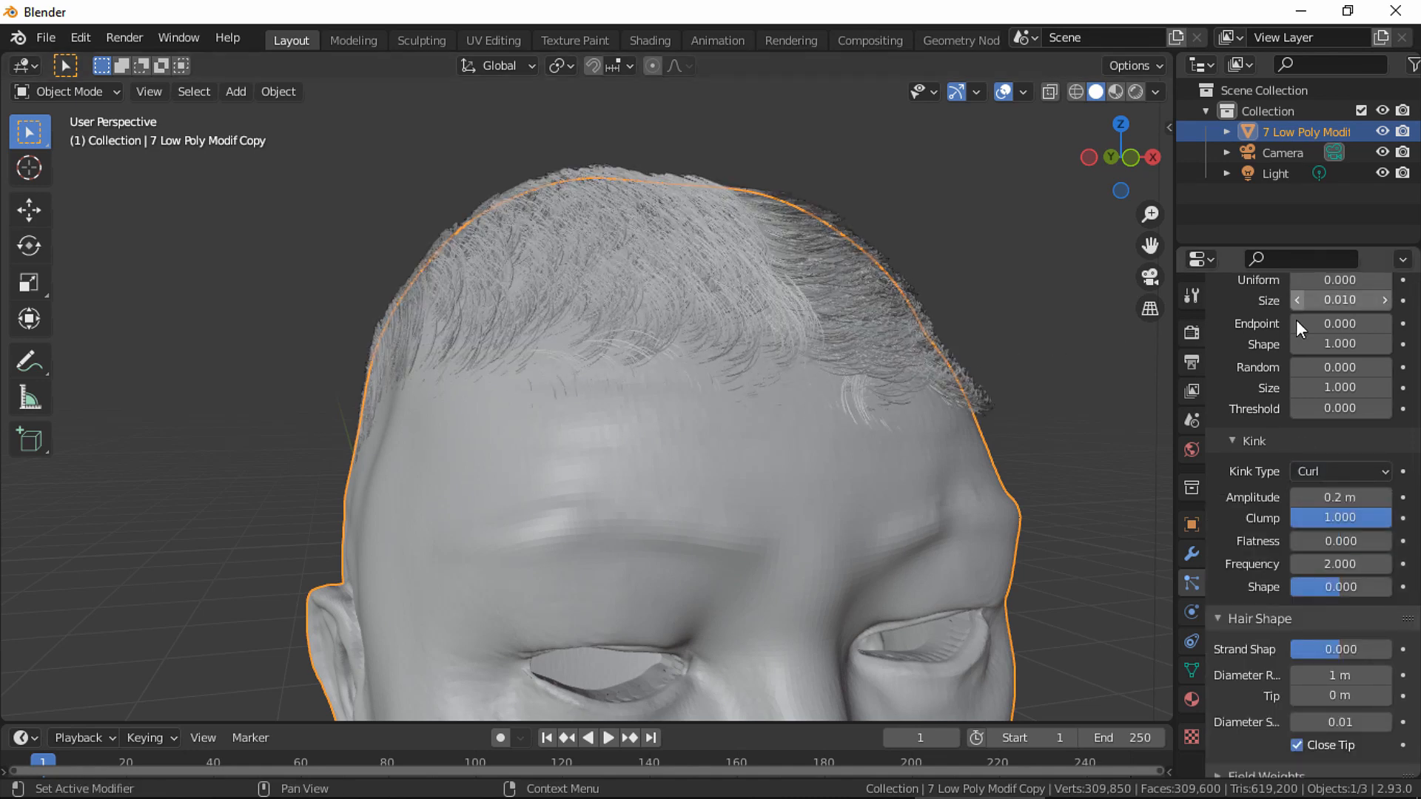
# Set the curl kink's Amplitude to 0.03 m and its Frequency to 200.
pyautogui.scroll(1, 1258, 441)
pyautogui.scroll(2, 1256, 443)
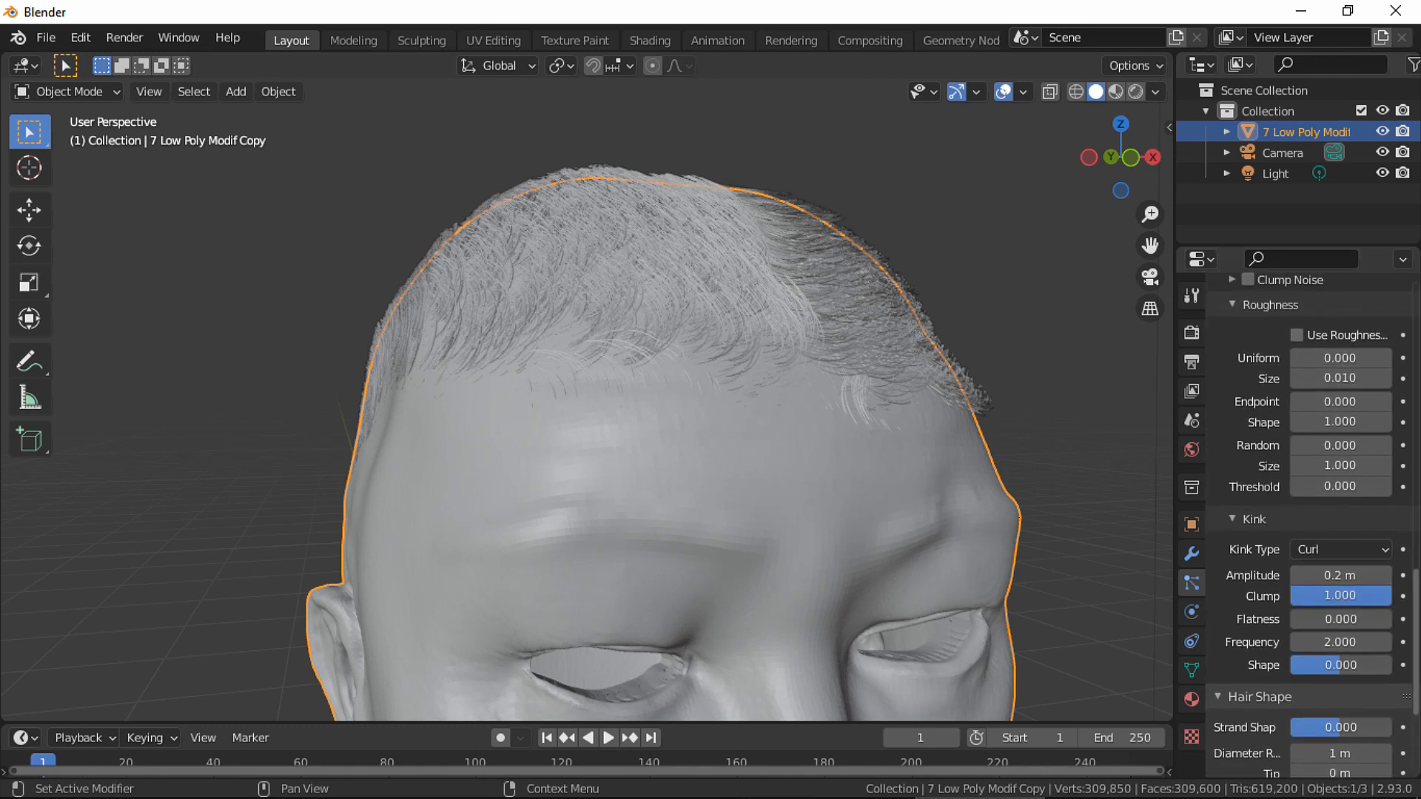
pyautogui.scroll(-1, 1310, 518)
pyautogui.scroll(-5, 1324, 518)
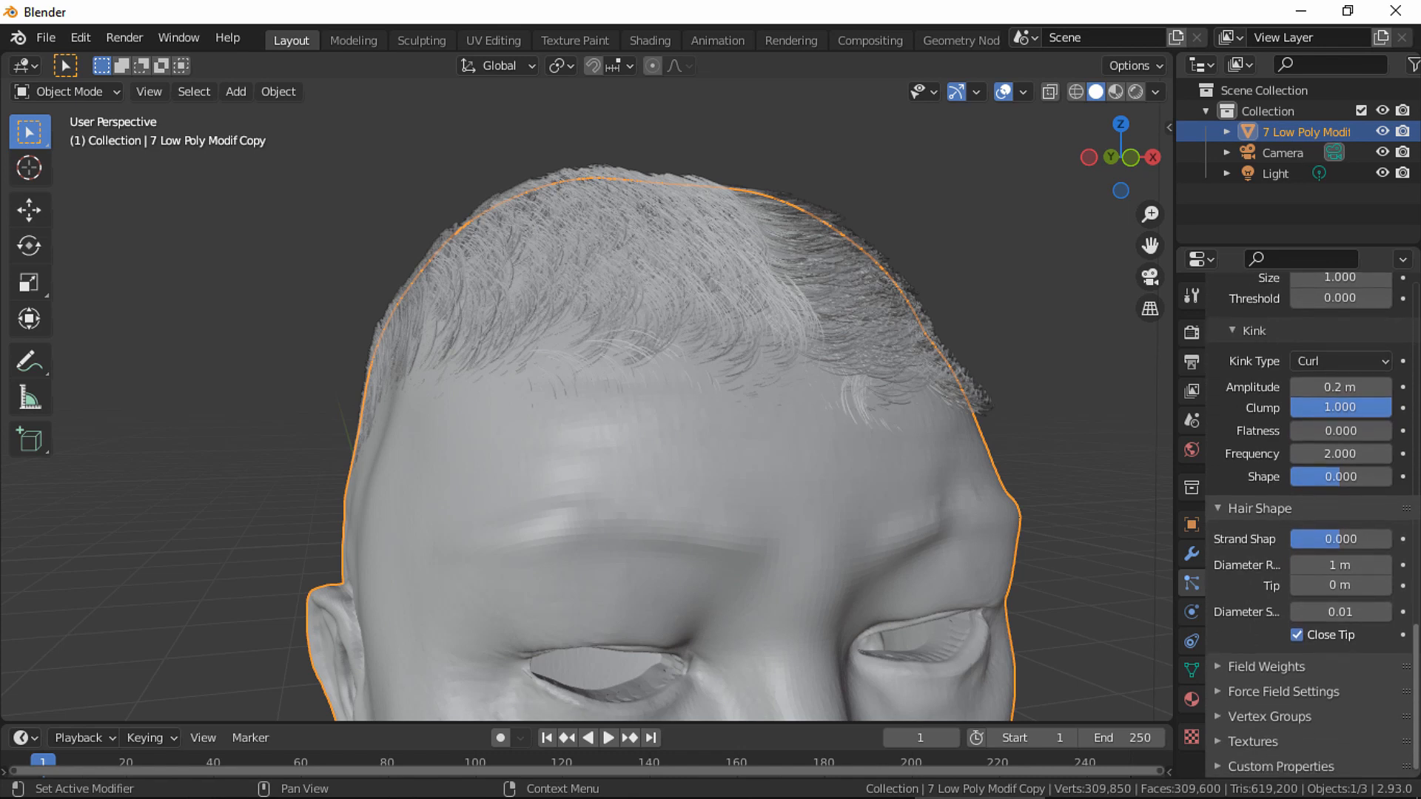
pyautogui.click(1343, 386)
pyautogui.write('.03')
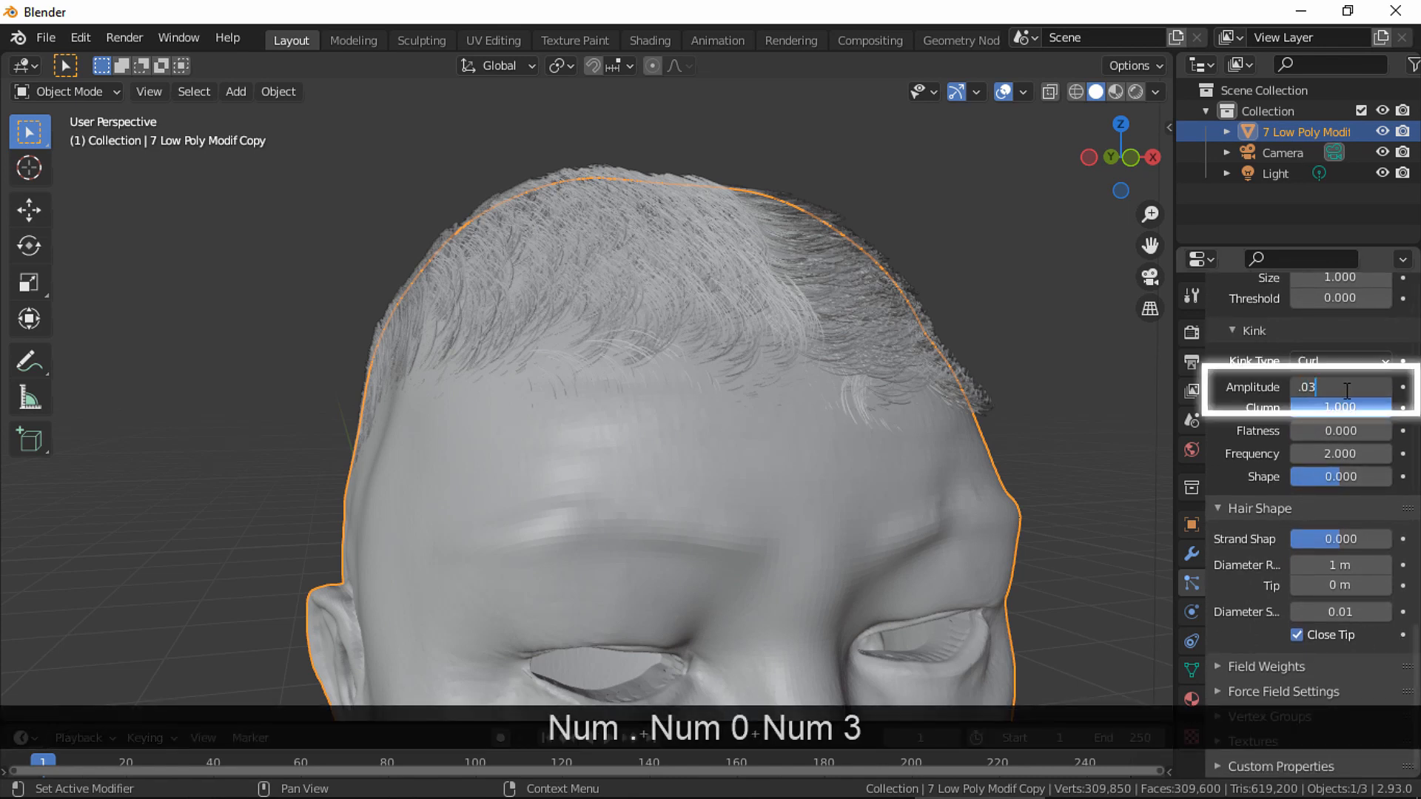
pyautogui.press('Return')
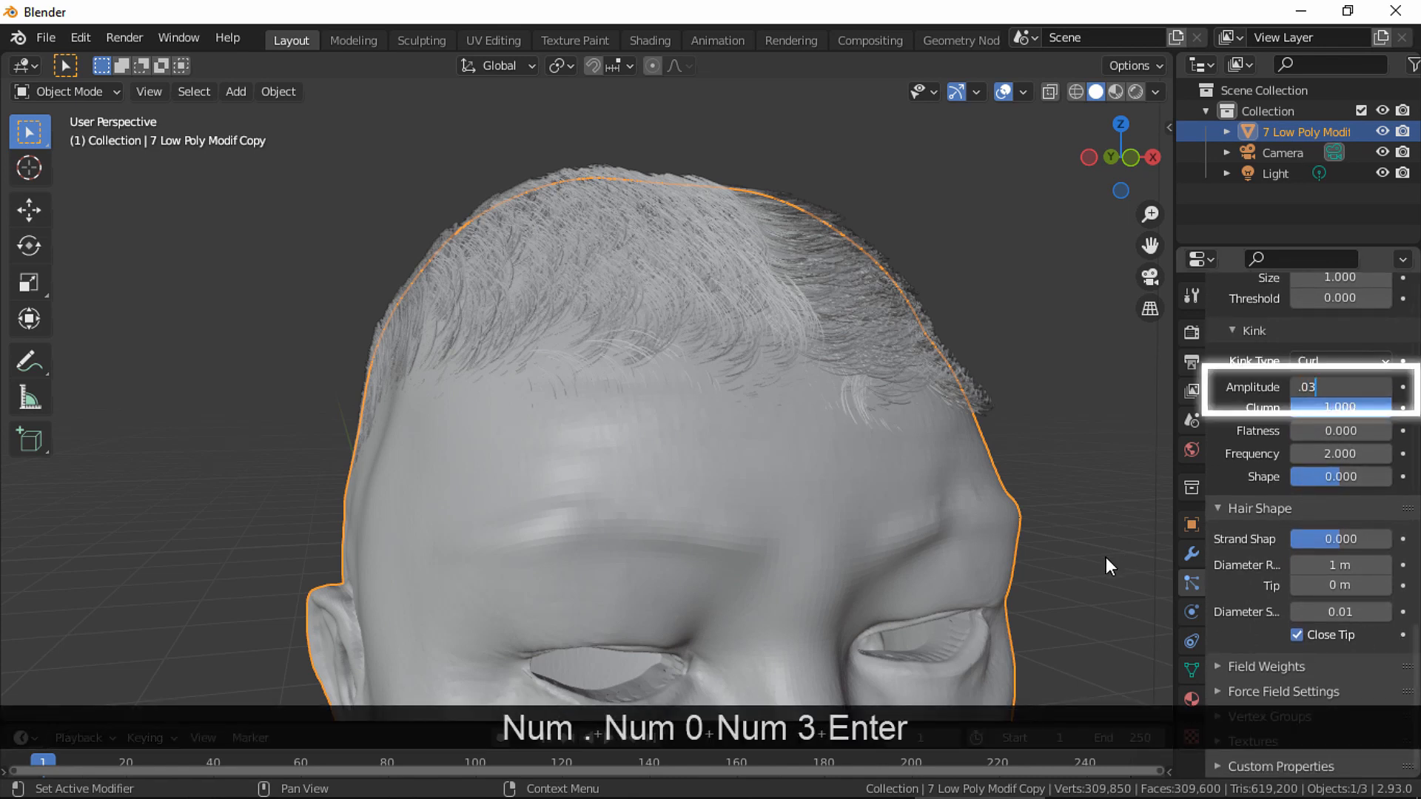
pyautogui.click(1328, 454)
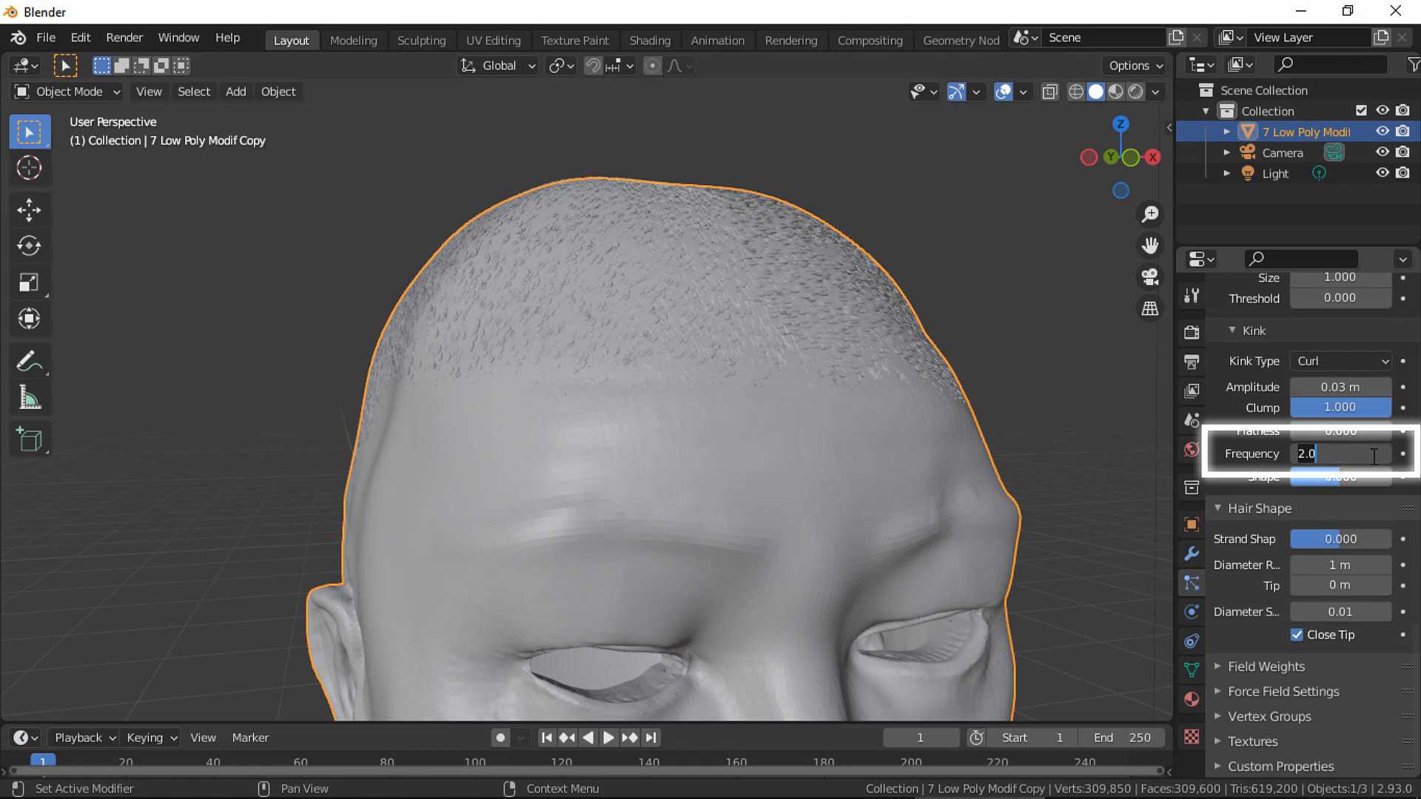
pyautogui.write('200')
pyautogui.press('Return')
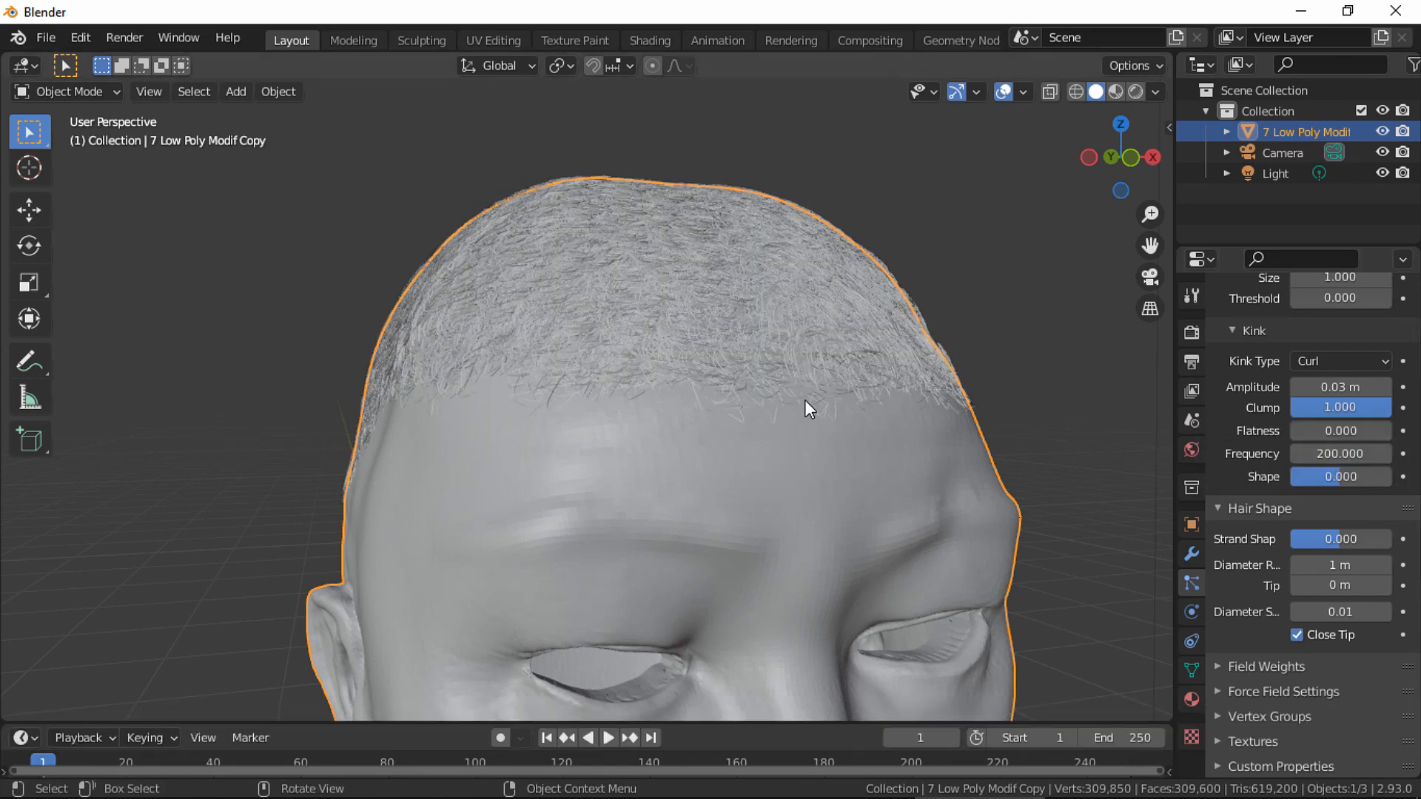
# Set the Diameter Root of the hair strands to 0.4 m.
pyautogui.moveTo(853, 353); pyautogui.dragTo(899, 441, button='middle')
pyautogui.click(1379, 567)
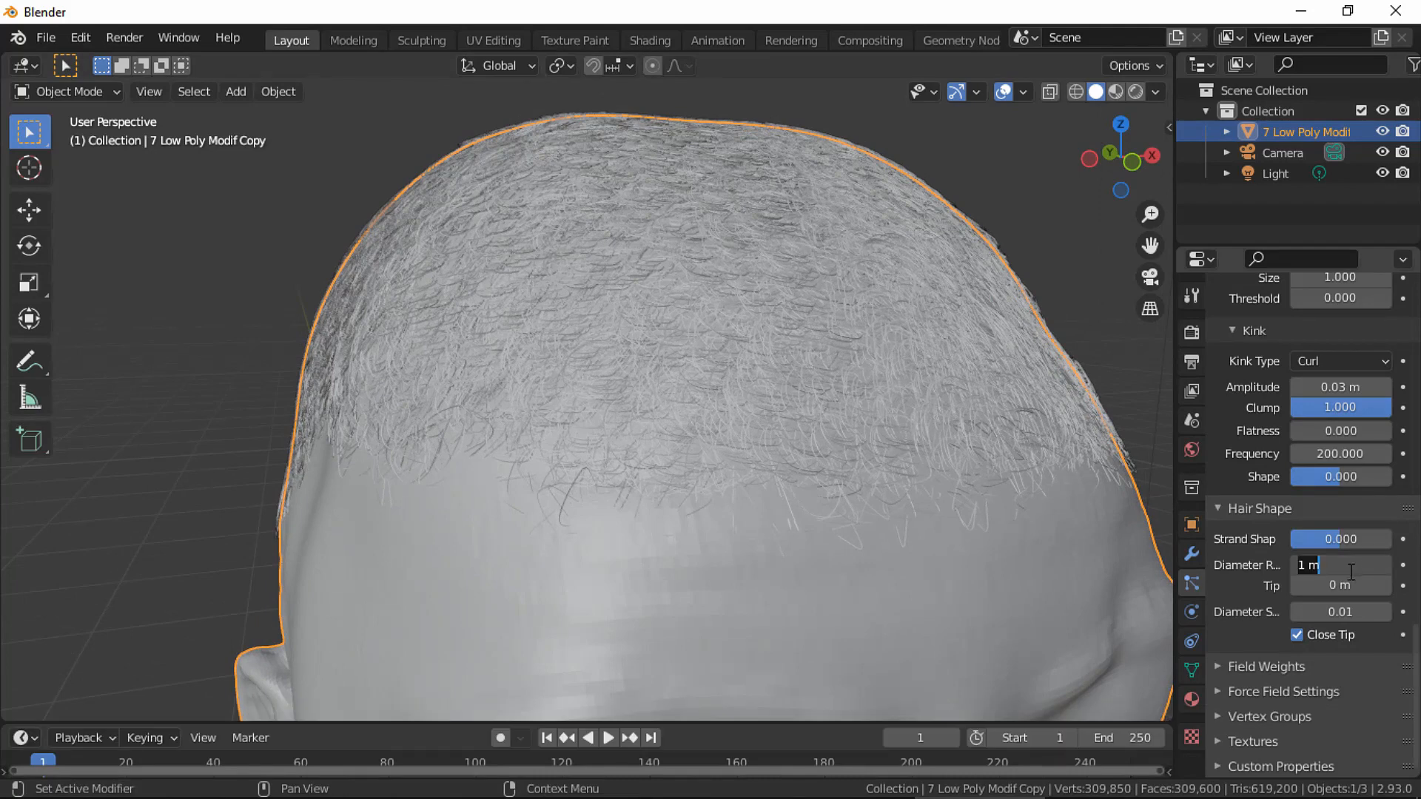
pyautogui.write('0.04 m')
pyautogui.write('.4')
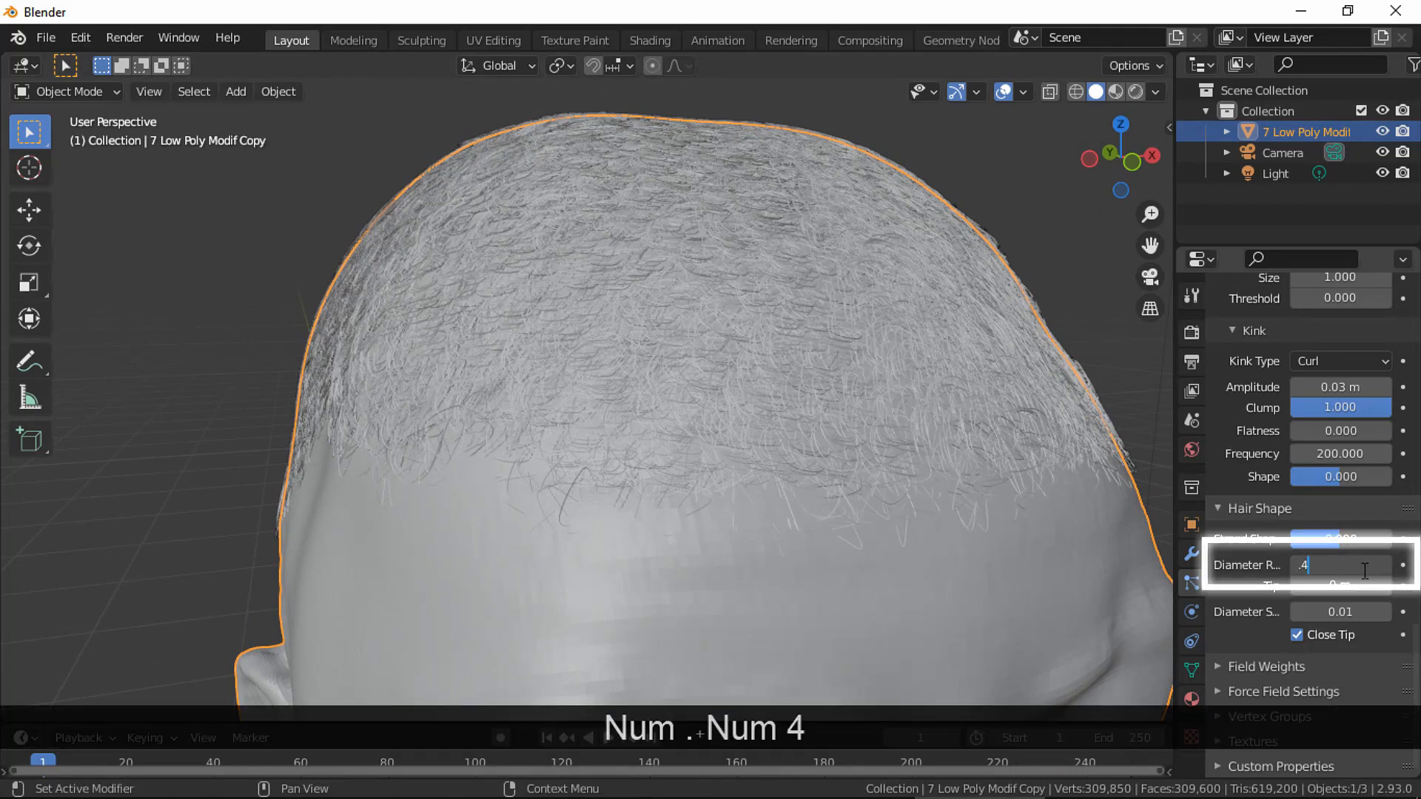
pyautogui.press('Return')
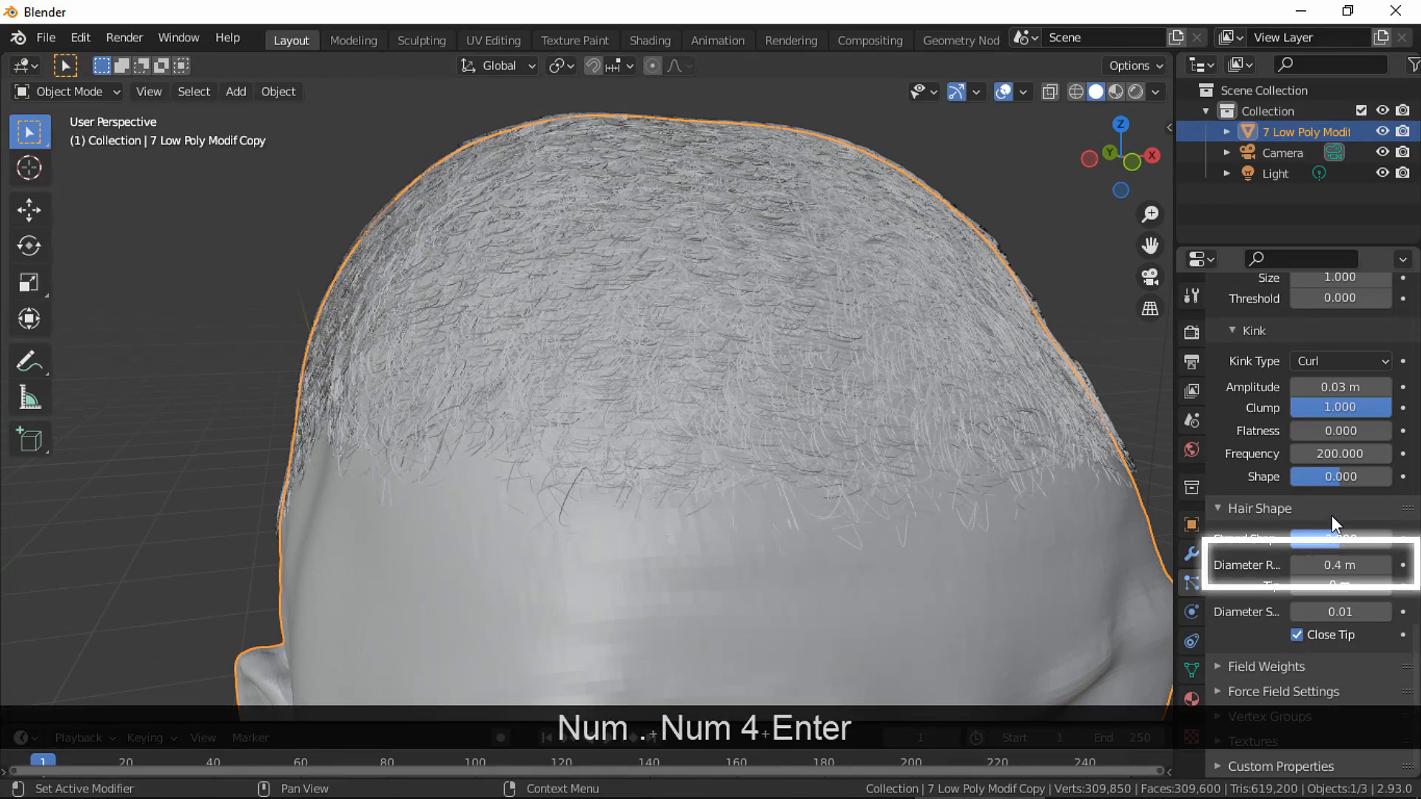
# Inspect the hair from several sides and switch the head model to Weight Paint mode.
pyautogui.moveTo(884, 438); pyautogui.dragTo(748, 539, button='middle')
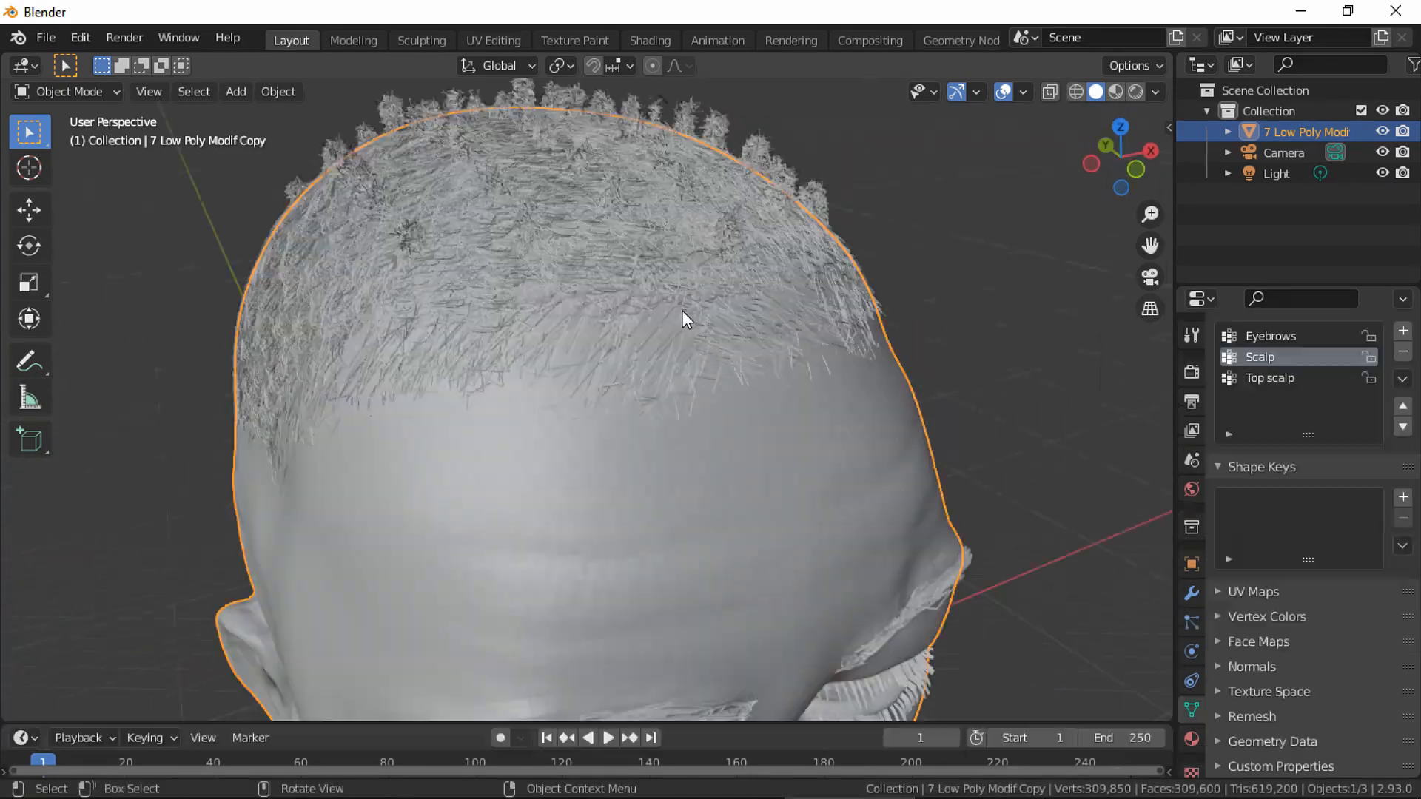
pyautogui.moveTo(681, 309); pyautogui.dragTo(629, 300, button='middle')
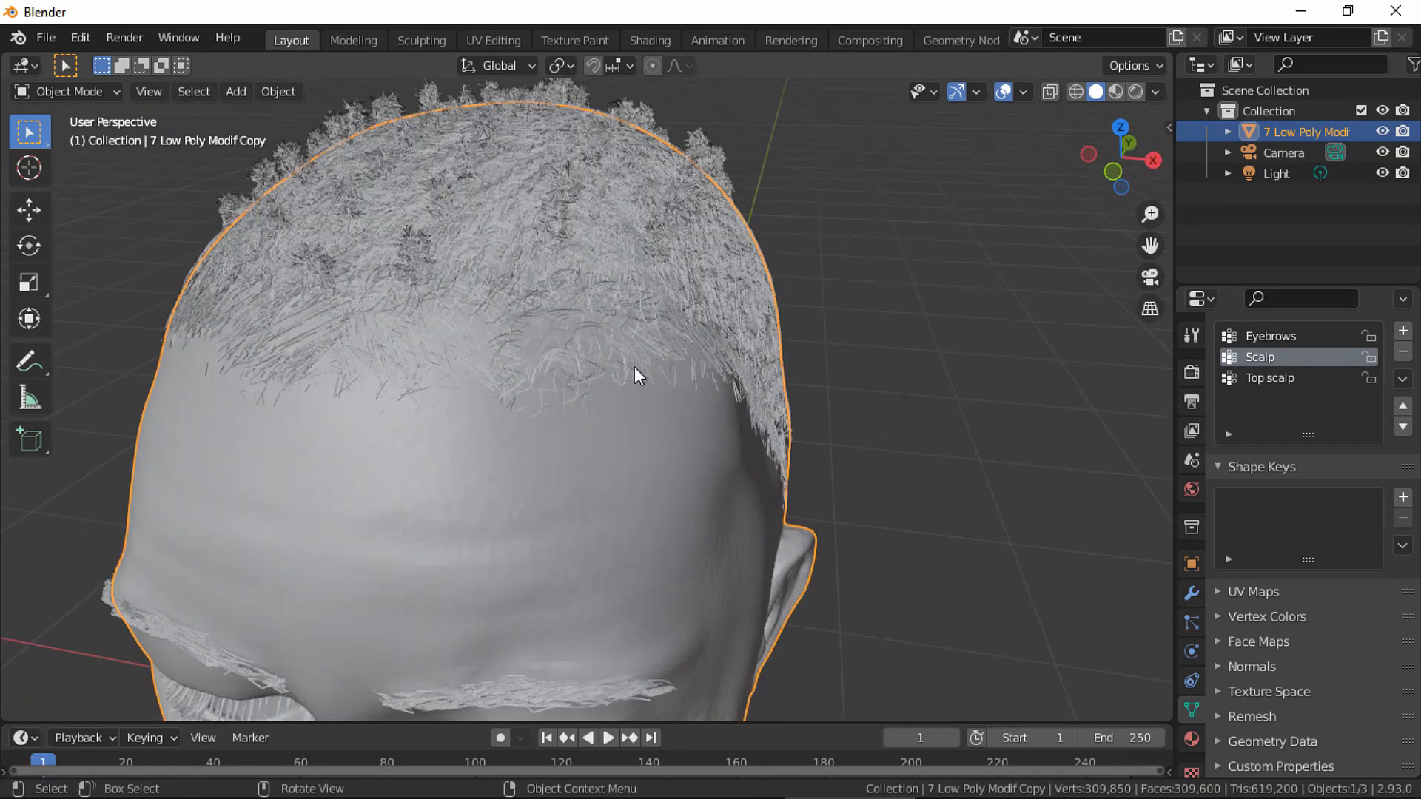
pyautogui.moveTo(633, 366); pyautogui.dragTo(734, 337, button='middle')
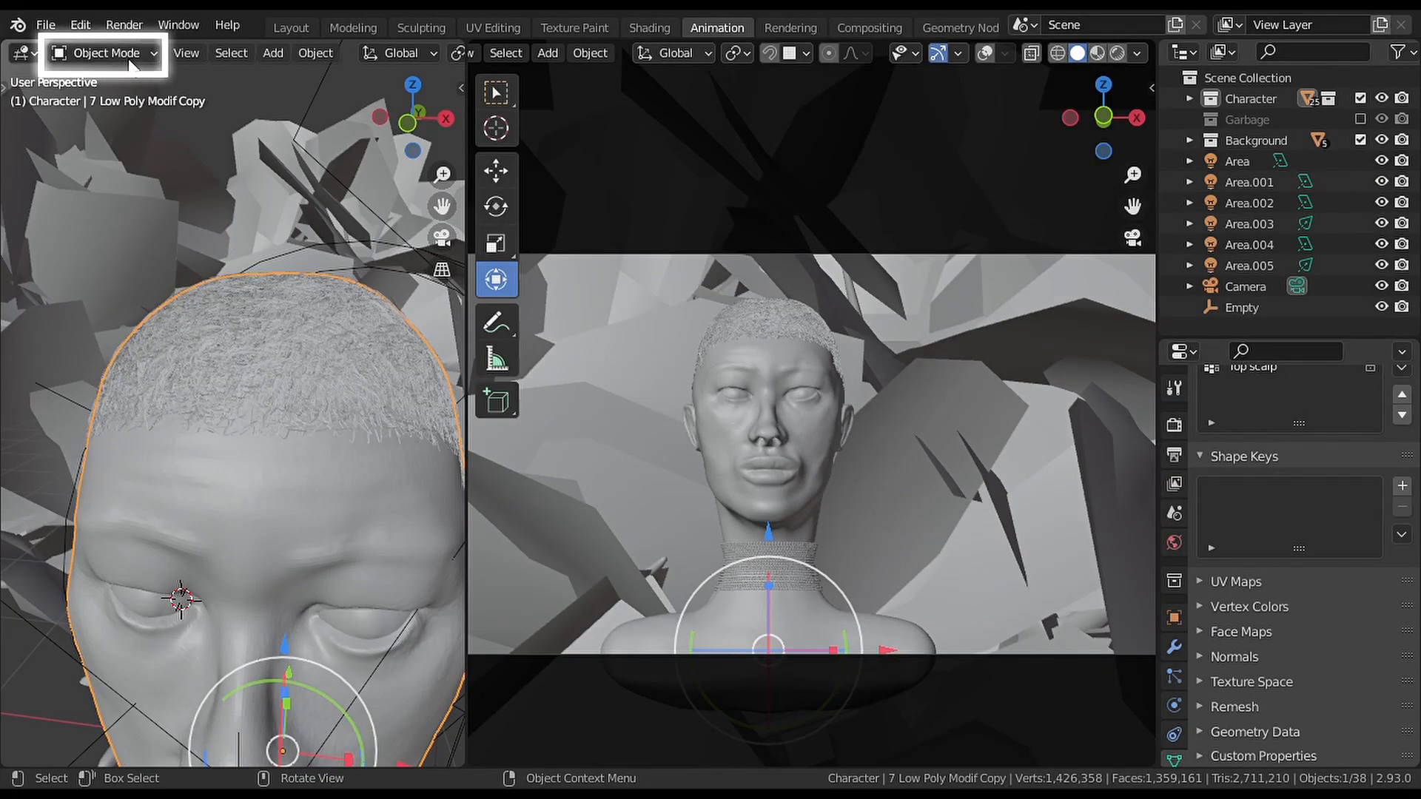
pyautogui.click(134, 53)
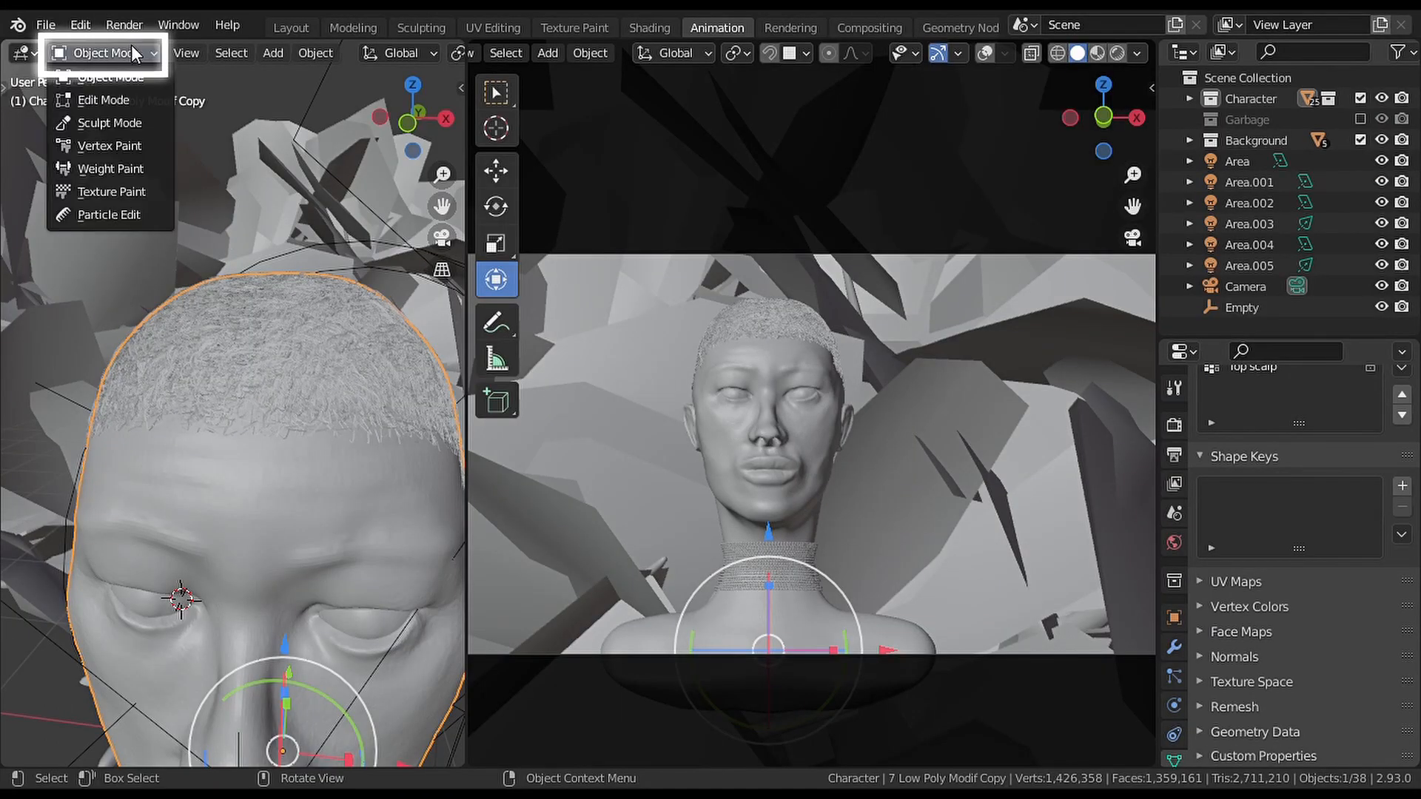
pyautogui.click(129, 169)
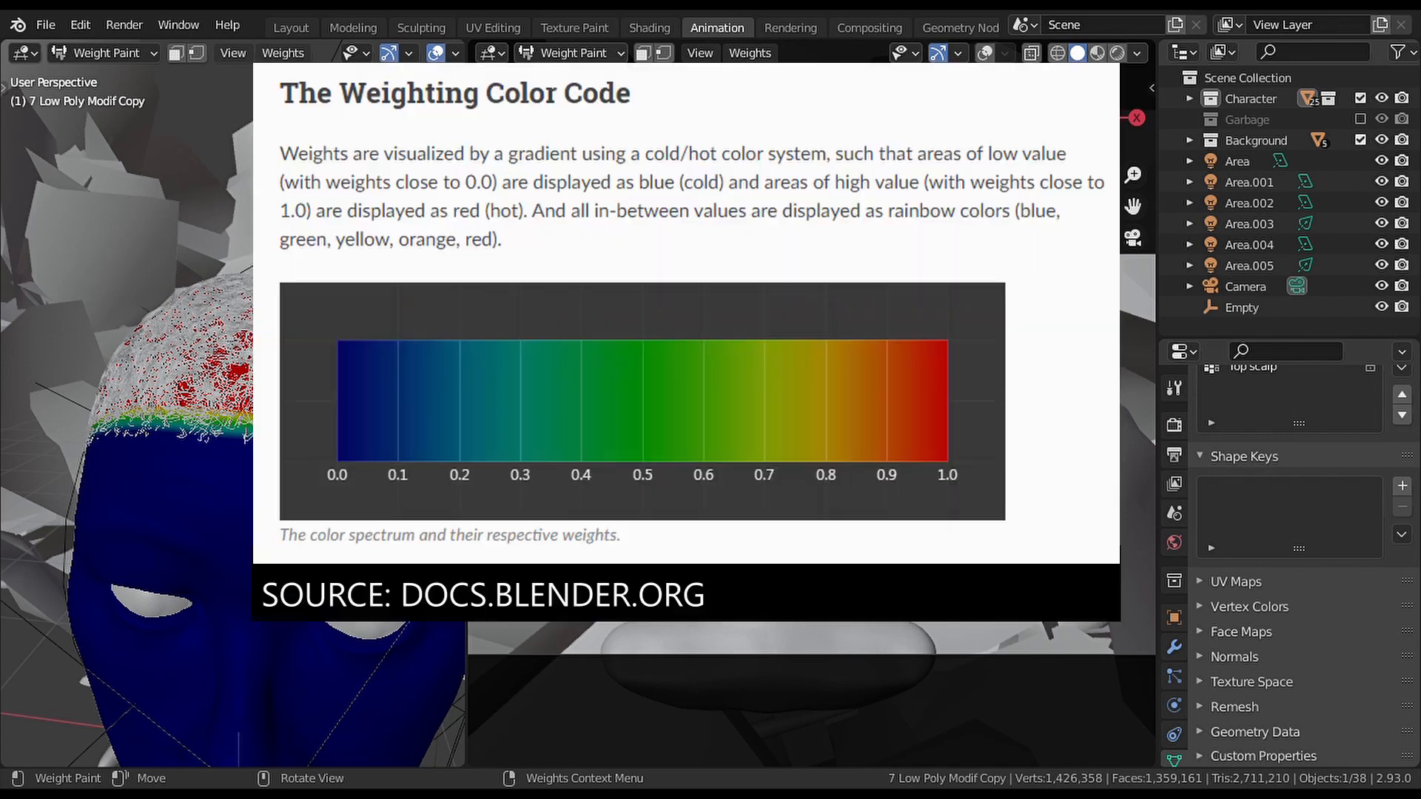
# Set the Add brush's radius to 38 px and paint weight 1.000 along the hairline on the side of the head.
pyautogui.moveTo(465, 400); pyautogui.dragTo(899, 400)
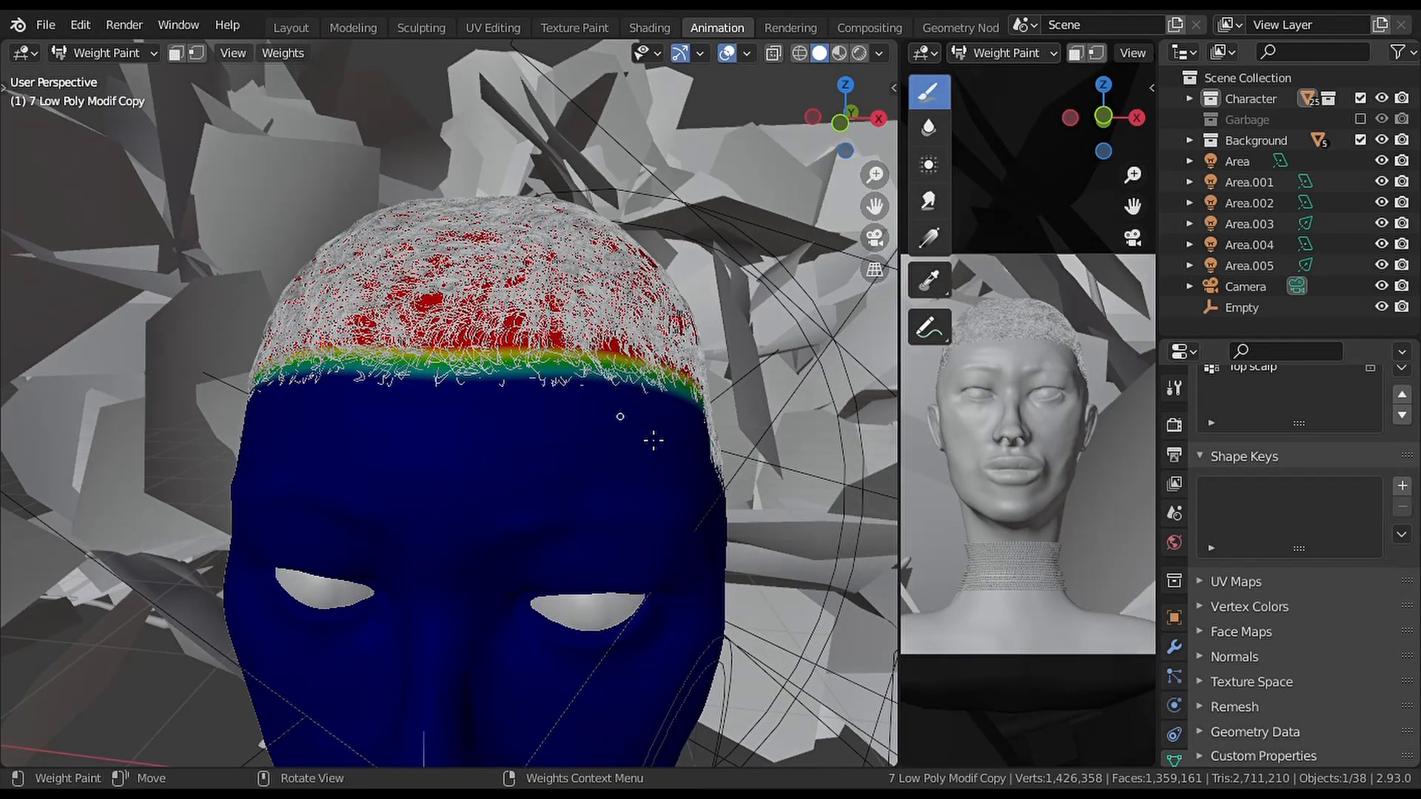
pyautogui.moveTo(653, 440)
pyautogui.mouseDown(button='middle')
pyautogui.moveTo(714, 432)
pyautogui.moveTo(657, 422)
pyautogui.mouseUp(button='middle')
pyautogui.keyDown('shift'); pyautogui.moveTo(717, 380); pyautogui.dragTo(672, 357, button='middle'); pyautogui.keyUp('shift')
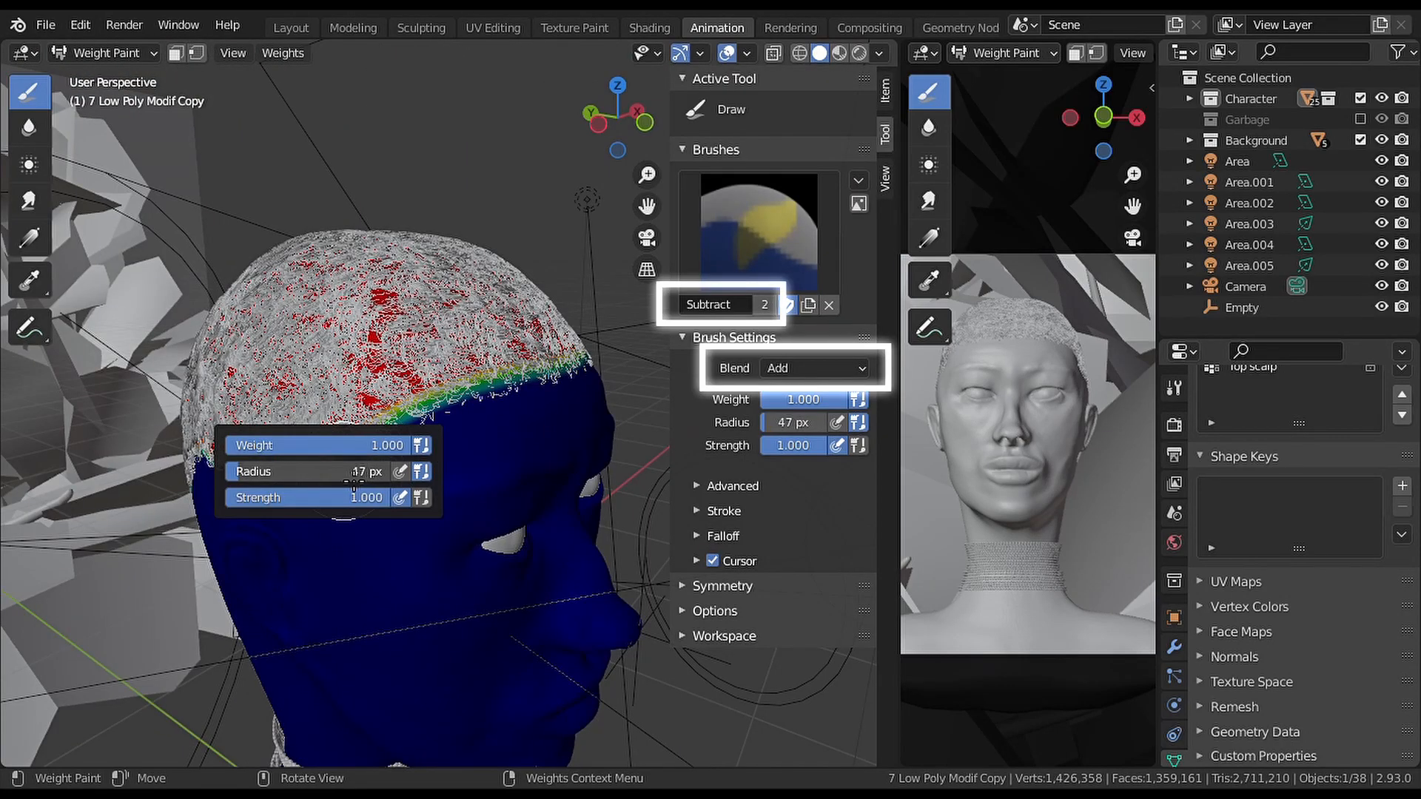
pyautogui.moveTo(354, 475); pyautogui.dragTo(337, 474)
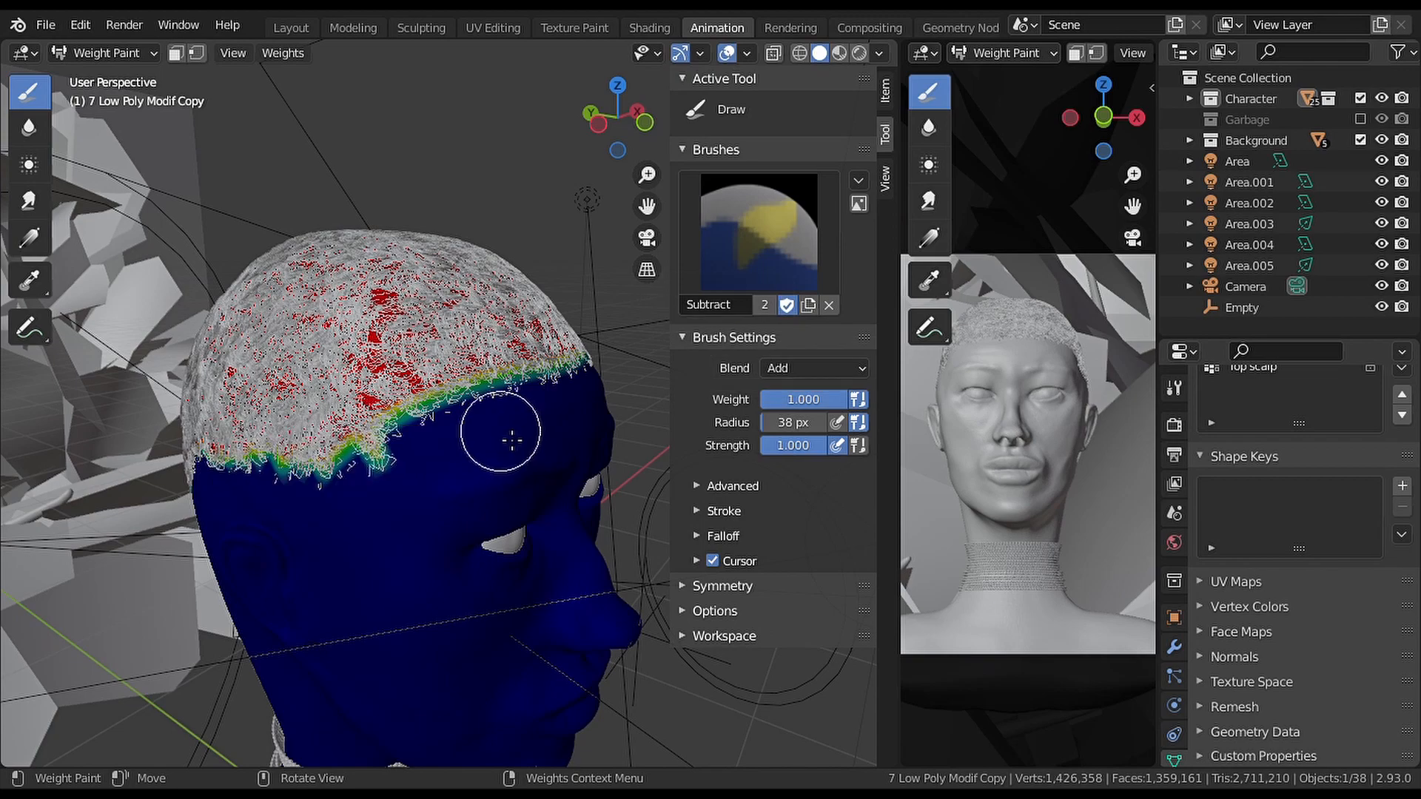
pyautogui.moveTo(451, 469)
pyautogui.mouseDown(button='middle')
pyautogui.moveTo(467, 422)
pyautogui.moveTo(466, 438)
pyautogui.mouseUp(button='middle')
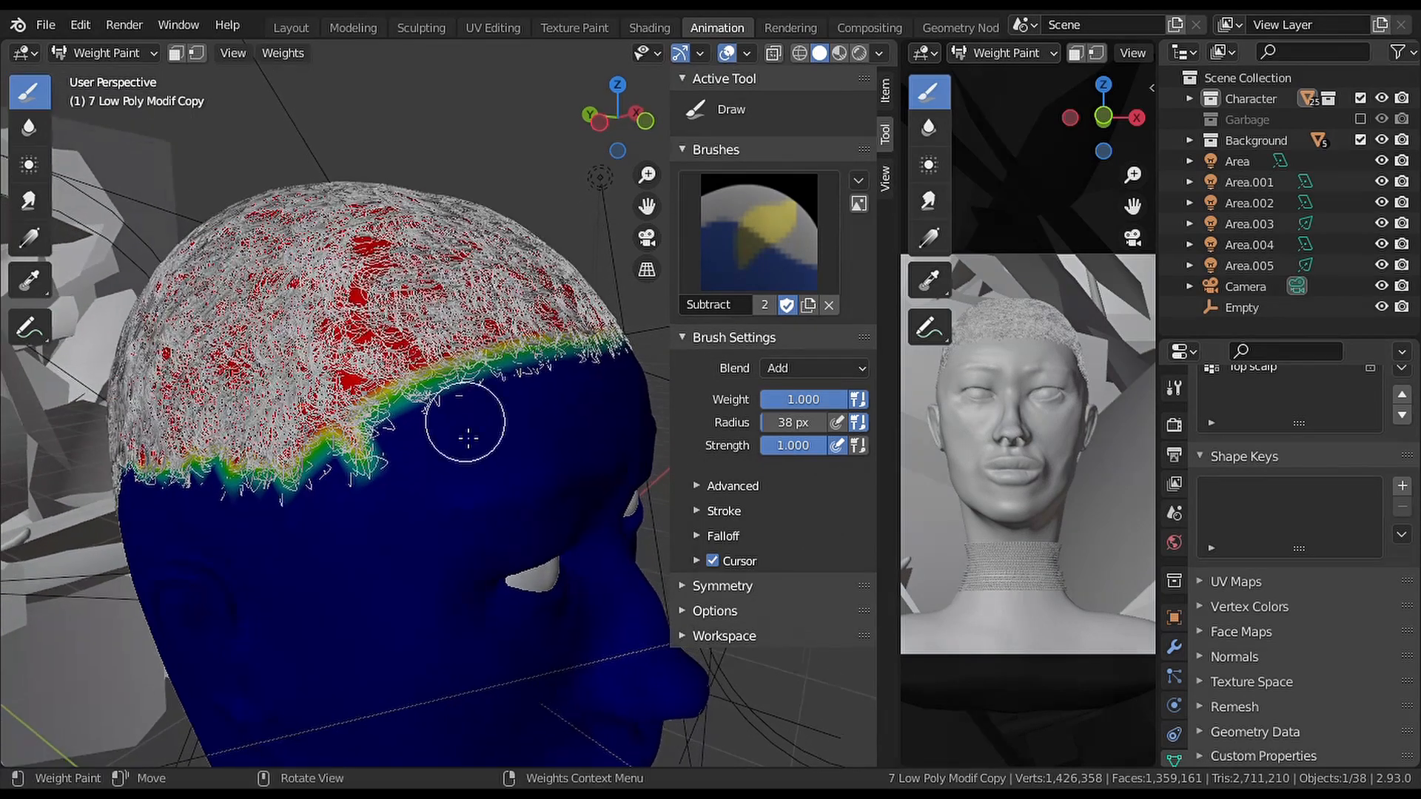
pyautogui.moveTo(369, 456)
pyautogui.mouseDown()
pyautogui.moveTo(305, 499)
pyautogui.moveTo(264, 505)
pyautogui.moveTo(171, 461)
pyautogui.mouseUp()
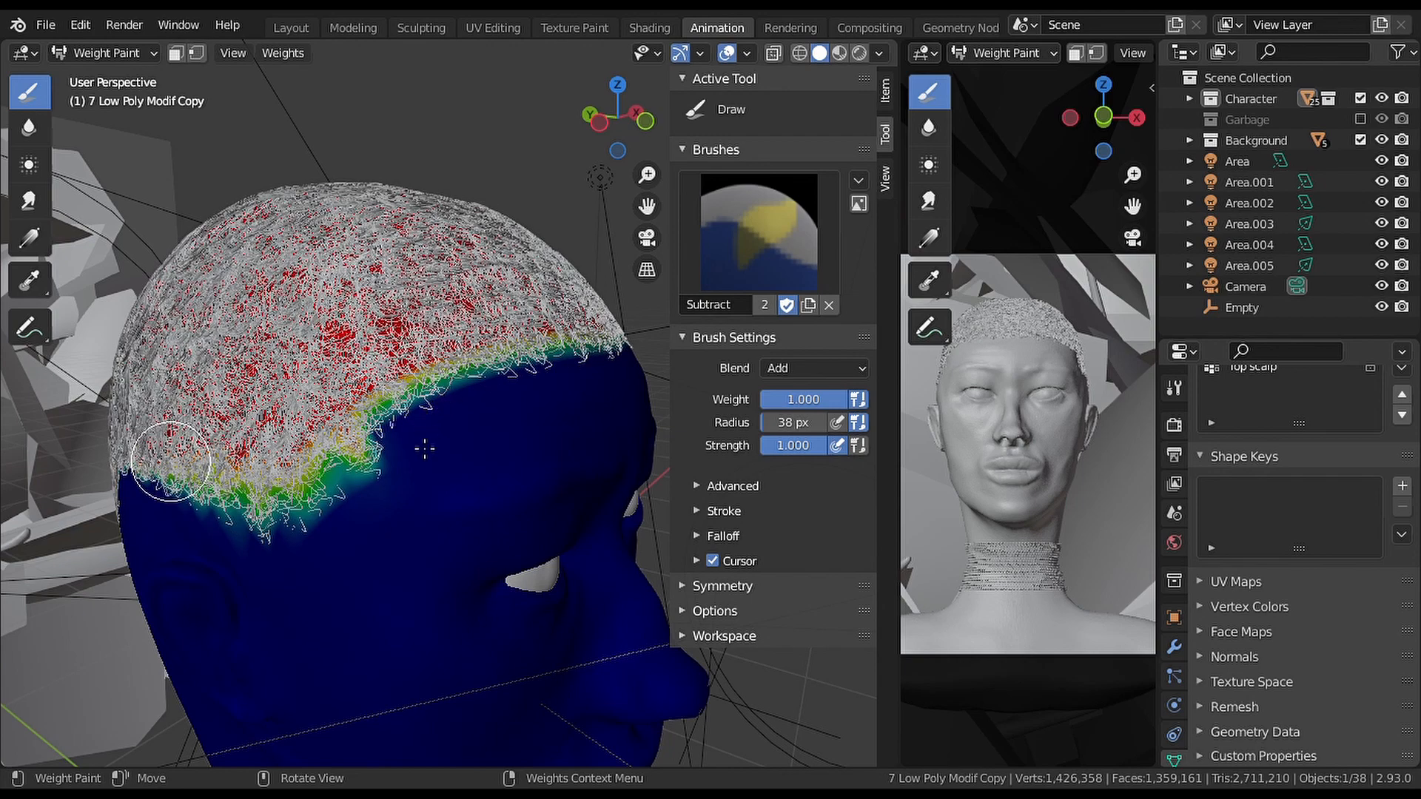
# Change the weight paint brush's blend mode to Mix.
pyautogui.moveTo(412, 422); pyautogui.dragTo(509, 443, button='middle')
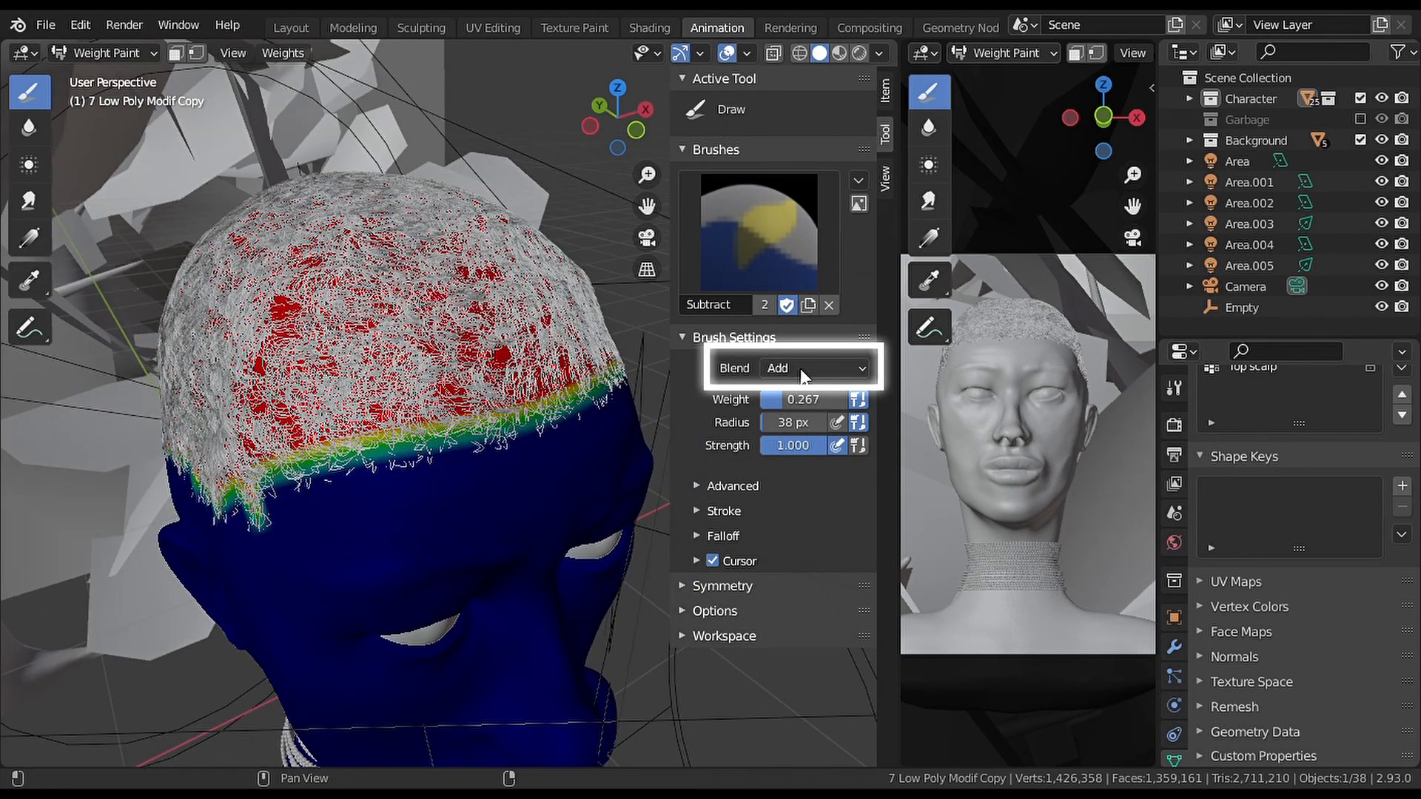
pyautogui.click(808, 374)
pyautogui.click(785, 392)
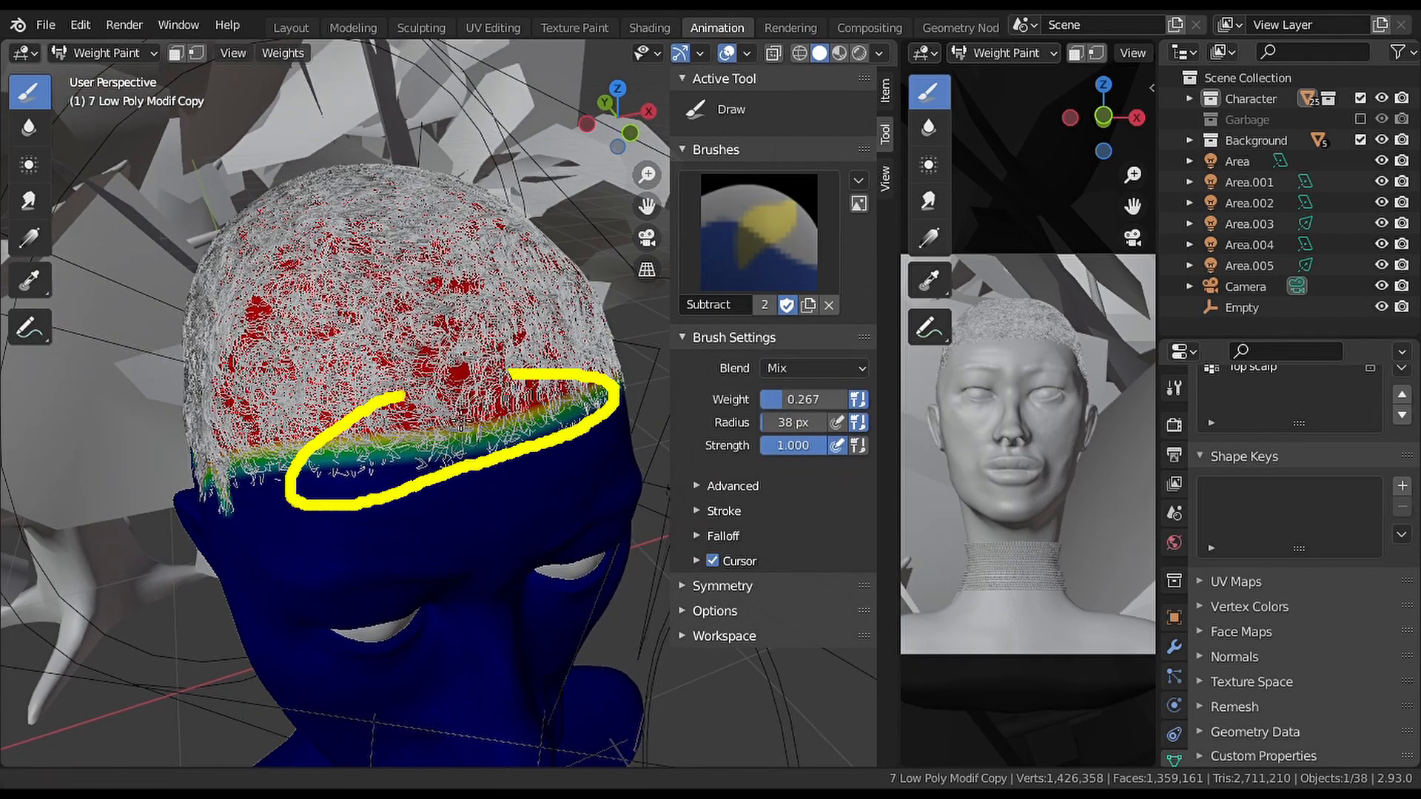
# Paint along the front hairline with weight 0.267 and a 38 px radius to soften its edge.
pyautogui.scroll(6, 461, 419)
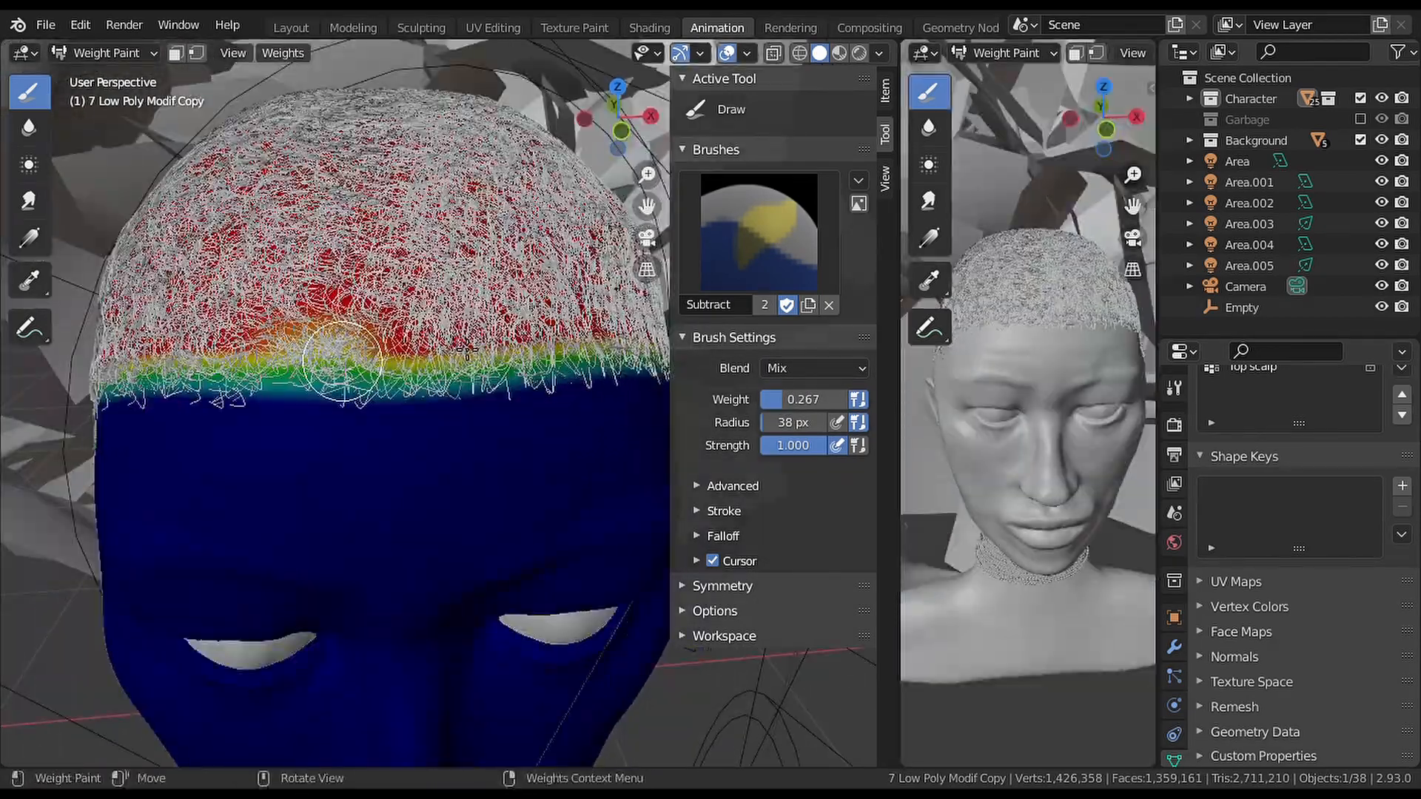
pyautogui.moveTo(342, 363); pyautogui.dragTo(557, 336)
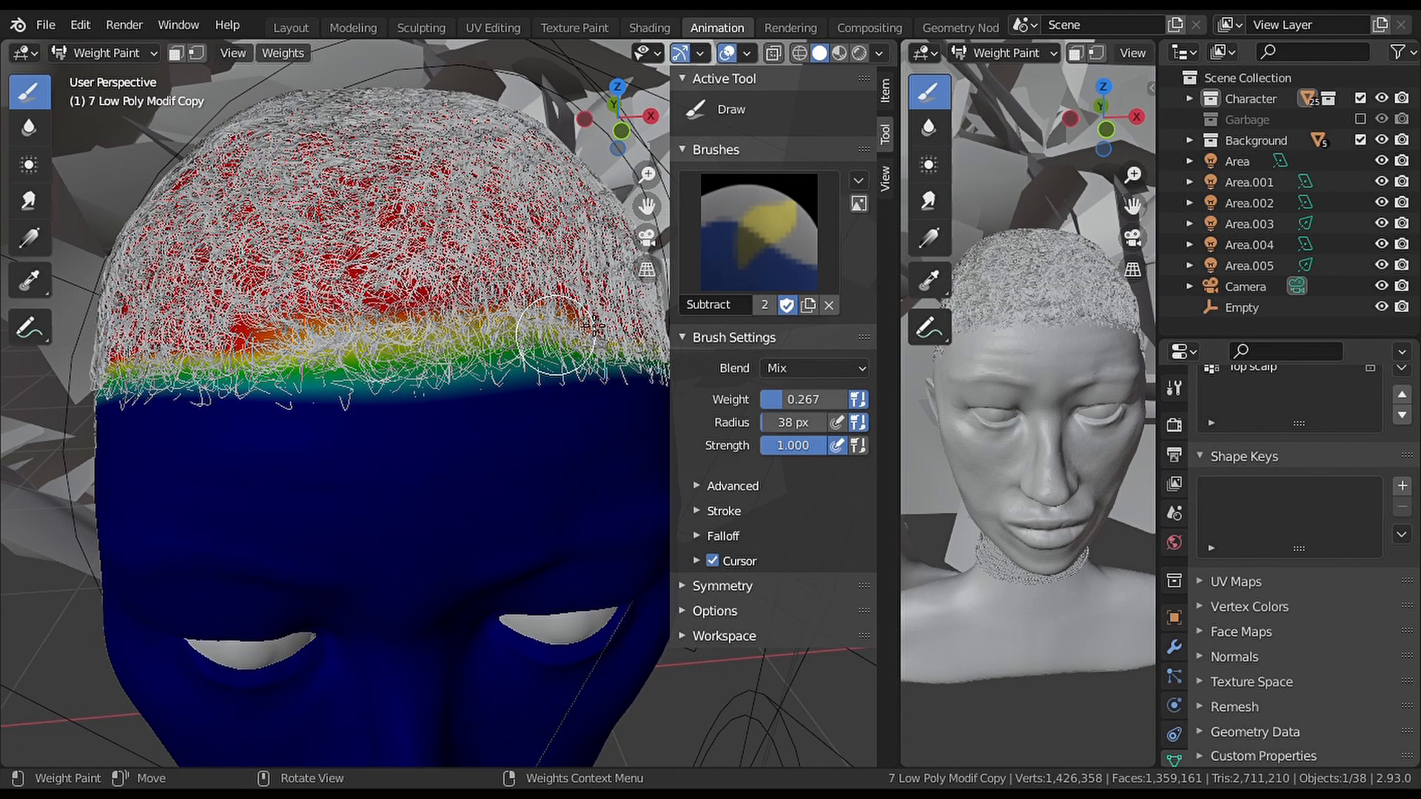
pyautogui.moveTo(584, 354); pyautogui.dragTo(459, 361, button='middle')
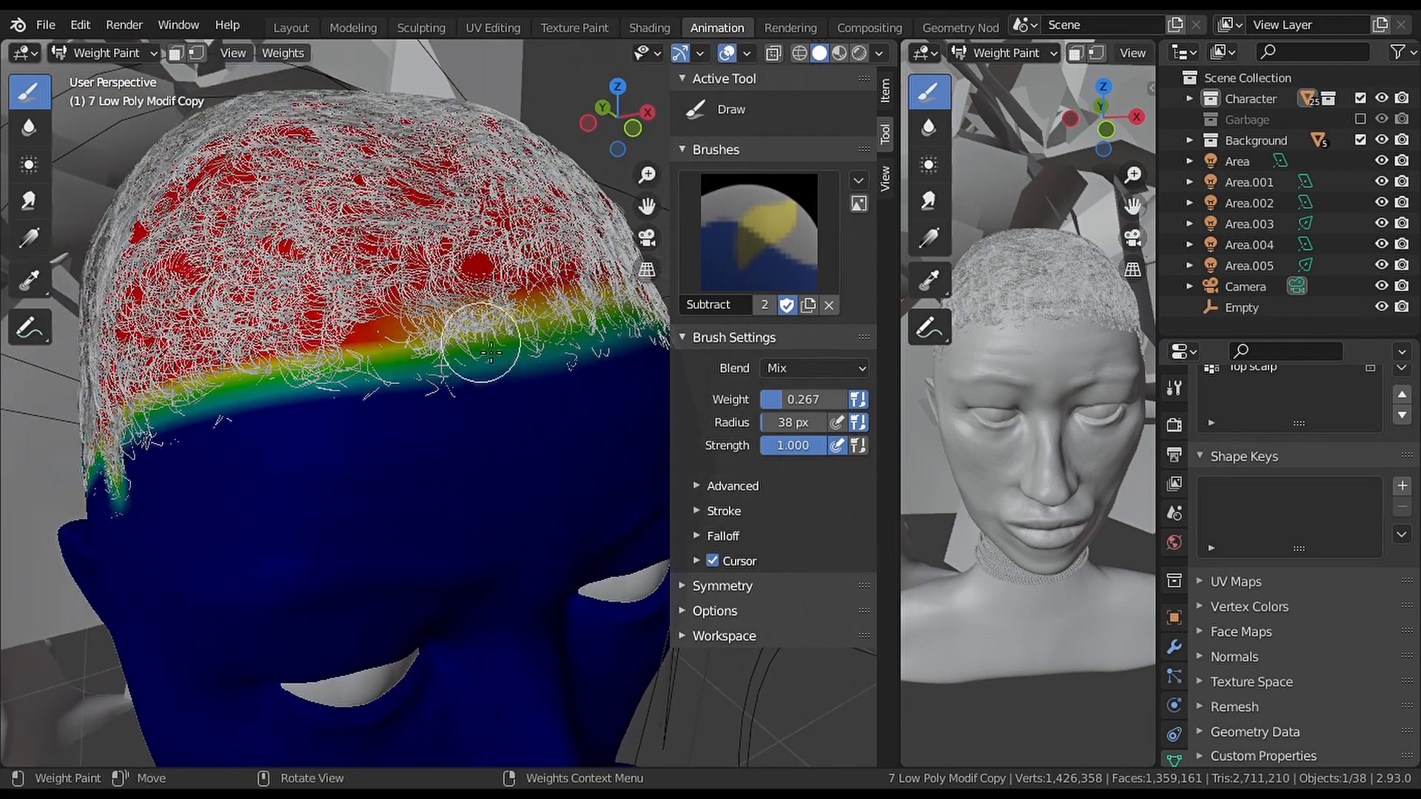
pyautogui.moveTo(377, 364)
pyautogui.mouseDown()
pyautogui.moveTo(245, 379)
pyautogui.moveTo(226, 400)
pyautogui.mouseUp()
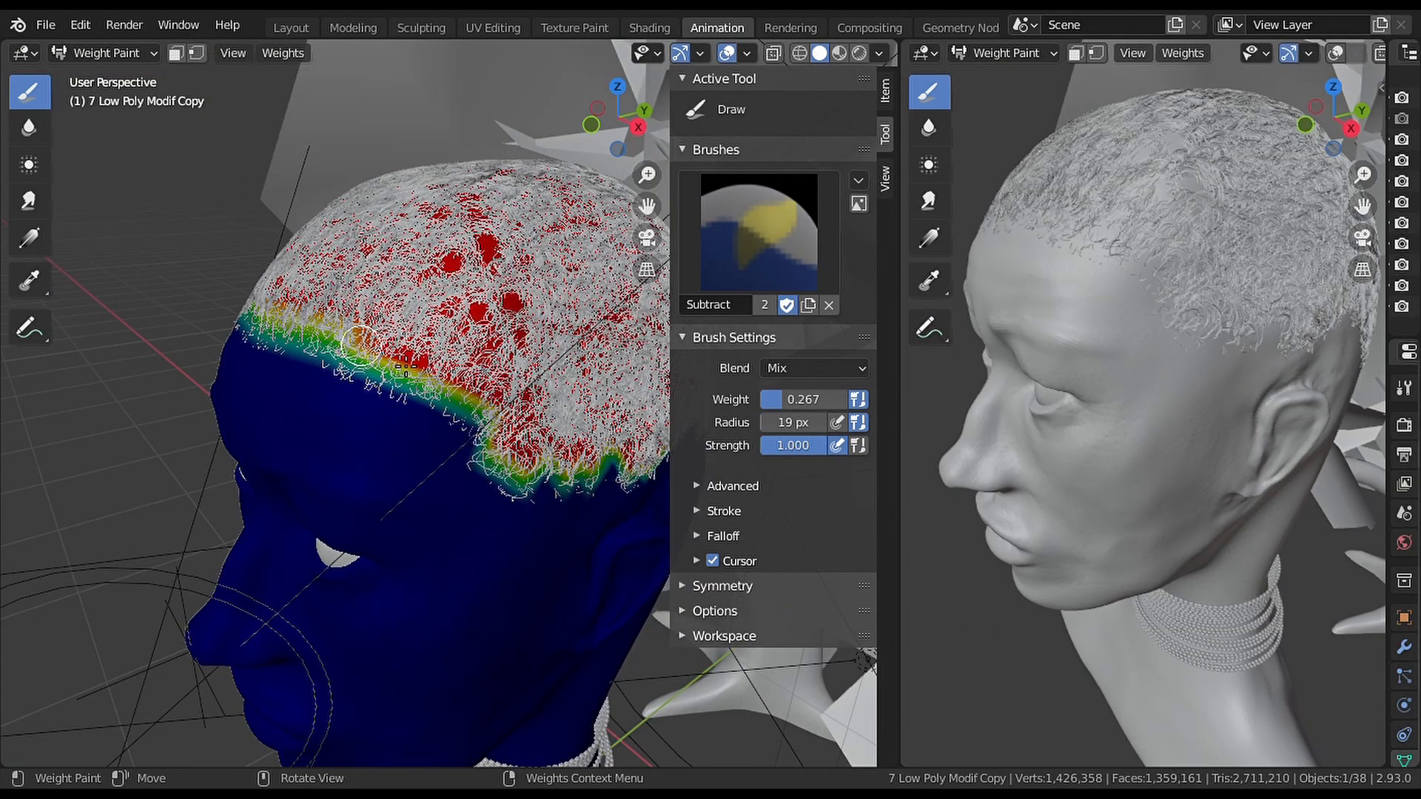
# Paint along the front hairline toward the temple with weight 0.267 and a 19 px radius.
pyautogui.moveTo(404, 370); pyautogui.dragTo(436, 383)
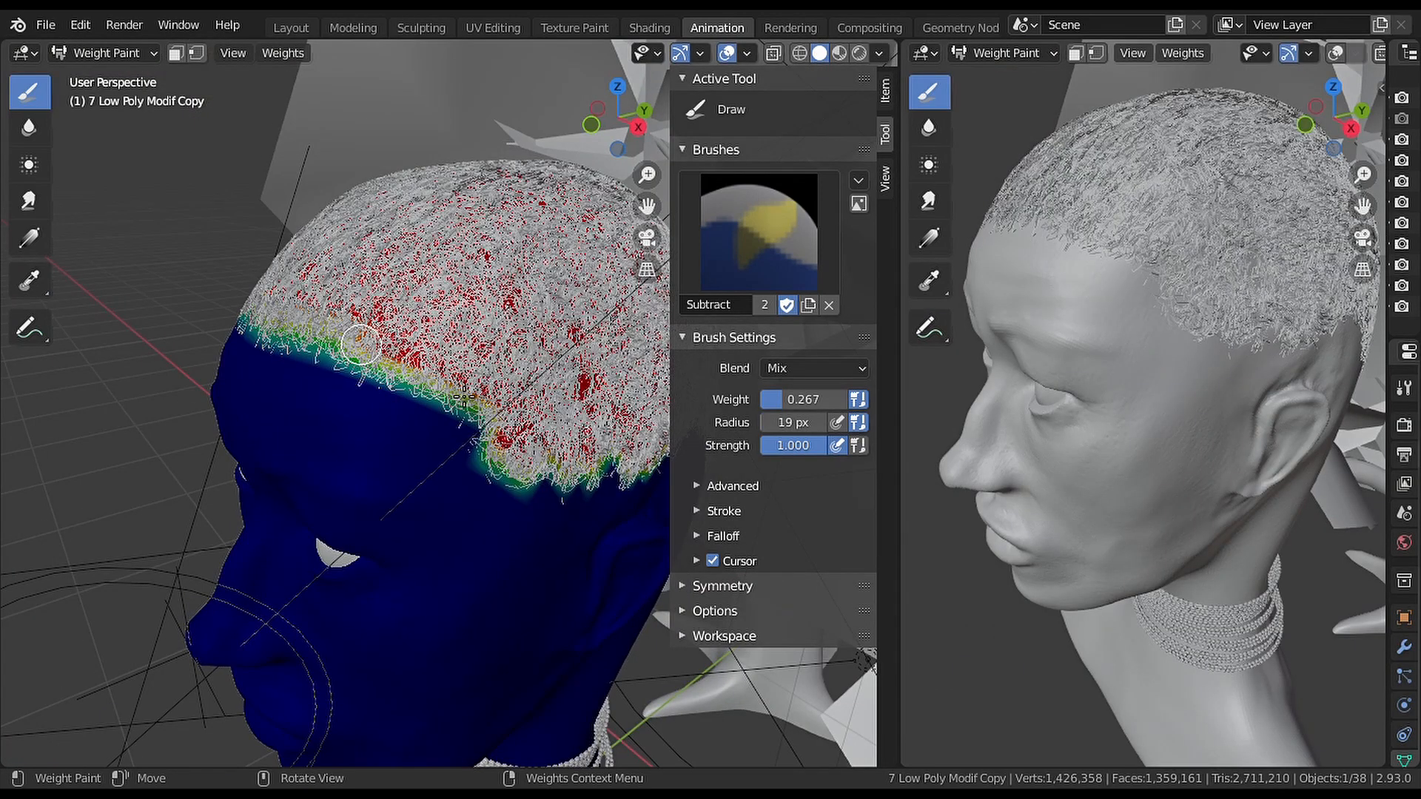
pyautogui.moveTo(360, 344); pyautogui.dragTo(524, 419)
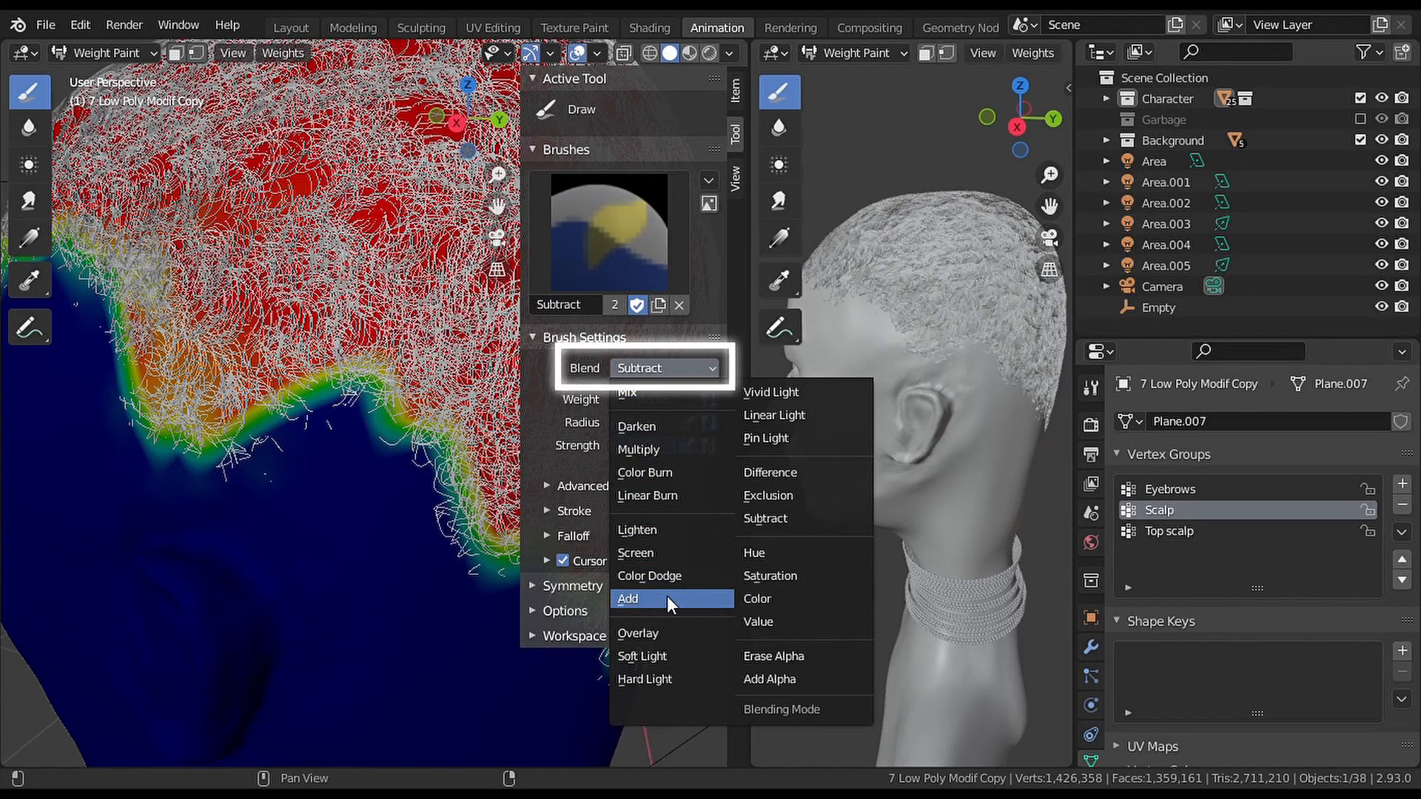
# Pick the Add brush with Add blending and paint weight 0.337 at a 64 px radius below the hairline behind the ear.
pyautogui.click(668, 597)
pyautogui.click(623, 238)
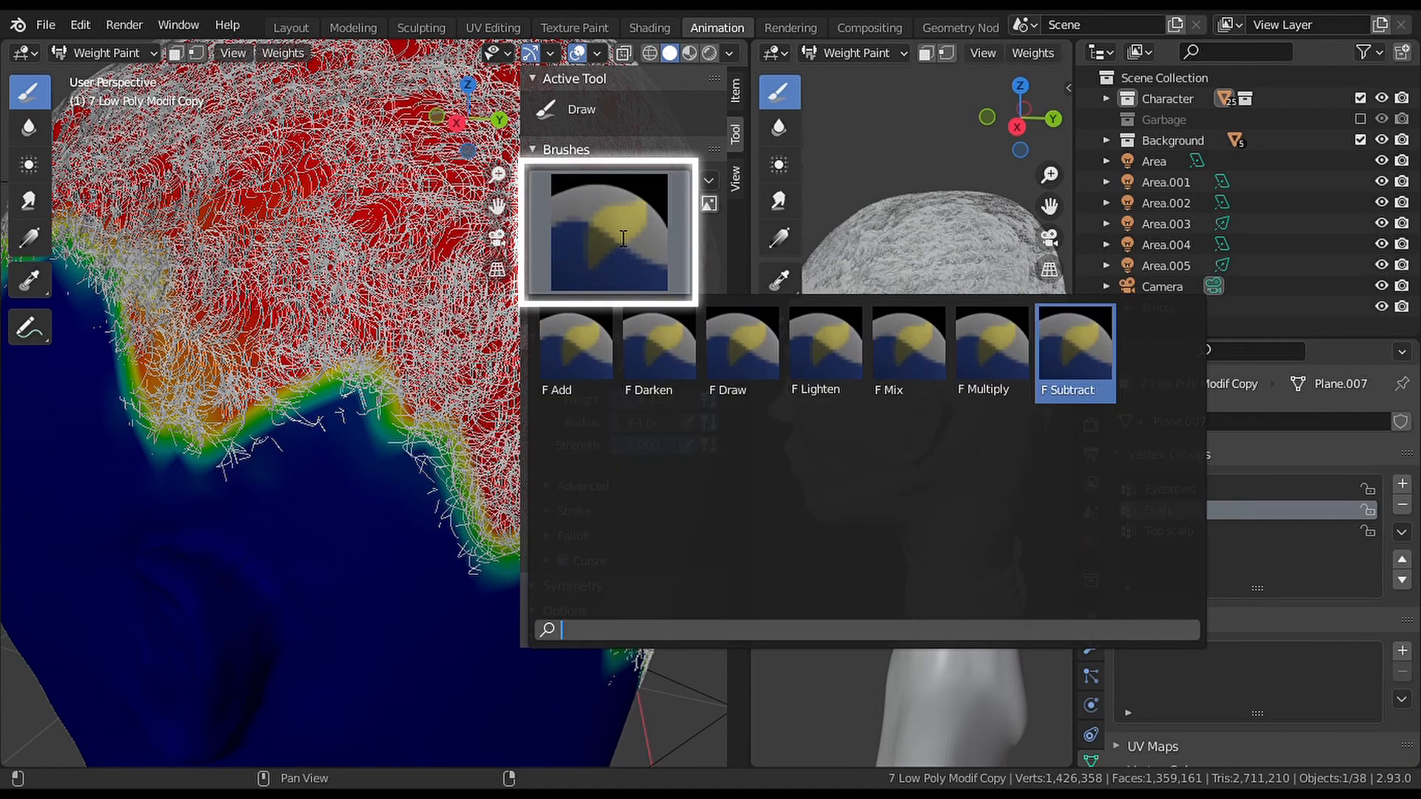
pyautogui.click(596, 360)
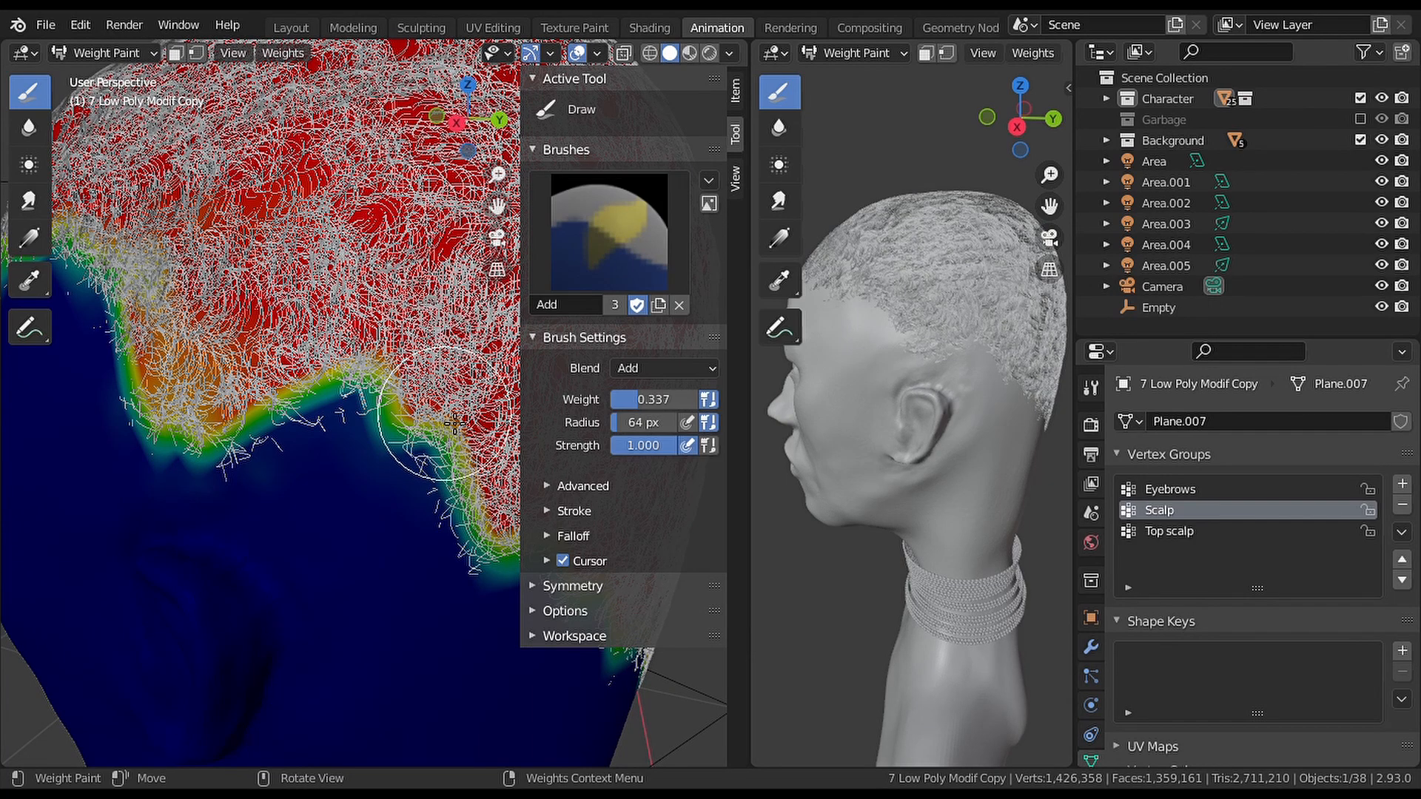
pyautogui.moveTo(353, 390)
pyautogui.mouseDown()
pyautogui.moveTo(327, 385)
pyautogui.moveTo(451, 473)
pyautogui.mouseUp()
pyautogui.moveTo(324, 399); pyautogui.dragTo(414, 459)
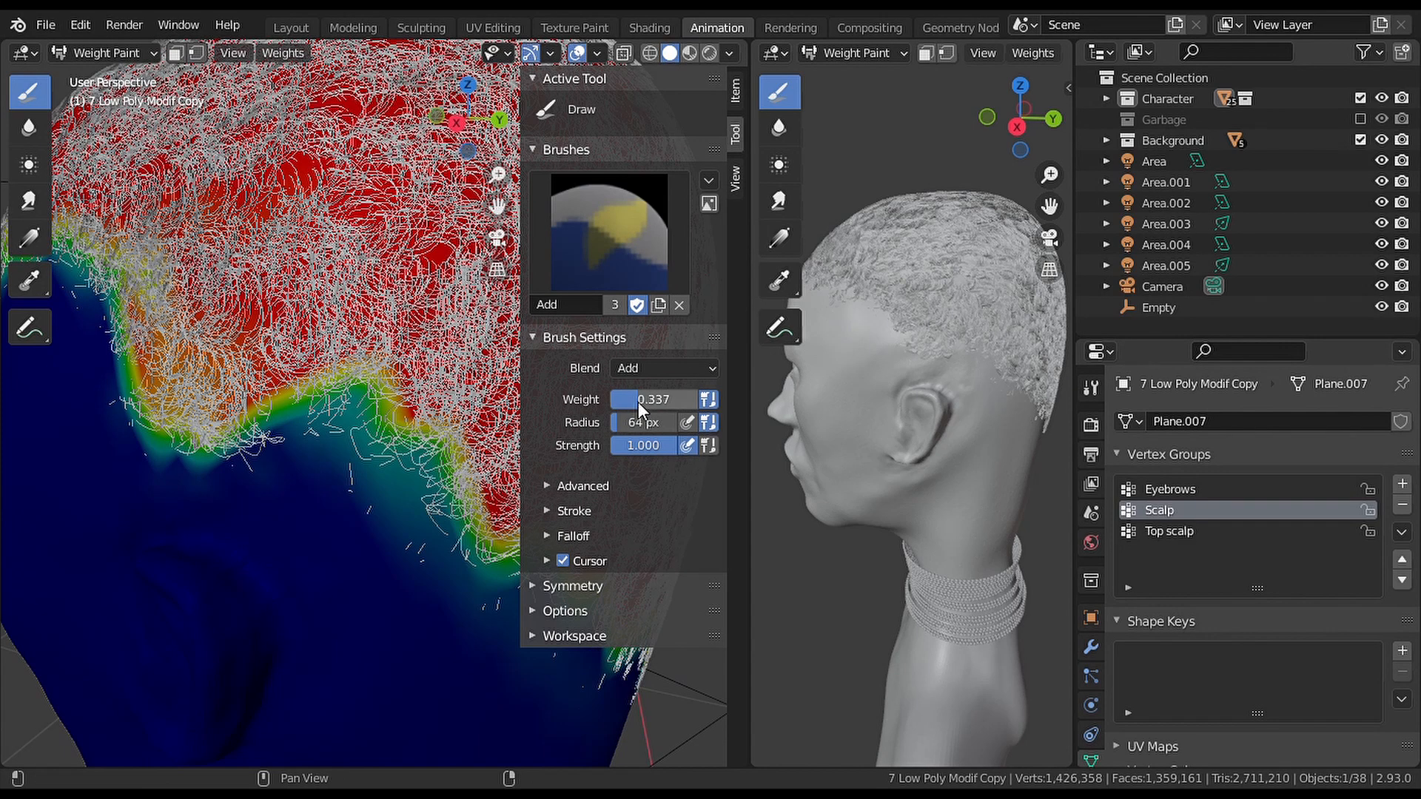
# Set the Add brush's weight to 0.733 and paint the hairline from above the ear to the nape with 41 px and 33 px radii.
pyautogui.moveTo(638, 401)
pyautogui.mouseDown()
pyautogui.moveTo(673, 399)
pyautogui.moveTo(655, 423)
pyautogui.mouseUp()
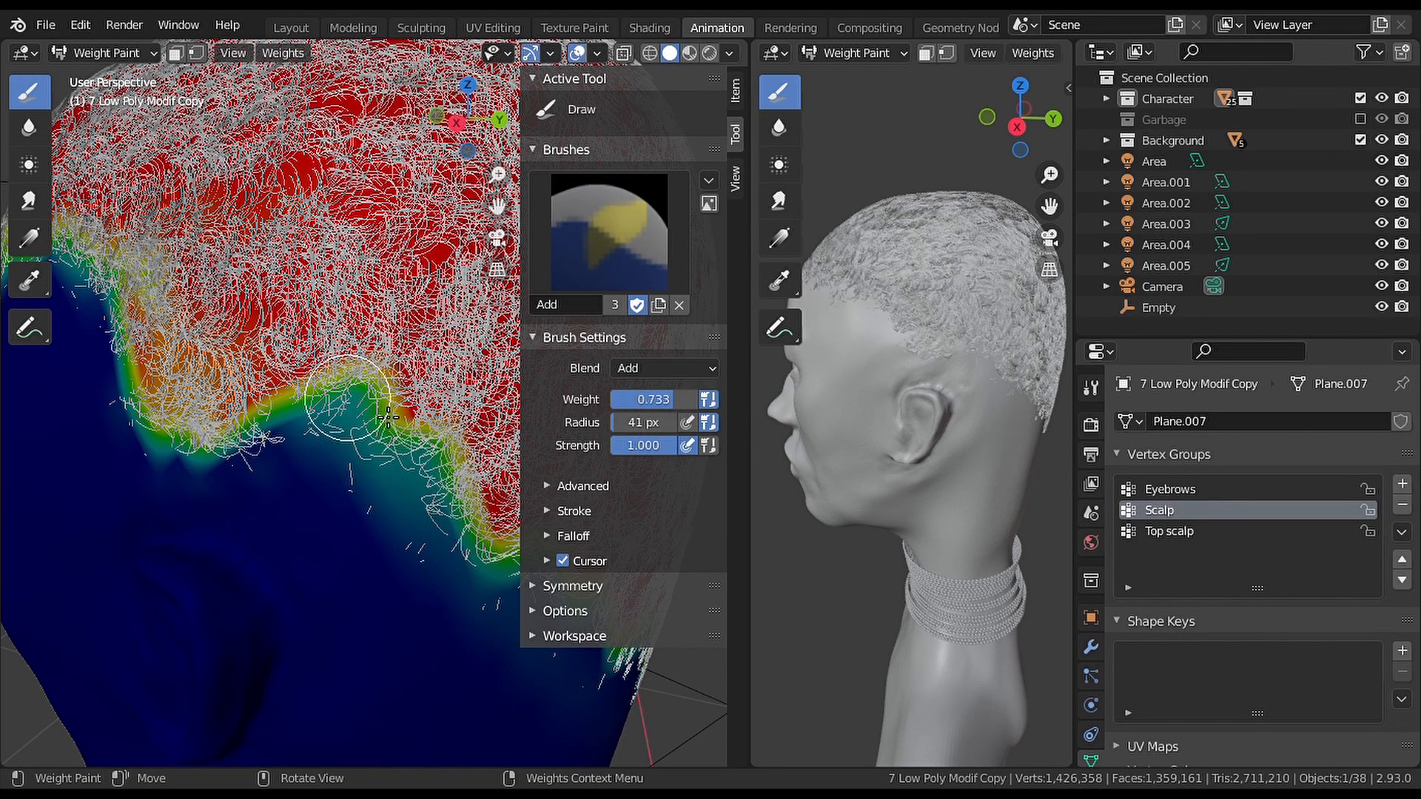
pyautogui.moveTo(406, 453); pyautogui.dragTo(334, 407)
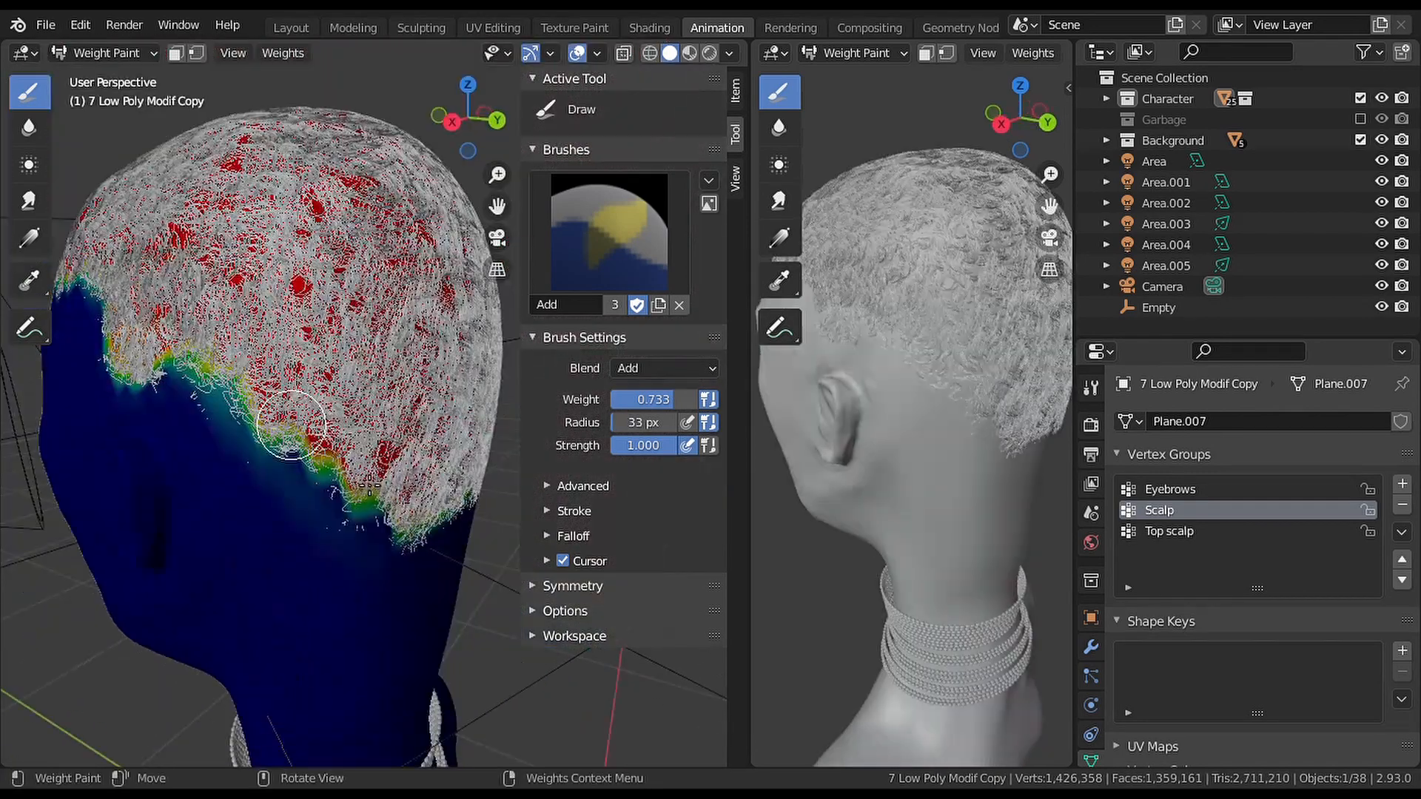
pyautogui.moveTo(292, 423); pyautogui.dragTo(419, 532)
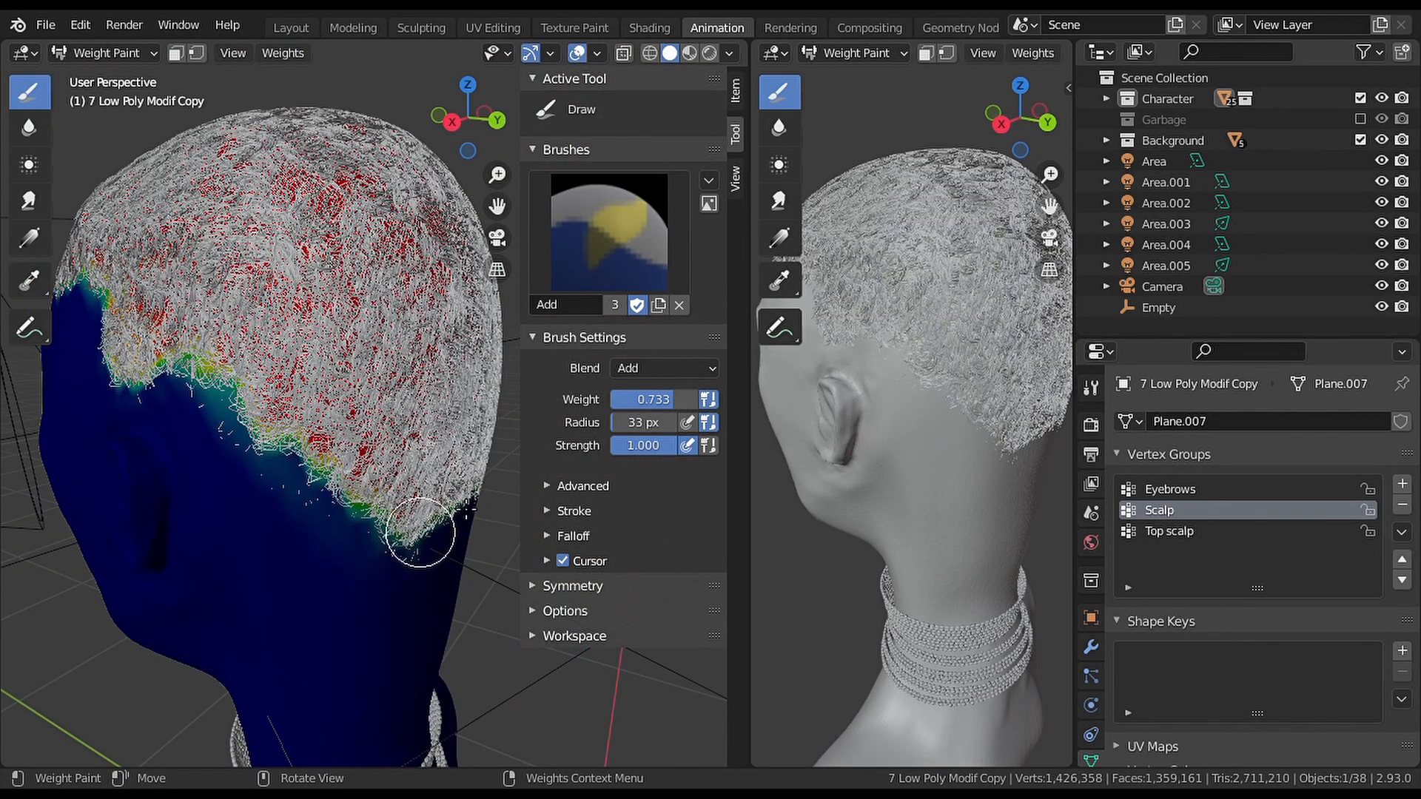
pyautogui.moveTo(420, 532); pyautogui.dragTo(228, 447, button='middle')
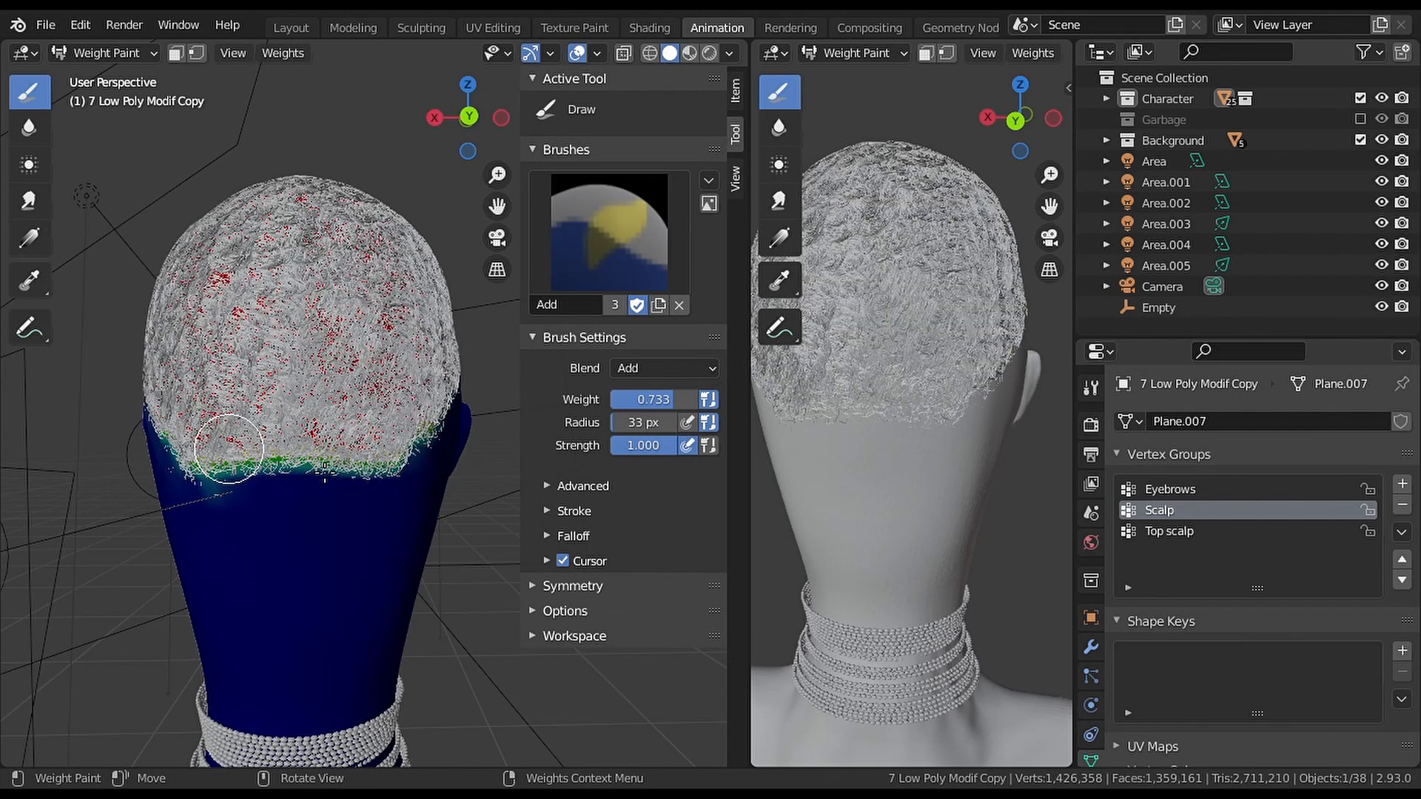
pyautogui.moveTo(229, 448)
pyautogui.mouseDown()
pyautogui.moveTo(275, 468)
pyautogui.moveTo(365, 458)
pyautogui.moveTo(286, 492)
pyautogui.moveTo(233, 474)
pyautogui.moveTo(305, 498)
pyautogui.mouseUp()
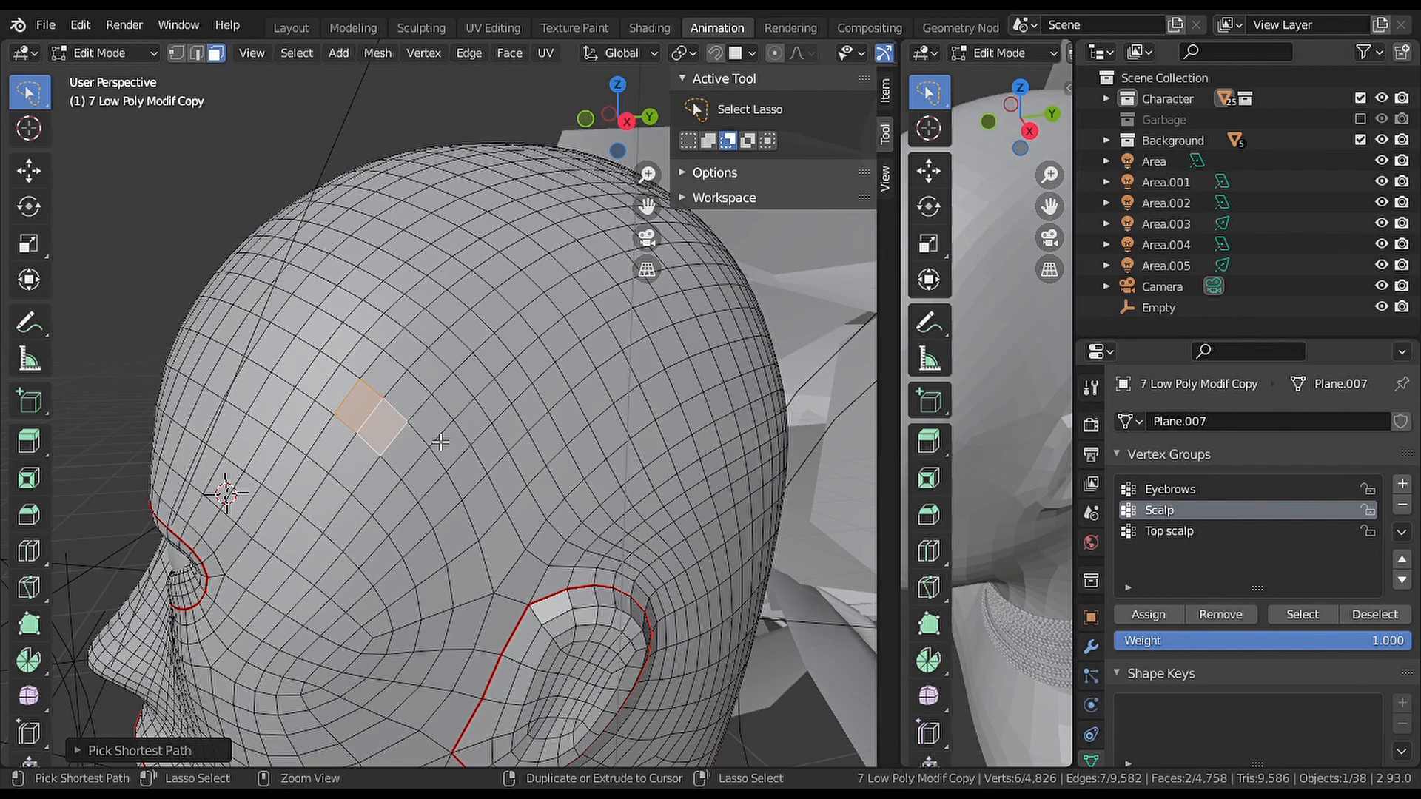
# Extend the face selection in a zigzag path along the hairline at the temple.
pyautogui.keyDown('ctrl'); pyautogui.click(439, 437); pyautogui.keyUp('ctrl')
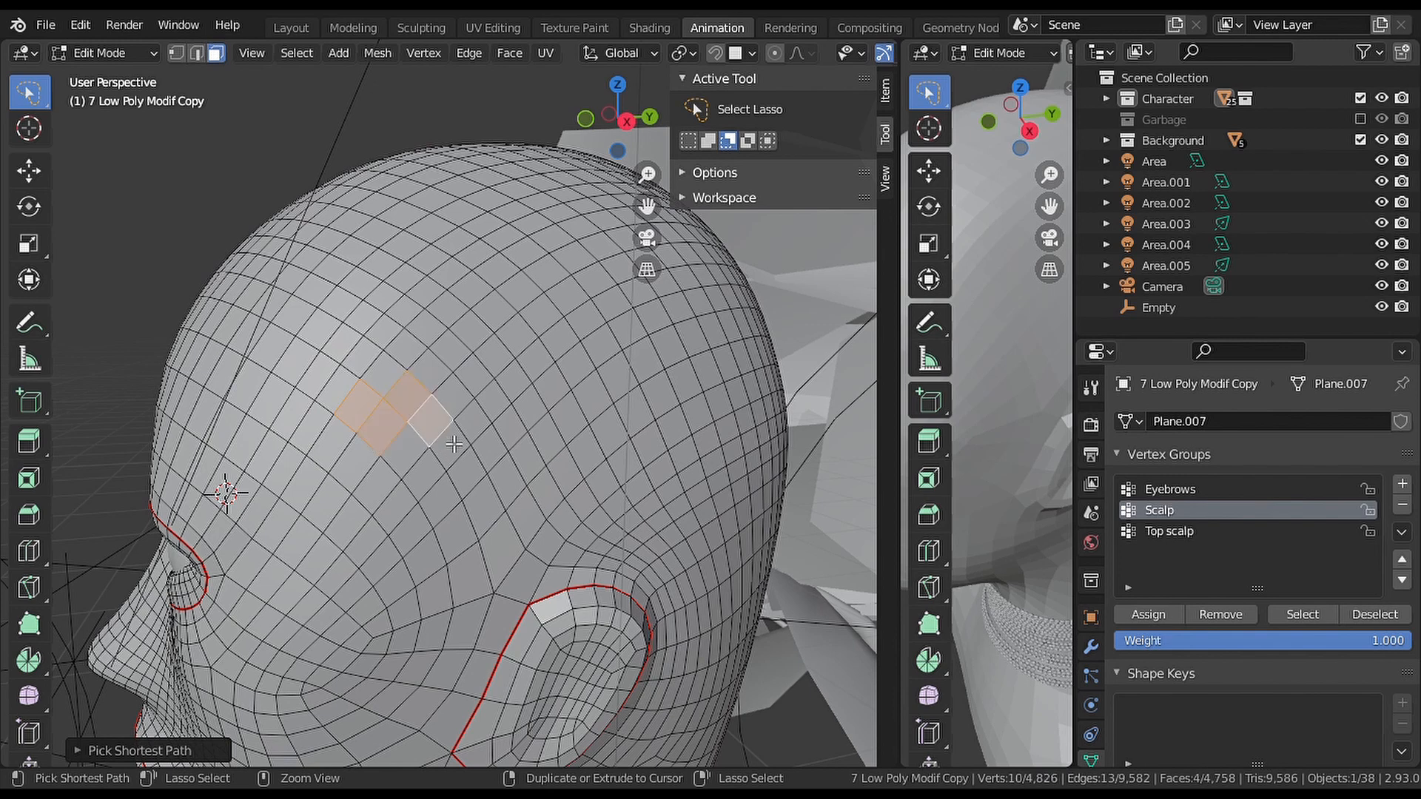
pyautogui.keyDown('ctrl'); pyautogui.click(457, 447); pyautogui.keyUp('ctrl')
pyautogui.keyDown('ctrl'); pyautogui.click(481, 431); pyautogui.keyUp('ctrl')
pyautogui.keyDown('ctrl'); pyautogui.click(491, 449); pyautogui.keyUp('ctrl')
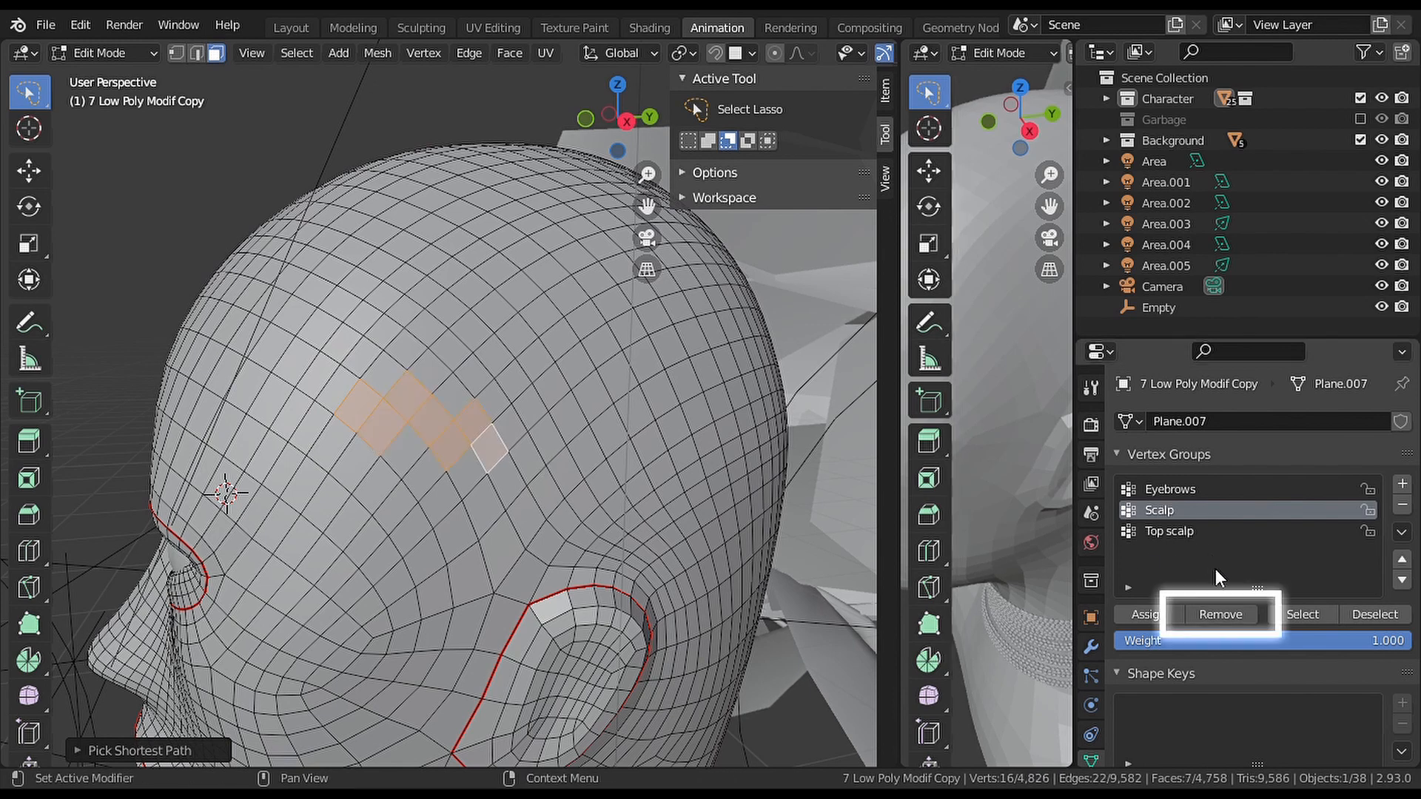
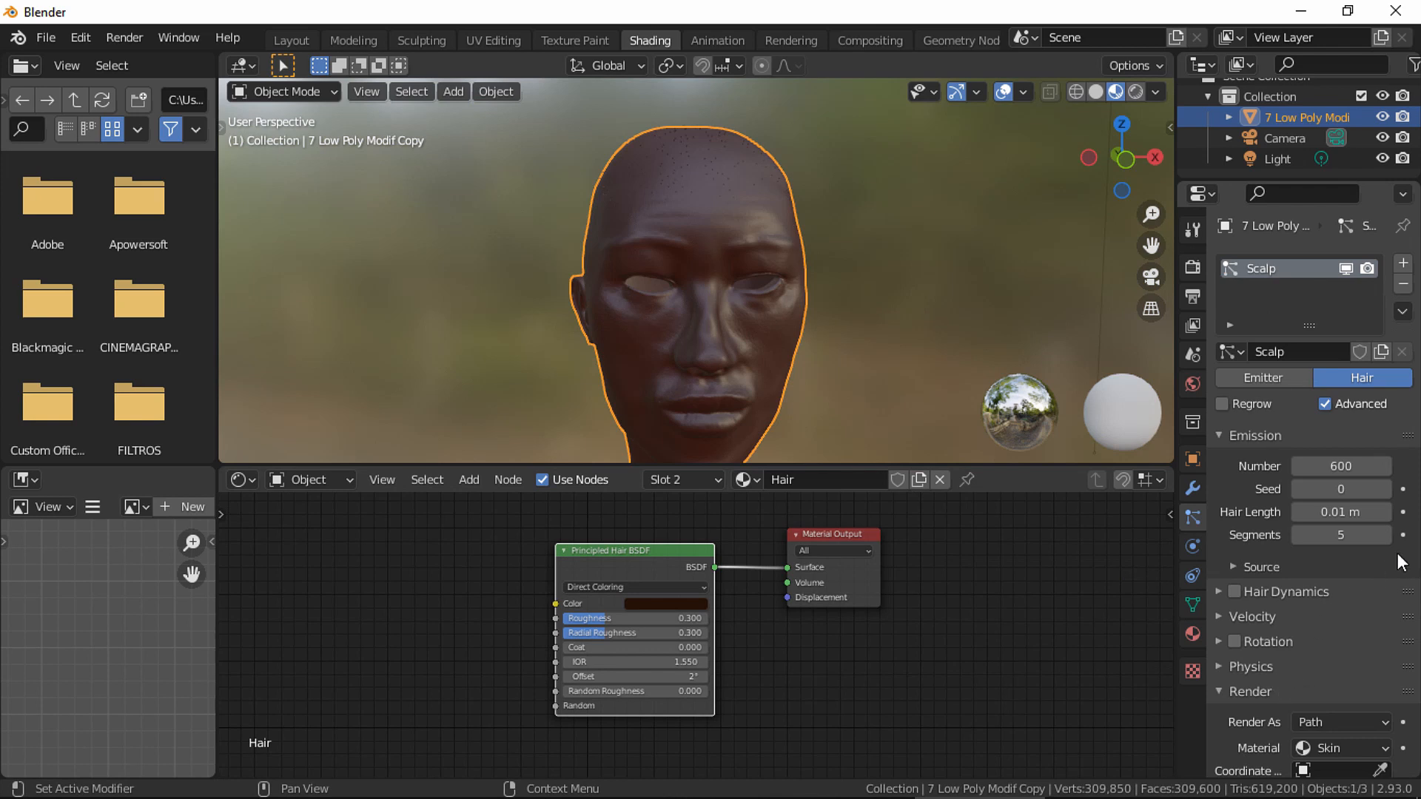
# Set the Scalp particle system's render material to Hair.
pyautogui.scroll(-5, 1401, 562)
pyautogui.click(1352, 566)
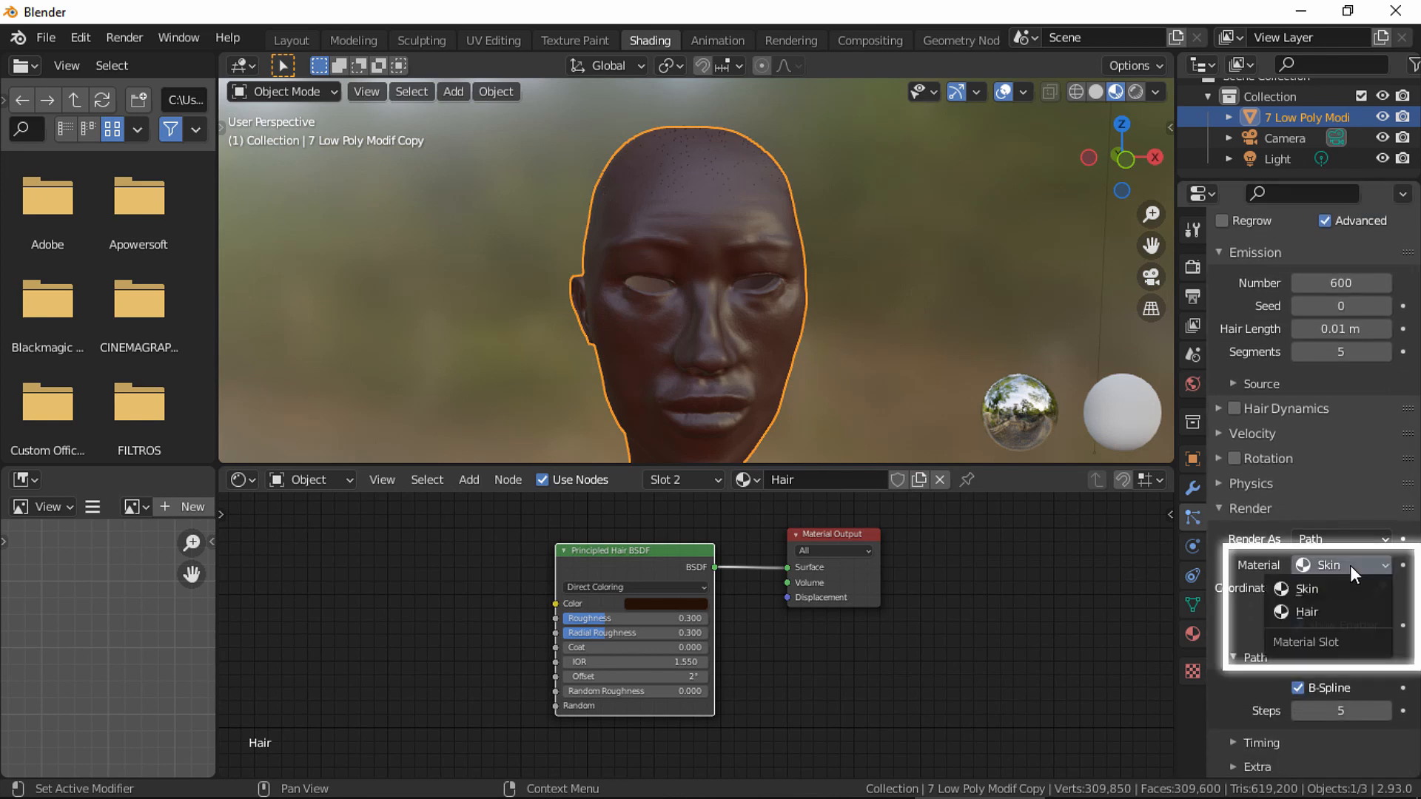
pyautogui.click(1319, 610)
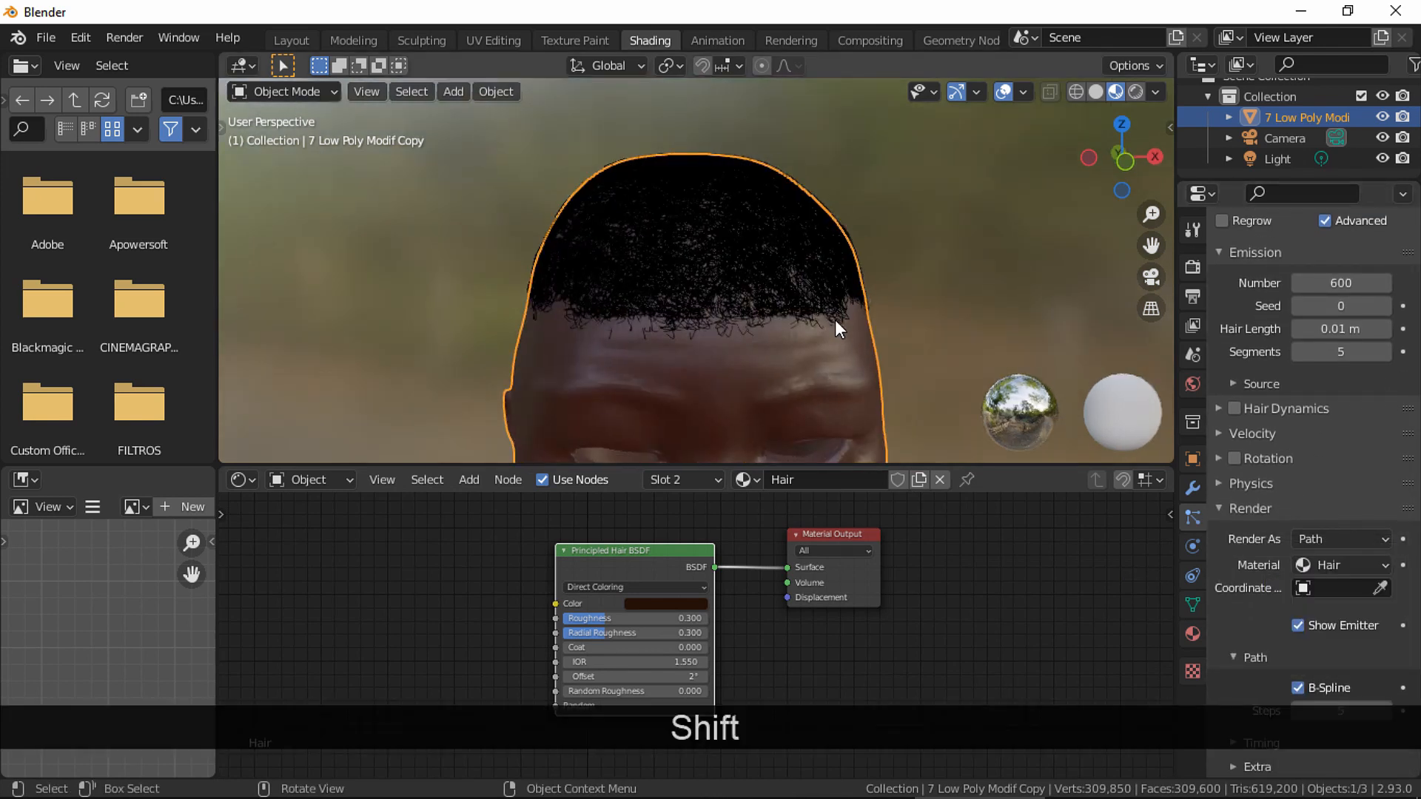
# Switch the viewport to rendered shading and define a render region around the upper head.
pyautogui.click(1135, 92)
pyautogui.hotkey('ctrl', 'b')
pyautogui.moveTo(477, 106); pyautogui.dragTo(951, 370)
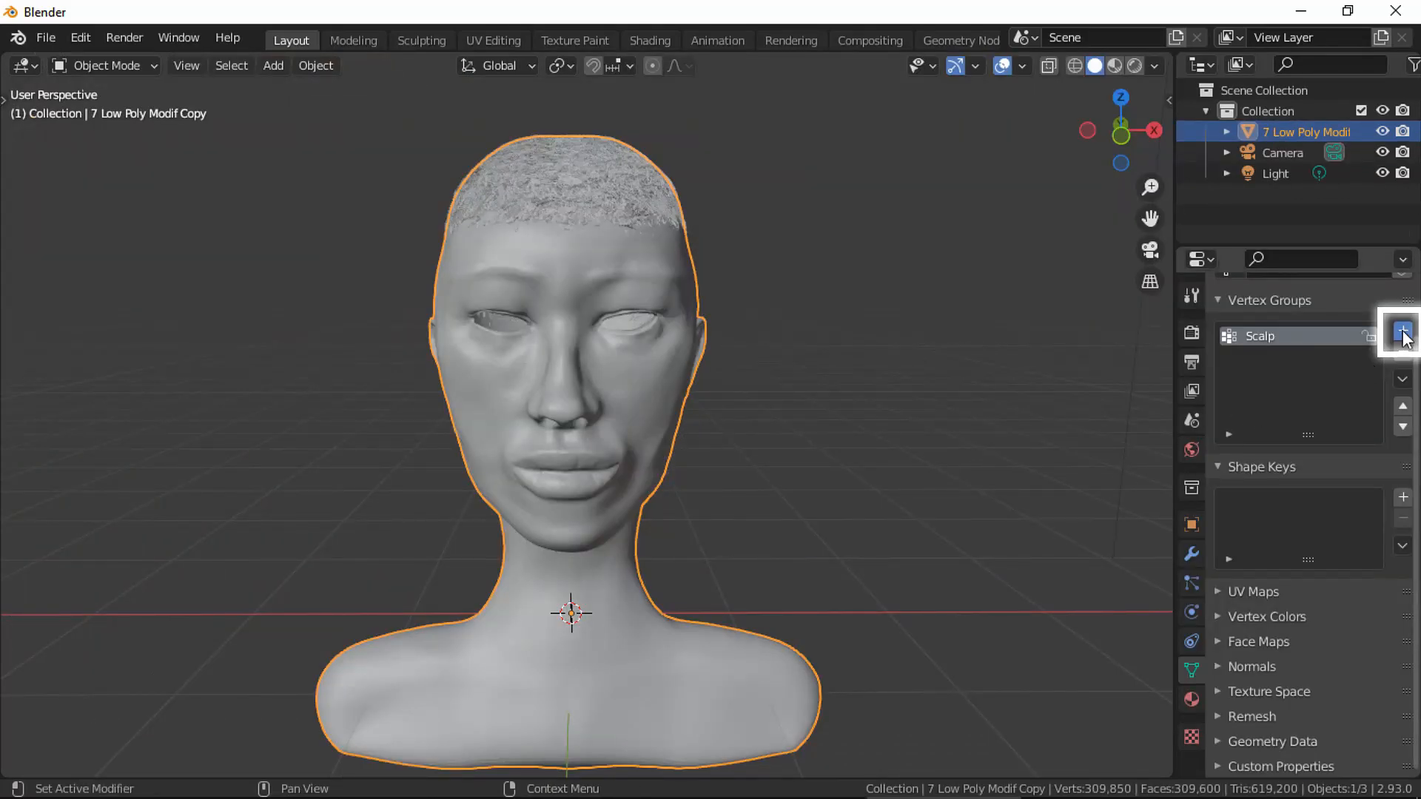
# Add a new vertex group to the head model and name it Top.
pyautogui.click(1402, 332)
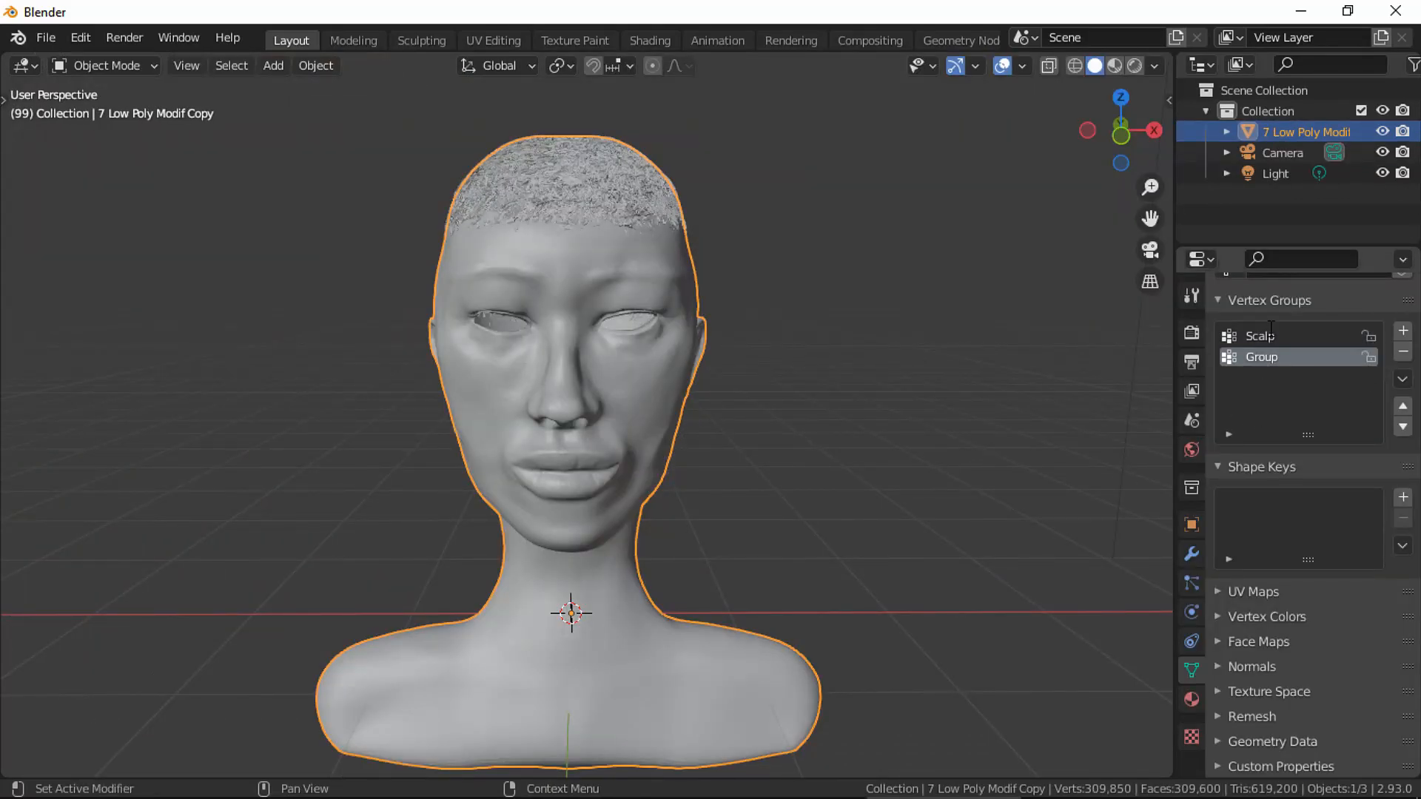
pyautogui.doubleClick(1271, 357)
pyautogui.press('capslock')
pyautogui.write('T')
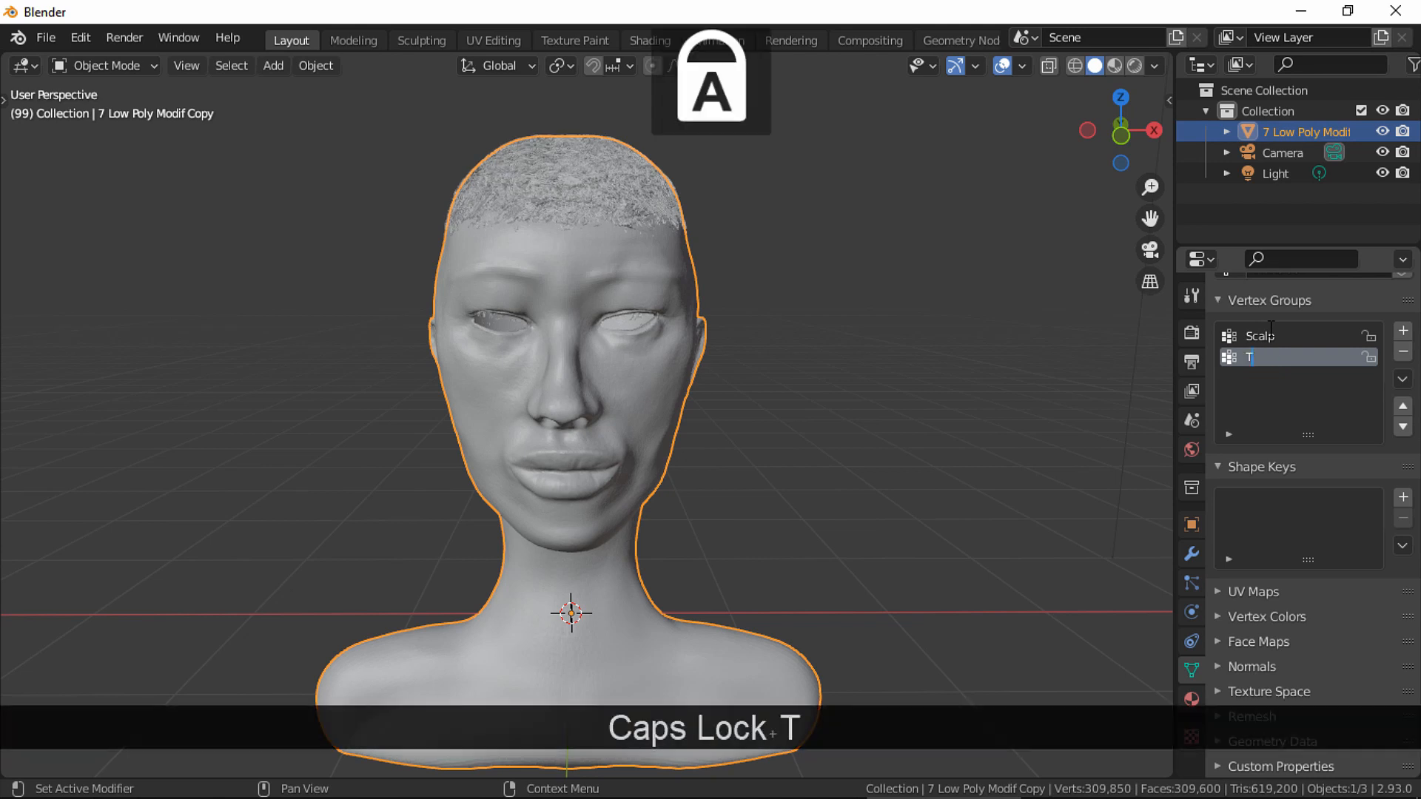
pyautogui.press('capslock')
pyautogui.write('op')
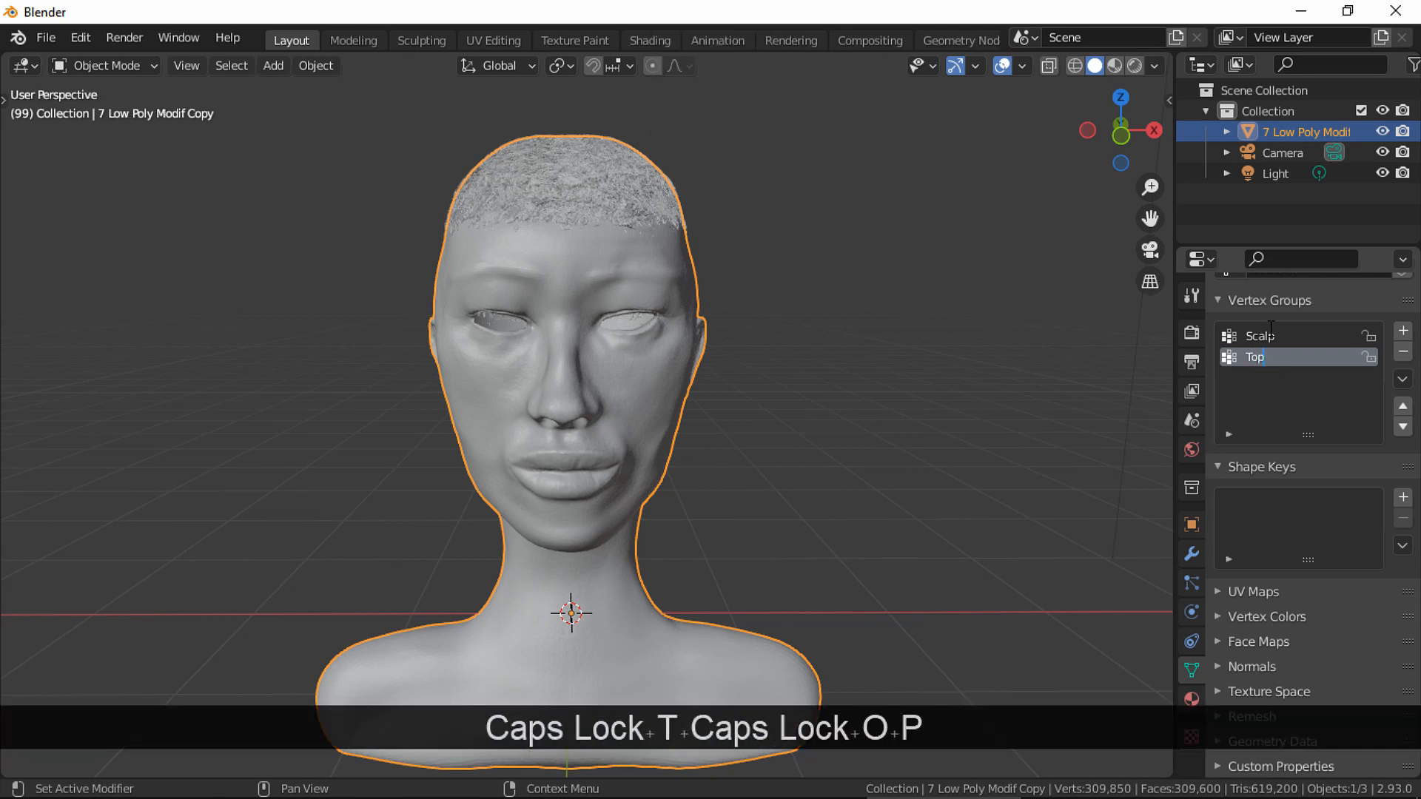
pyautogui.click(1287, 330)
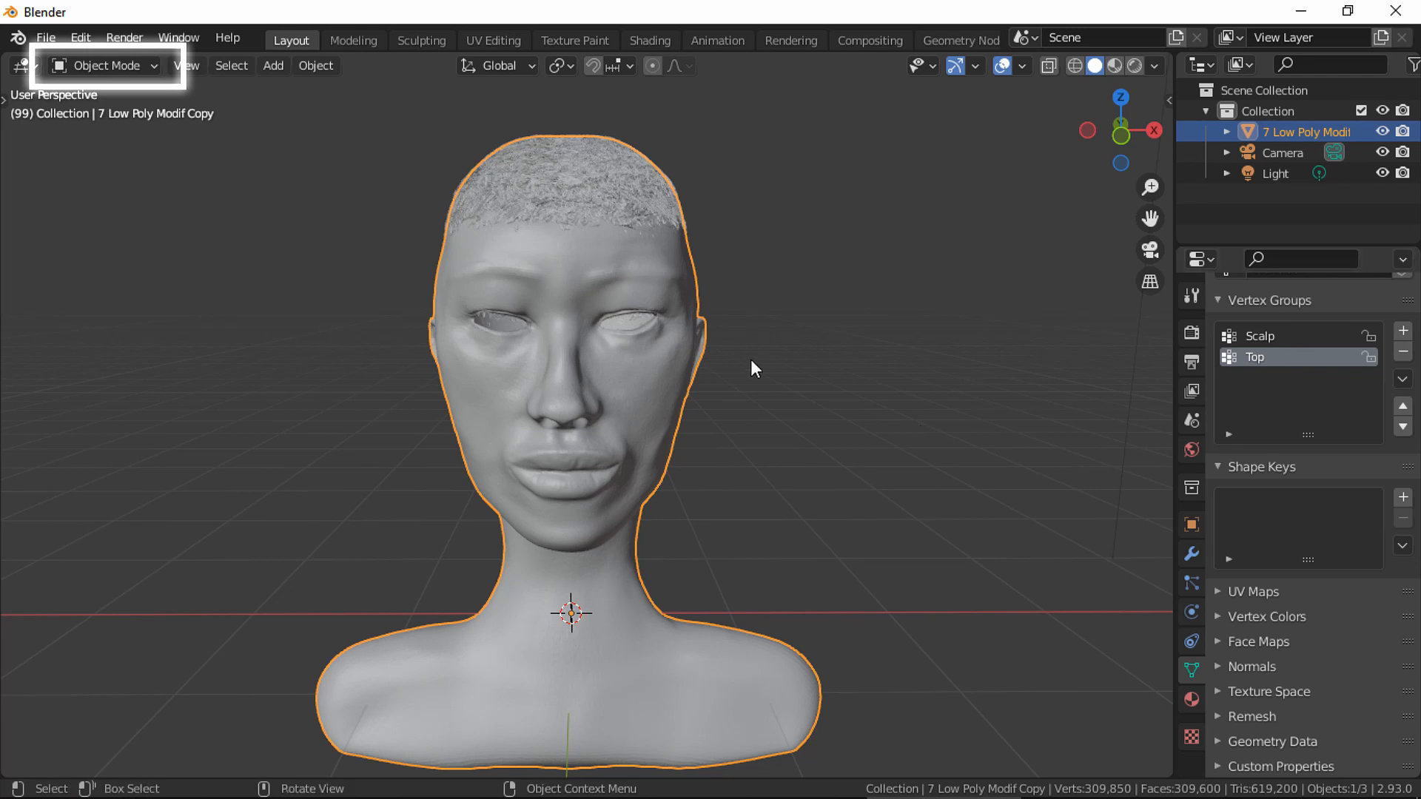
# Switch the head to Edit Mode and select the faces belonging to the Scalp vertex group.
pyautogui.click(77, 69)
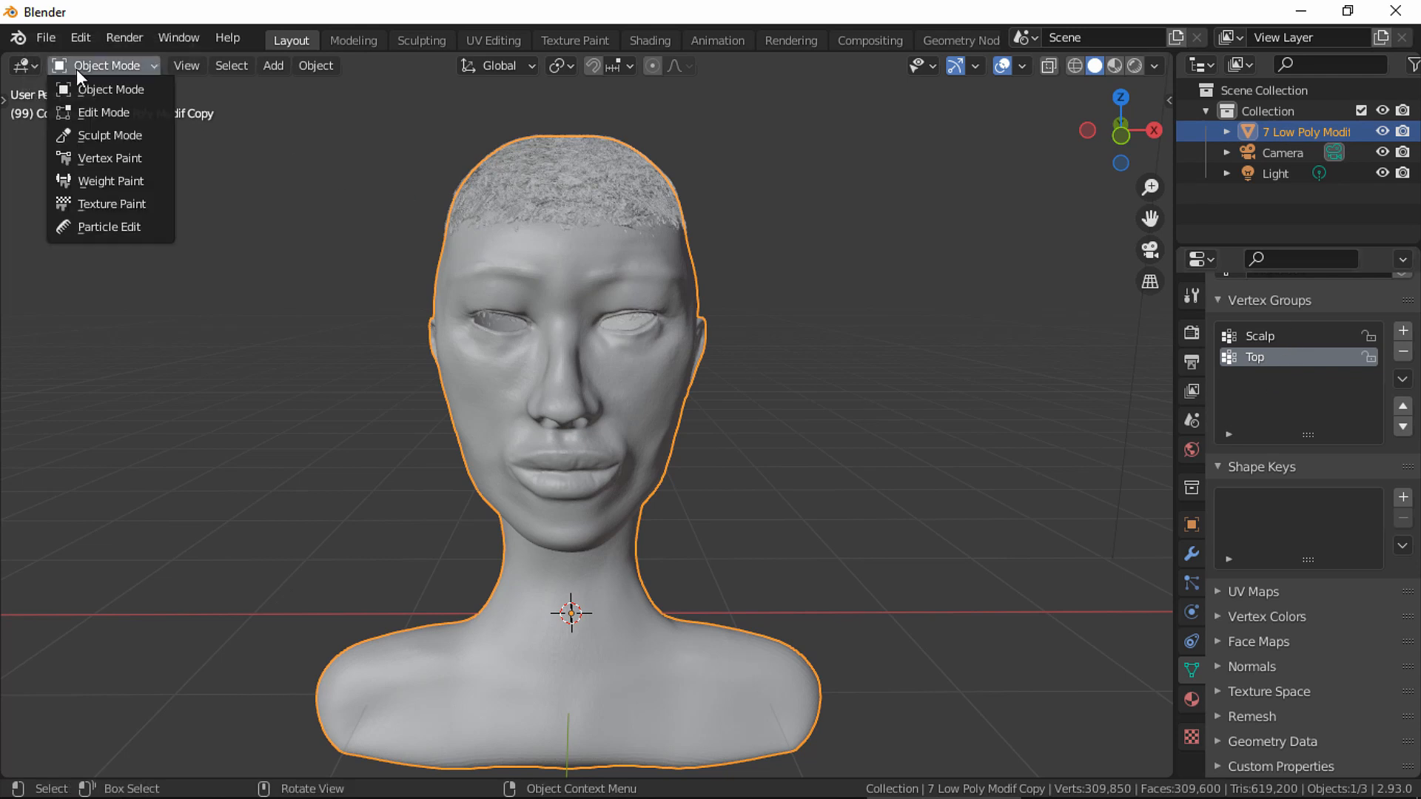
pyautogui.click(86, 109)
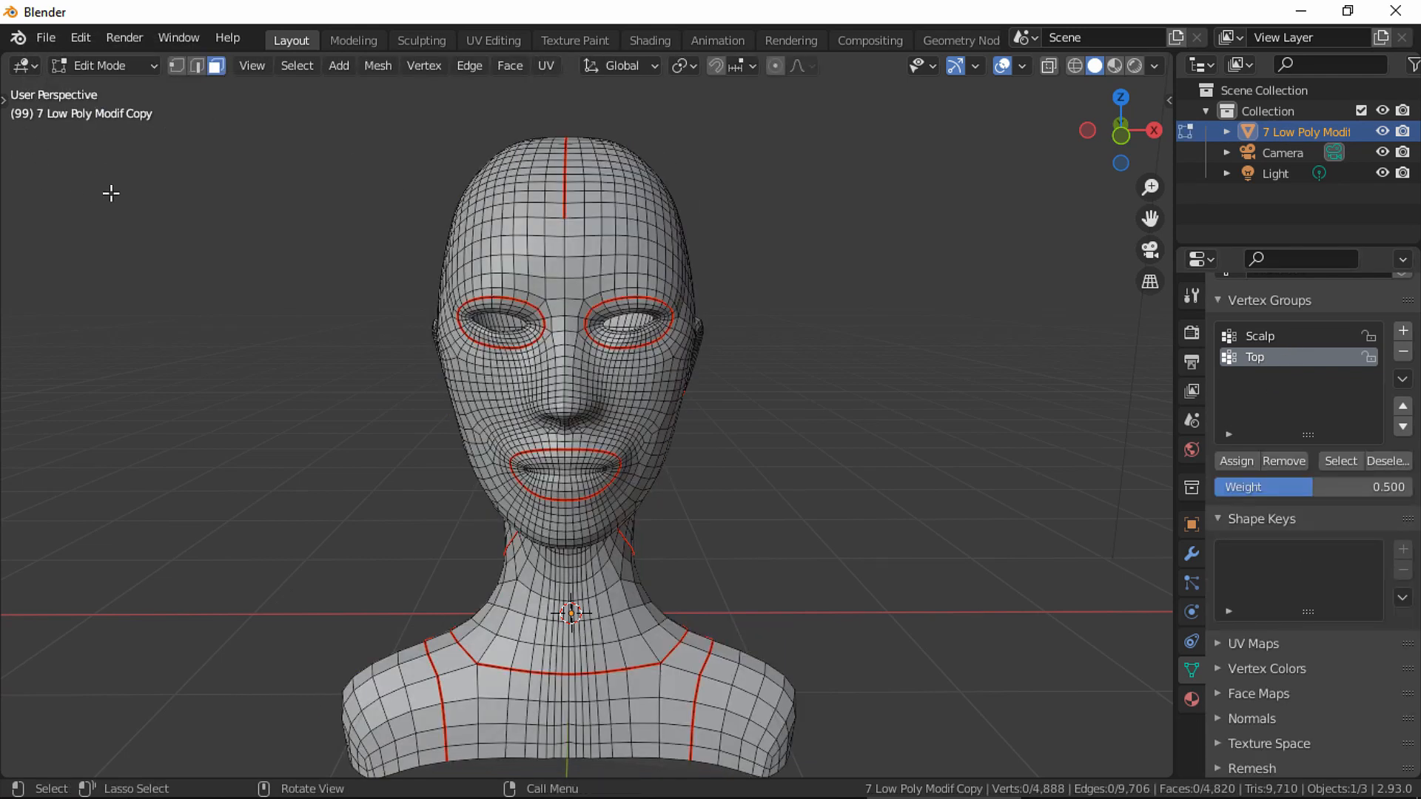
pyautogui.press('t')
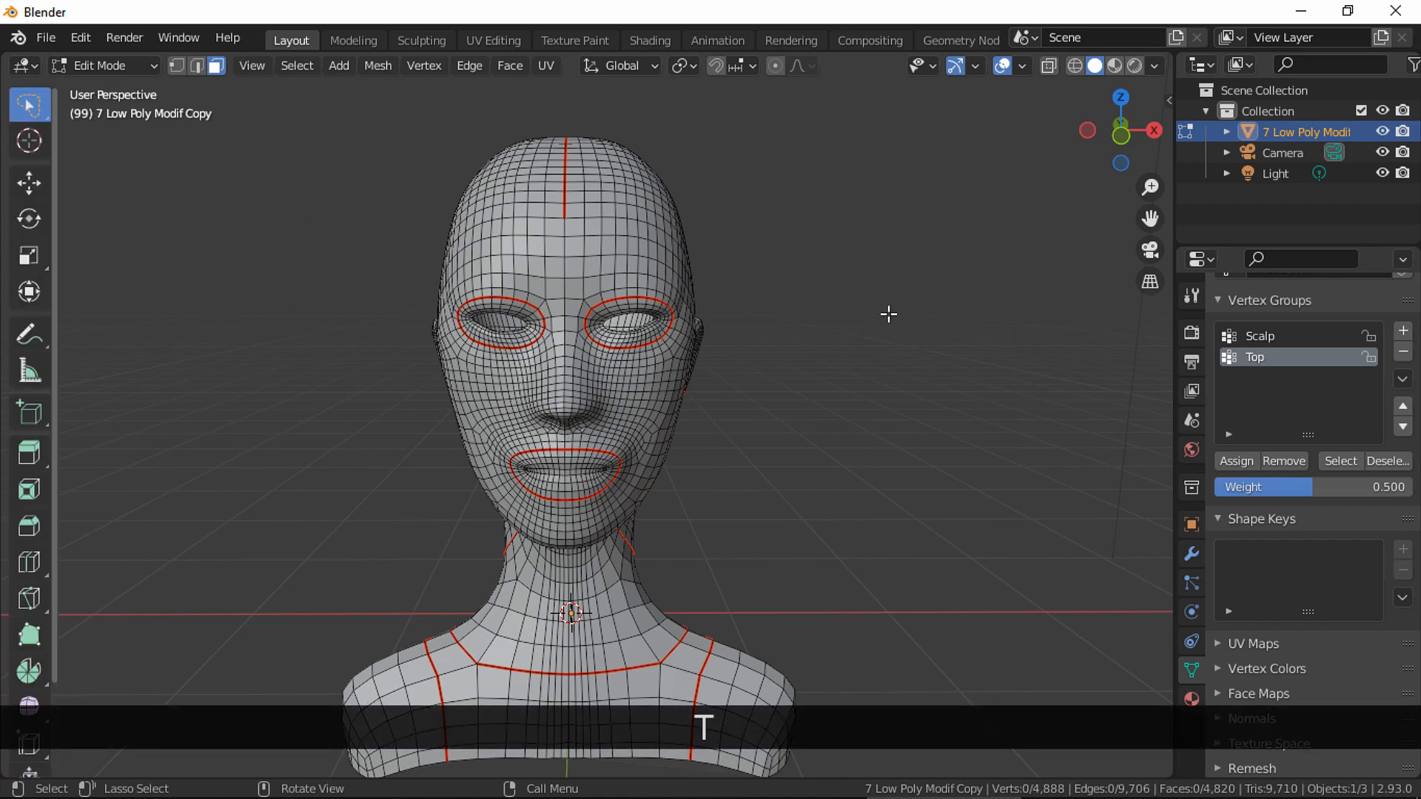
pyautogui.click(1263, 336)
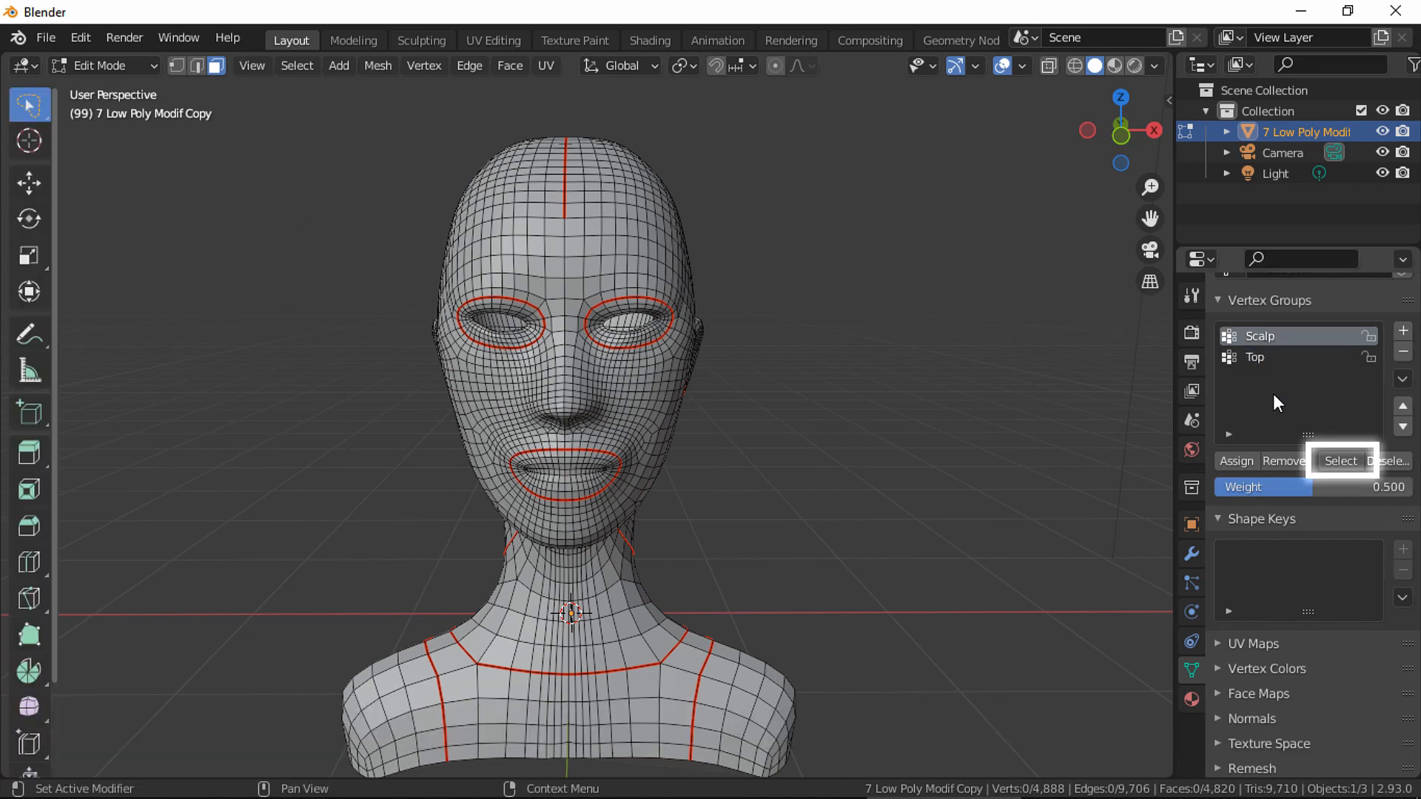
pyautogui.click(1343, 461)
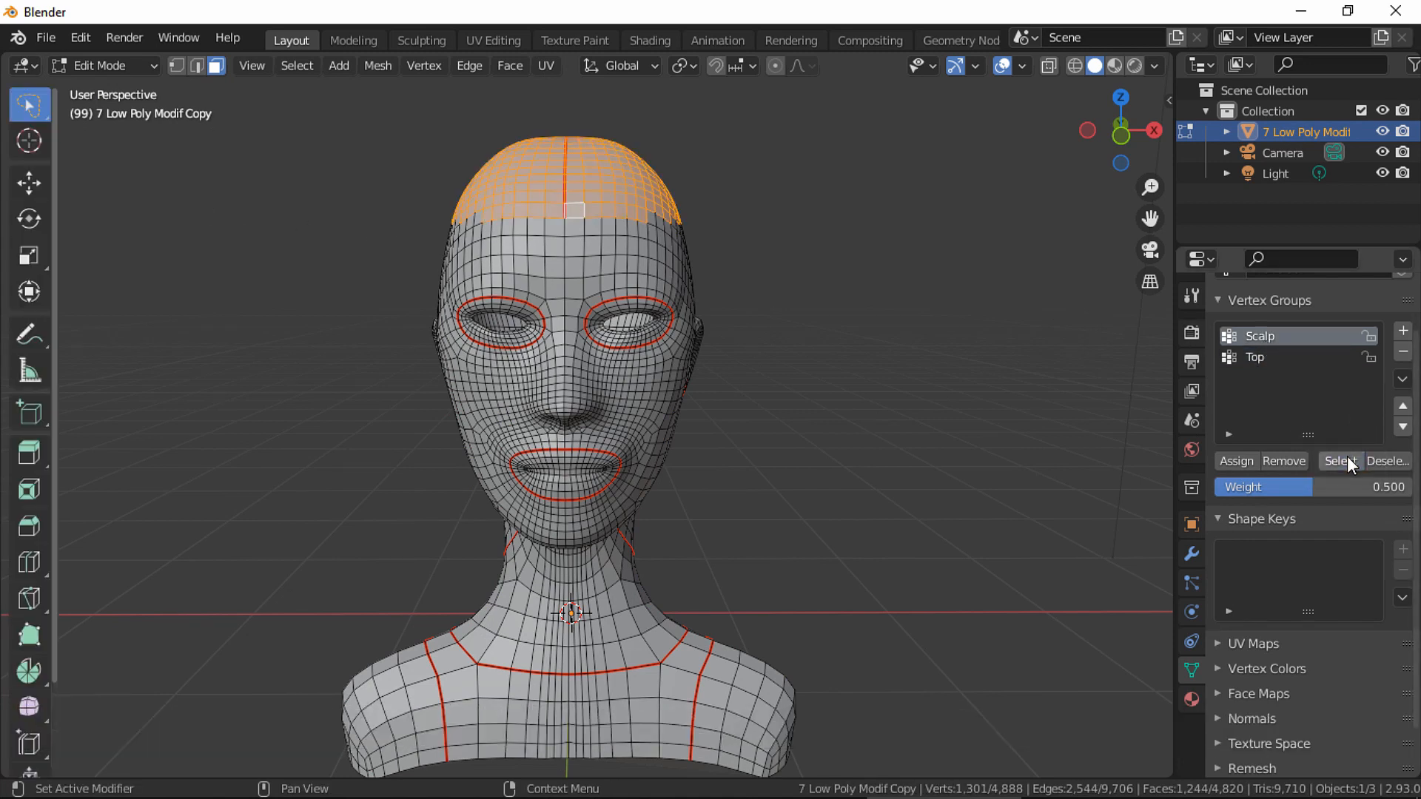
# In front view with X-ray enabled, assign the selected scalp faces to the Top vertex group with weight 1.000.
pyautogui.scroll(4, 949, 362)
pyautogui.moveTo(666, 362); pyautogui.dragTo(793, 279, button='middle')
pyautogui.click(1122, 136)
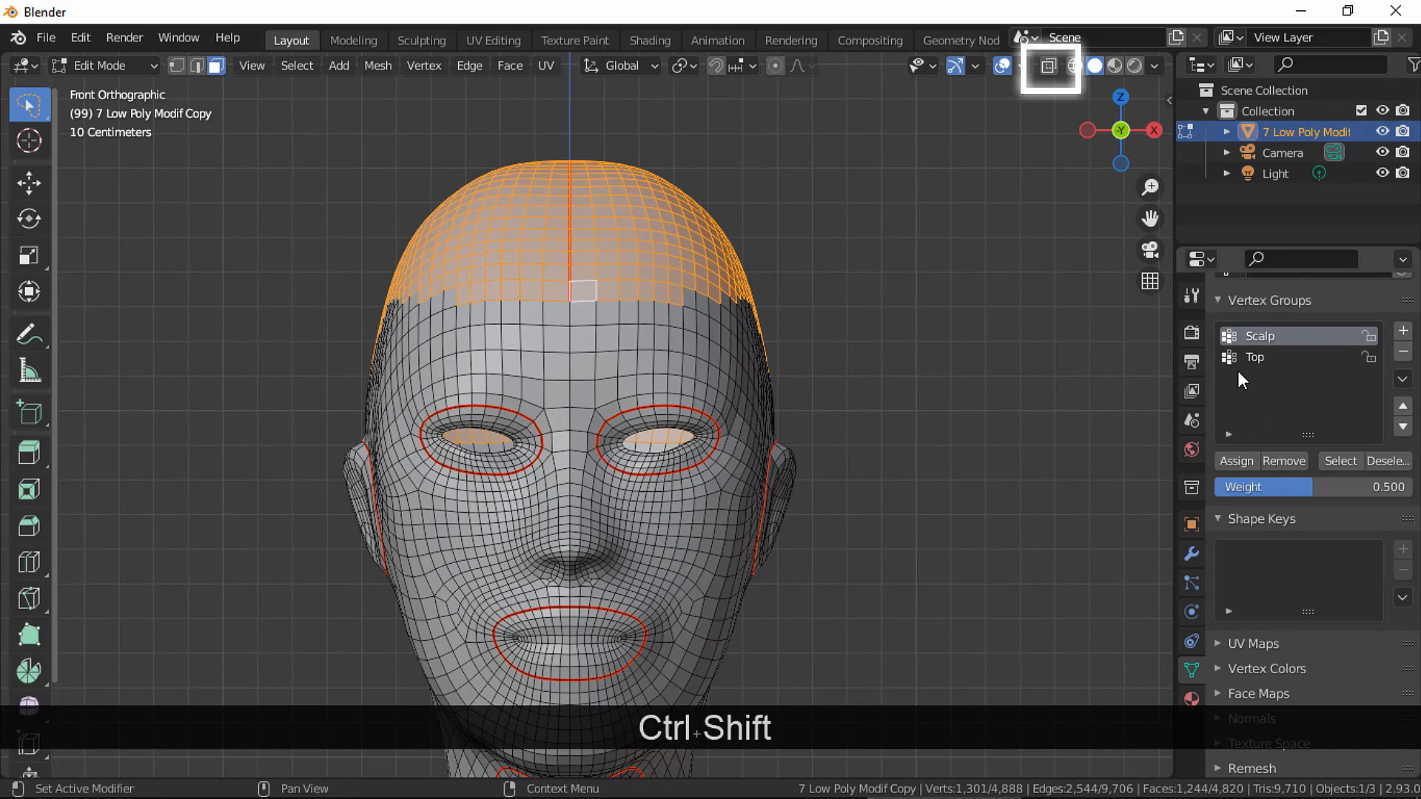
pyautogui.click(1049, 65)
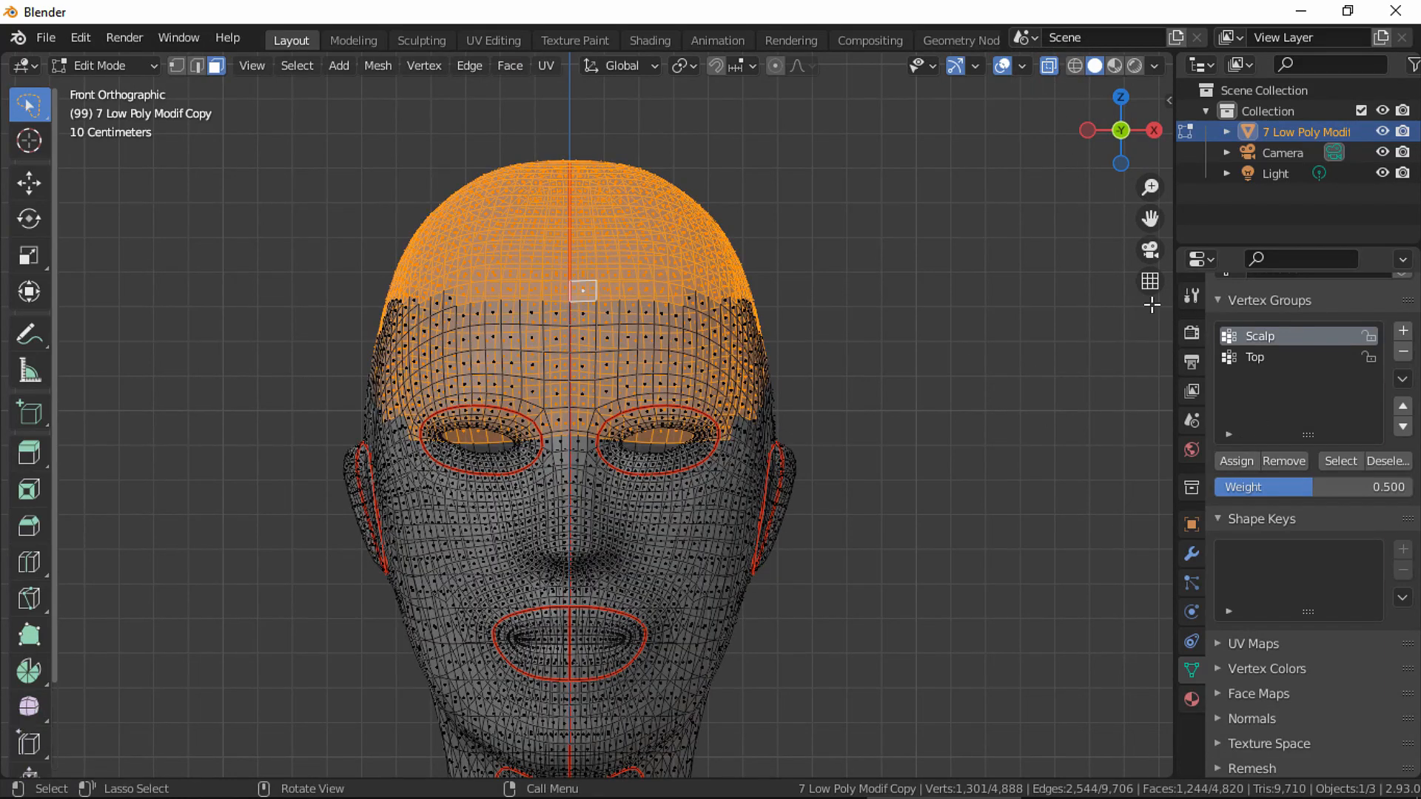
pyautogui.click(1258, 355)
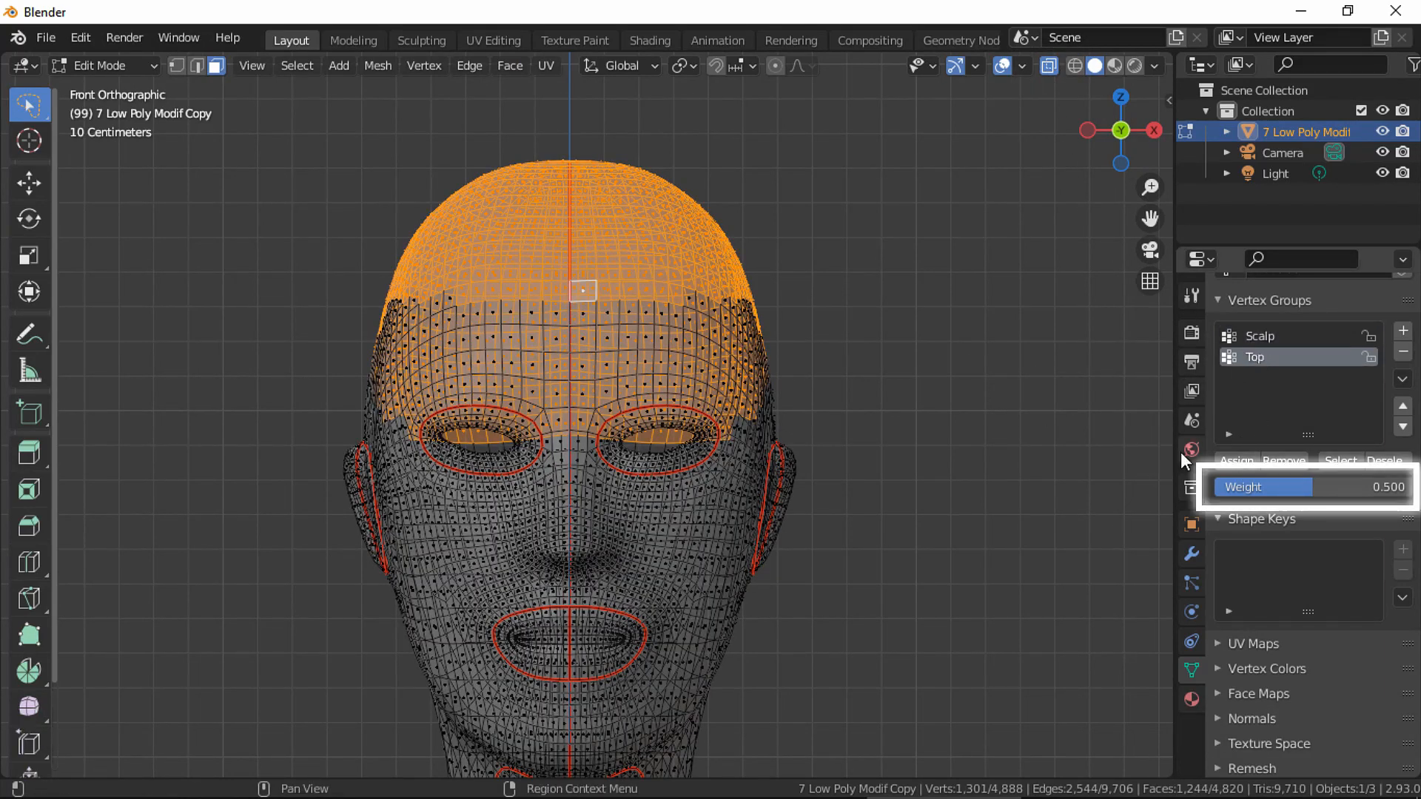
pyautogui.moveTo(1303, 487); pyautogui.dragTo(1370, 490)
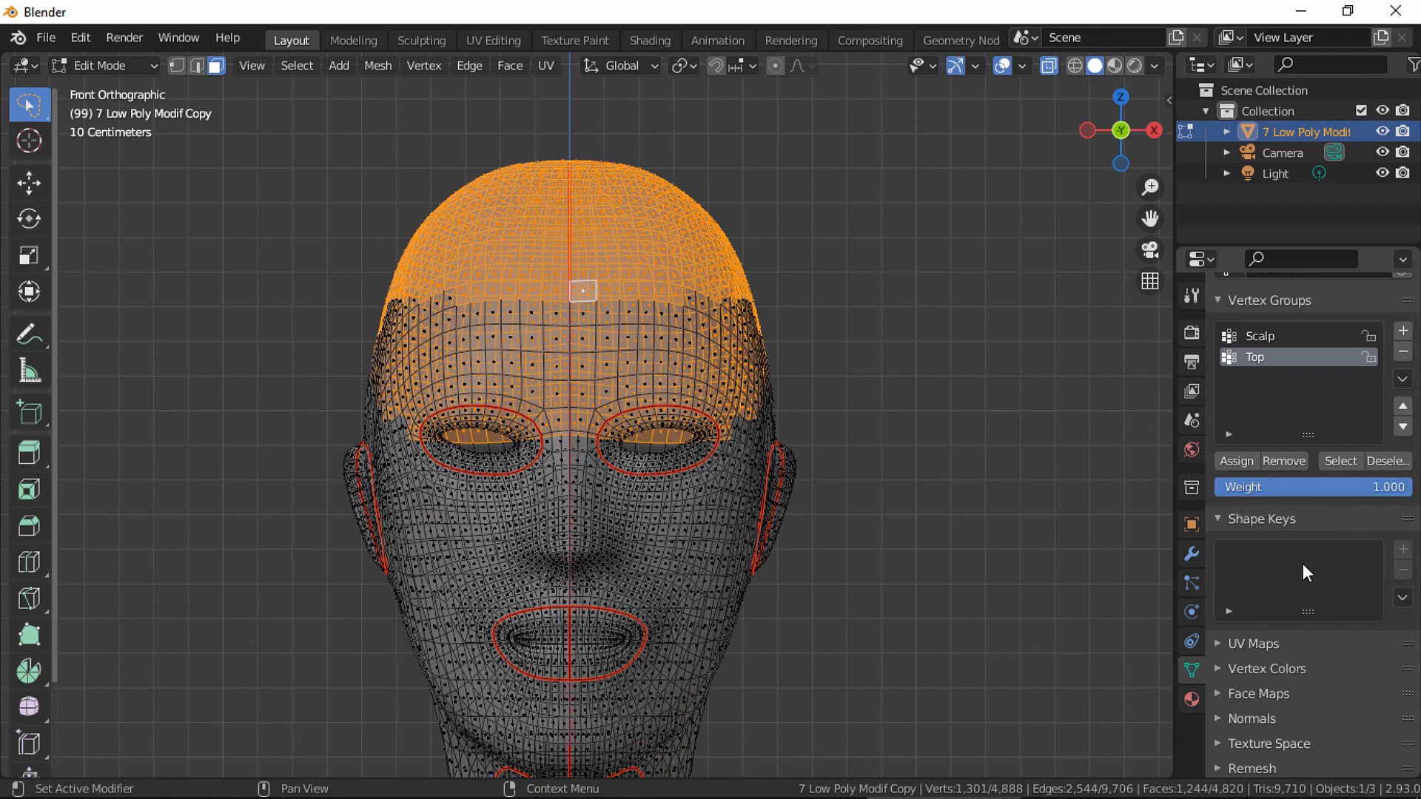
pyautogui.click(1236, 461)
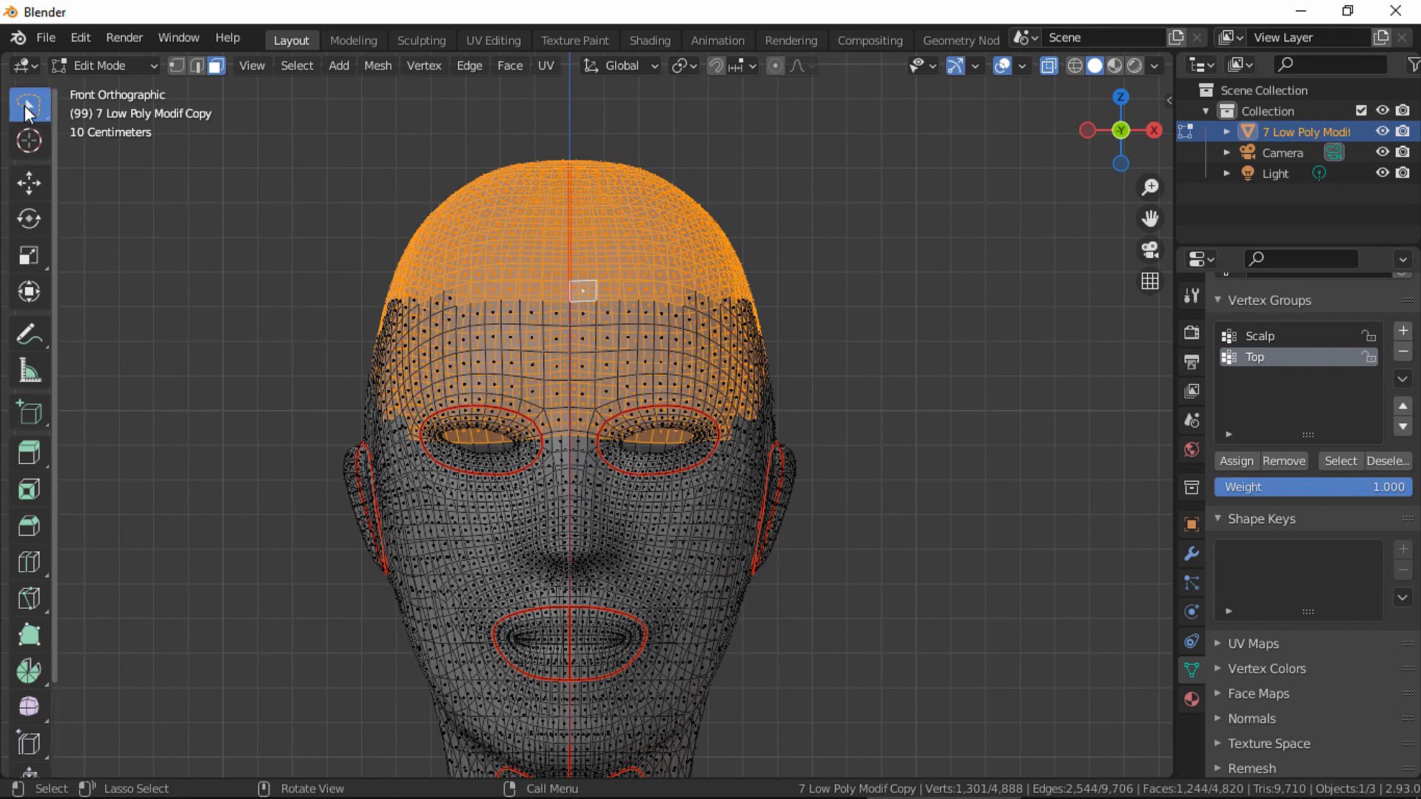
# Box-select the faces from the front hairline down to nose level, through the head, and remove them from the Top vertex group.
pyautogui.moveTo(28, 105)
pyautogui.mouseDown()
pyautogui.moveTo(64, 112)
pyautogui.moveTo(89, 151)
pyautogui.mouseUp()
pyautogui.moveTo(931, 553); pyautogui.dragTo(215, 291)
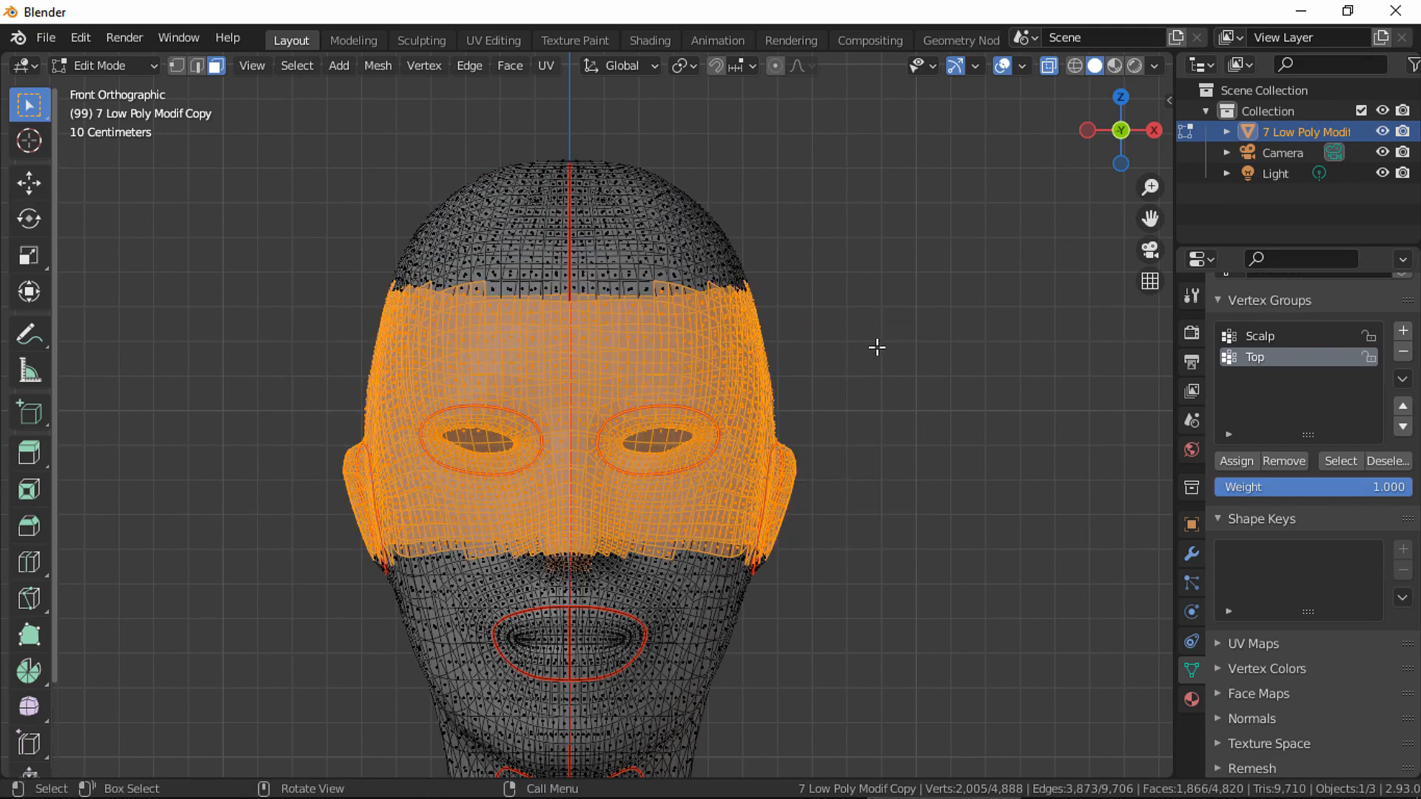
pyautogui.moveTo(877, 347); pyautogui.dragTo(955, 396, button='middle')
pyautogui.click(1386, 461)
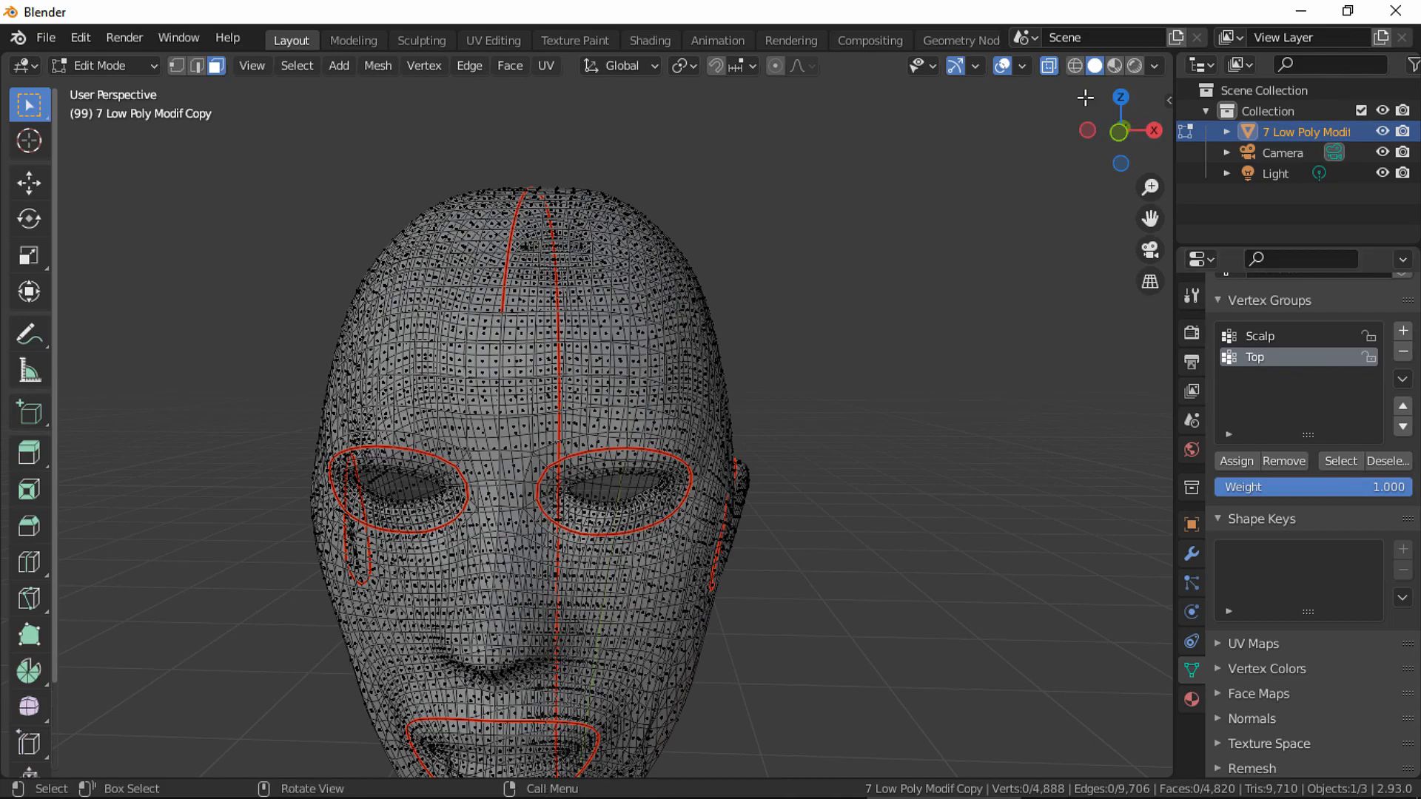
# Disable X-ray, select the Top vertex group's faces to check its coverage, and return to Object Mode.
pyautogui.click(1051, 67)
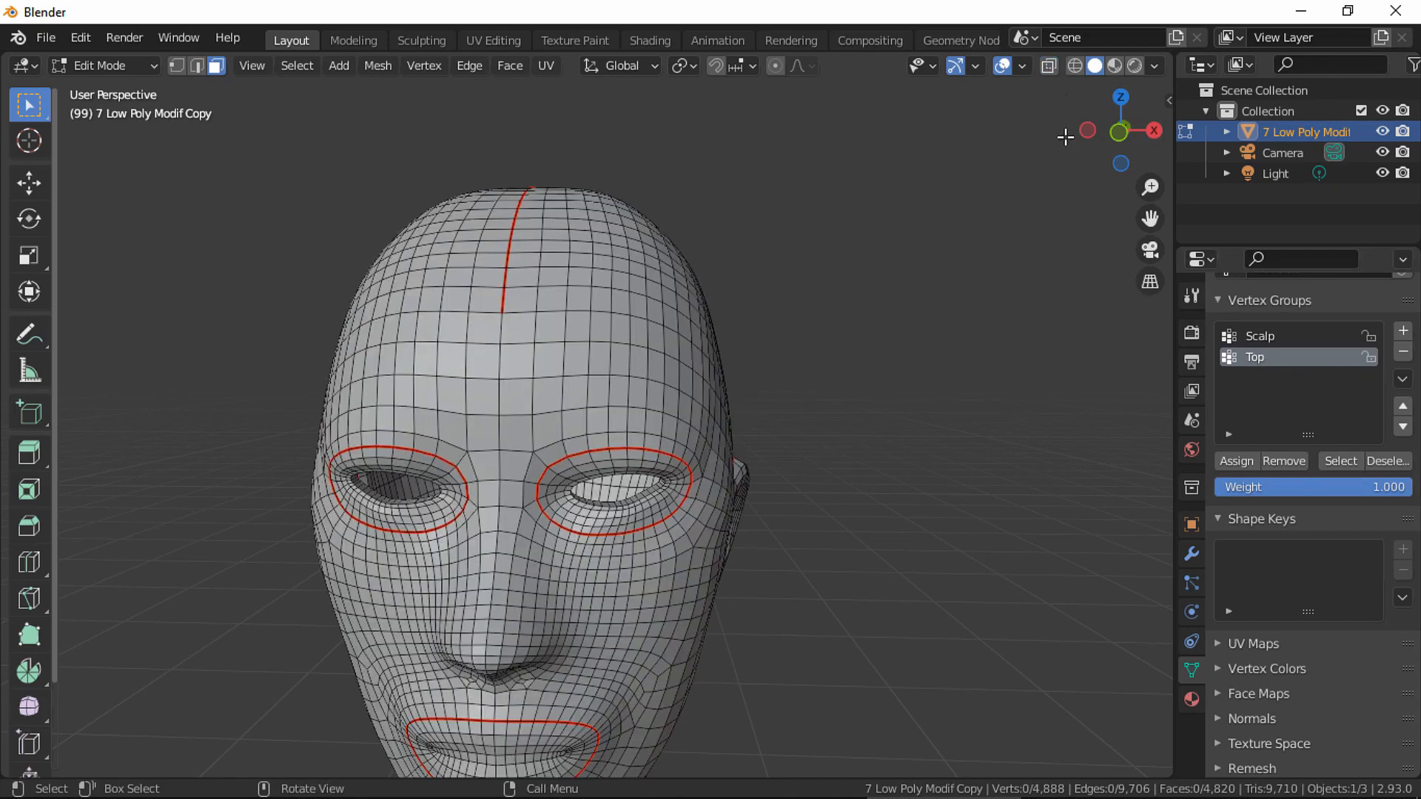
pyautogui.click(1336, 462)
pyautogui.moveTo(806, 387); pyautogui.dragTo(758, 425, button='middle')
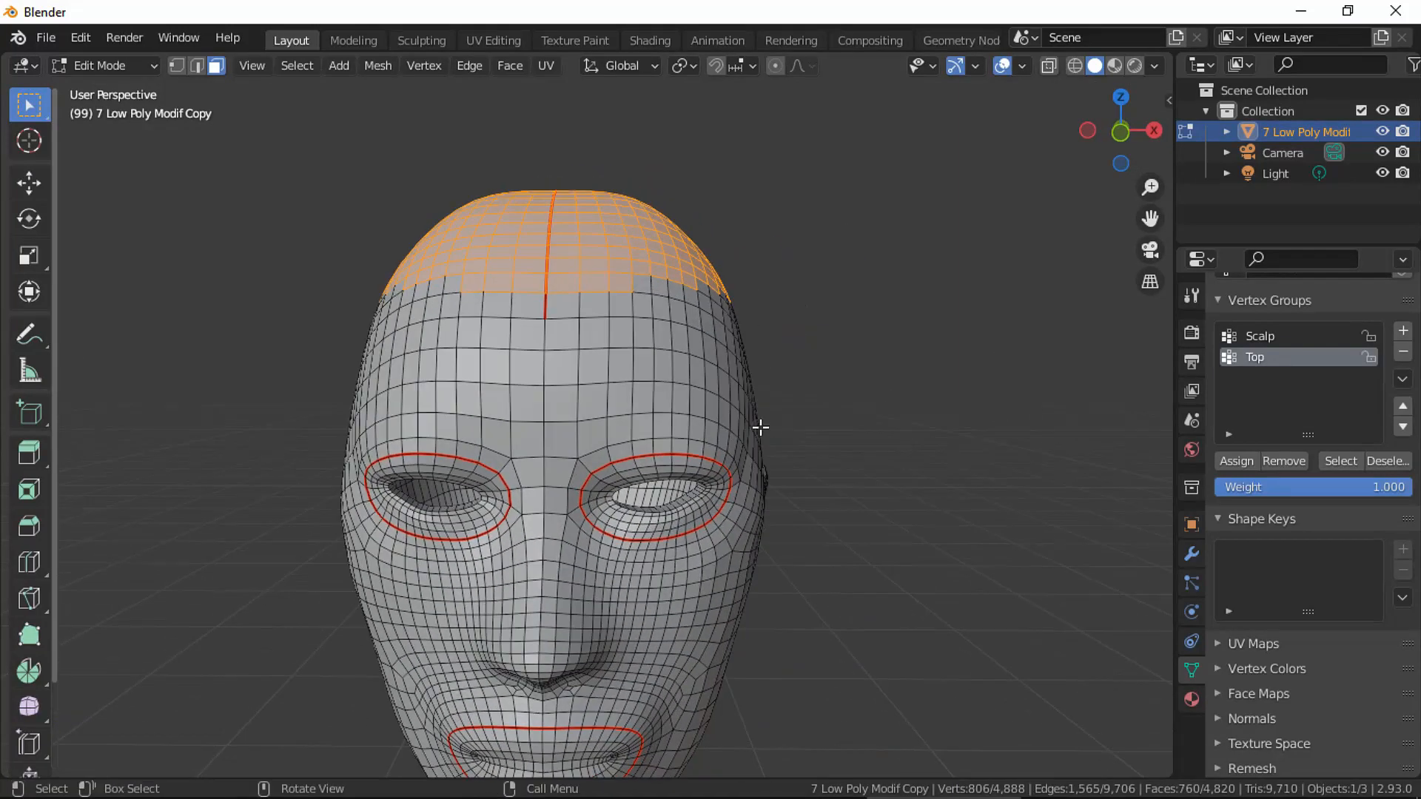
pyautogui.click(133, 67)
pyautogui.click(115, 86)
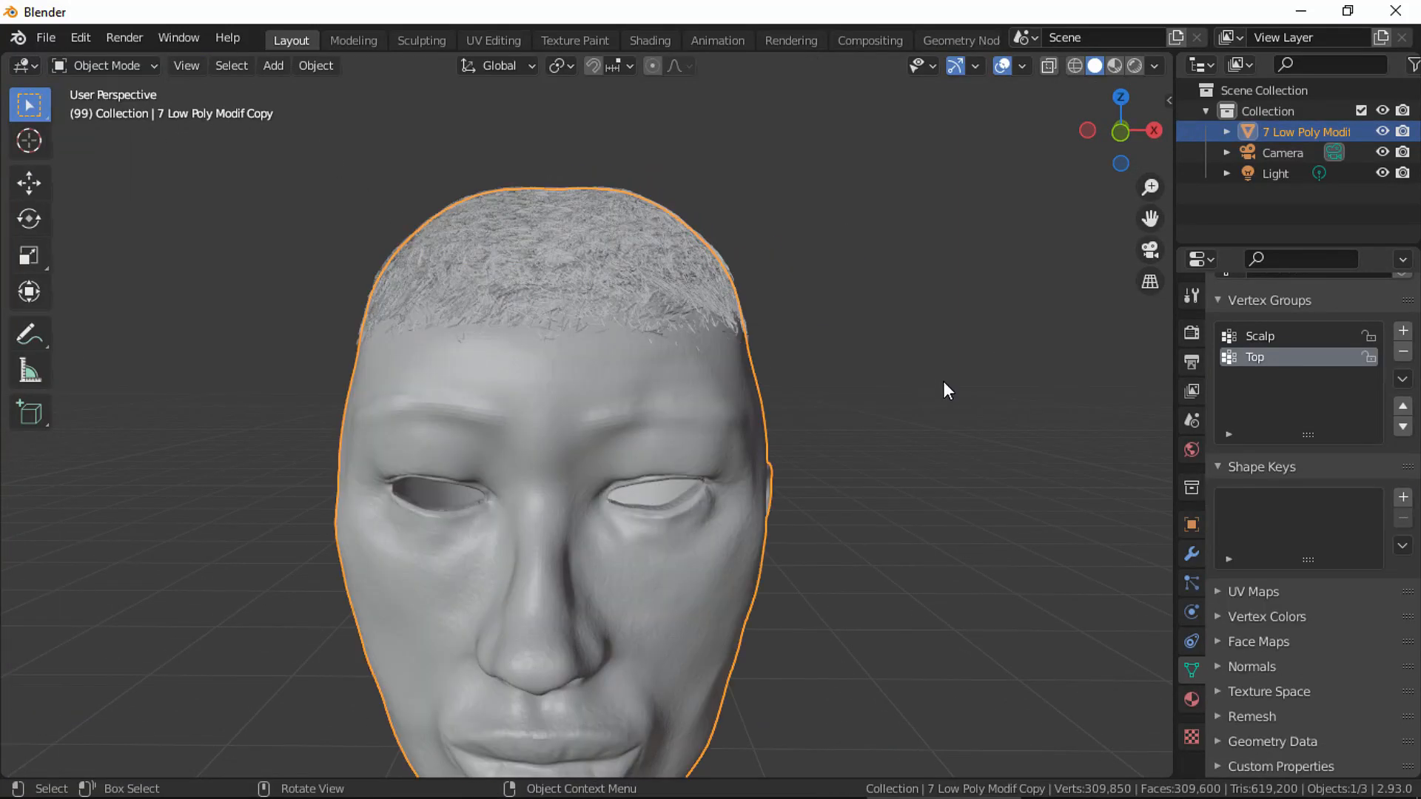
# Add a second particle system to the head, set it to Hair with Advanced options, and set its Number to 0.
pyautogui.click(1192, 582)
pyautogui.scroll(3, 1266, 414)
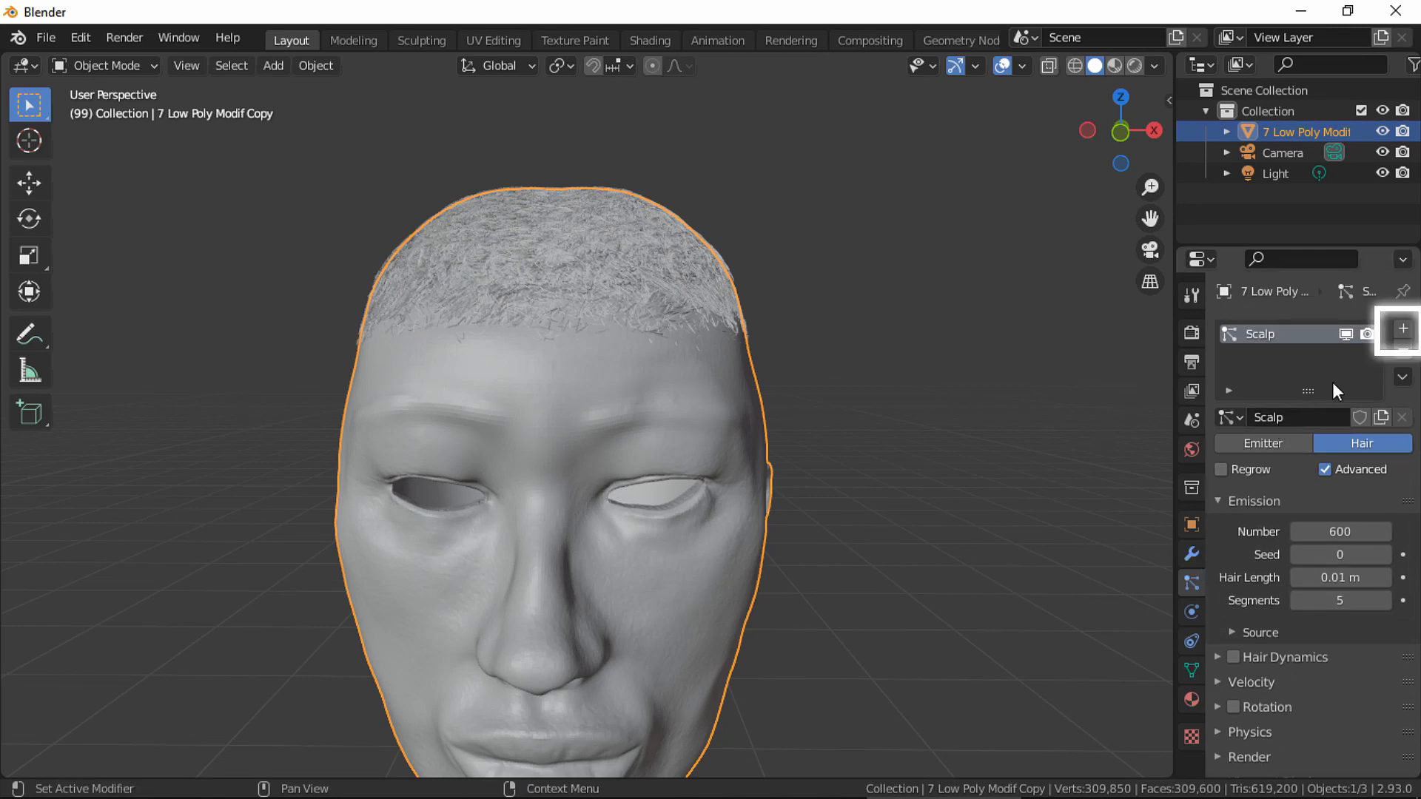
pyautogui.click(1402, 330)
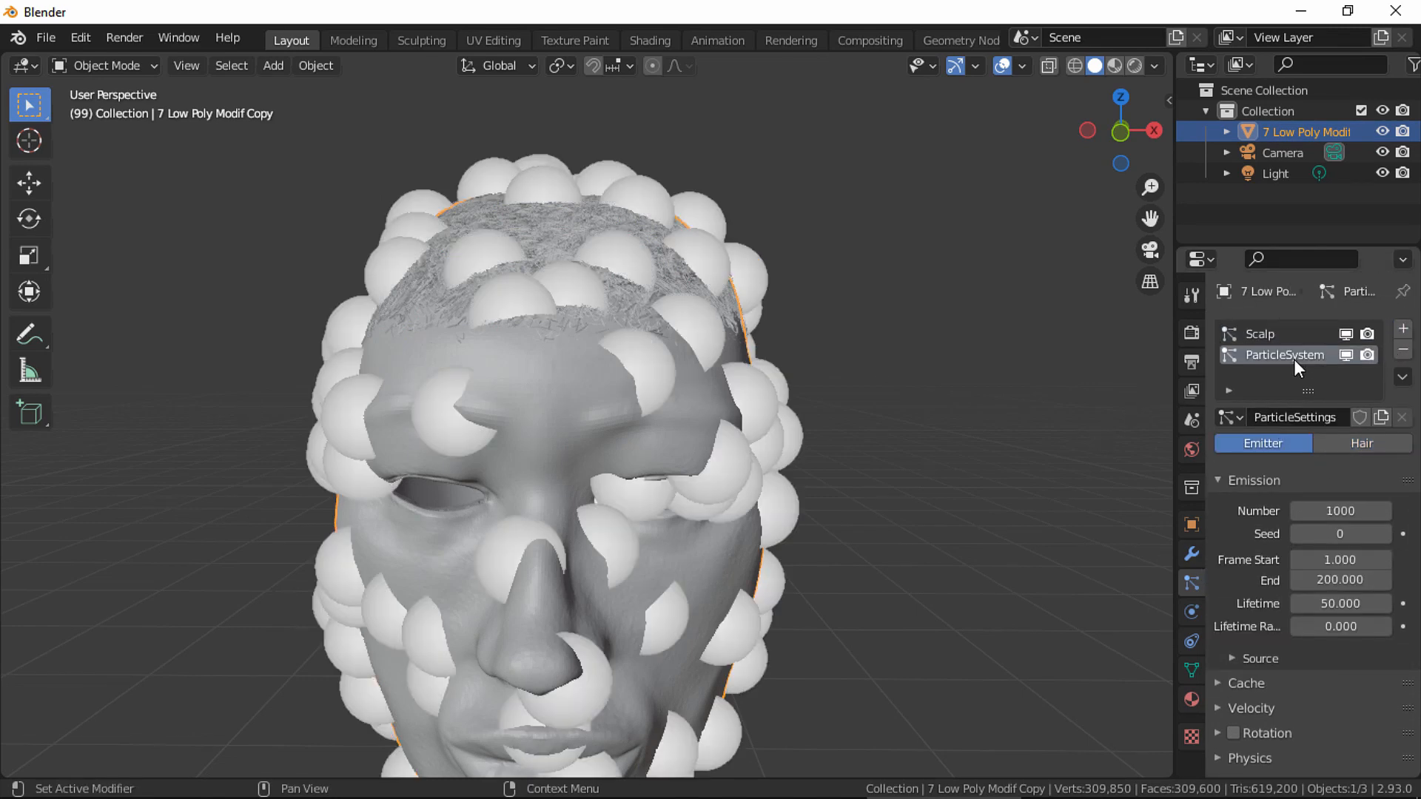
pyautogui.click(1334, 442)
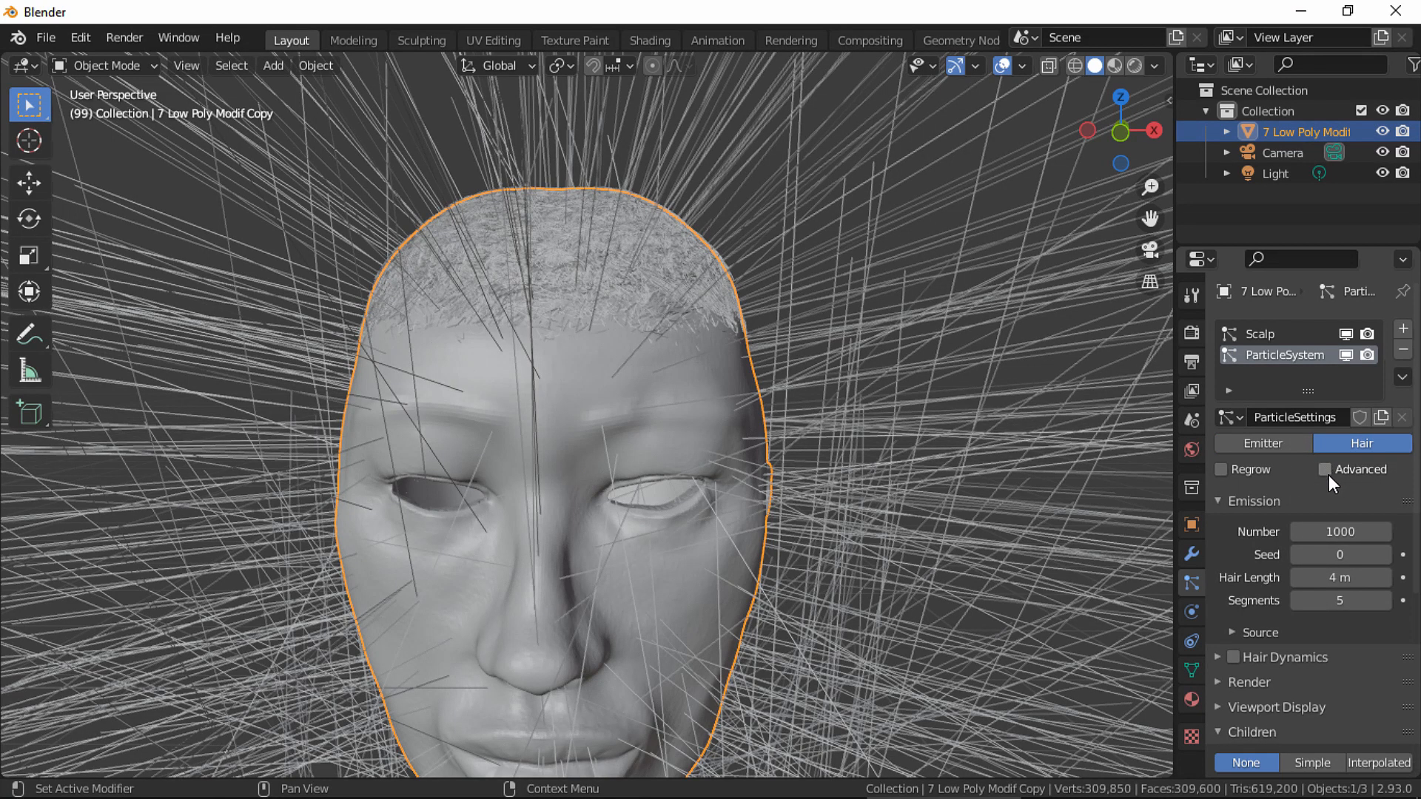
pyautogui.click(1325, 471)
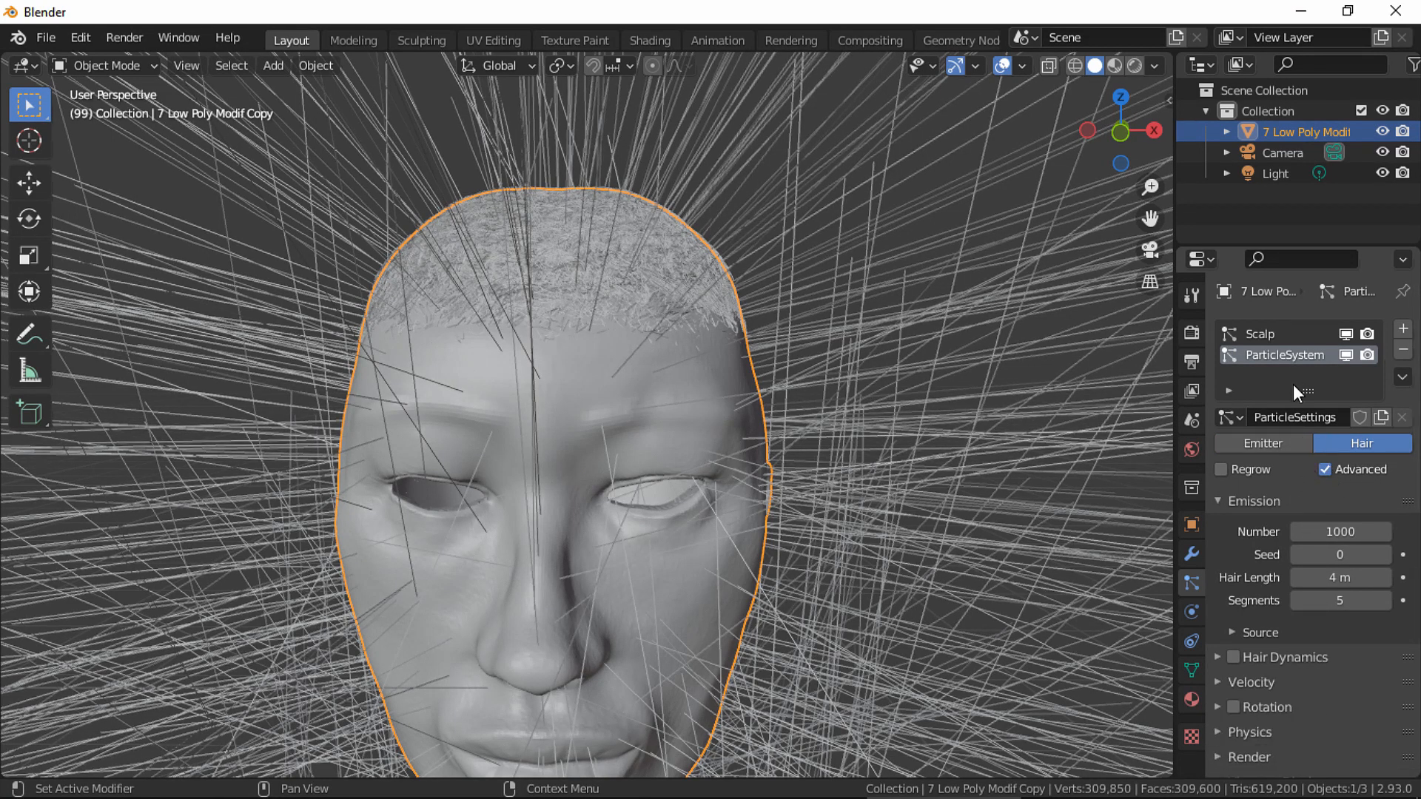
pyautogui.click(1329, 529)
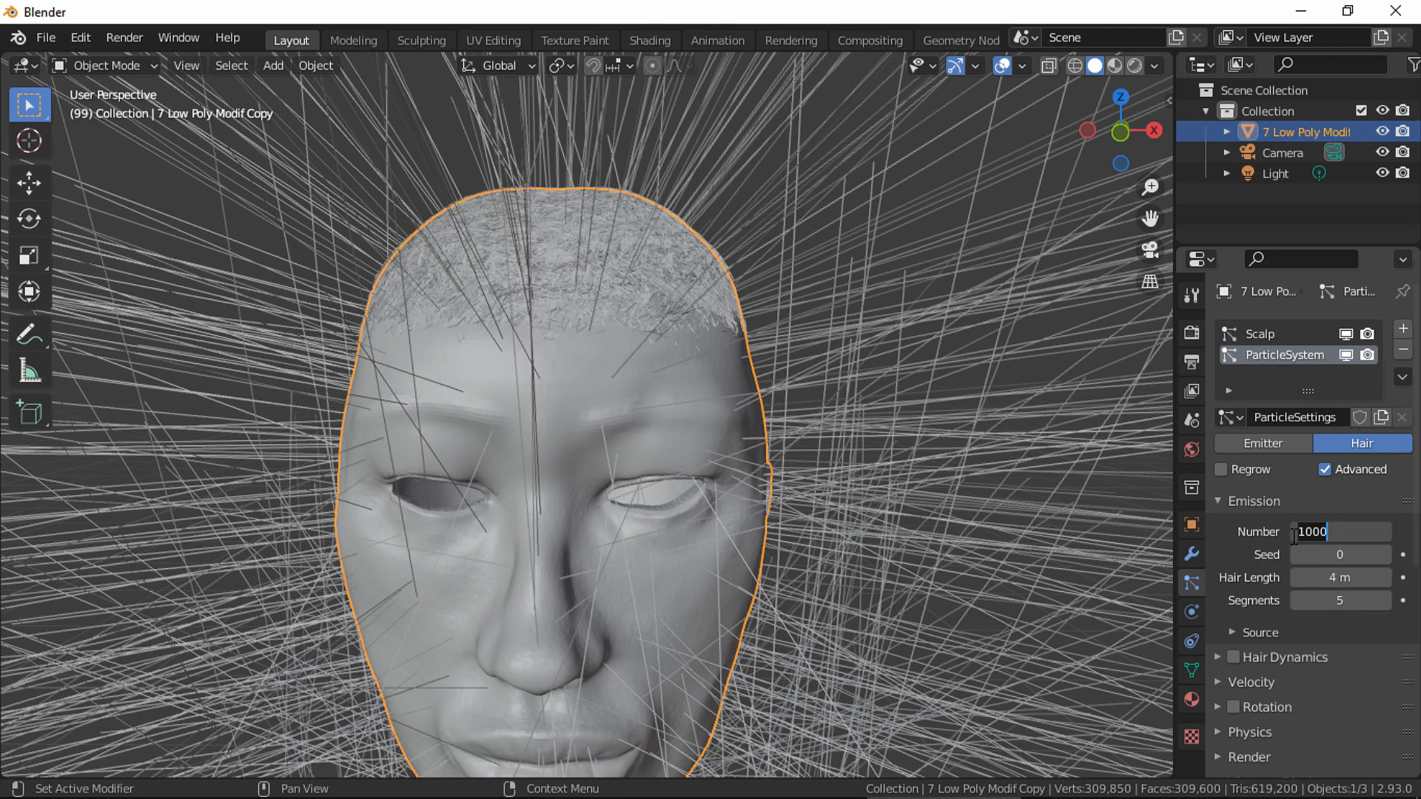
pyautogui.write('0')
pyautogui.press('Return')
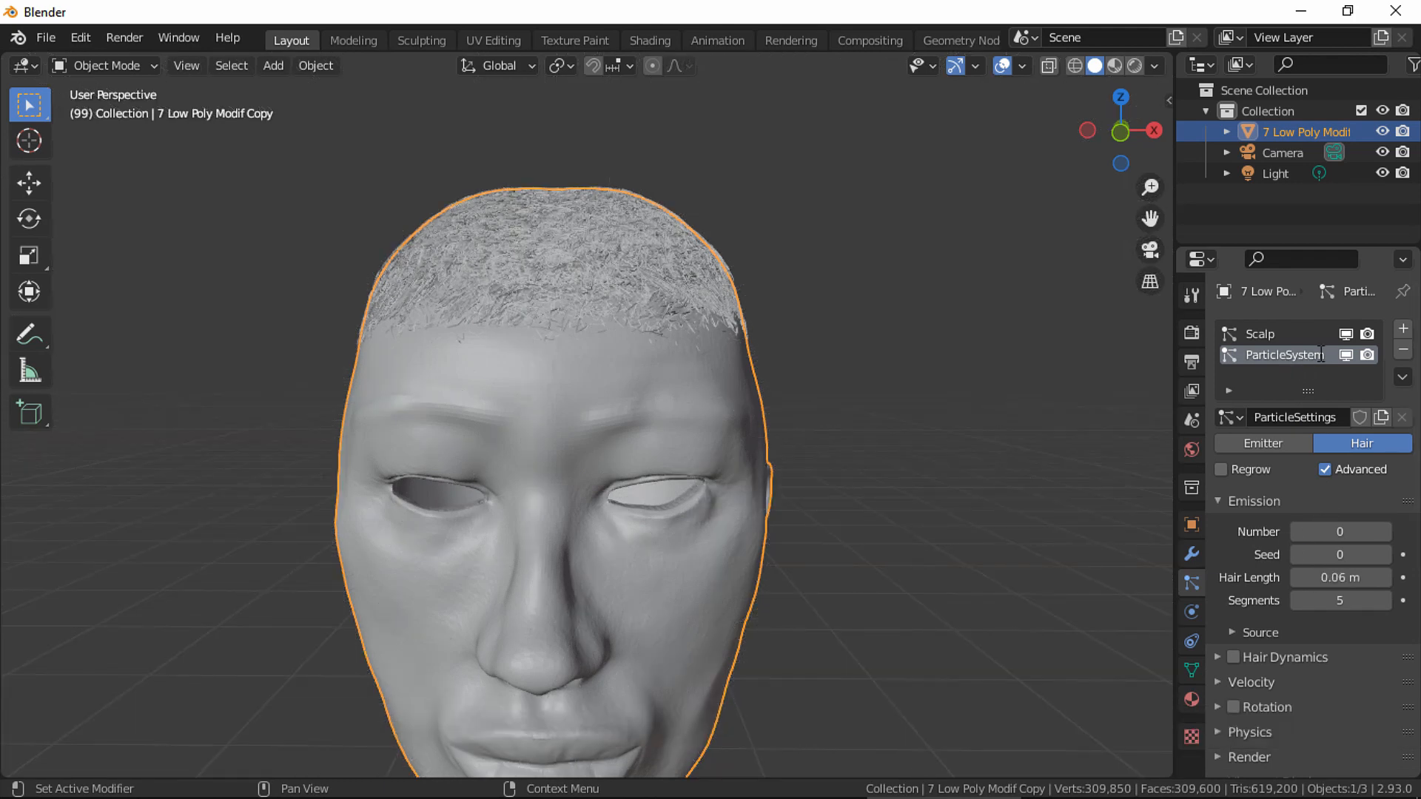
# Rename both the new particle system and its particle settings to Top.
pyautogui.doubleClick(1321, 355)
pyautogui.write('Top')
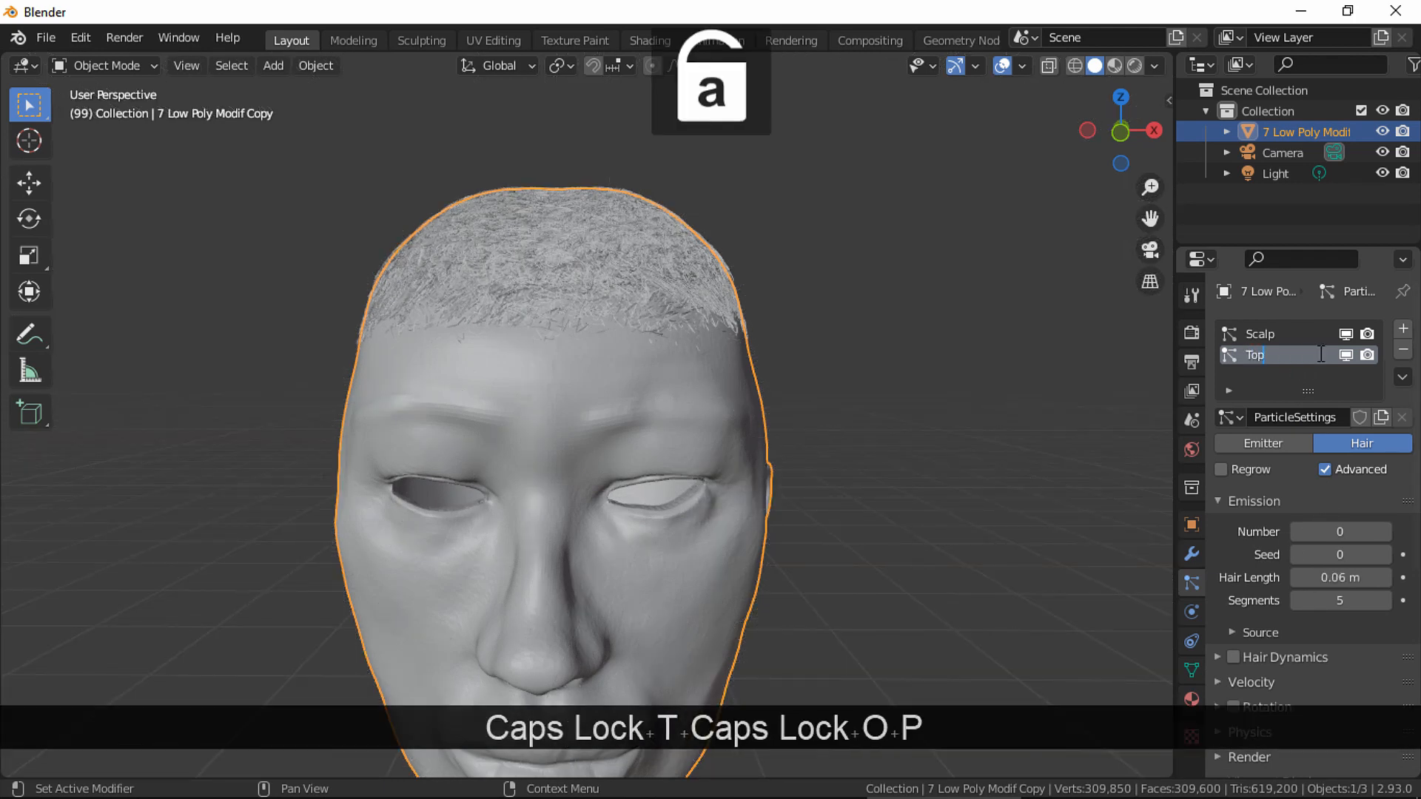
pyautogui.click(1299, 417)
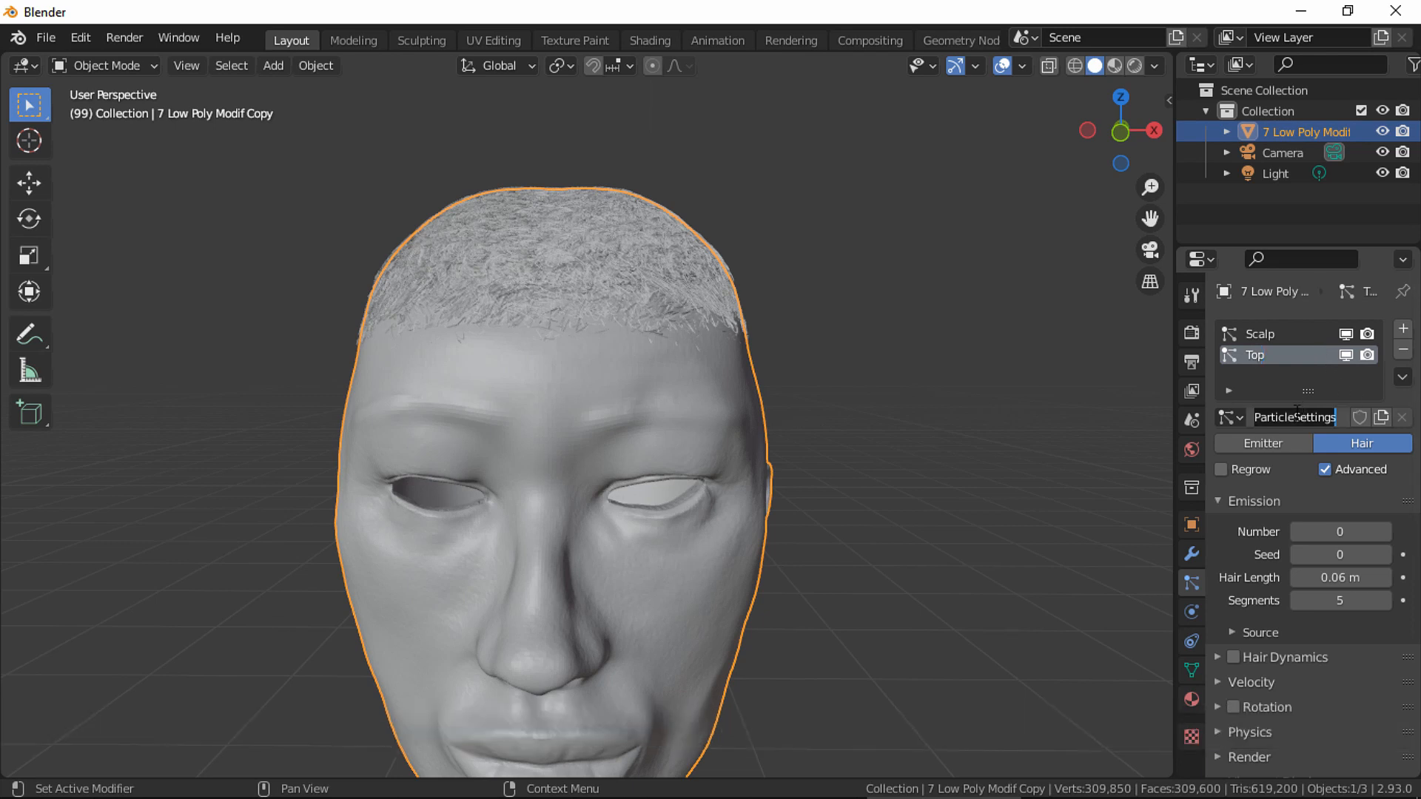
pyautogui.write('Top')
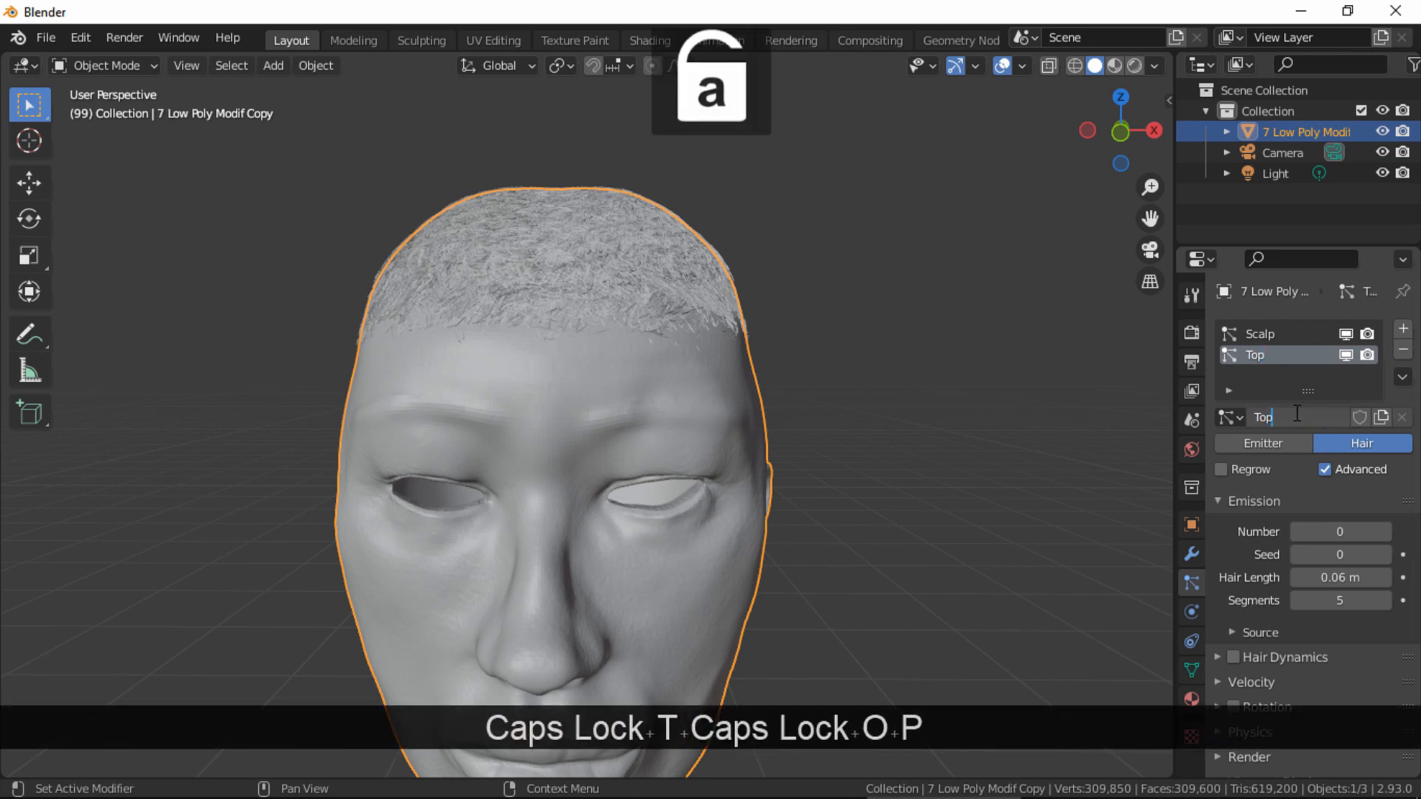
pyautogui.press('Return')
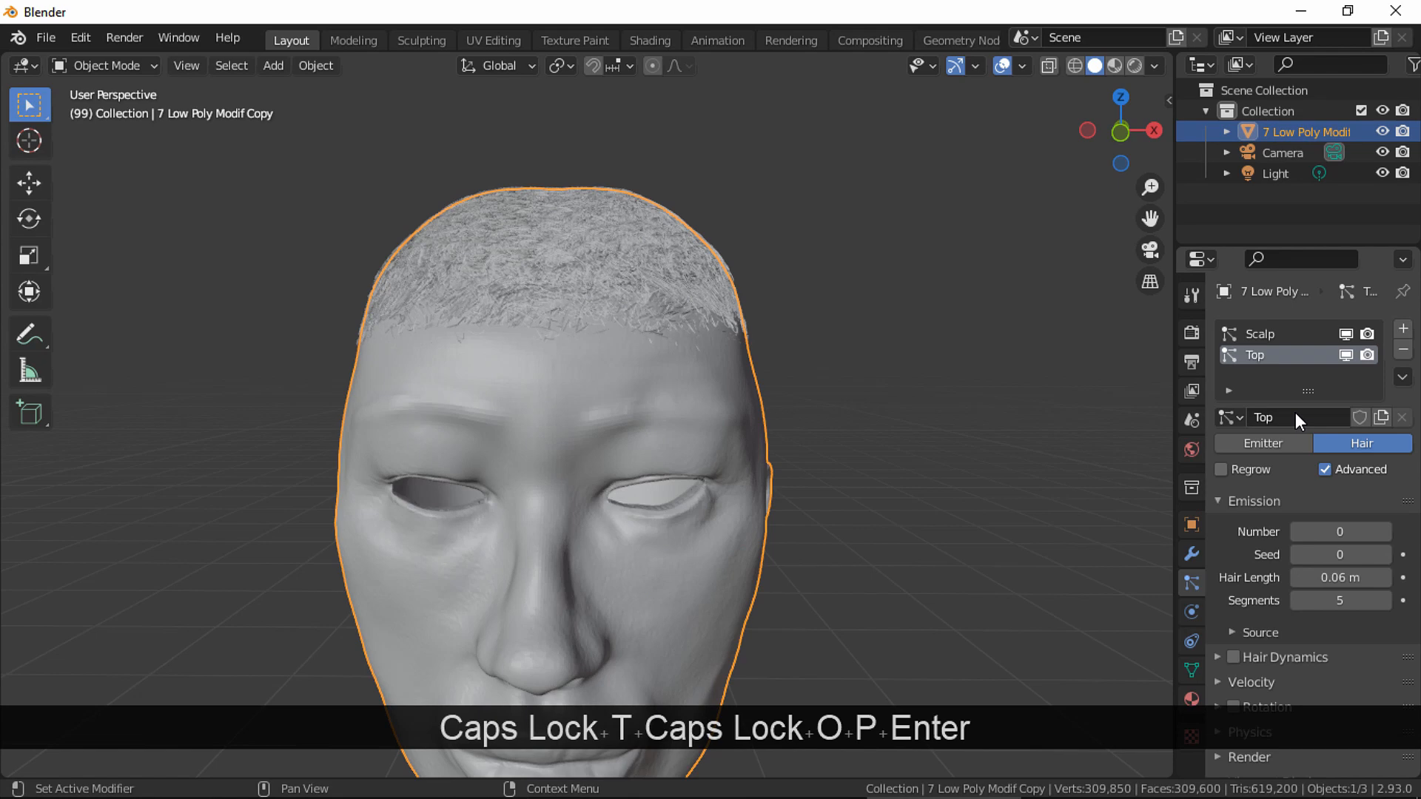
# Hide the Scalp particle system in the viewport and set the Top system's Hair Length to 0.06 m.
pyautogui.click(1346, 334)
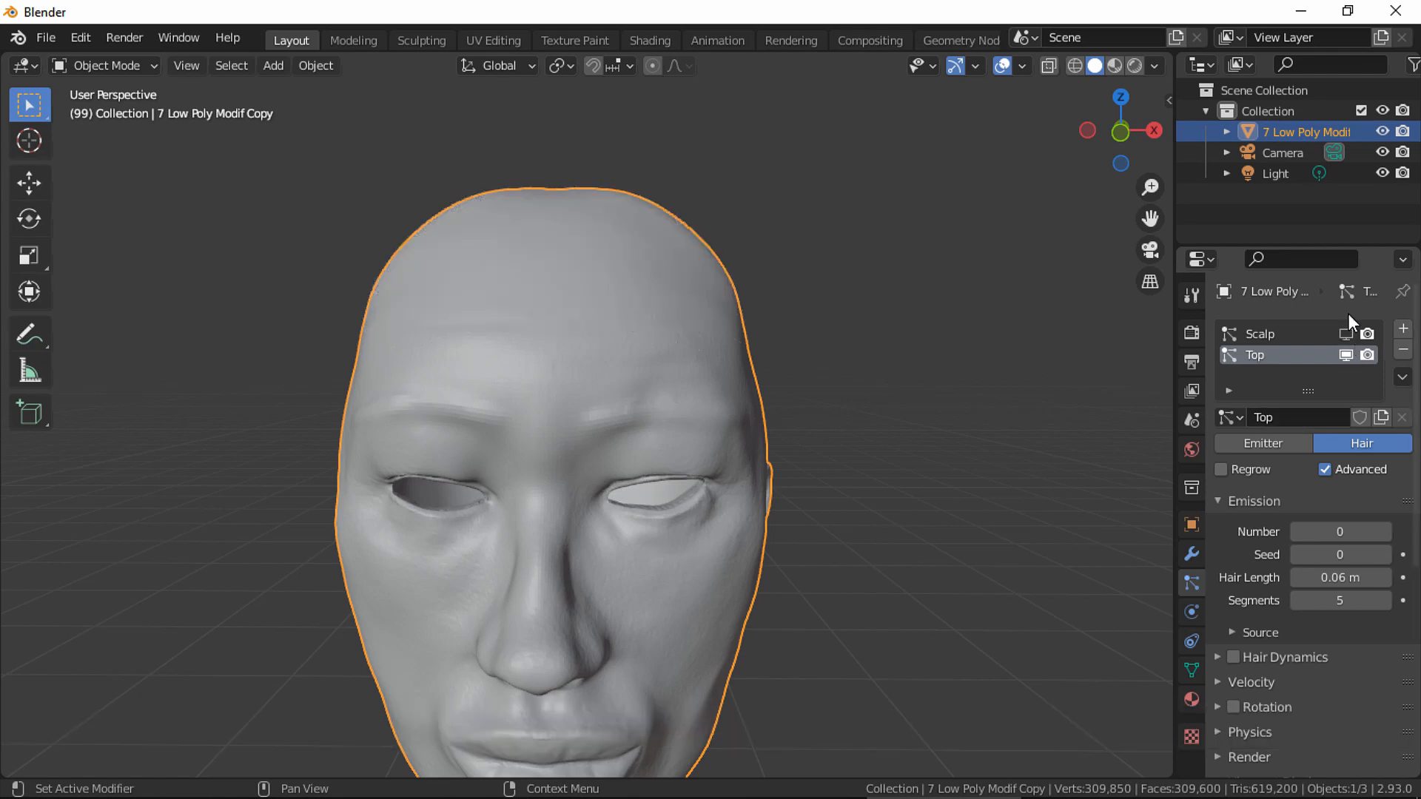
pyautogui.moveTo(790, 433); pyautogui.dragTo(844, 436, button='middle')
pyautogui.click(1363, 578)
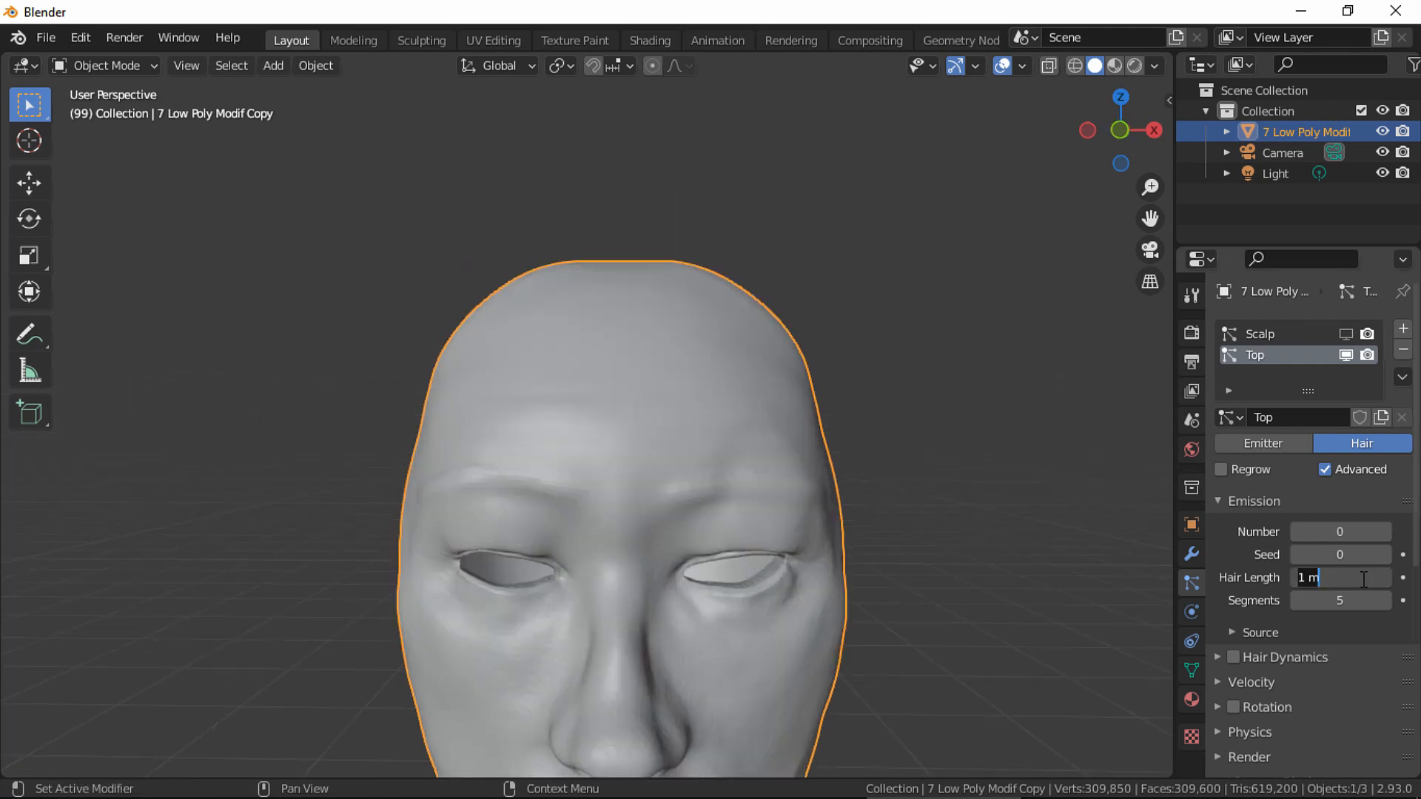
pyautogui.write('0.06')
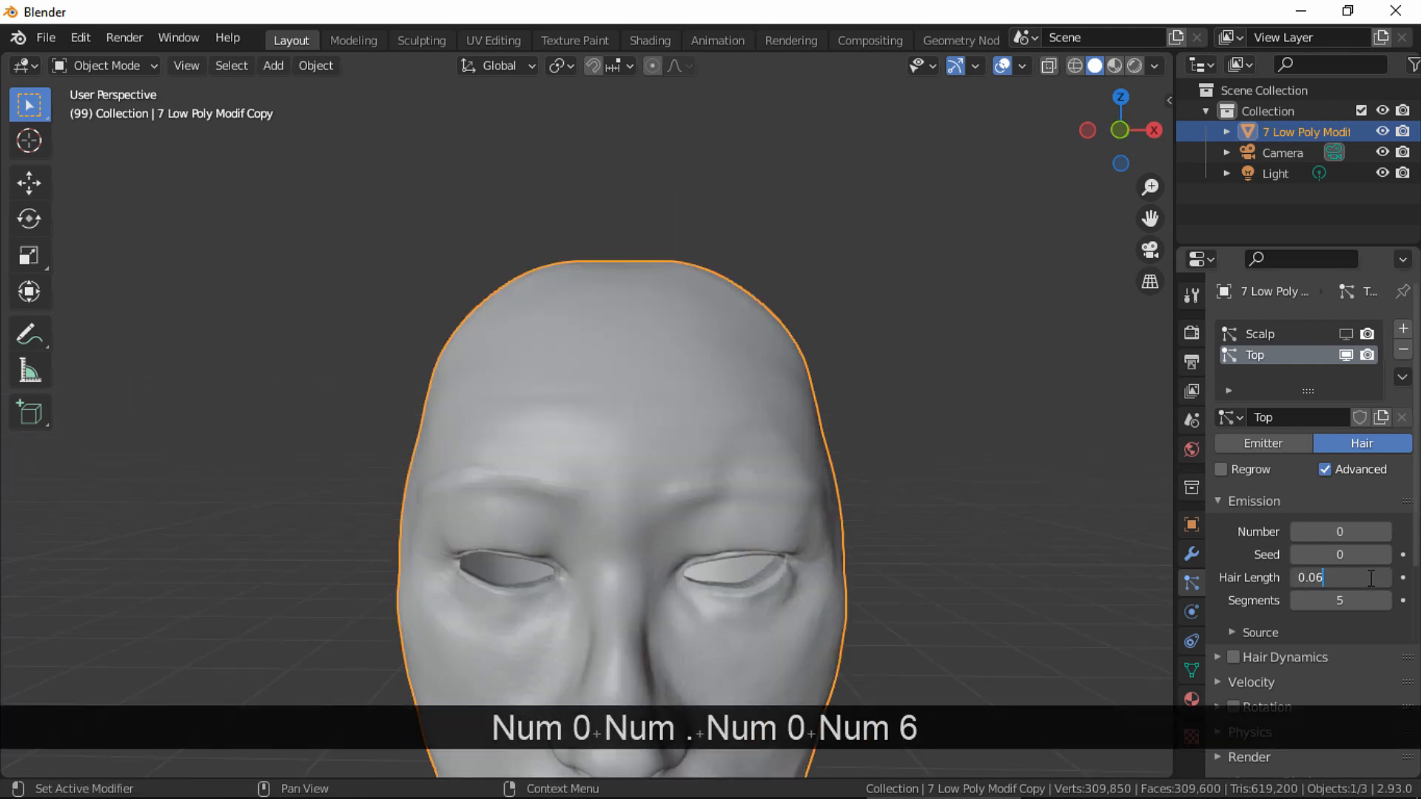
pyautogui.press('Return')
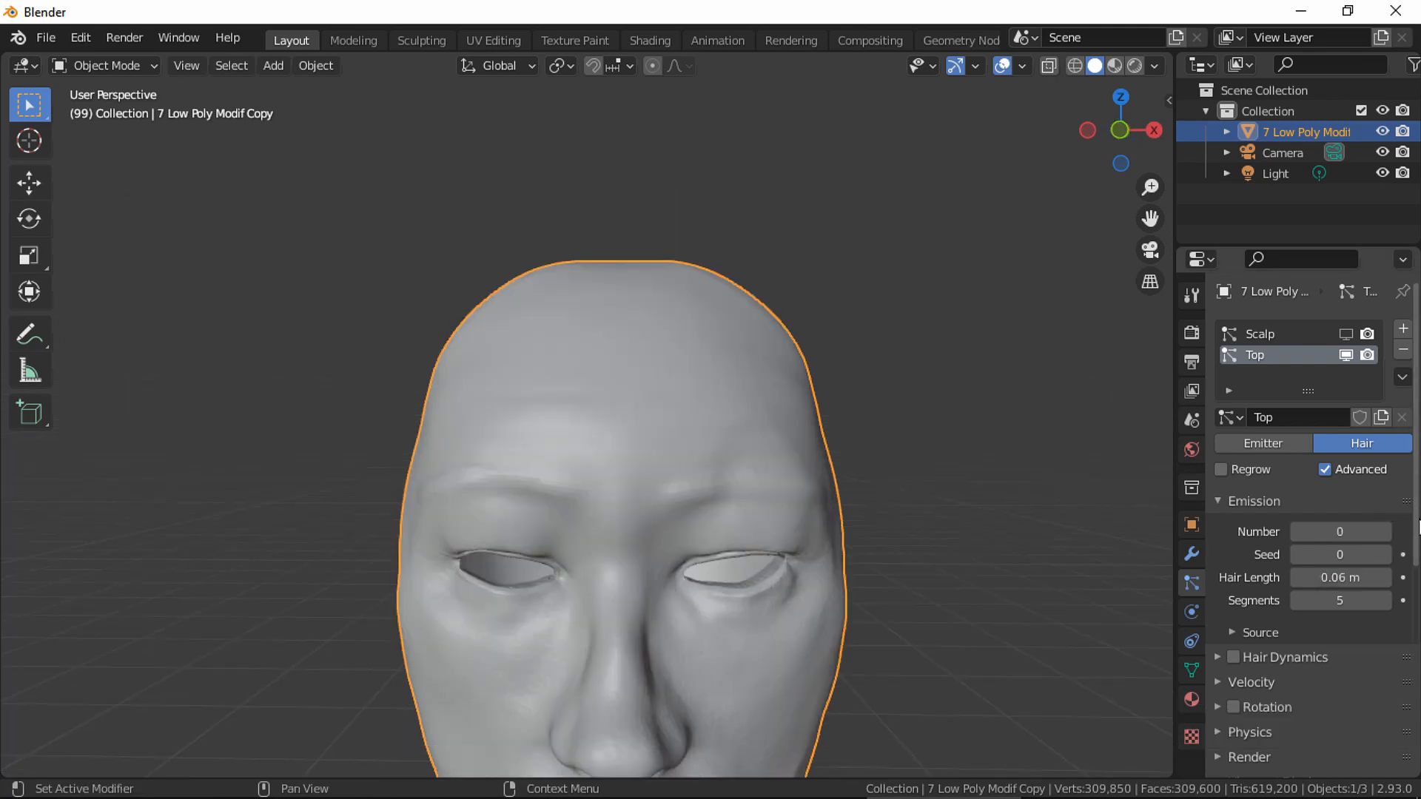
# Assign the Top vertex group to the Density and Length of the Top particle system.
pyautogui.moveTo(1414, 527); pyautogui.dragTo(1413, 766)
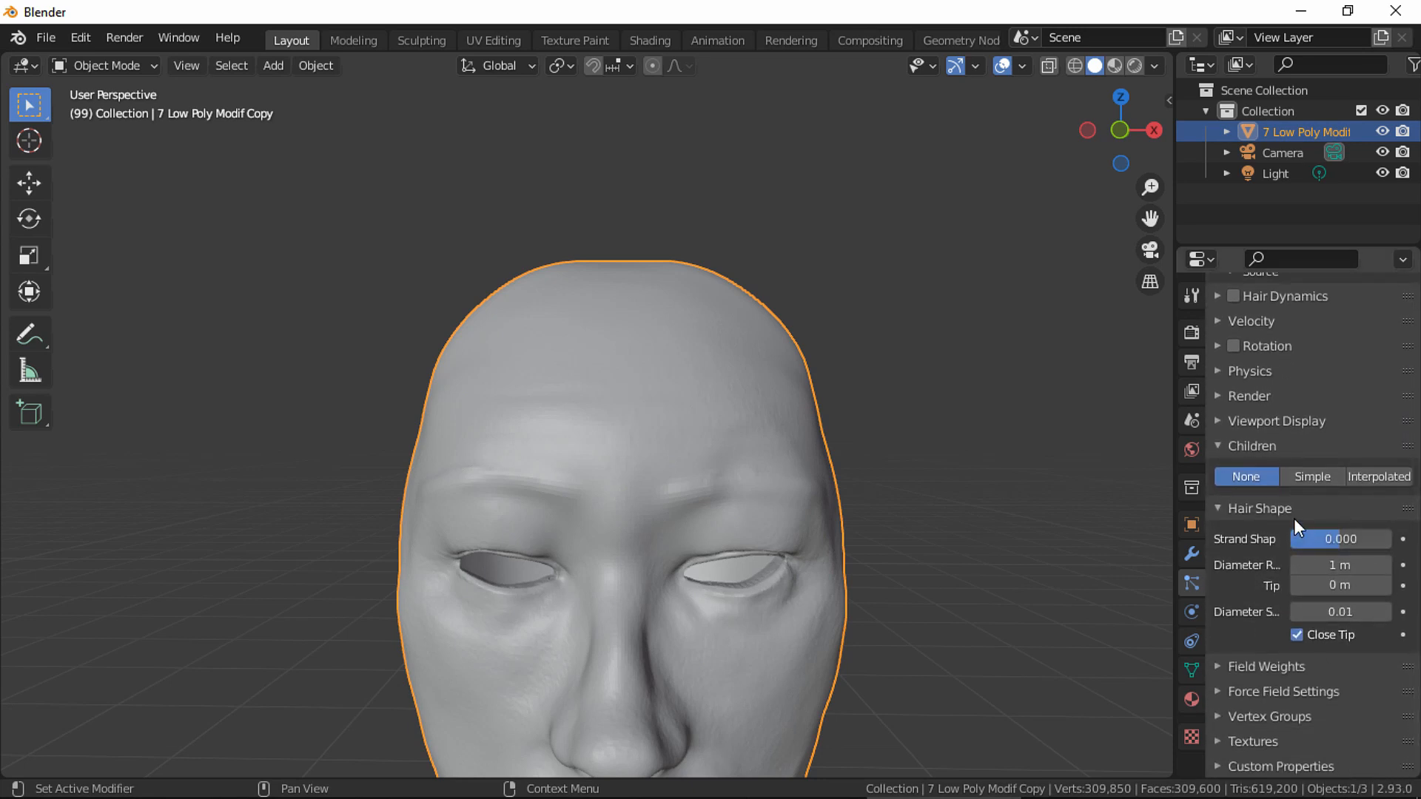
pyautogui.click(1250, 447)
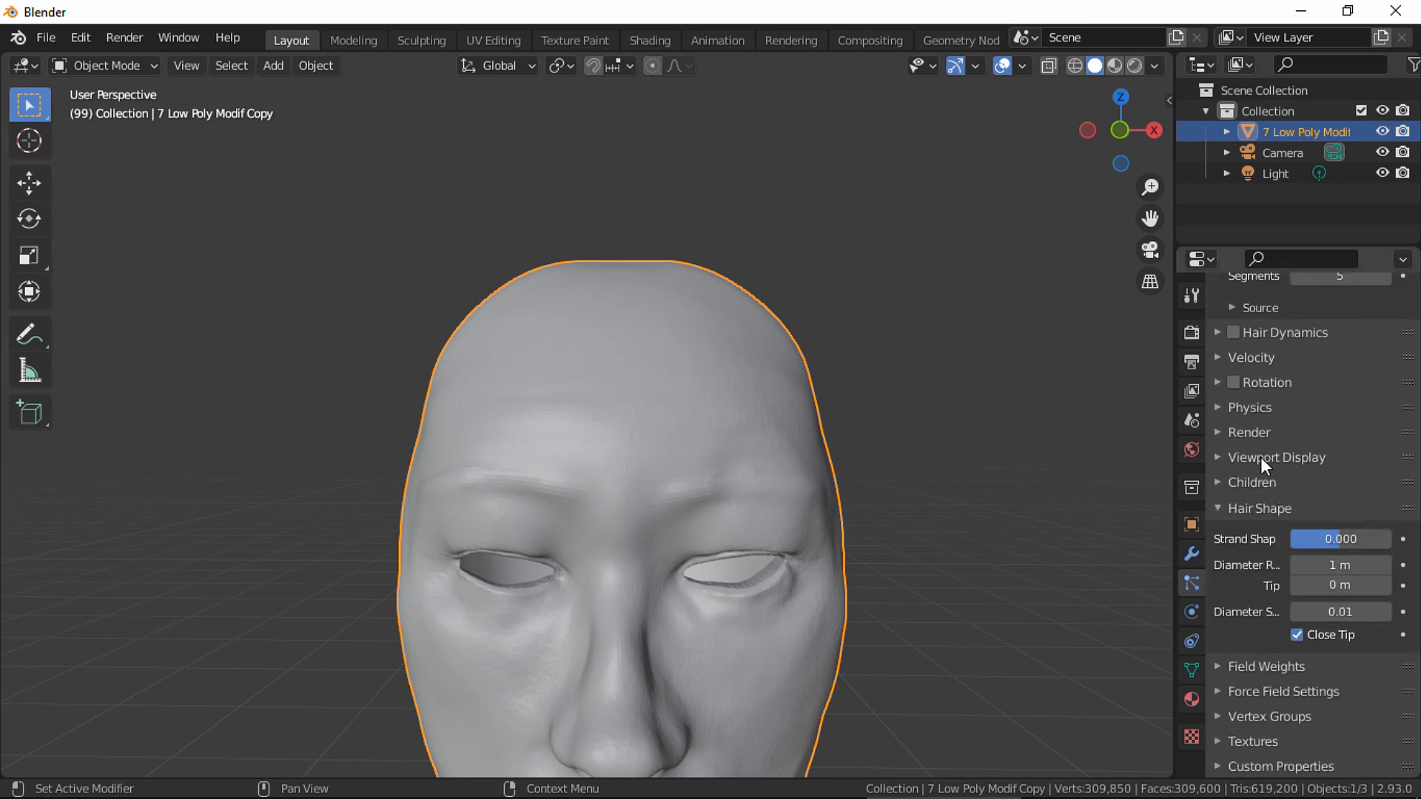
pyautogui.click(1258, 508)
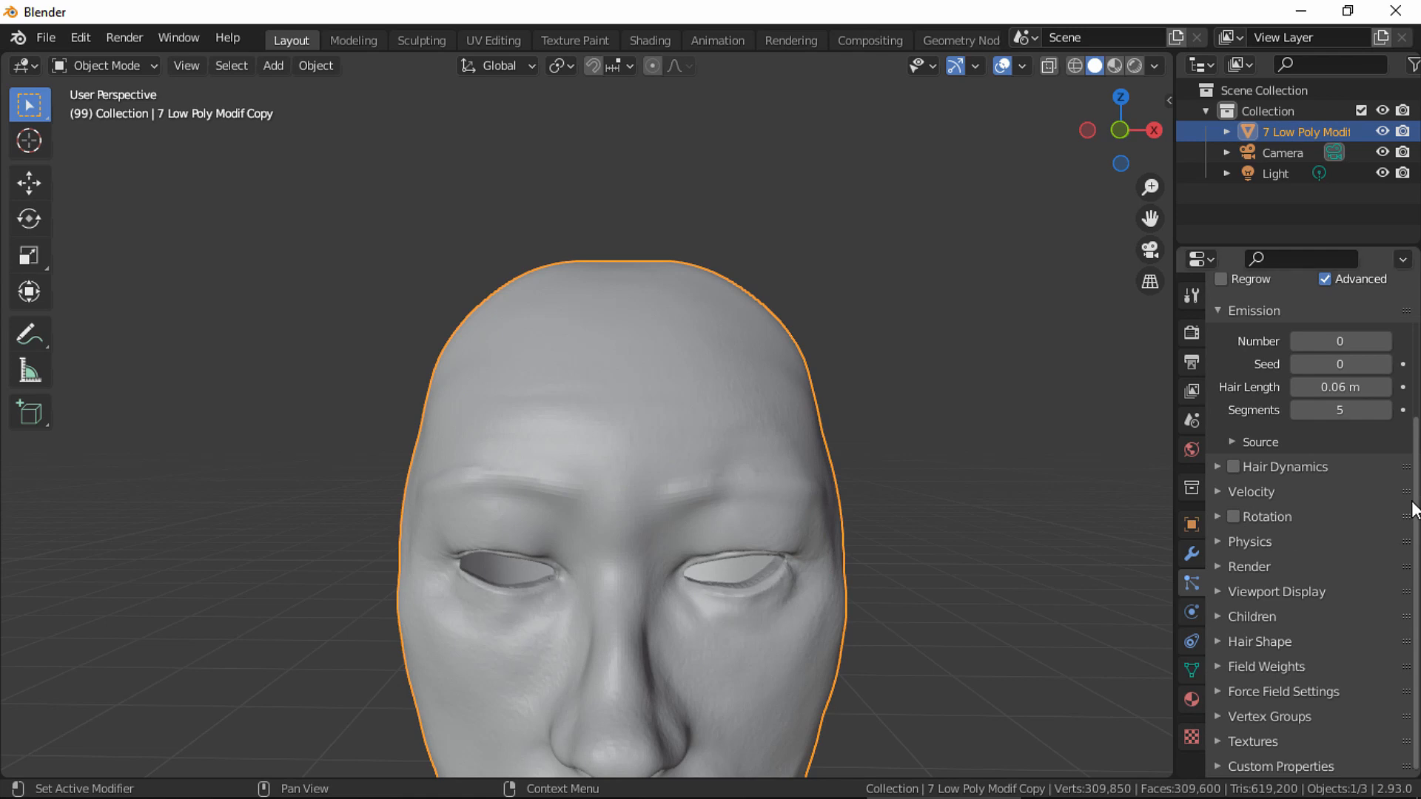
pyautogui.click(1276, 694)
pyautogui.click(1272, 694)
pyautogui.click(1268, 718)
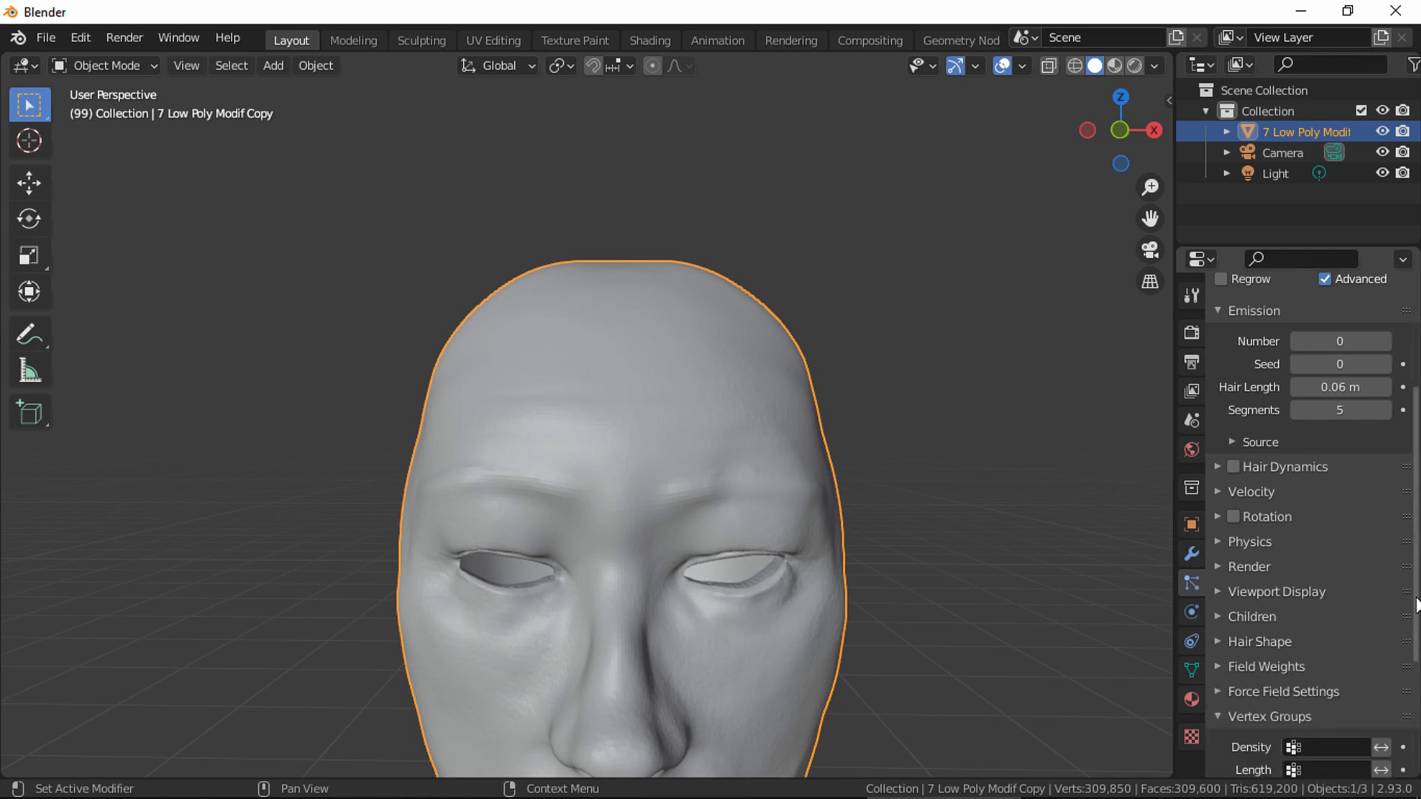
pyautogui.scroll(-6, 1406, 603)
pyautogui.click(1329, 552)
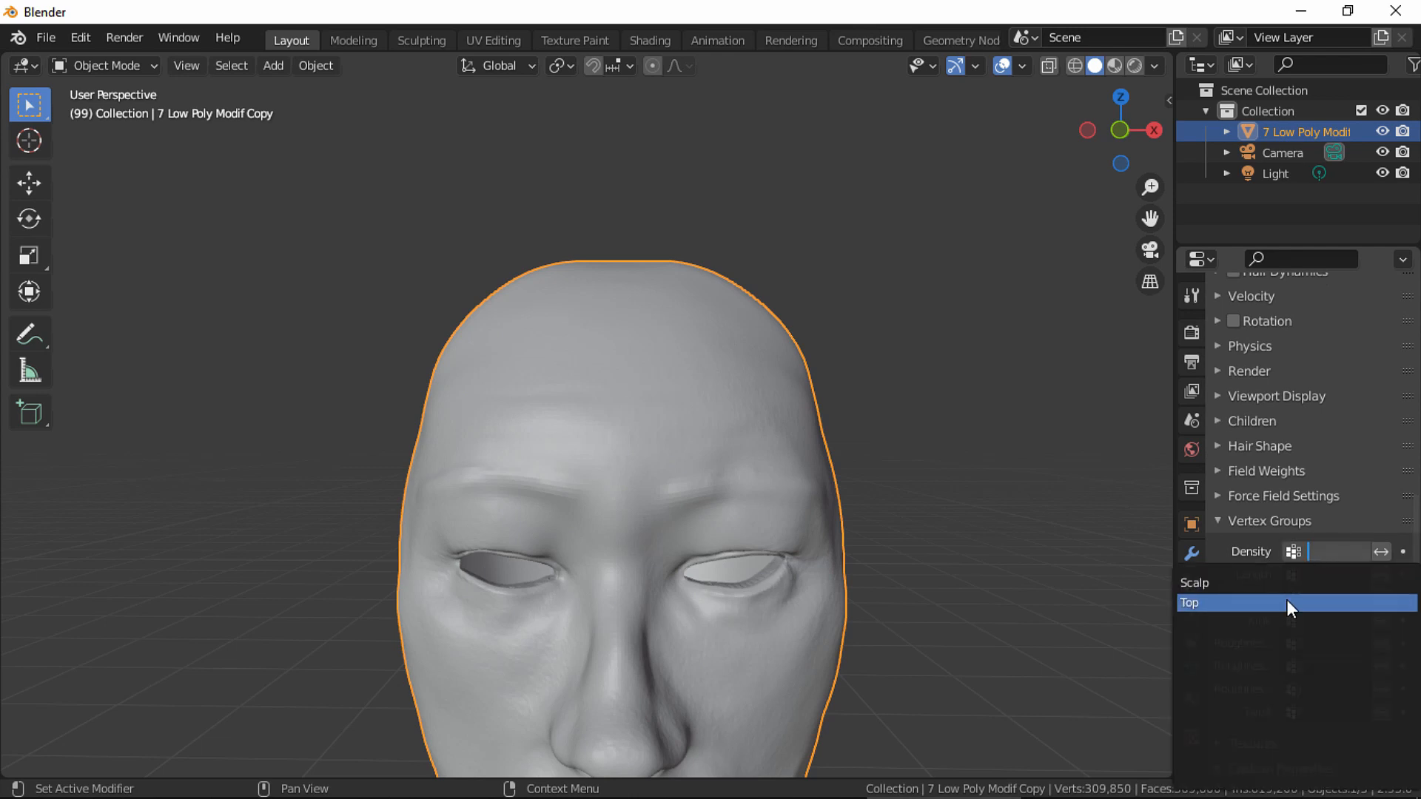
pyautogui.click(1286, 602)
pyautogui.click(1329, 575)
pyautogui.click(1258, 380)
# Assign the Top vertex group to Clump, Kink, all three Roughness entries and Twist of the Top particle system.
pyautogui.click(1326, 598)
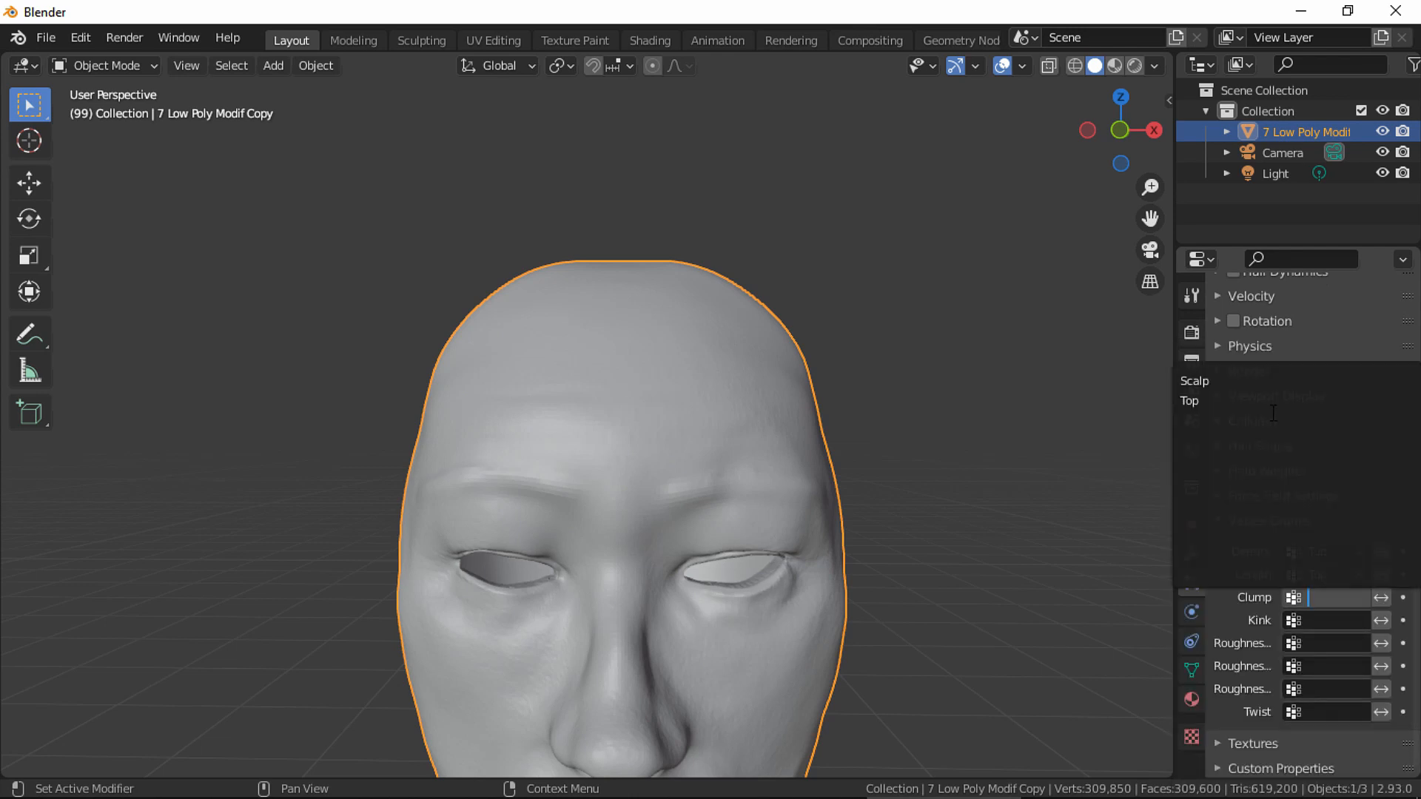
pyautogui.click(1268, 404)
pyautogui.click(1329, 621)
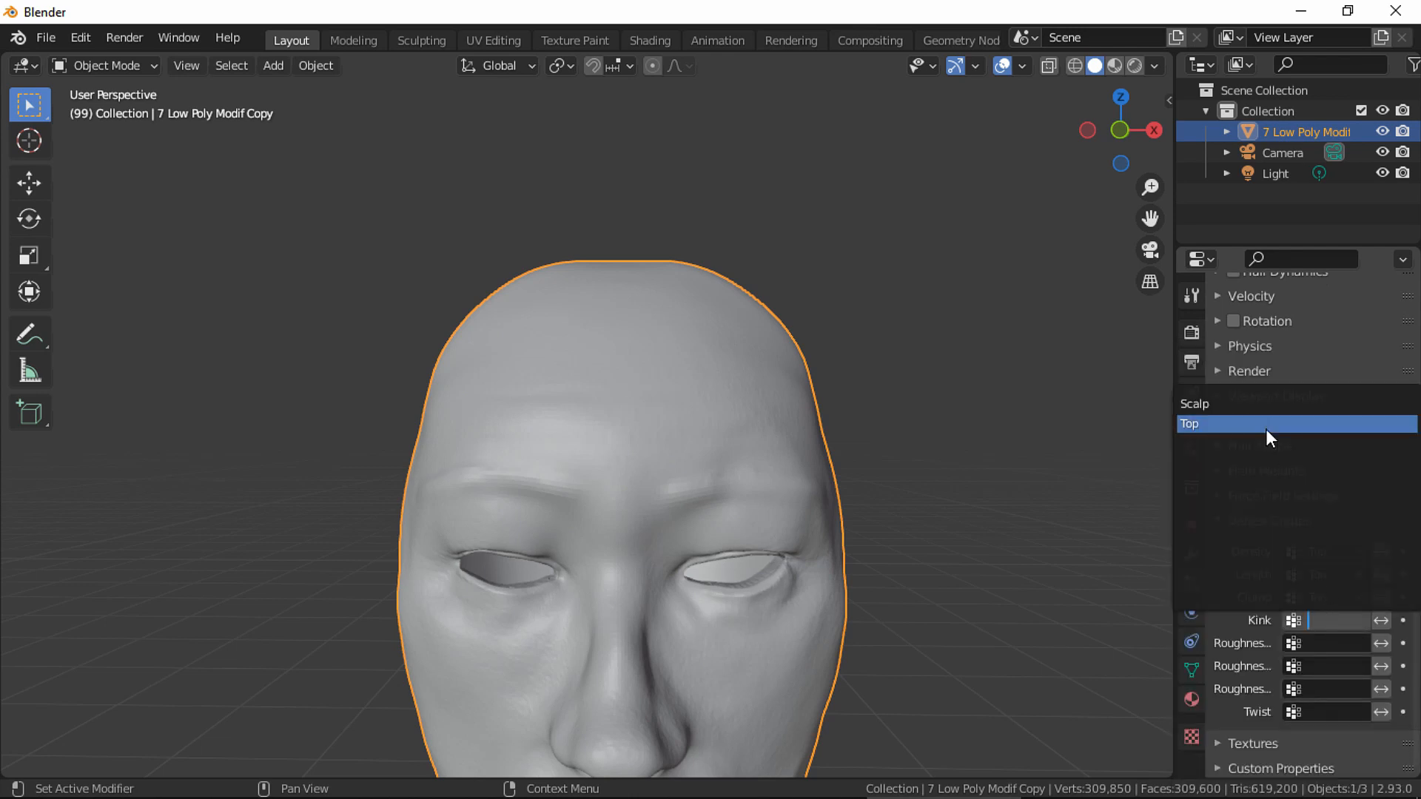
pyautogui.click(1265, 423)
pyautogui.click(1329, 643)
pyautogui.click(1263, 446)
pyautogui.click(1329, 666)
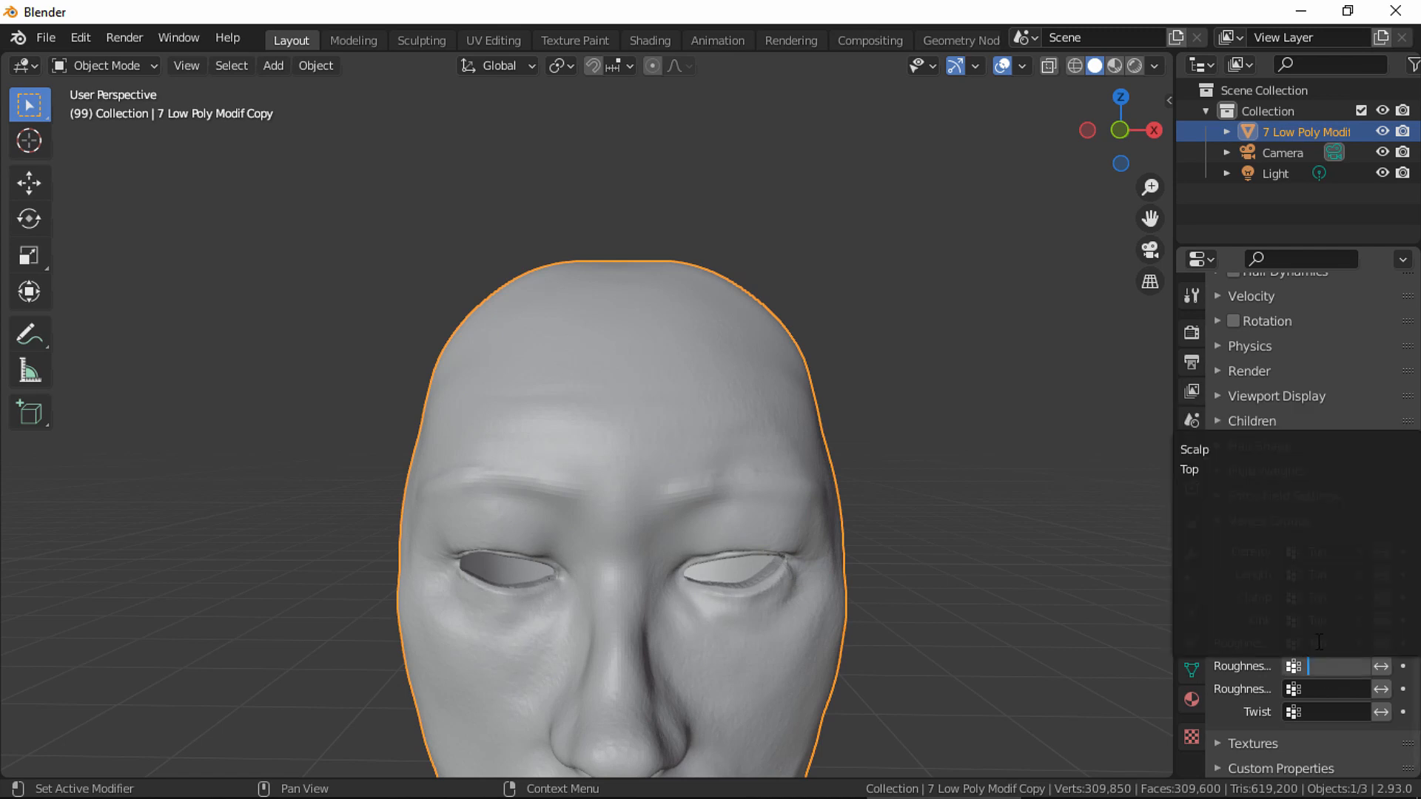
pyautogui.click(1267, 473)
pyautogui.click(1331, 688)
pyautogui.click(1260, 491)
pyautogui.click(1329, 712)
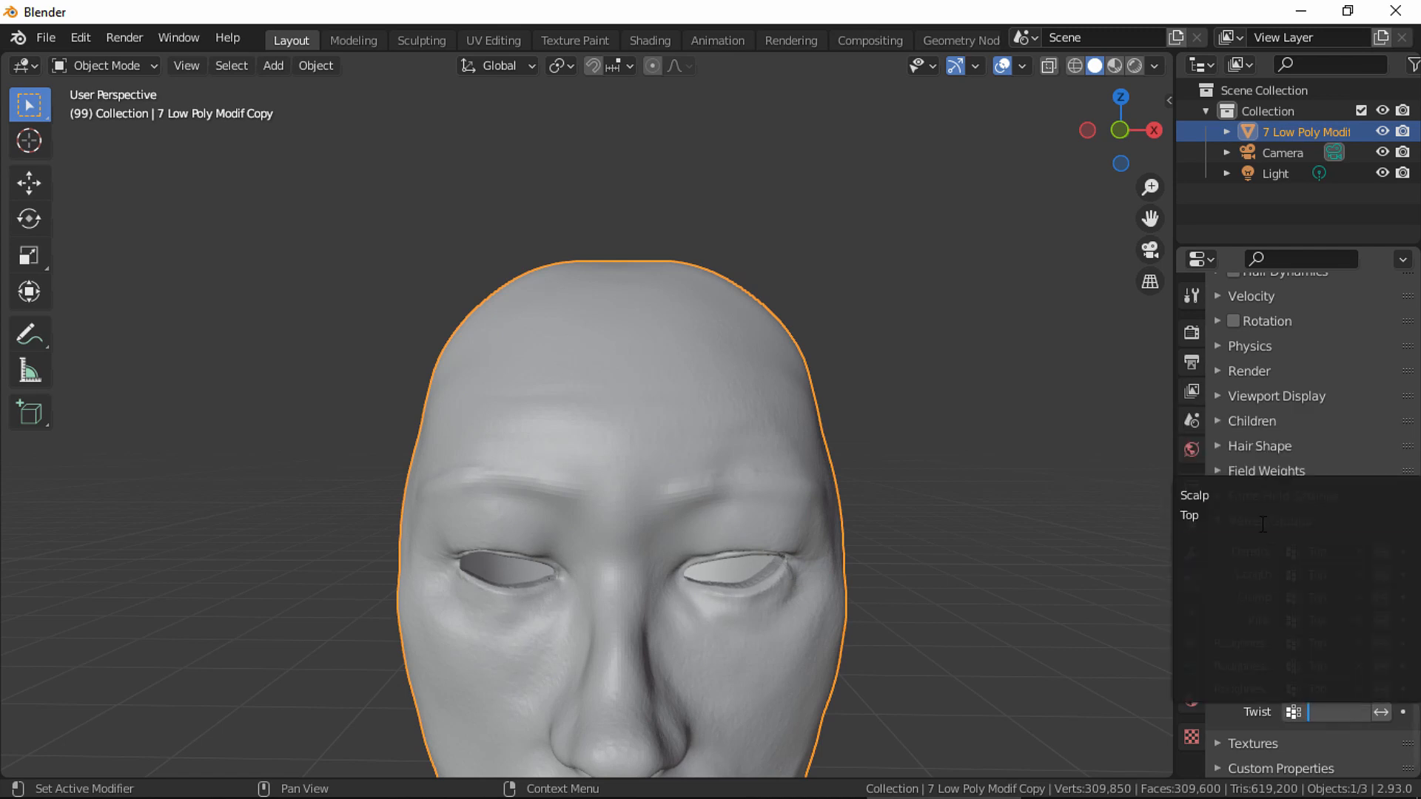
pyautogui.click(1262, 516)
# Set the Top particle system's Number to 2 and check the hair strands on the head.
pyautogui.scroll(5, 1263, 518)
pyautogui.scroll(5, 1310, 518)
pyautogui.click(1340, 531)
pyautogui.write('2')
pyautogui.press('Return')
pyautogui.keyDown('shift'); pyautogui.moveTo(793, 256); pyautogui.dragTo(761, 406, button='middle'); pyautogui.keyUp('shift')
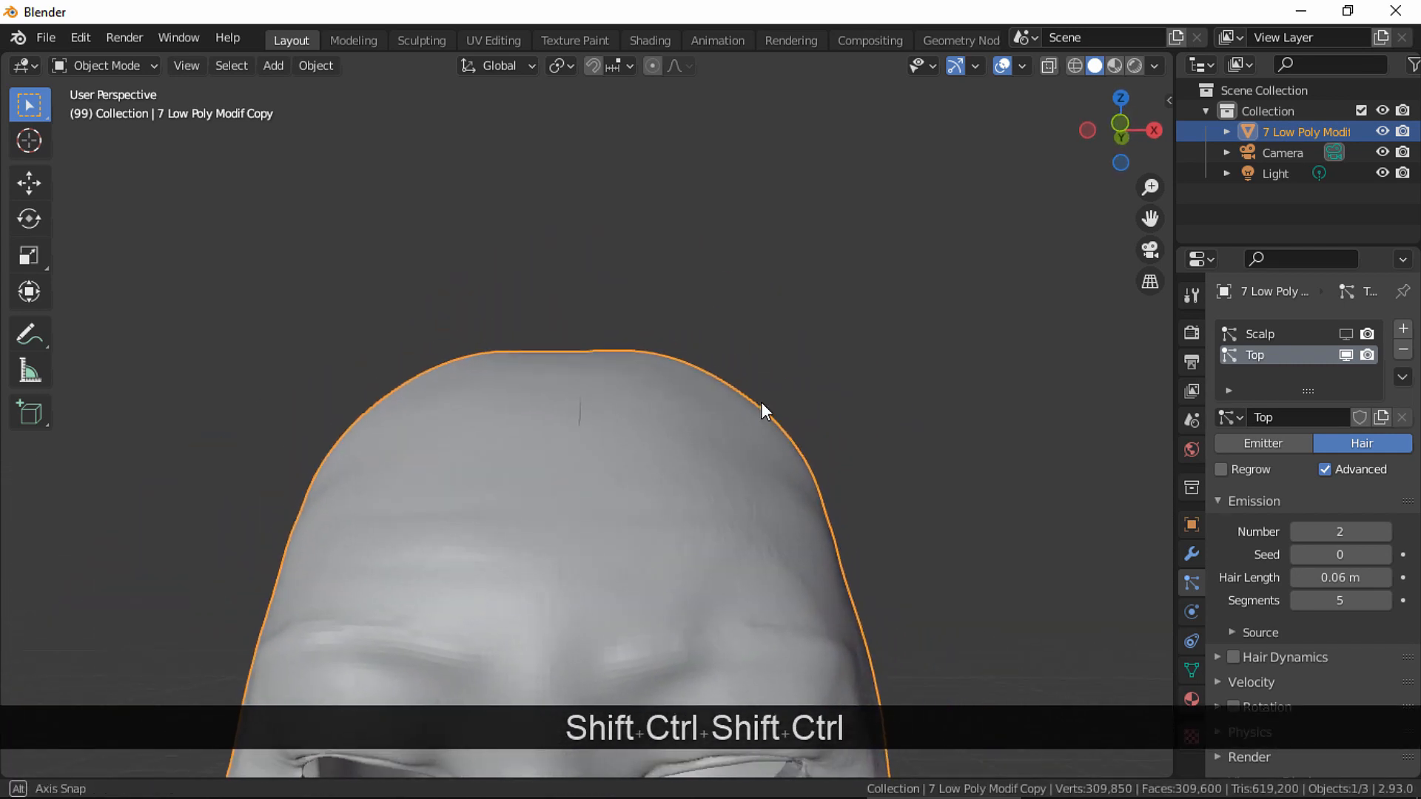
# Examine the Source, Velocity and Physics settings of the Top particle system.
pyautogui.click(1286, 628)
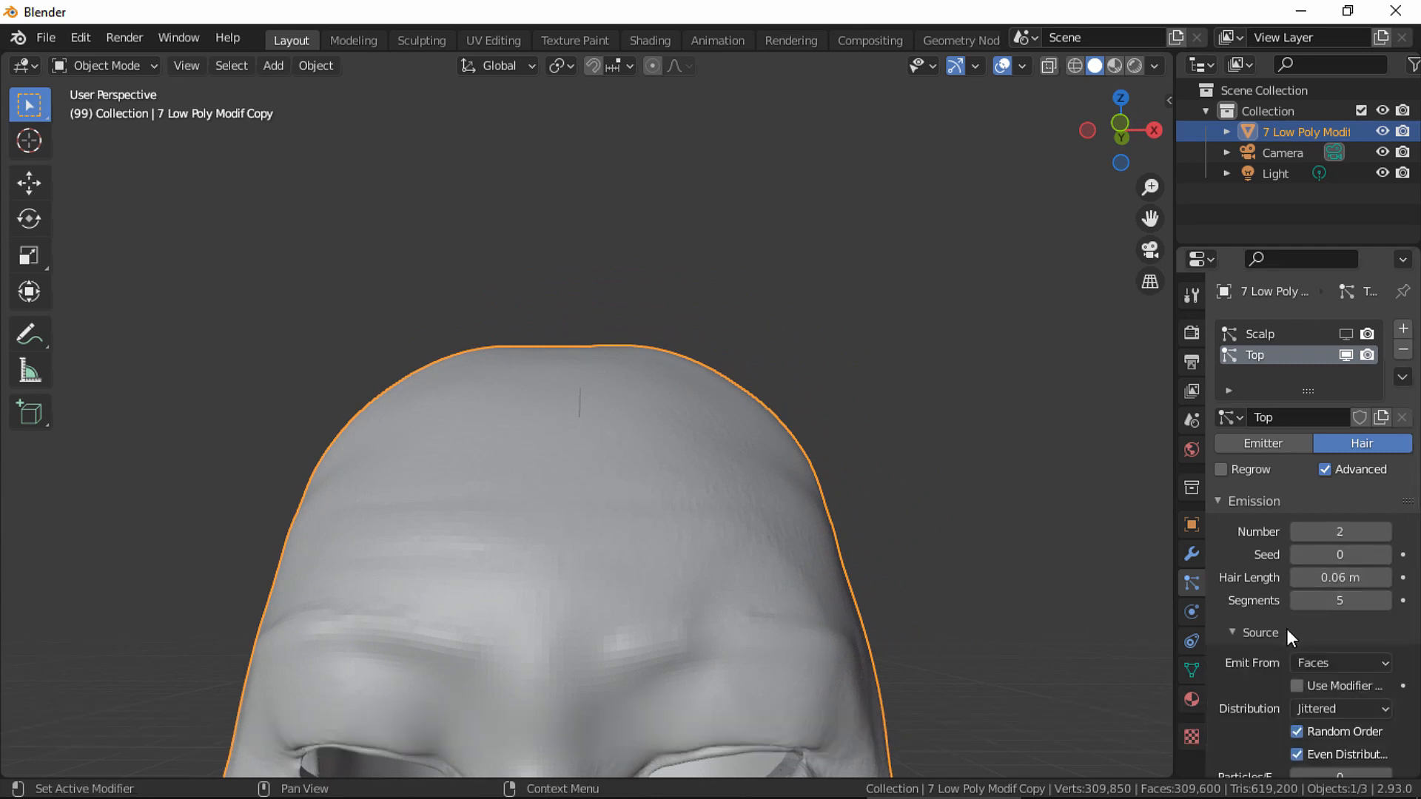
pyautogui.scroll(-4, 1286, 628)
pyautogui.scroll(-4, 1348, 611)
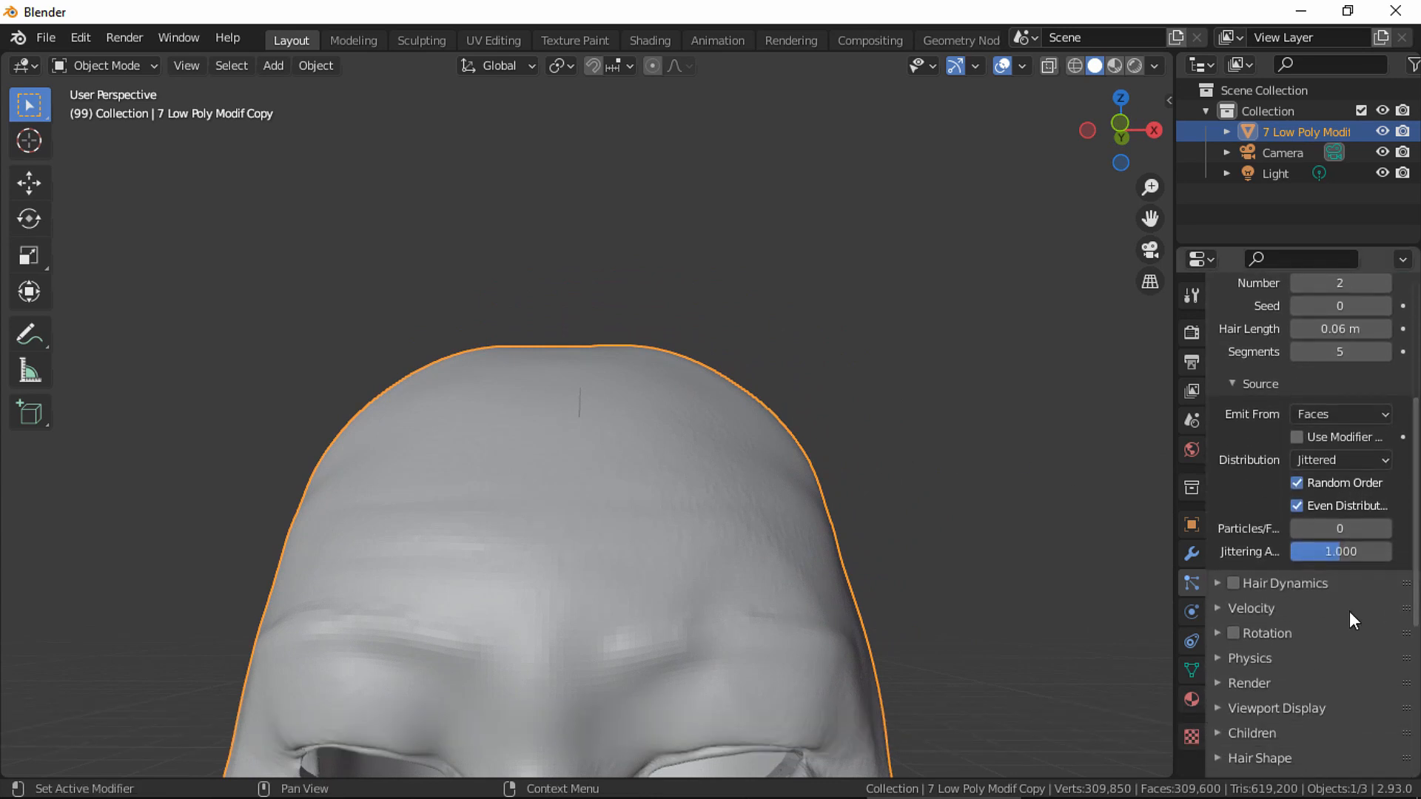
pyautogui.click(1229, 607)
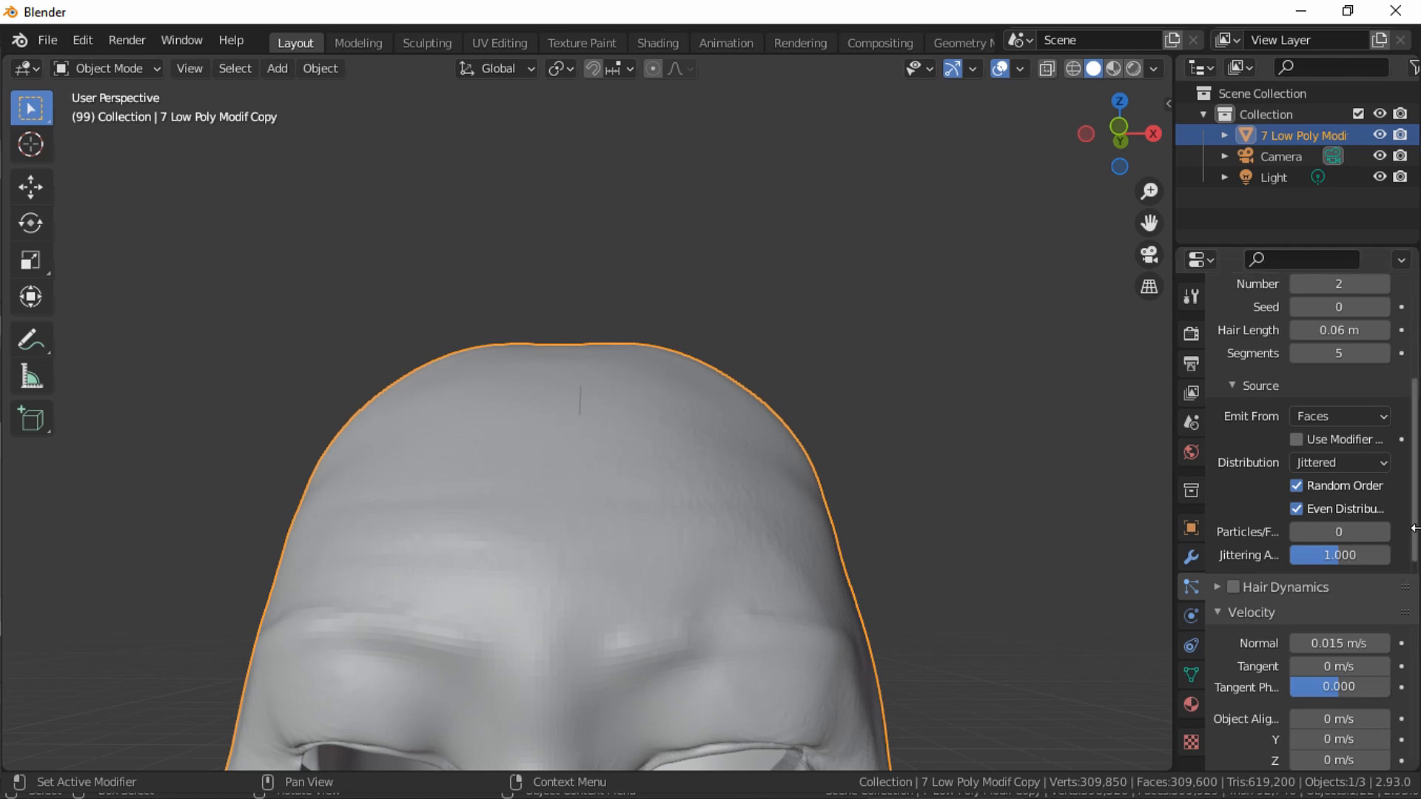
pyautogui.scroll(-5, 1345, 609)
pyautogui.scroll(-2, 1310, 518)
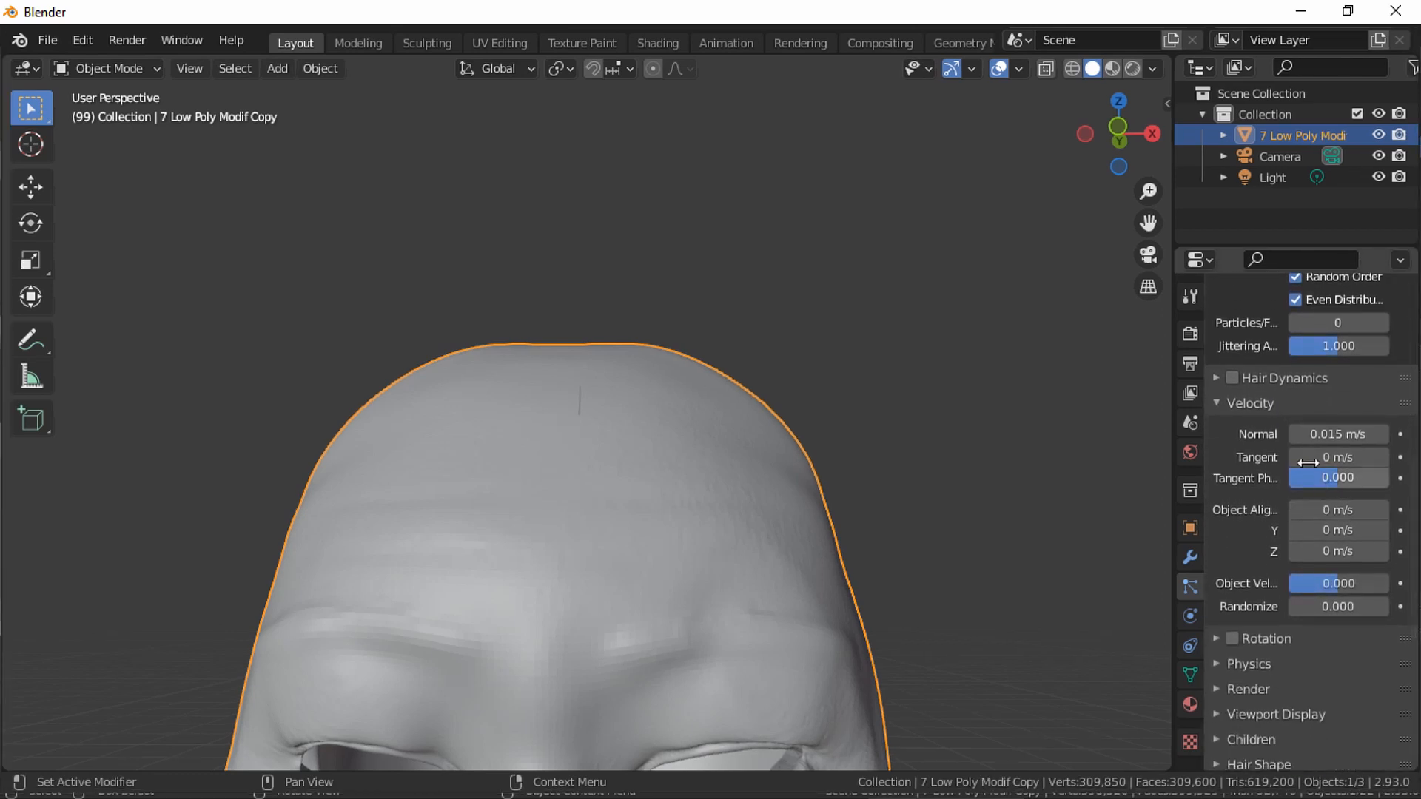
pyautogui.click(1259, 403)
pyautogui.click(1258, 450)
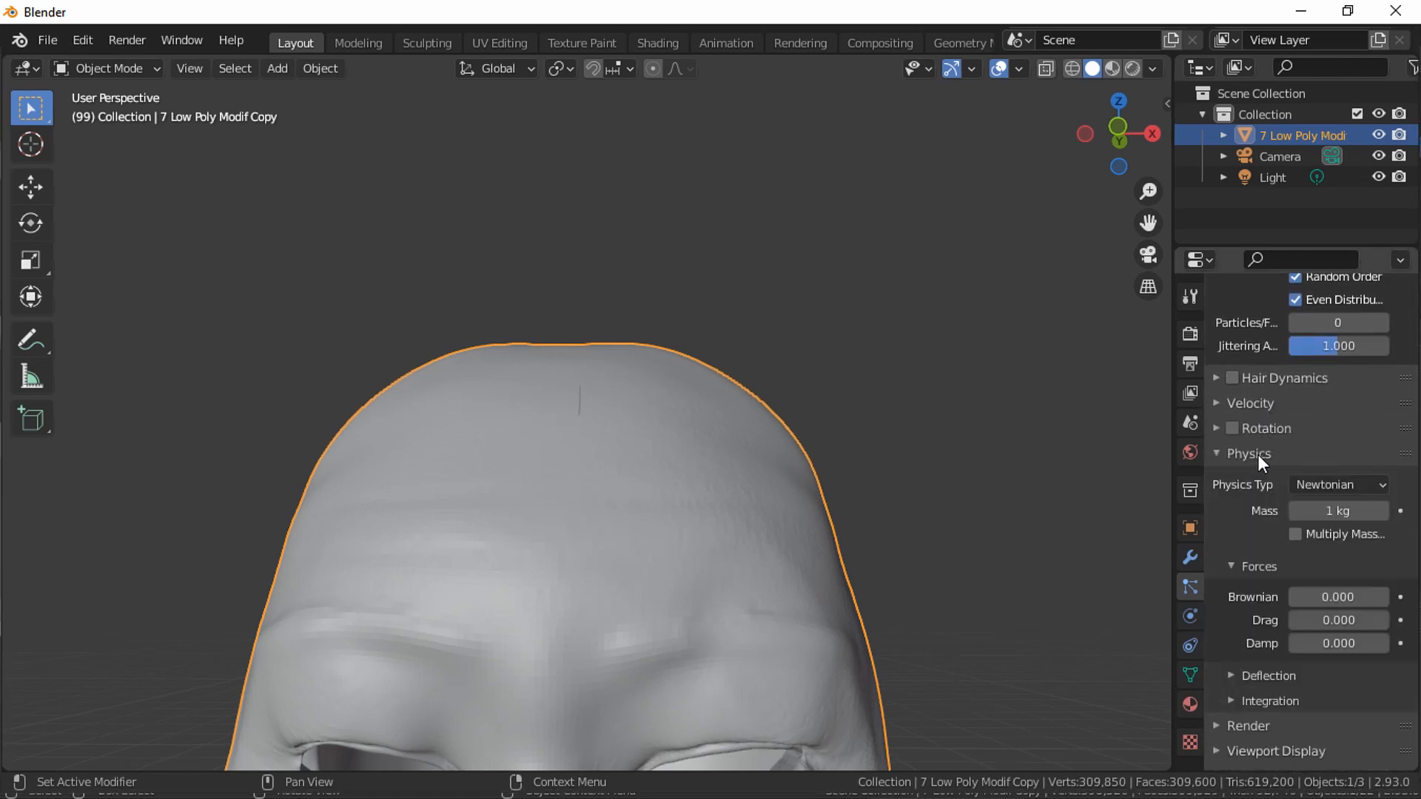
pyautogui.click(1255, 455)
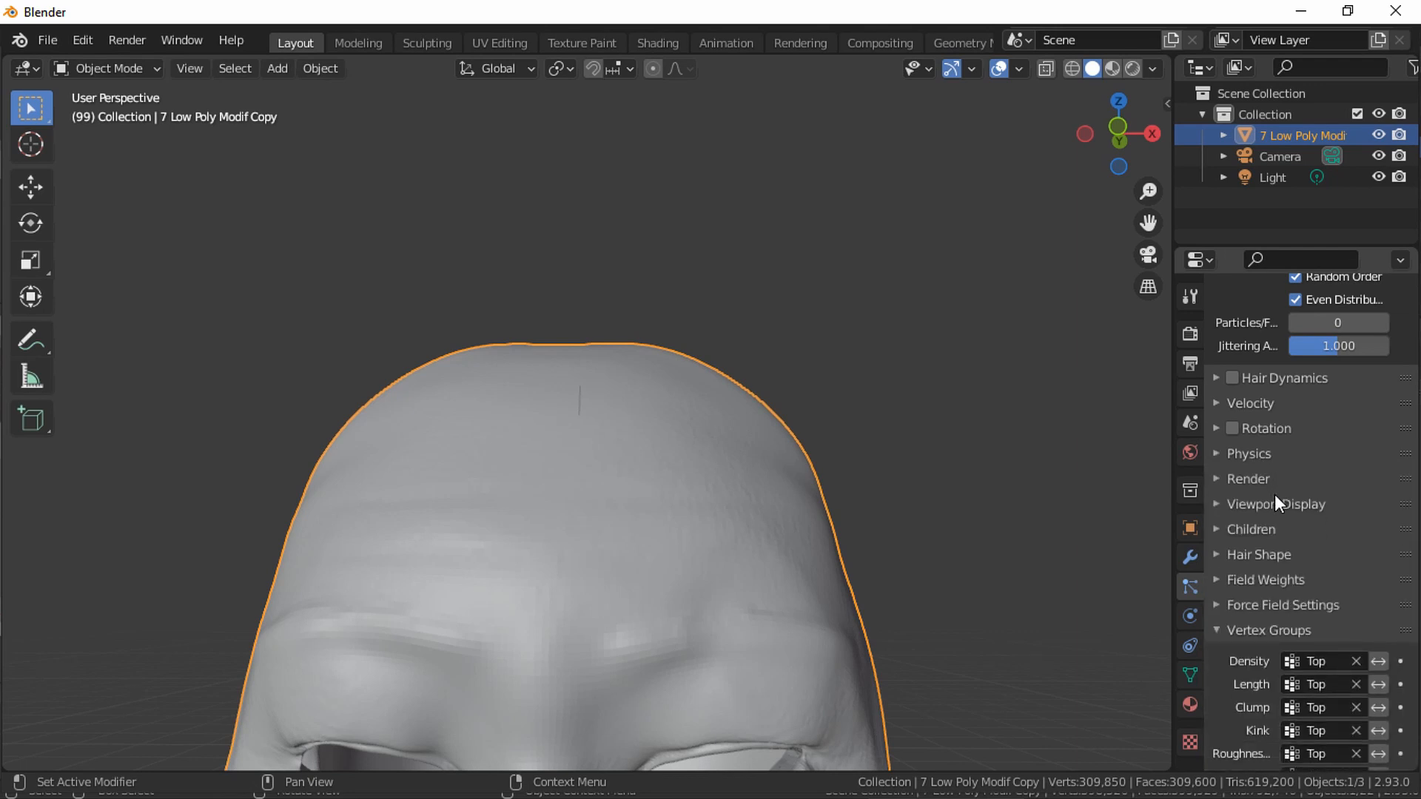
# Set the render material of the Top particle system to Hair.
pyautogui.click(1276, 503)
pyautogui.click(1259, 479)
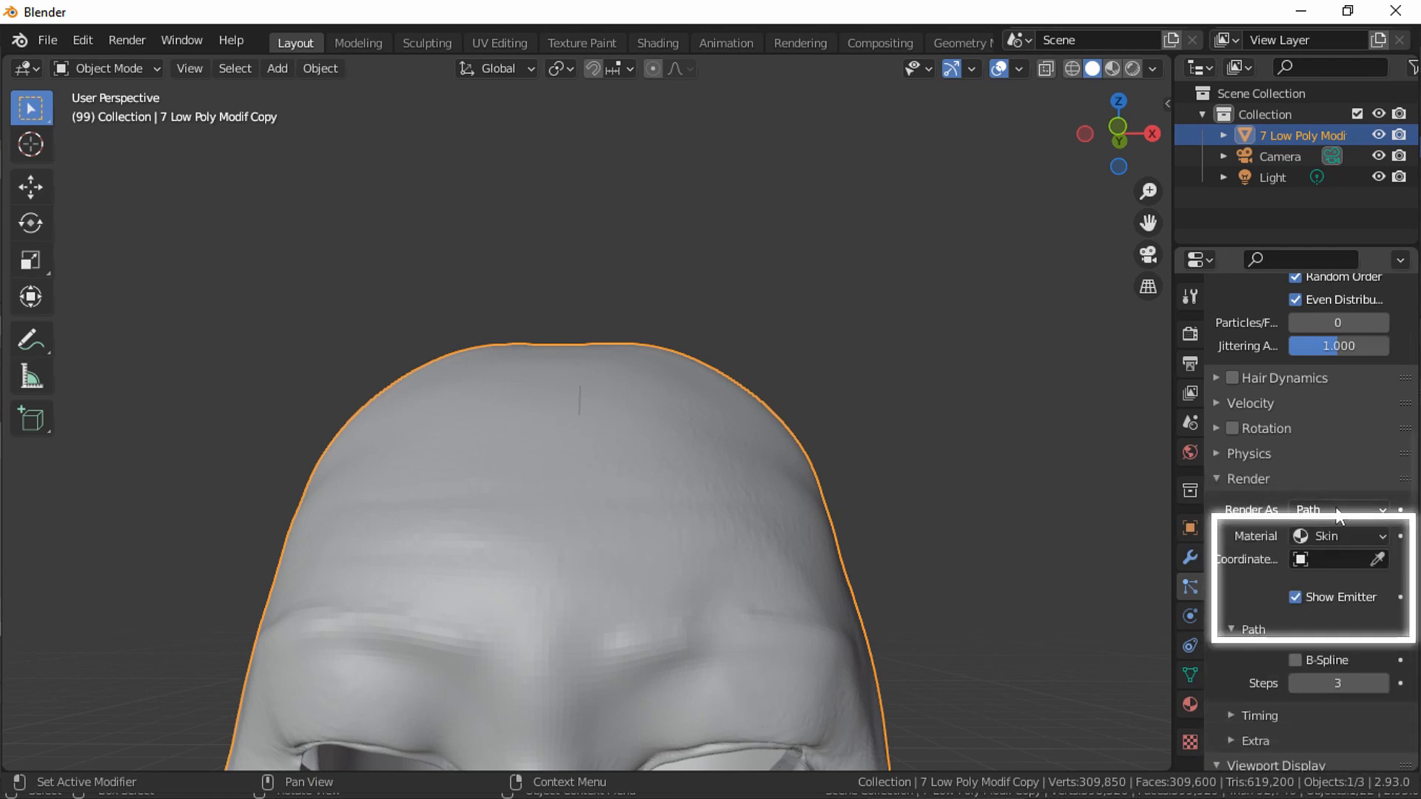
pyautogui.click(1339, 536)
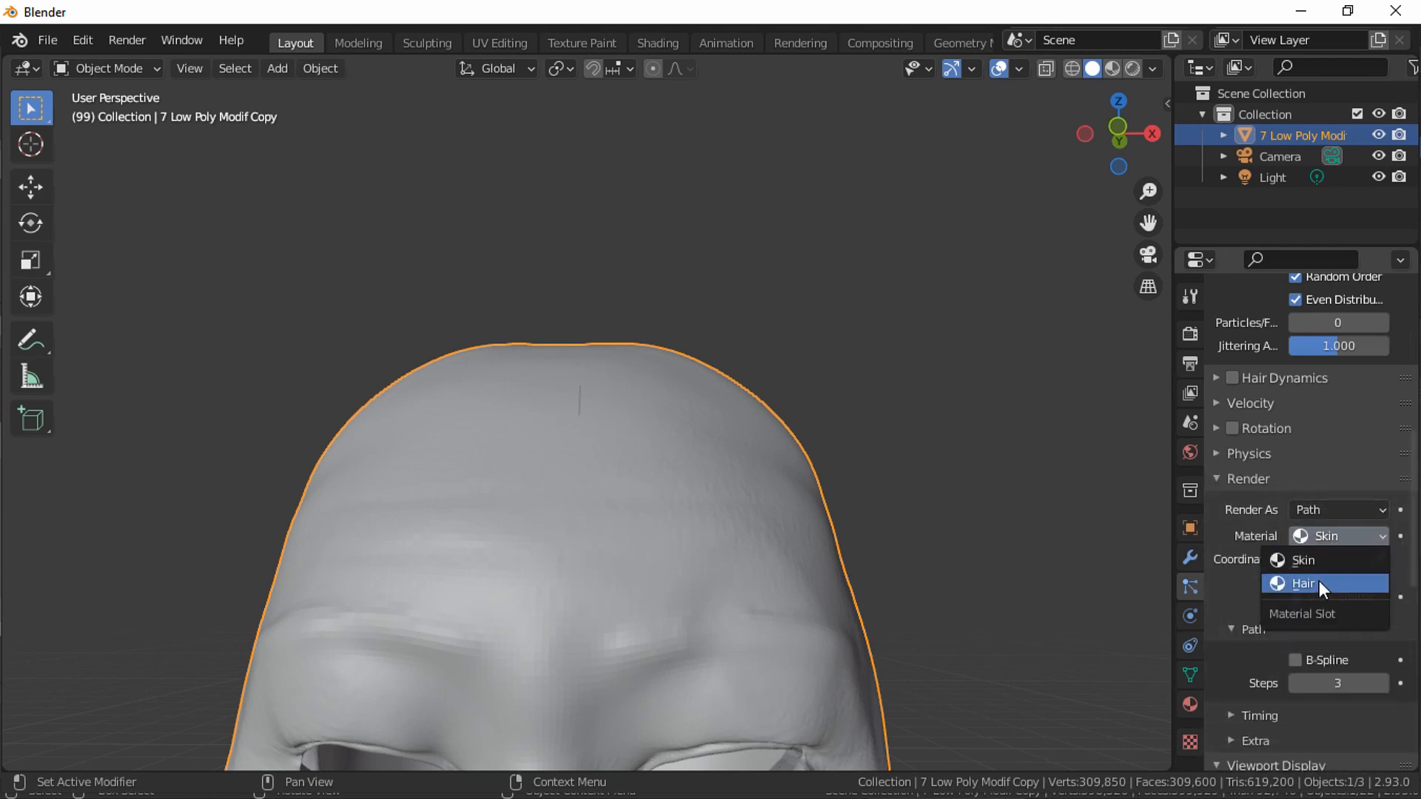
pyautogui.click(1284, 583)
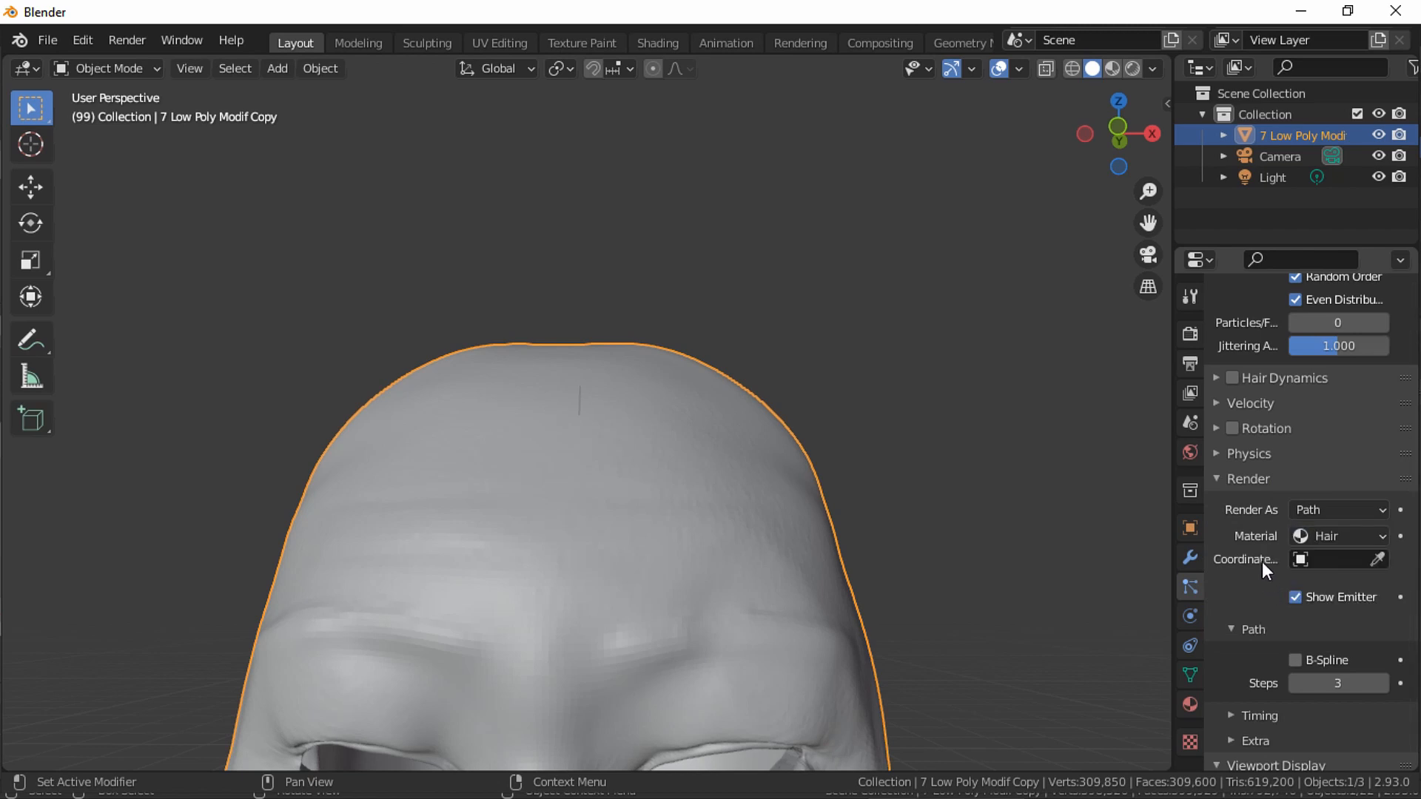
# Enable B-Spline for the Top system's render path and set its Steps to 7.
pyautogui.click(1320, 660)
pyautogui.click(1337, 683)
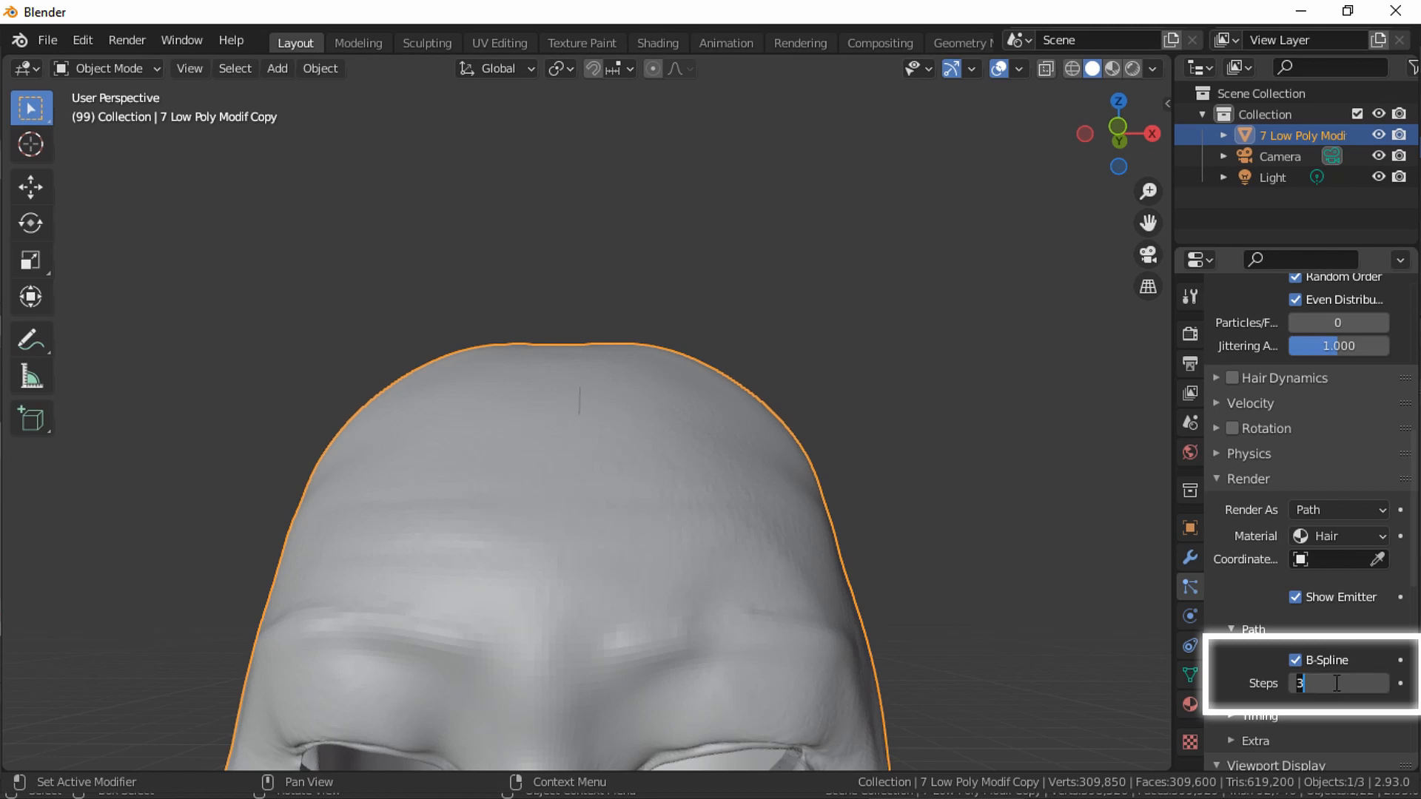
pyautogui.write('7')
pyautogui.press('Return')
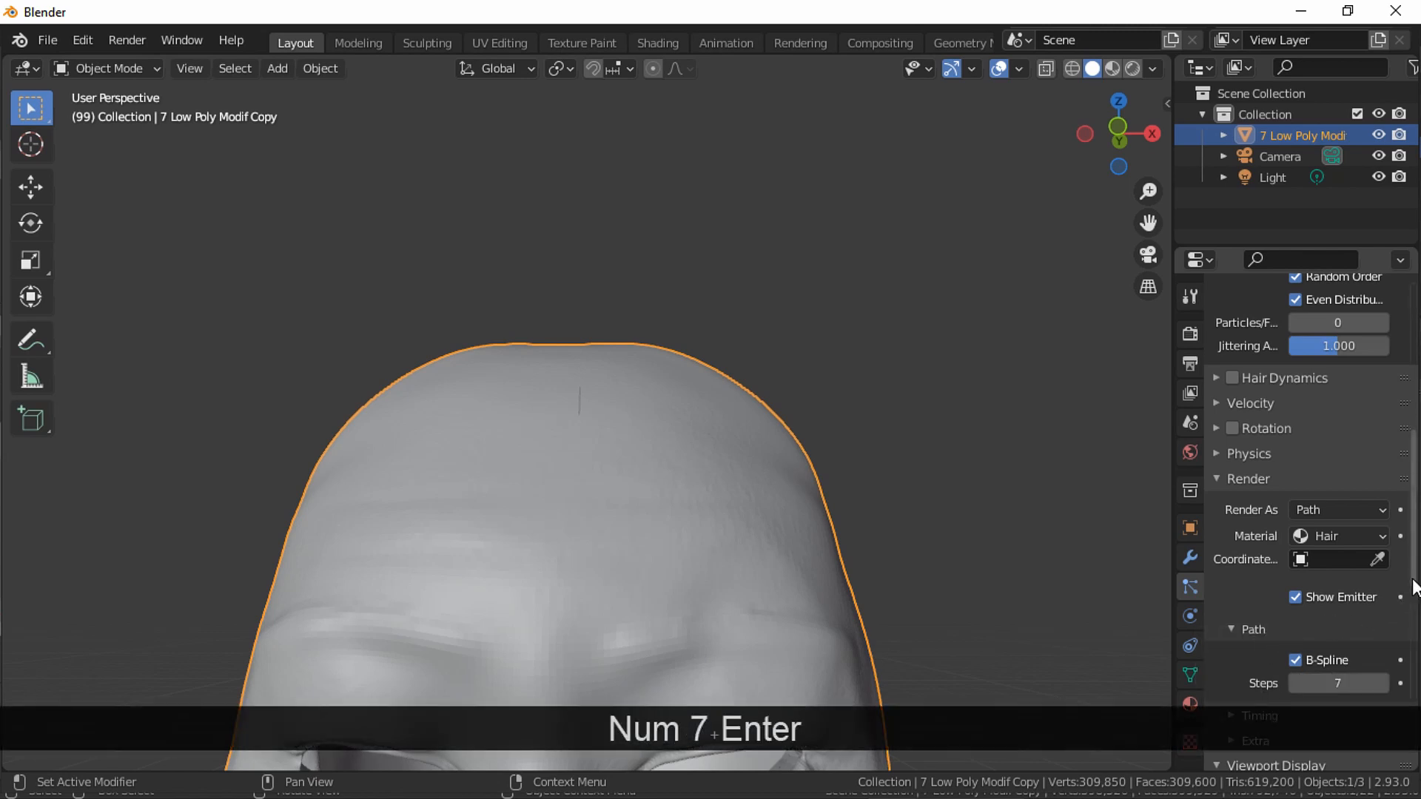
# Set the Top particle system's viewport display Strand Steps to 7.
pyautogui.scroll(-8, 1295, 585)
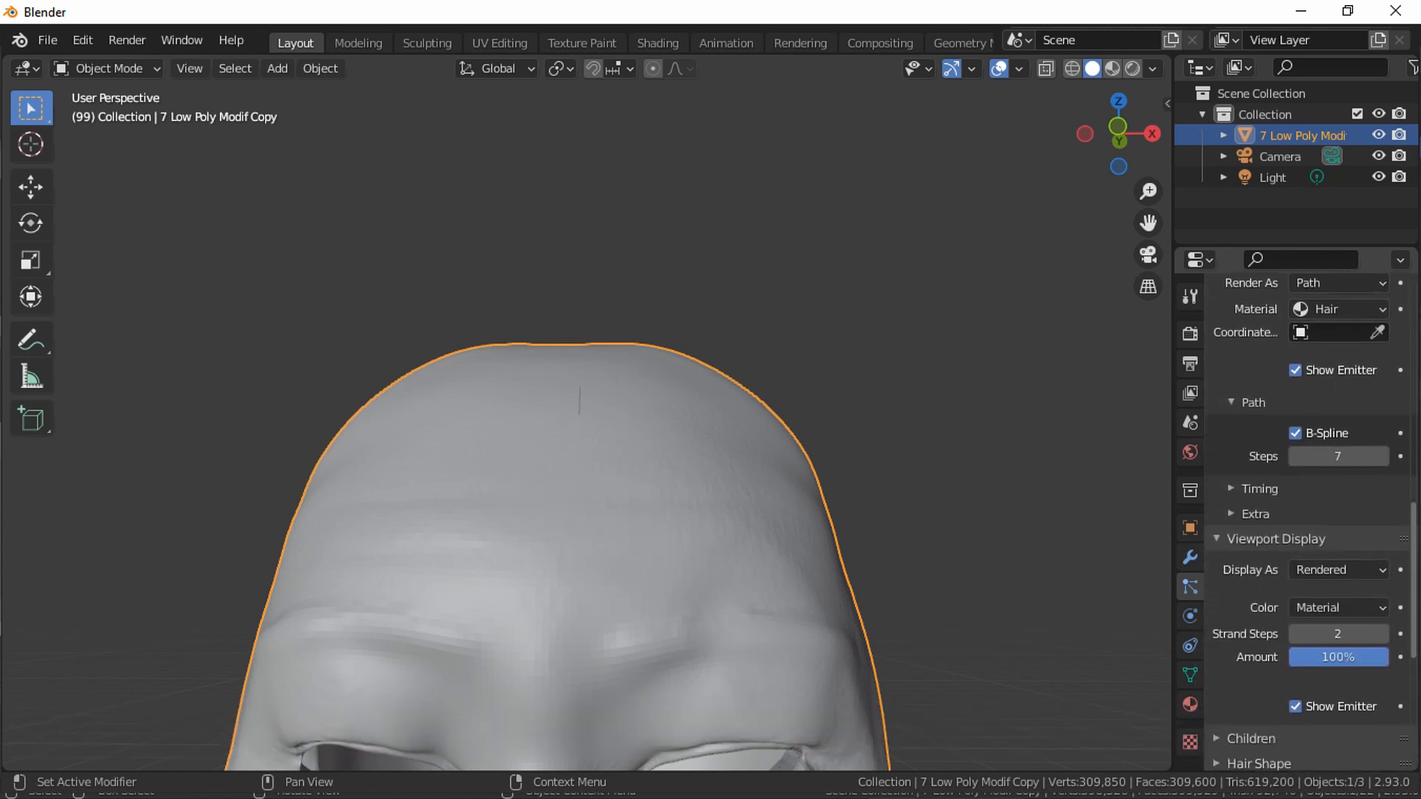
pyautogui.click(1264, 477)
pyautogui.click(1264, 480)
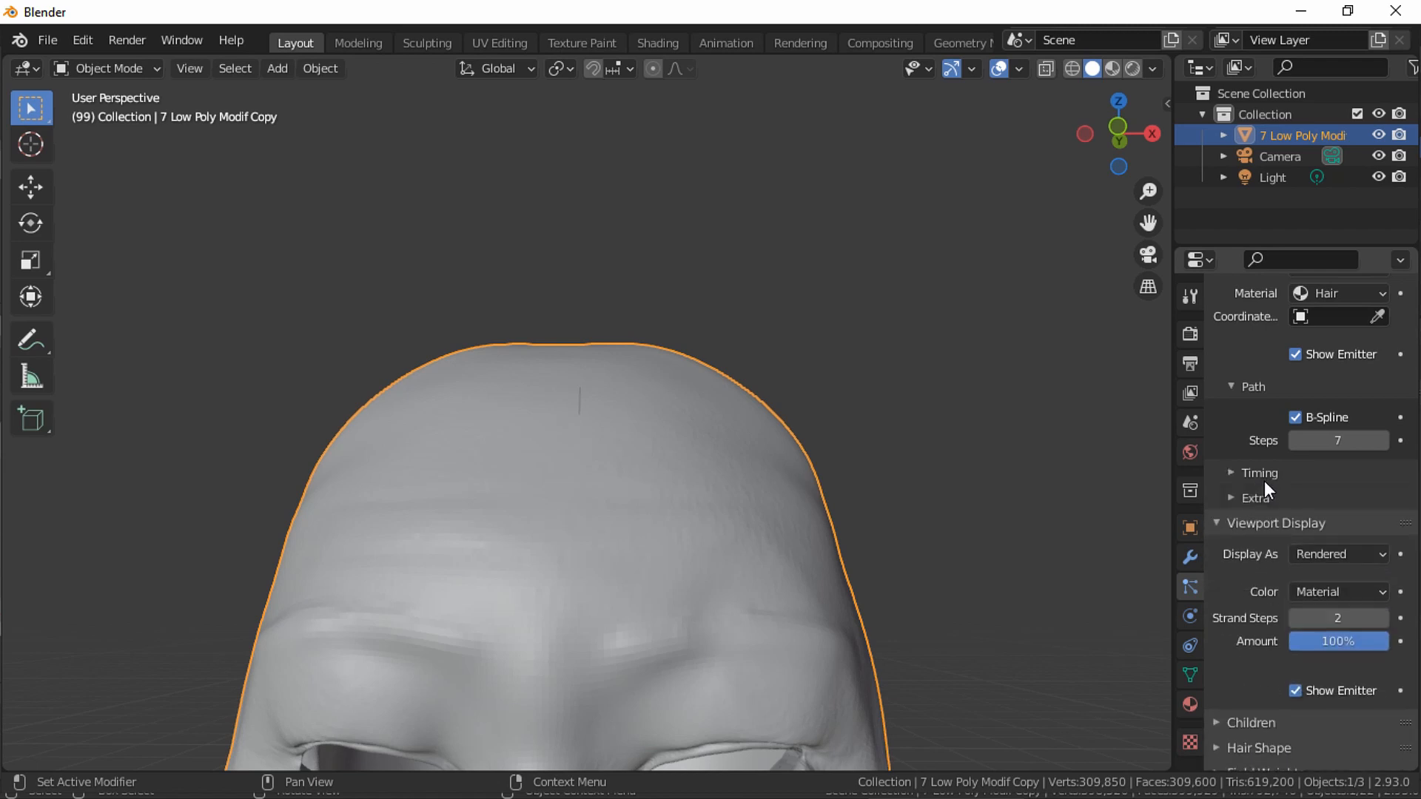
pyautogui.click(1264, 502)
pyautogui.click(1259, 500)
pyautogui.click(1339, 616)
pyautogui.write('7')
pyautogui.press('Return')
# Enable Interpolated children for the Top system and set their Render Amount to 10.
pyautogui.scroll(-8, 1294, 489)
pyautogui.click(1267, 442)
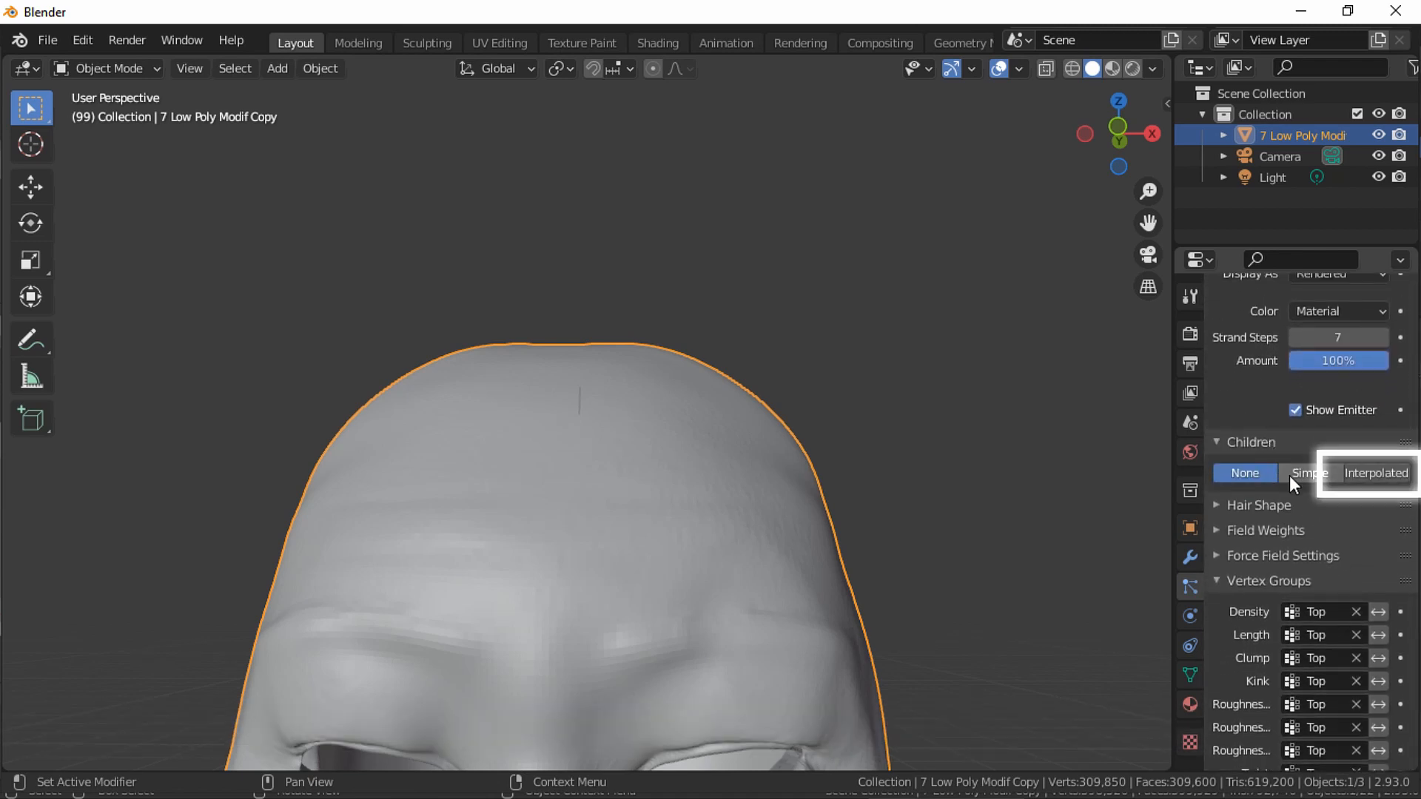
pyautogui.click(1379, 474)
pyautogui.click(1374, 523)
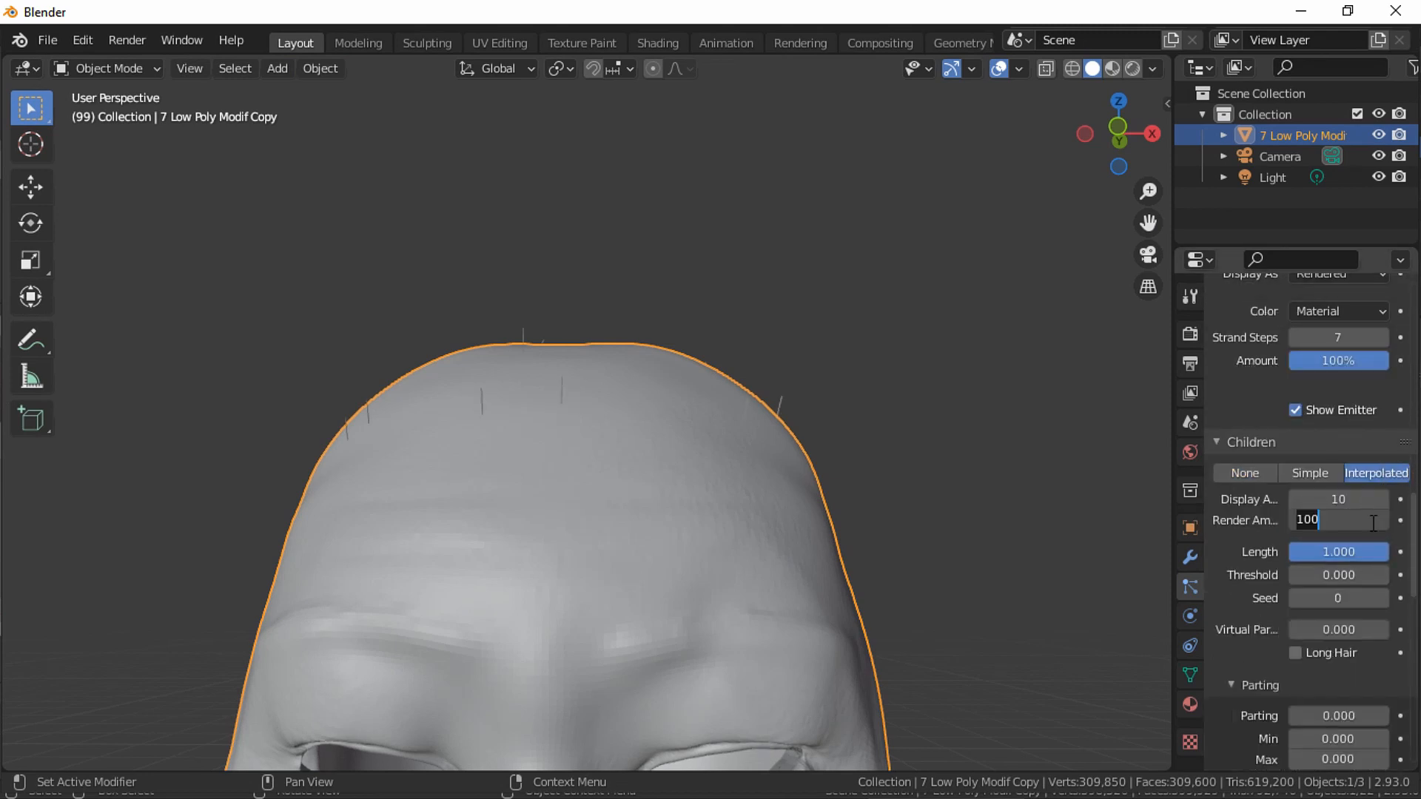
pyautogui.write('10')
pyautogui.press('Return')
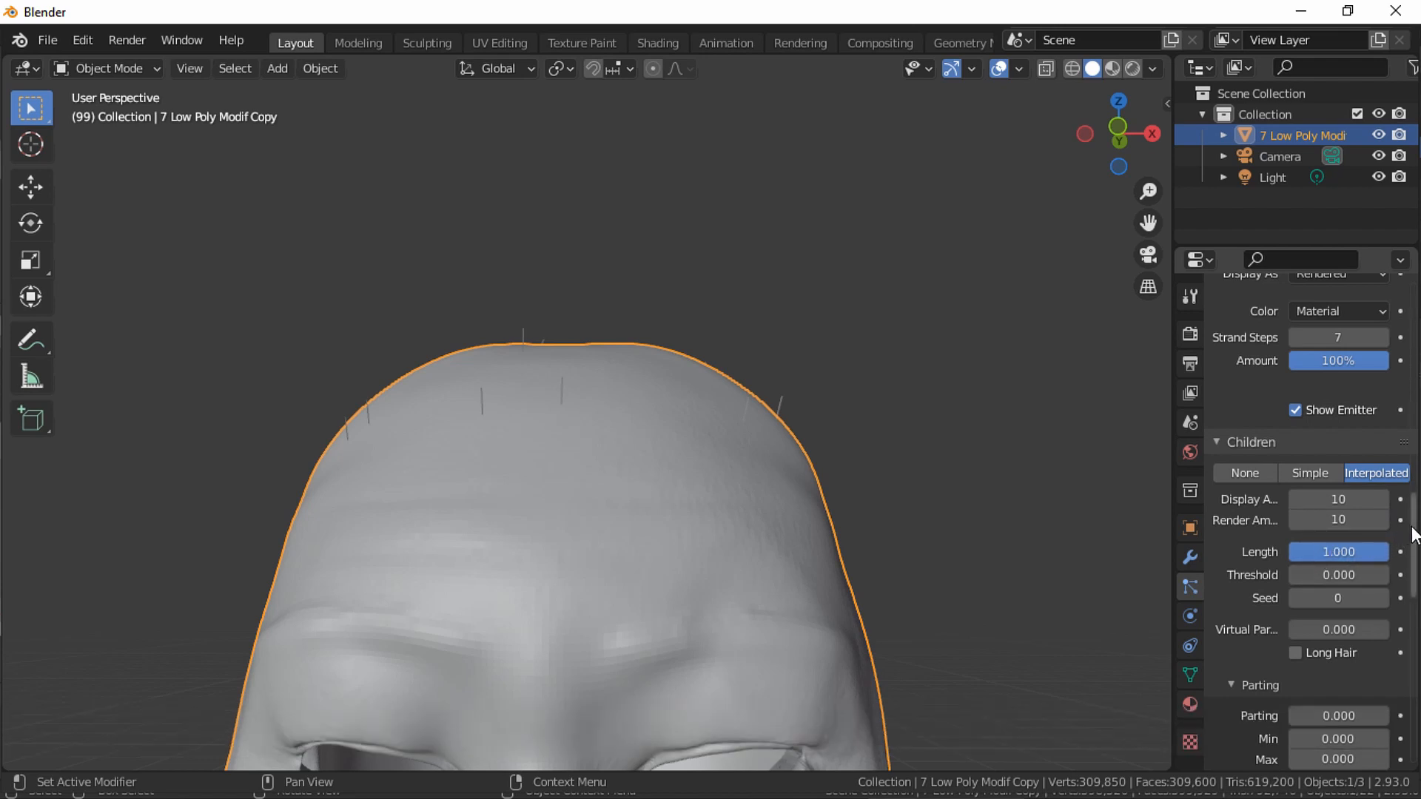
# Set the Kink Type of the Top system's children to Braid.
pyautogui.moveTo(1414, 535); pyautogui.dragTo(1416, 573)
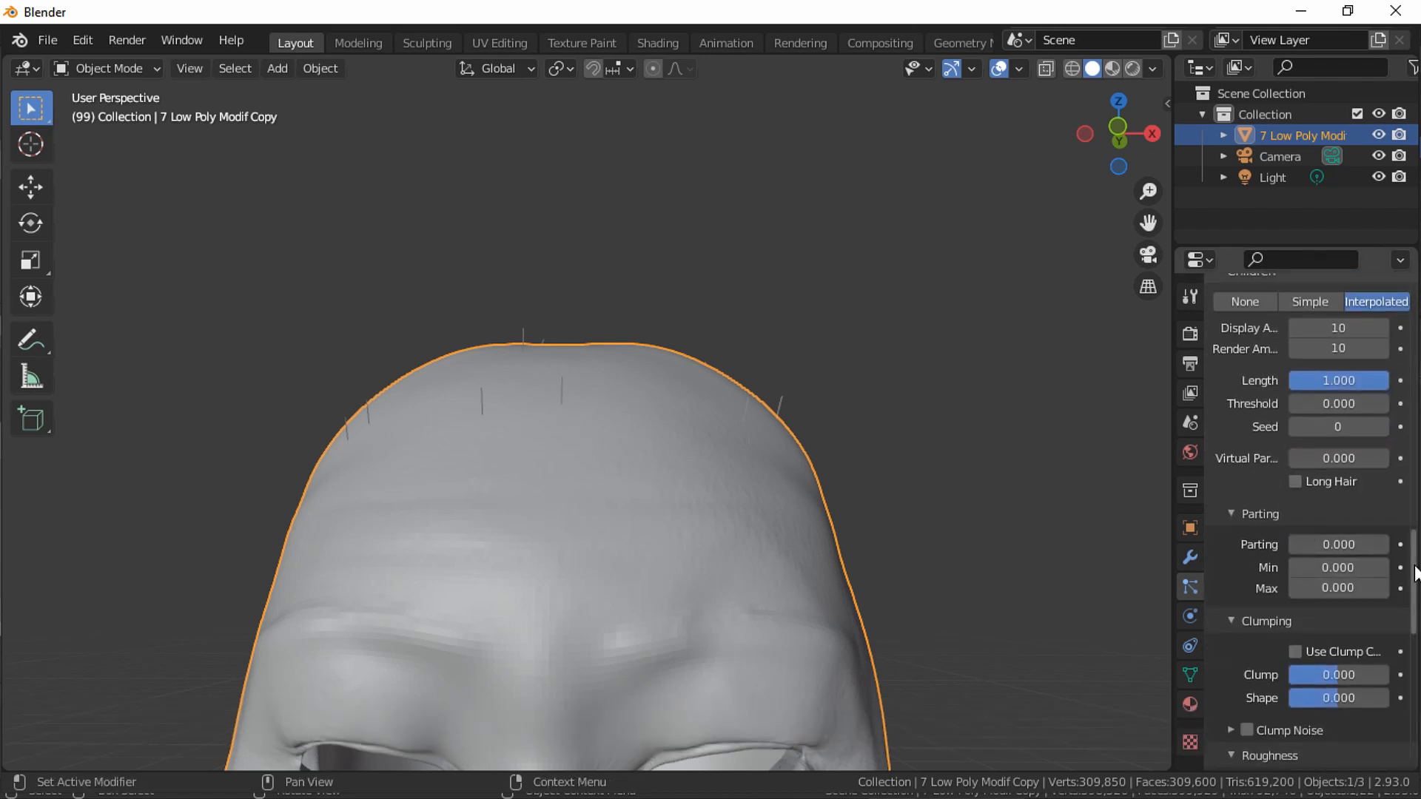
pyautogui.scroll(-6, 1310, 544)
pyautogui.scroll(-6, 1336, 548)
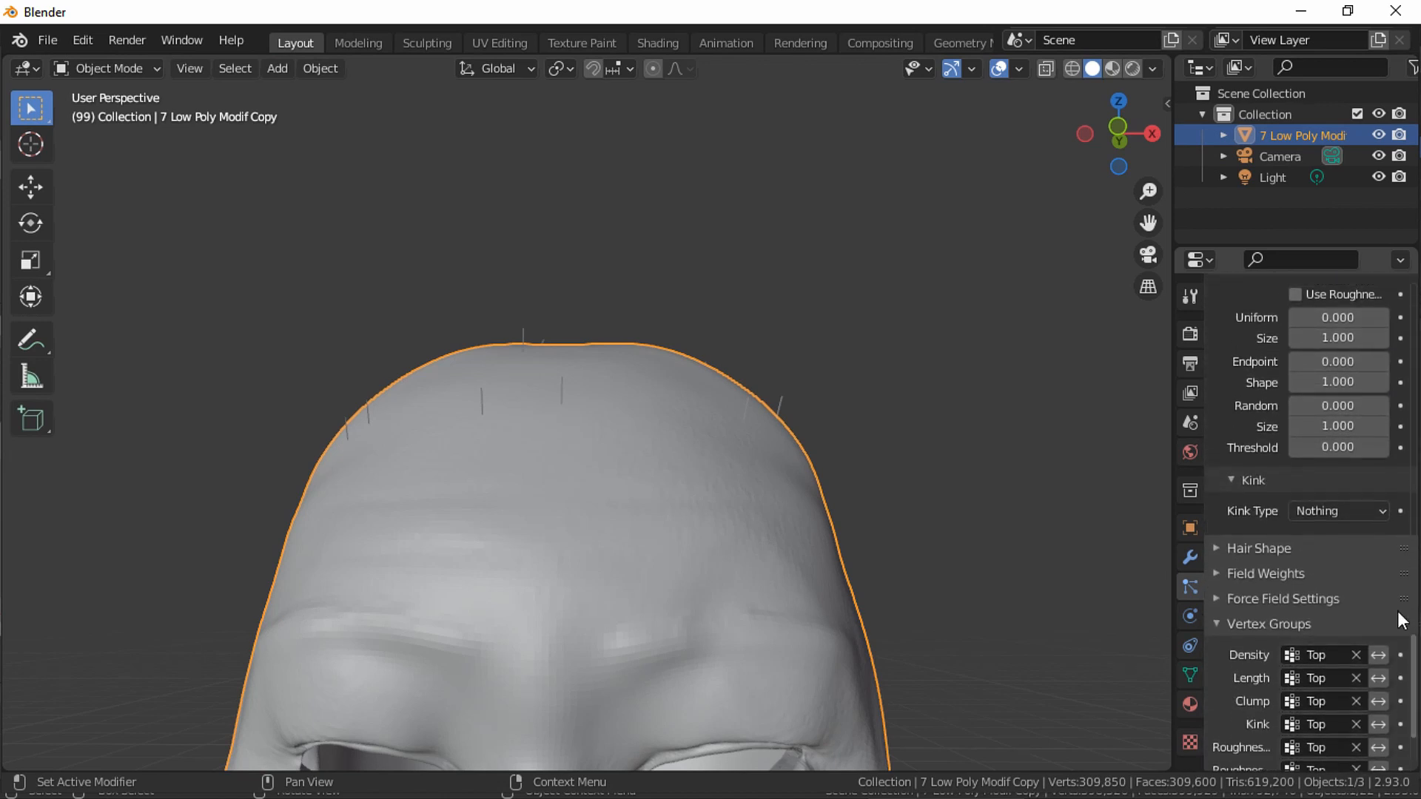
pyautogui.click(1334, 512)
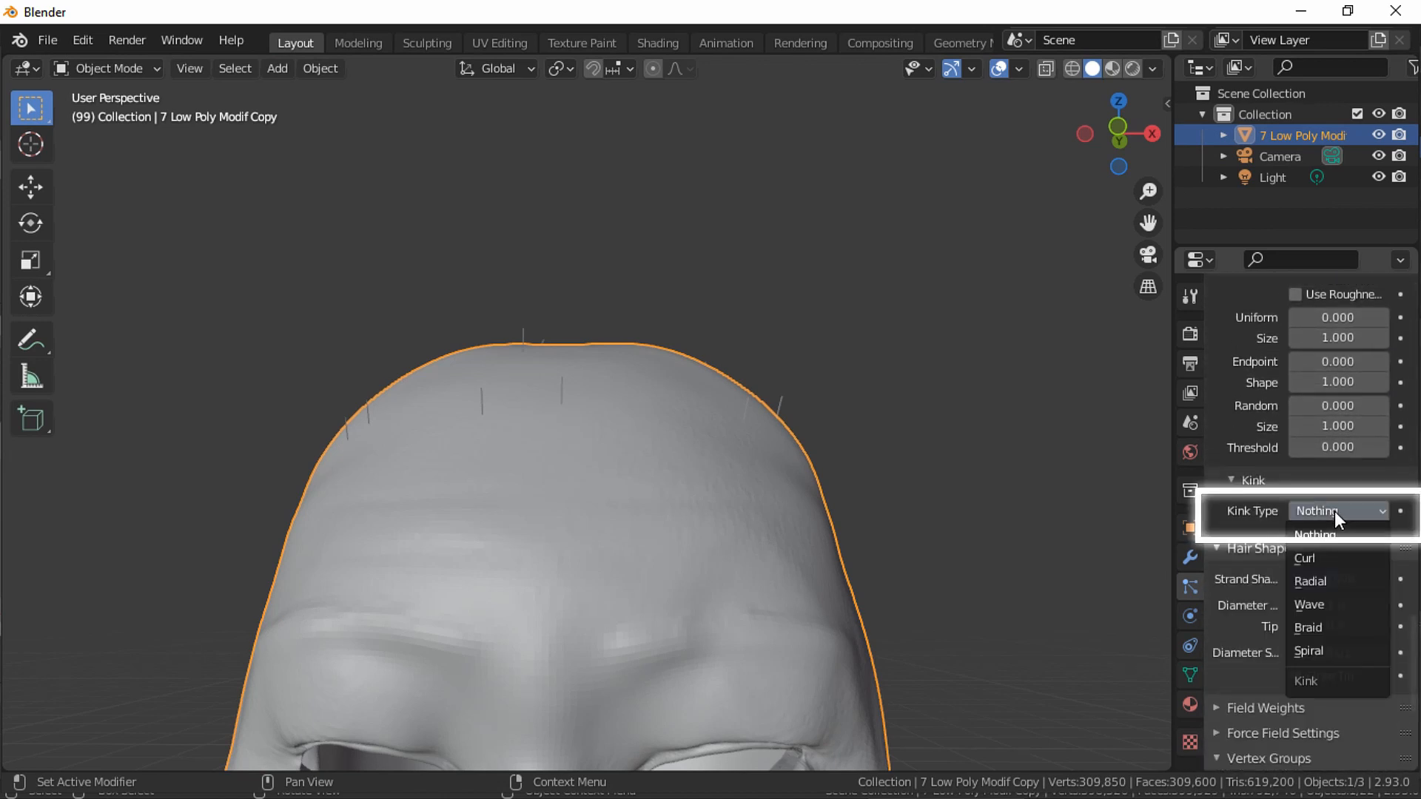
pyautogui.click(1329, 616)
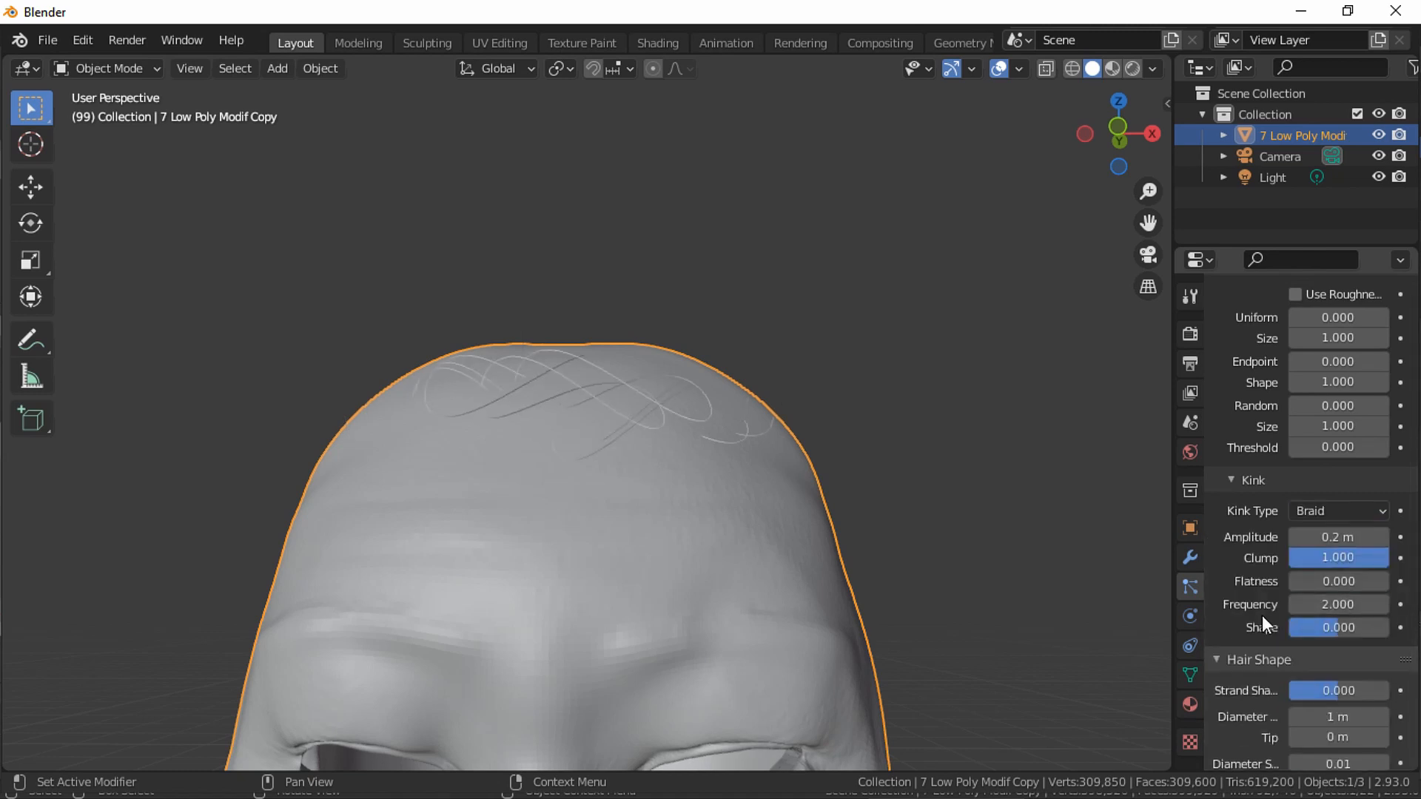
# Set the Braid kink's Amplitude to 0.02 m and its Frequency to 200.
pyautogui.click(1329, 537)
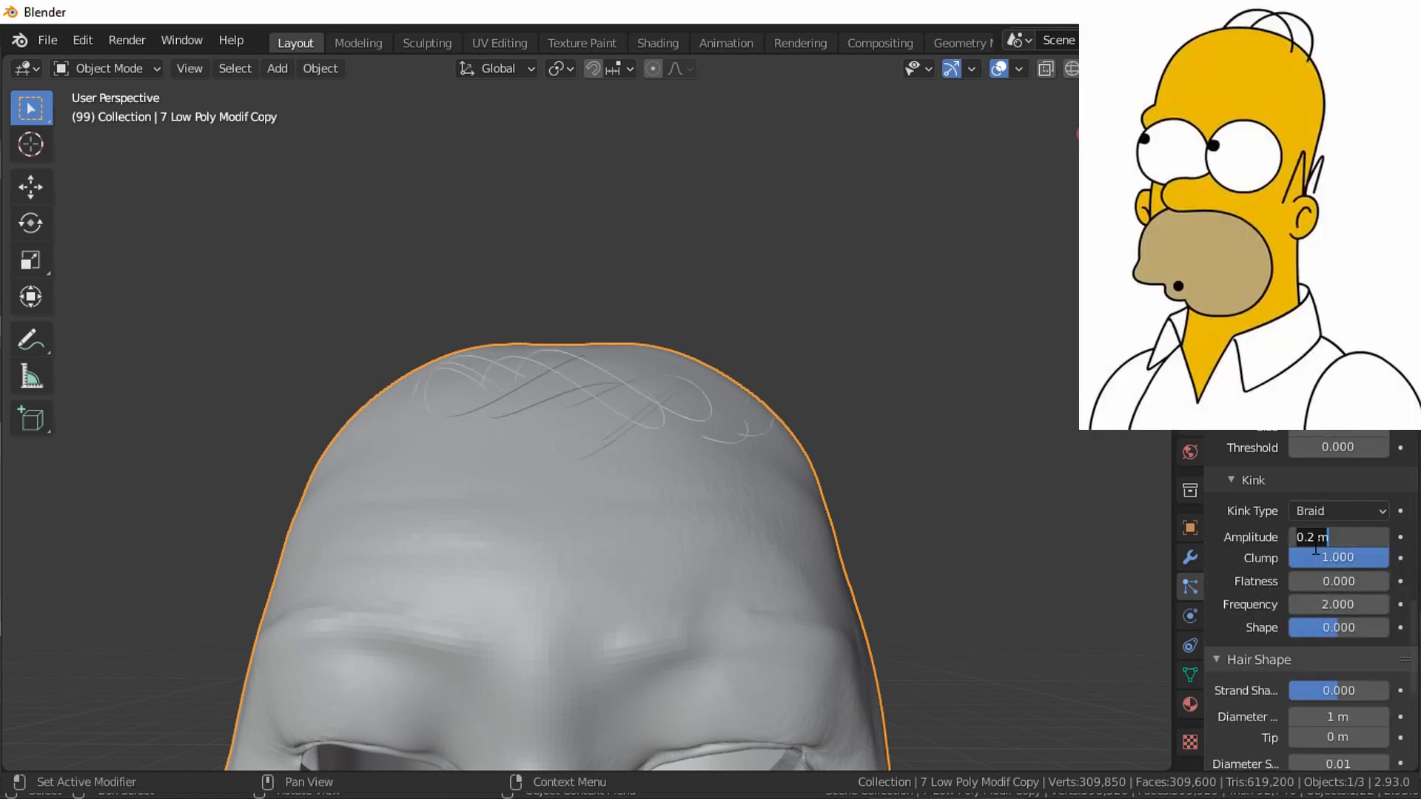
pyautogui.write('0')
pyautogui.press('BackSpace')
pyautogui.write('.')
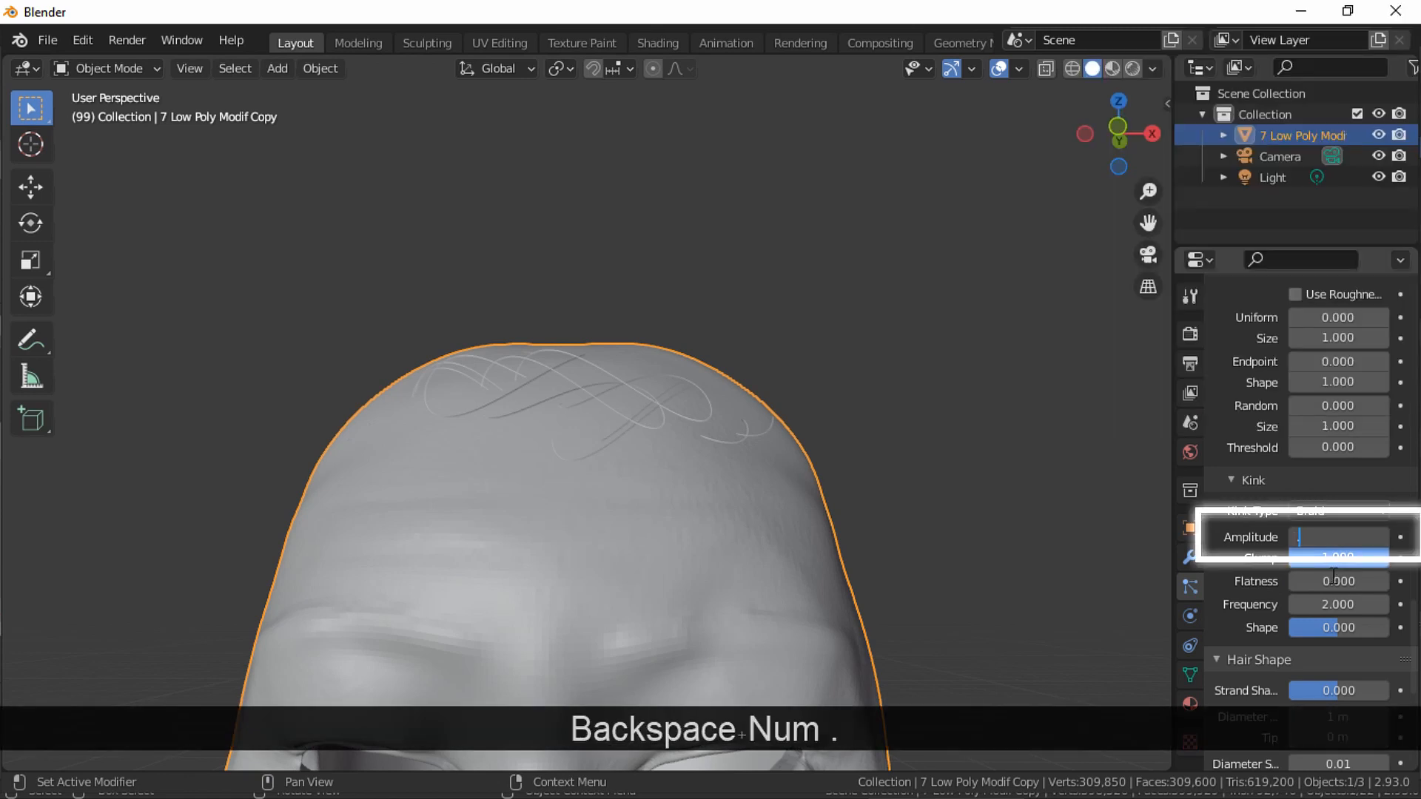
pyautogui.write('02')
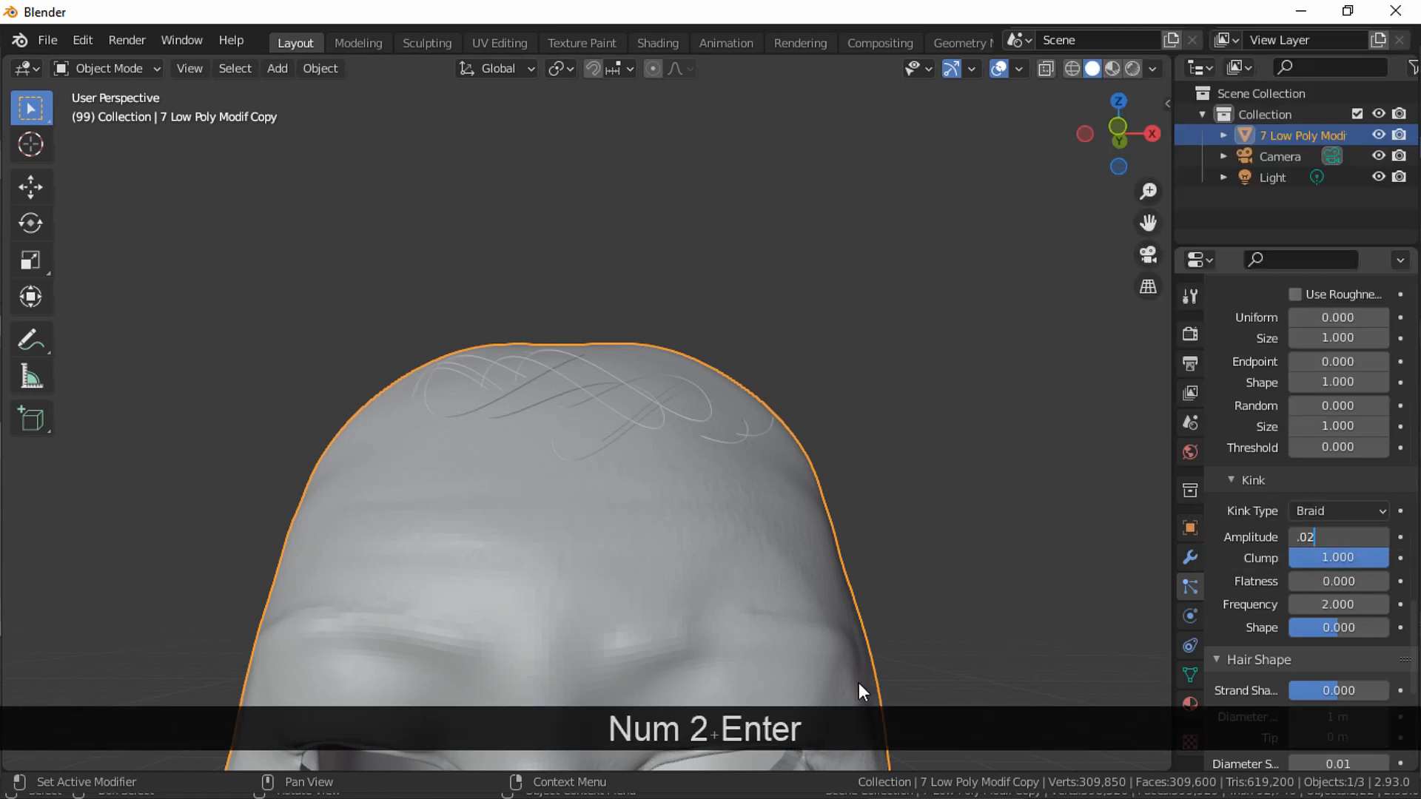
pyautogui.click(1364, 603)
pyautogui.write('200')
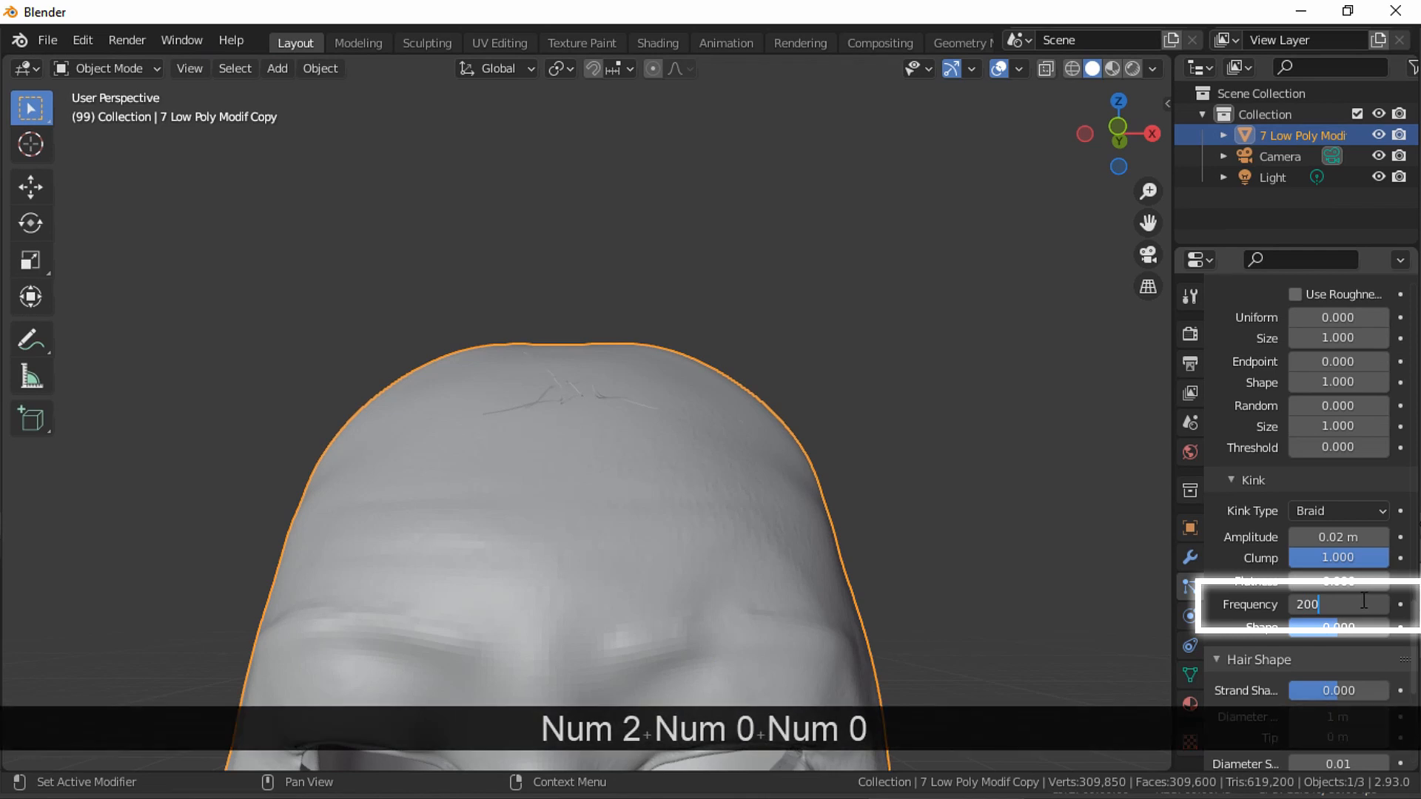
pyautogui.press('Return')
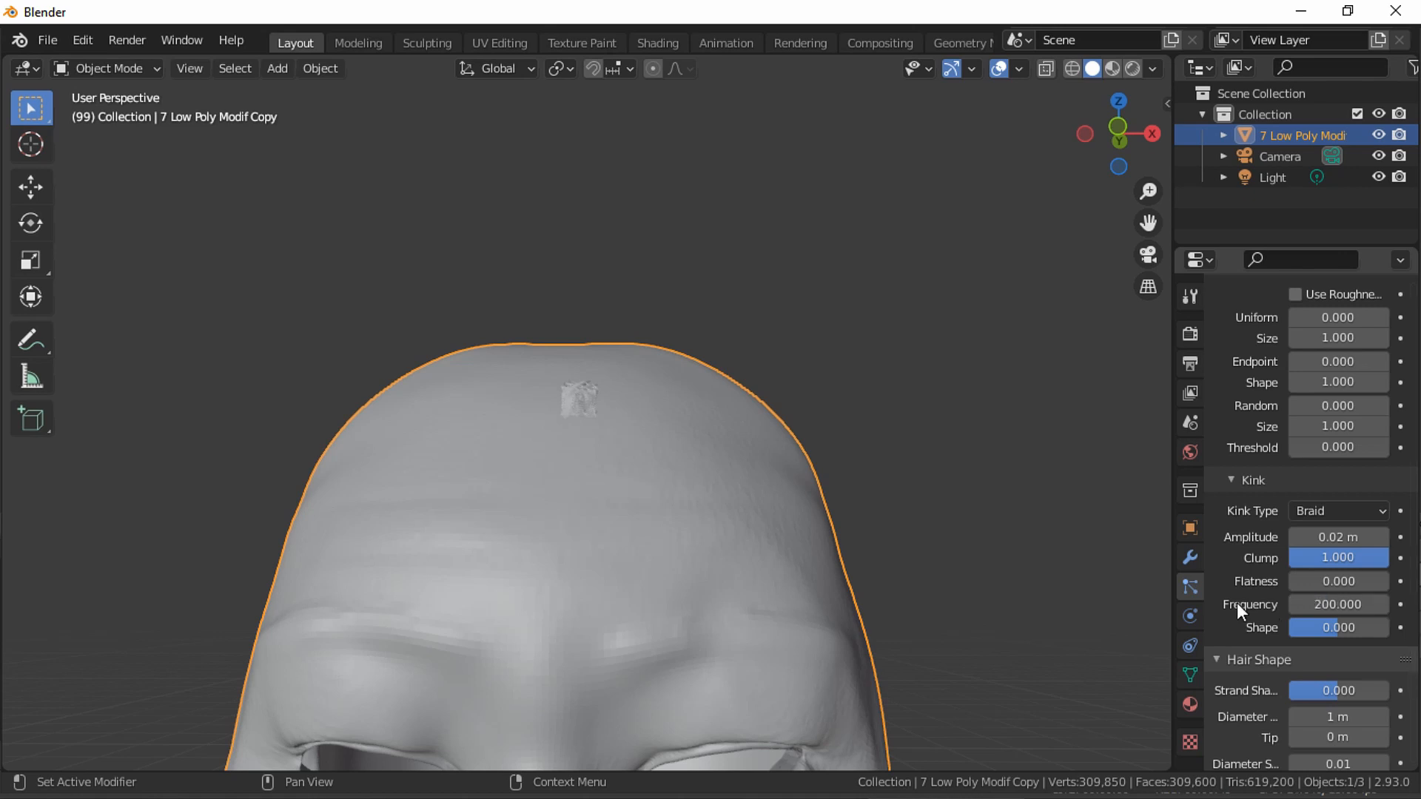
# Set the Strand Shape of the Top system's hair shape to -0.554.
pyautogui.click(1348, 689)
pyautogui.write('-.554')
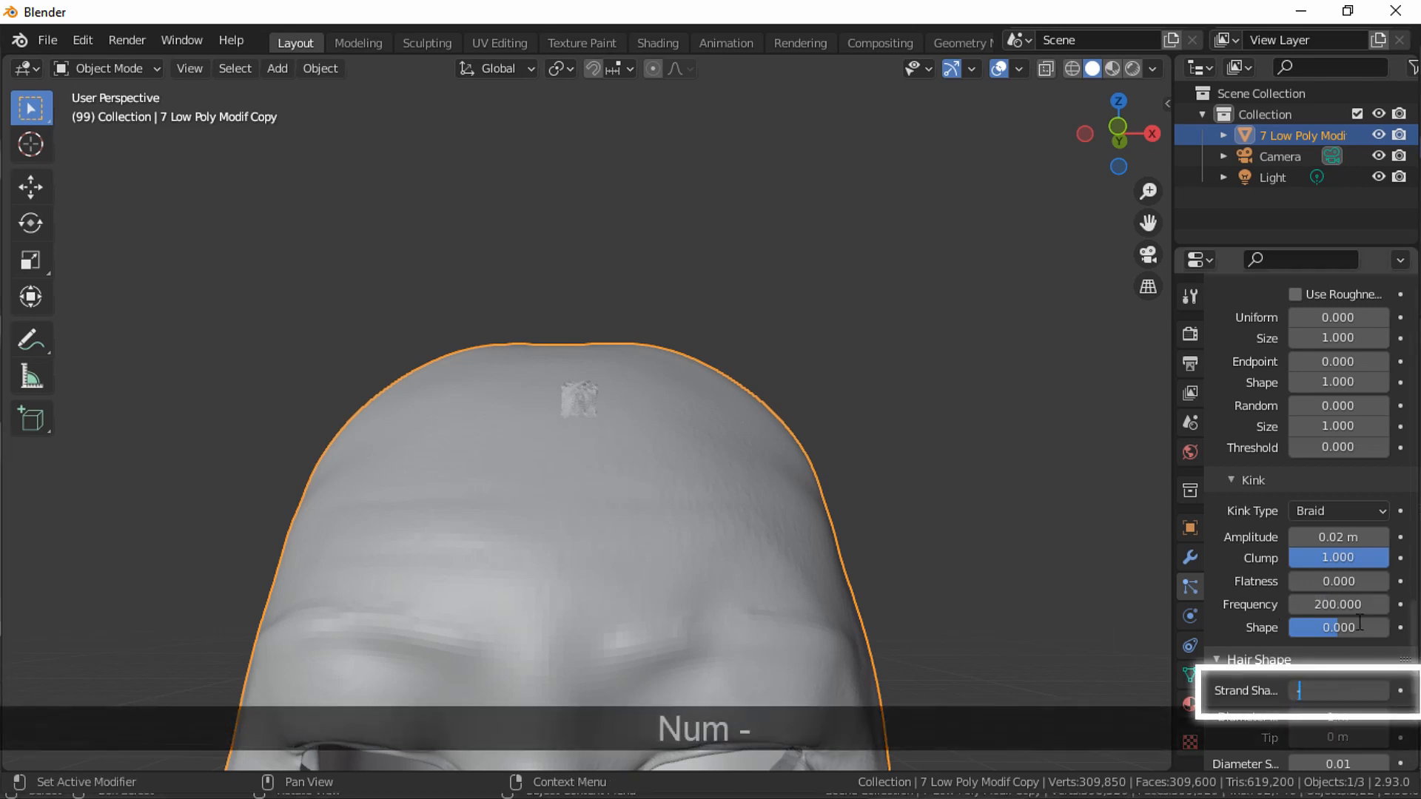
pyautogui.press('Return')
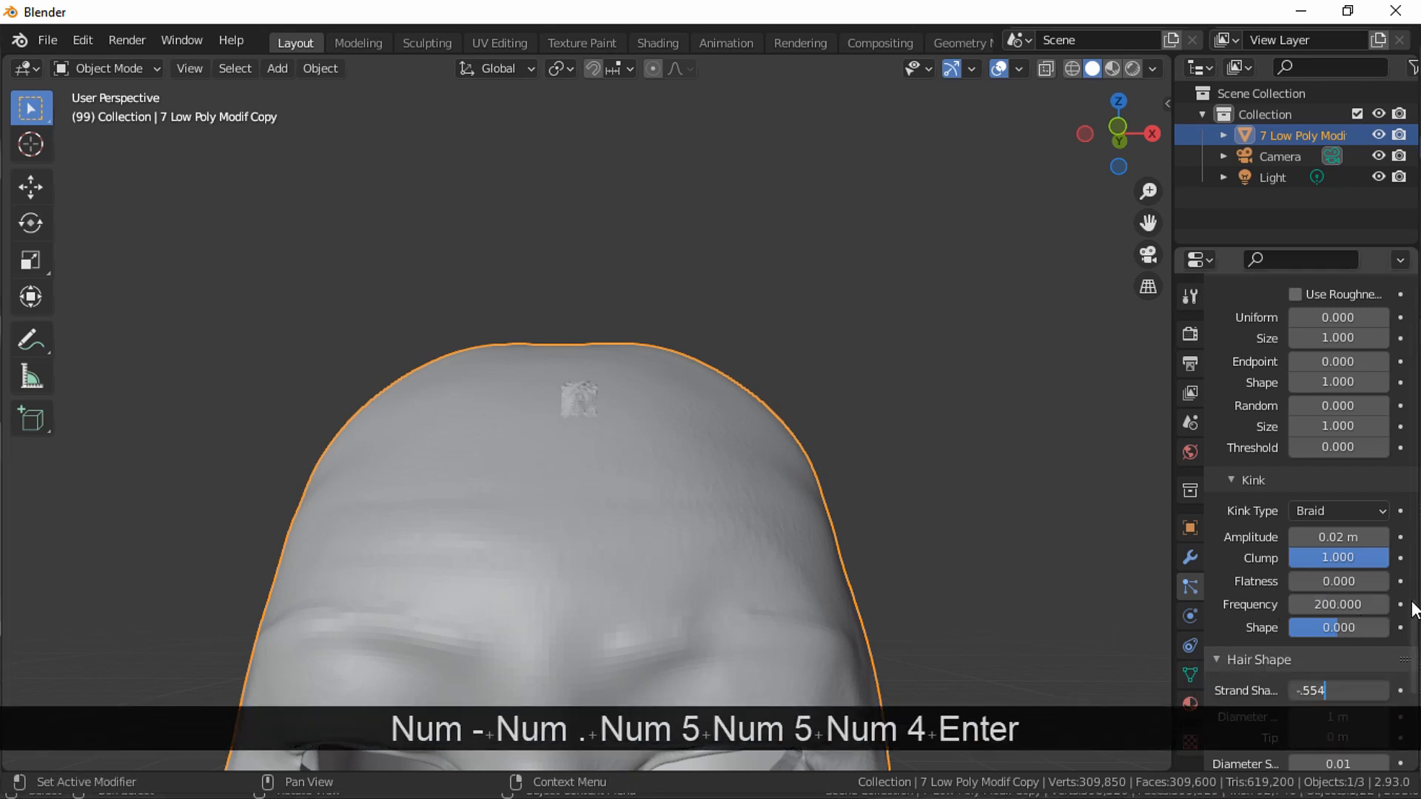
# Set the children's Uniform roughness to 0.05 and its Size to 0.01.
pyautogui.scroll(8, 1347, 593)
pyautogui.doubleClick(1364, 551)
pyautogui.write('0.0')
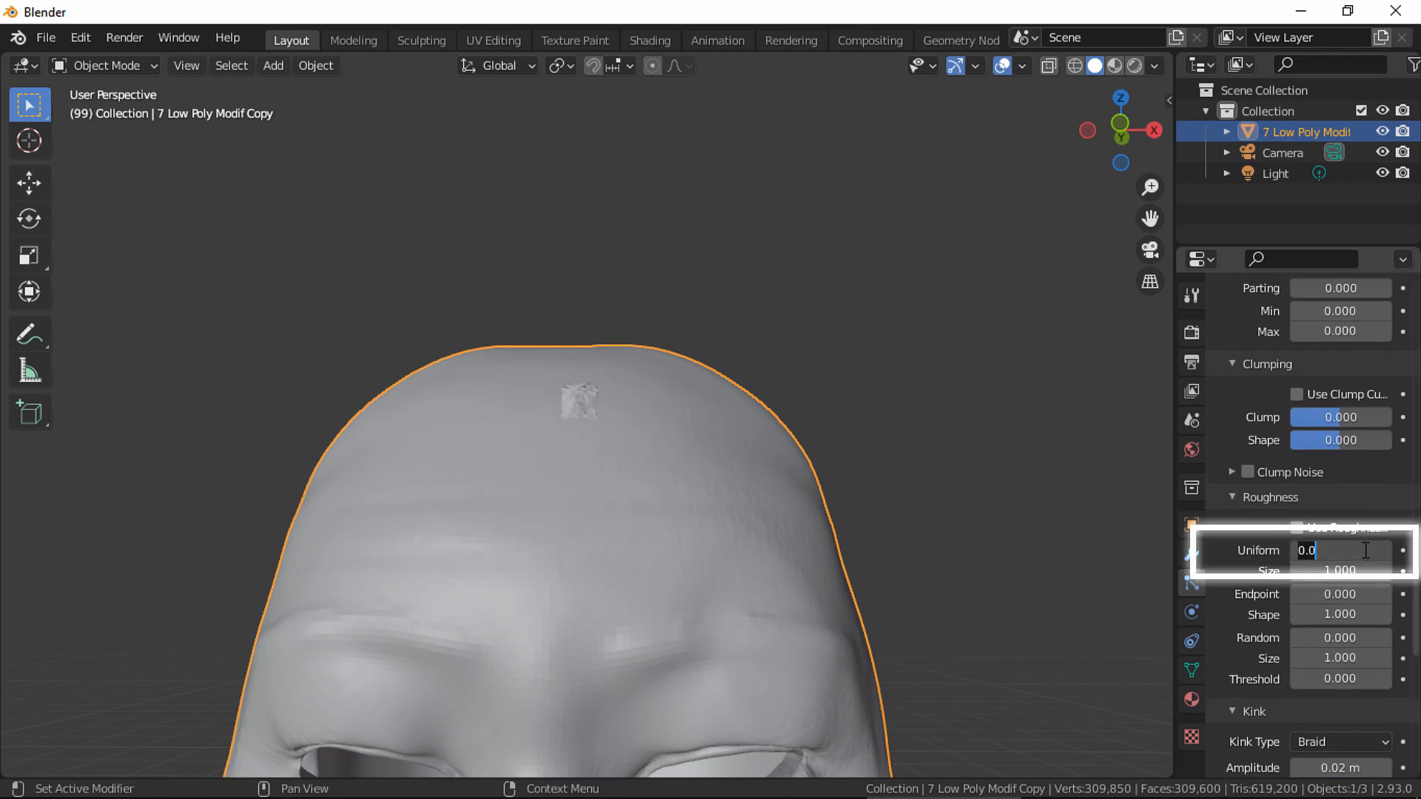
pyautogui.write('.05')
pyautogui.press('Return')
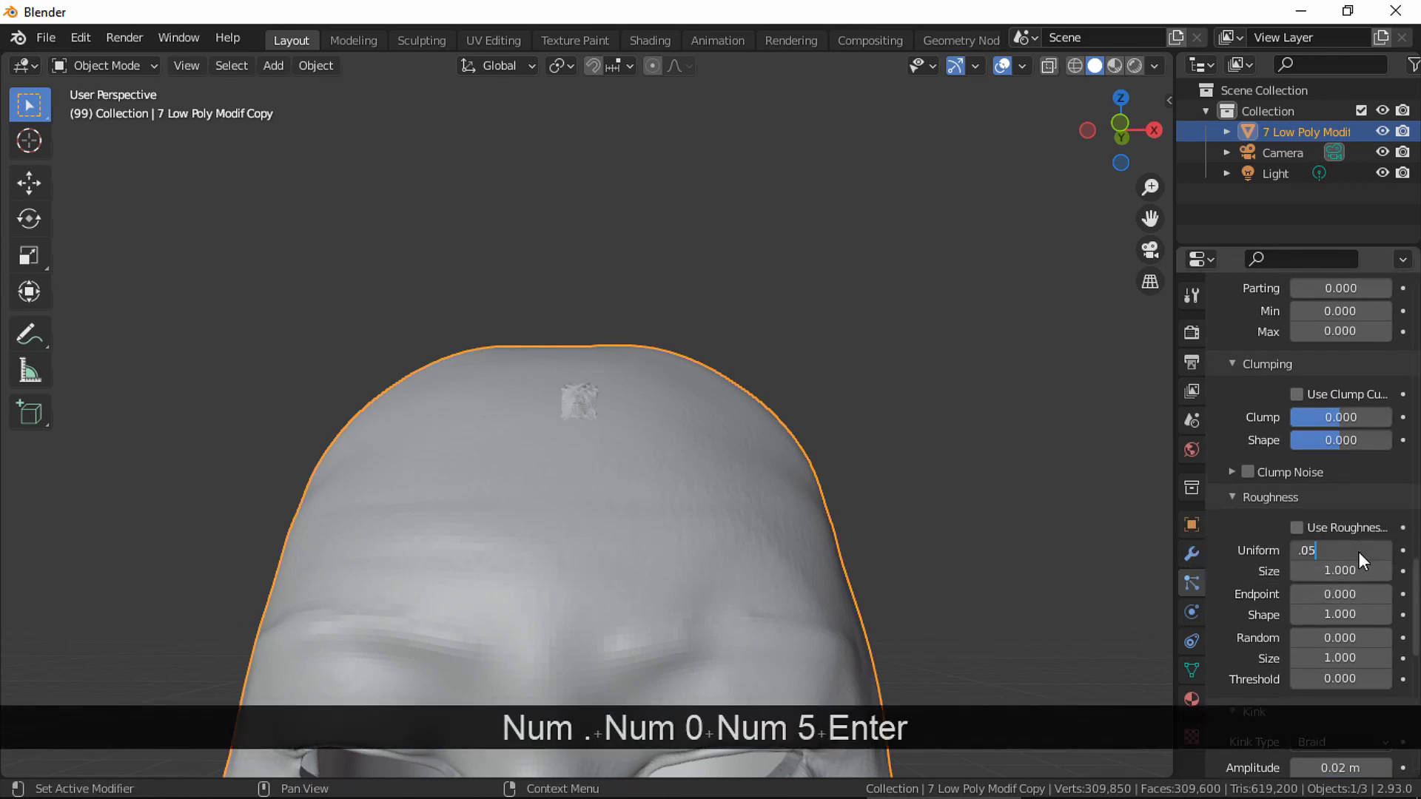
pyautogui.click(1381, 576)
pyautogui.write('.')
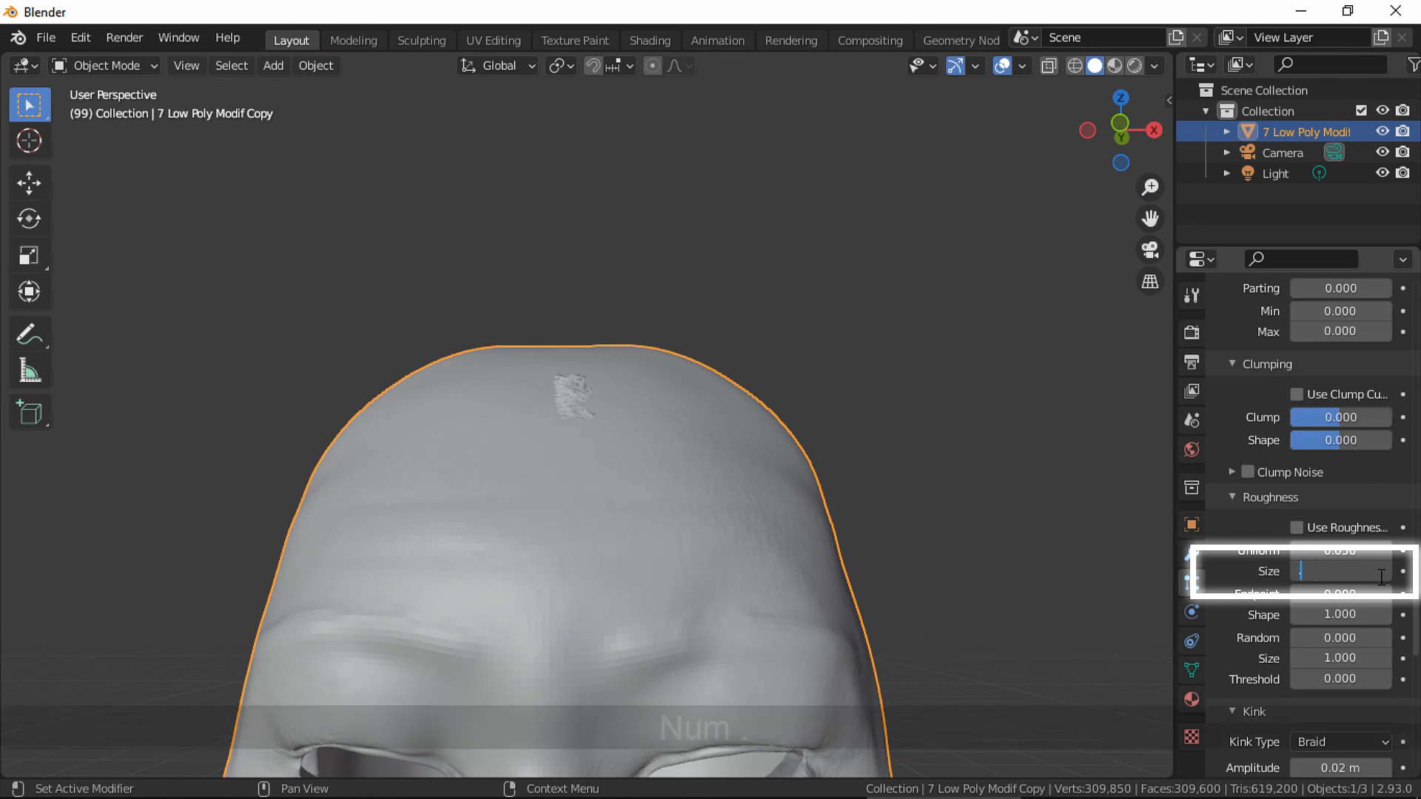
pyautogui.write('01')
pyautogui.press('Return')
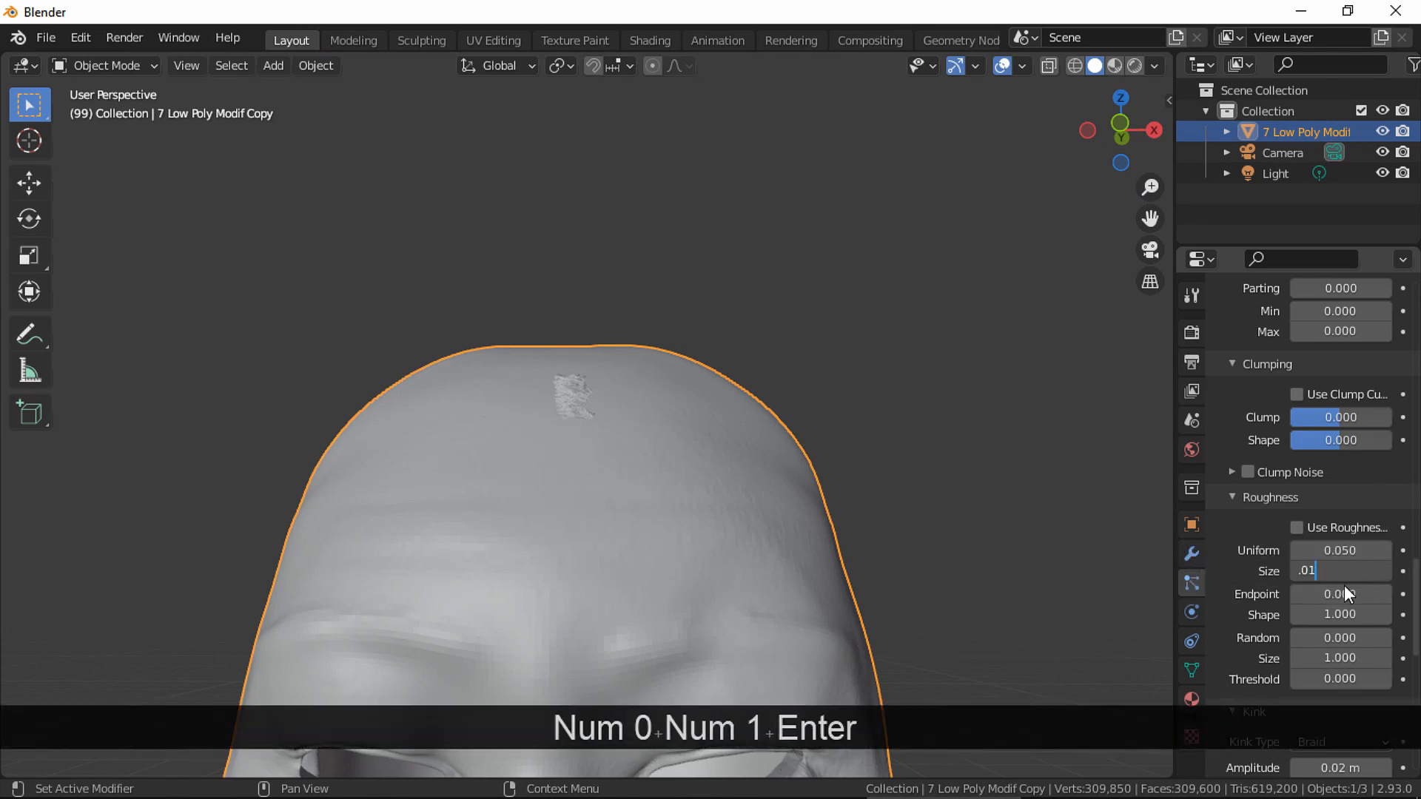
# Set the Size of the children's Random roughness to 0.01.
pyautogui.click(1347, 657)
pyautogui.write('.01')
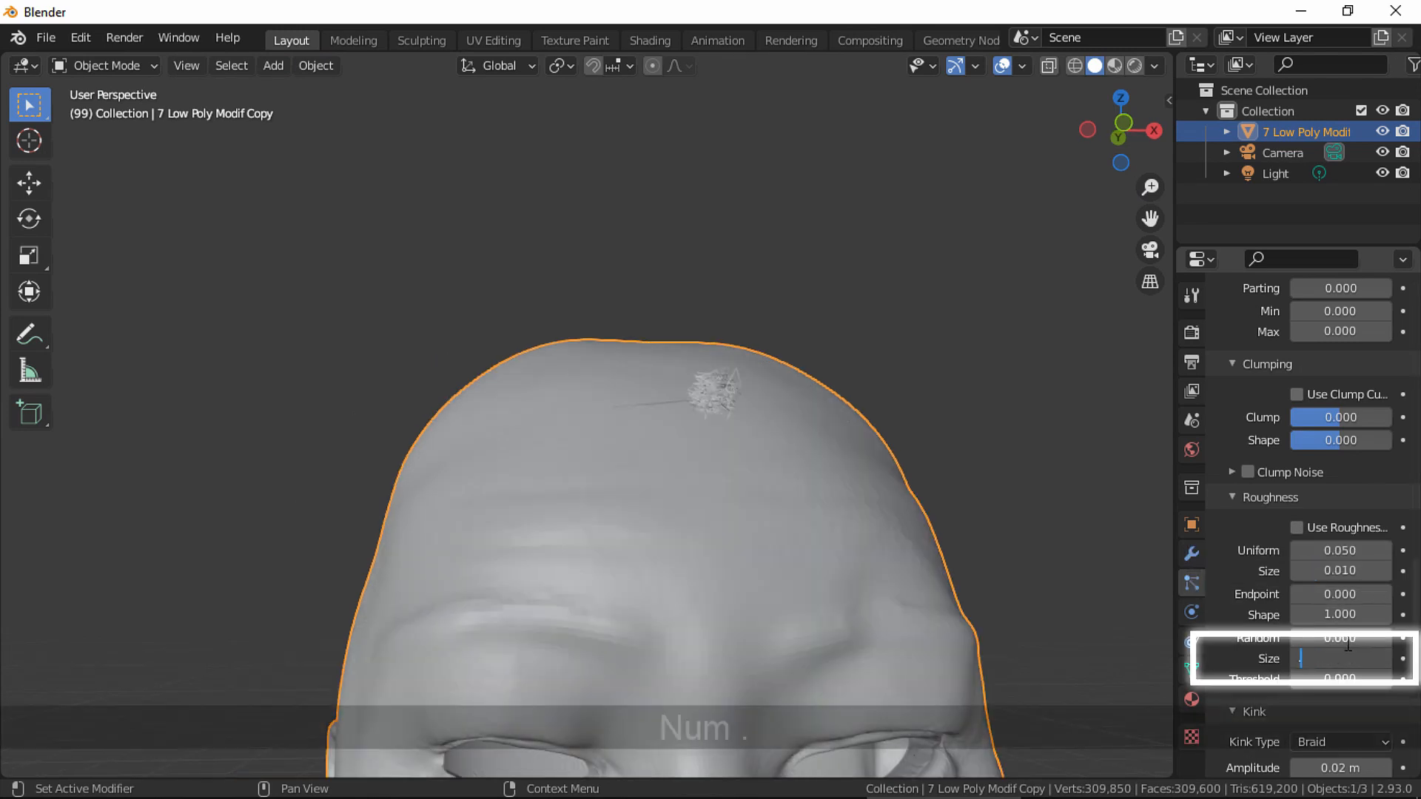
pyautogui.press('Return')
# Enable the clump curve and shape it into an arch with a raised middle point, placing the end point at X 0.94388, Y 0.225.
pyautogui.moveTo(1415, 599); pyautogui.dragTo(1413, 568)
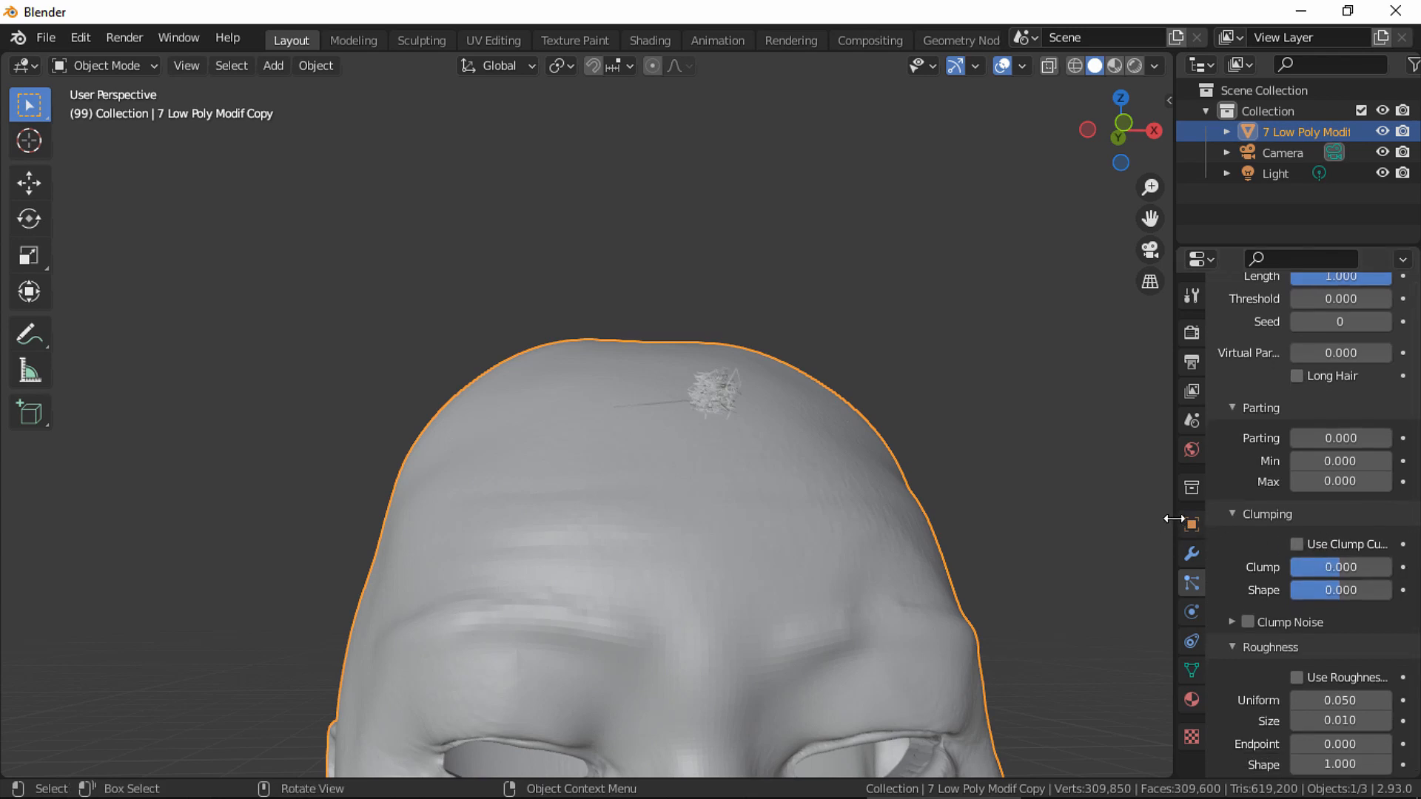
pyautogui.moveTo(1176, 520); pyautogui.dragTo(1101, 527)
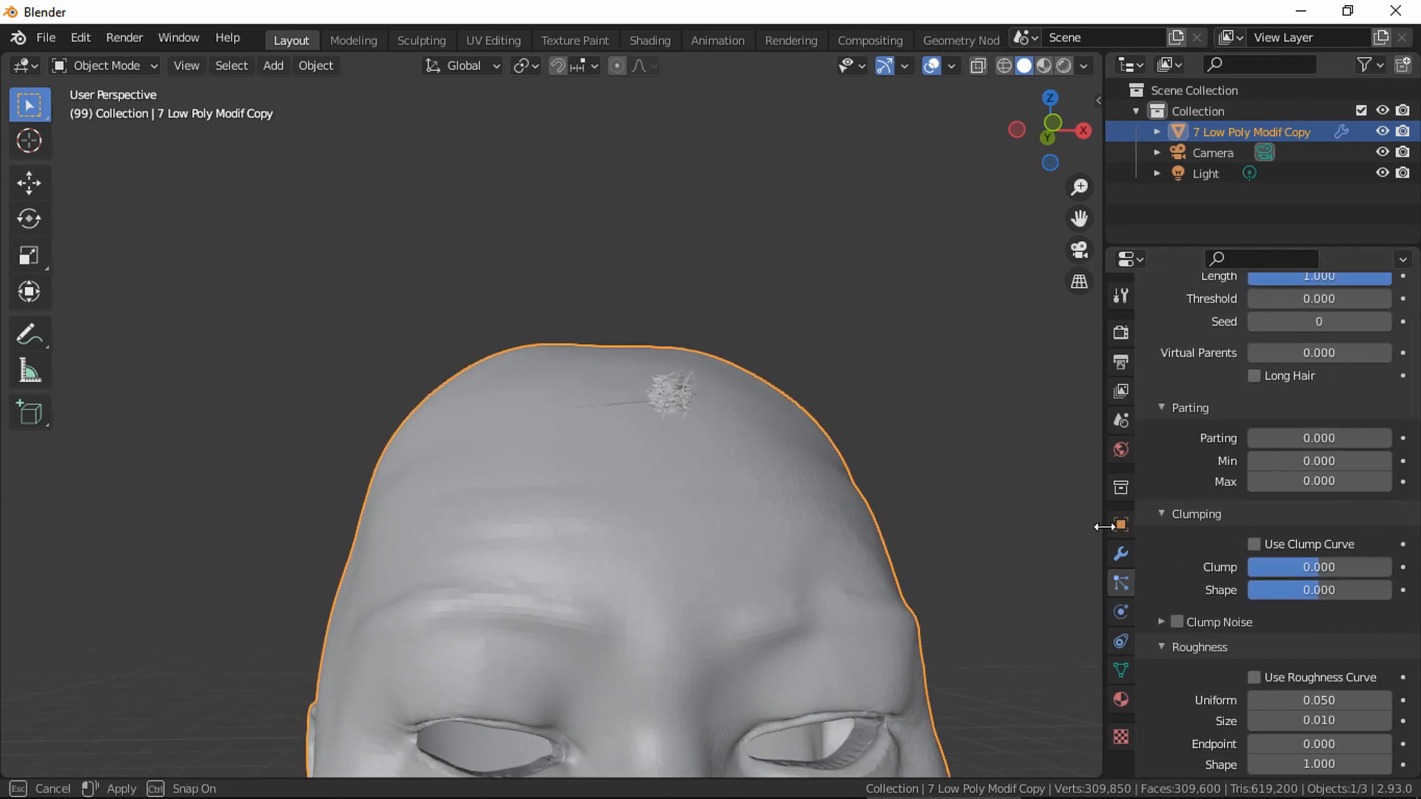
pyautogui.click(1267, 544)
pyautogui.moveTo(1151, 582); pyautogui.dragTo(1154, 687)
pyautogui.scroll(-2, 1408, 580)
pyautogui.moveTo(1407, 508); pyautogui.dragTo(1407, 592)
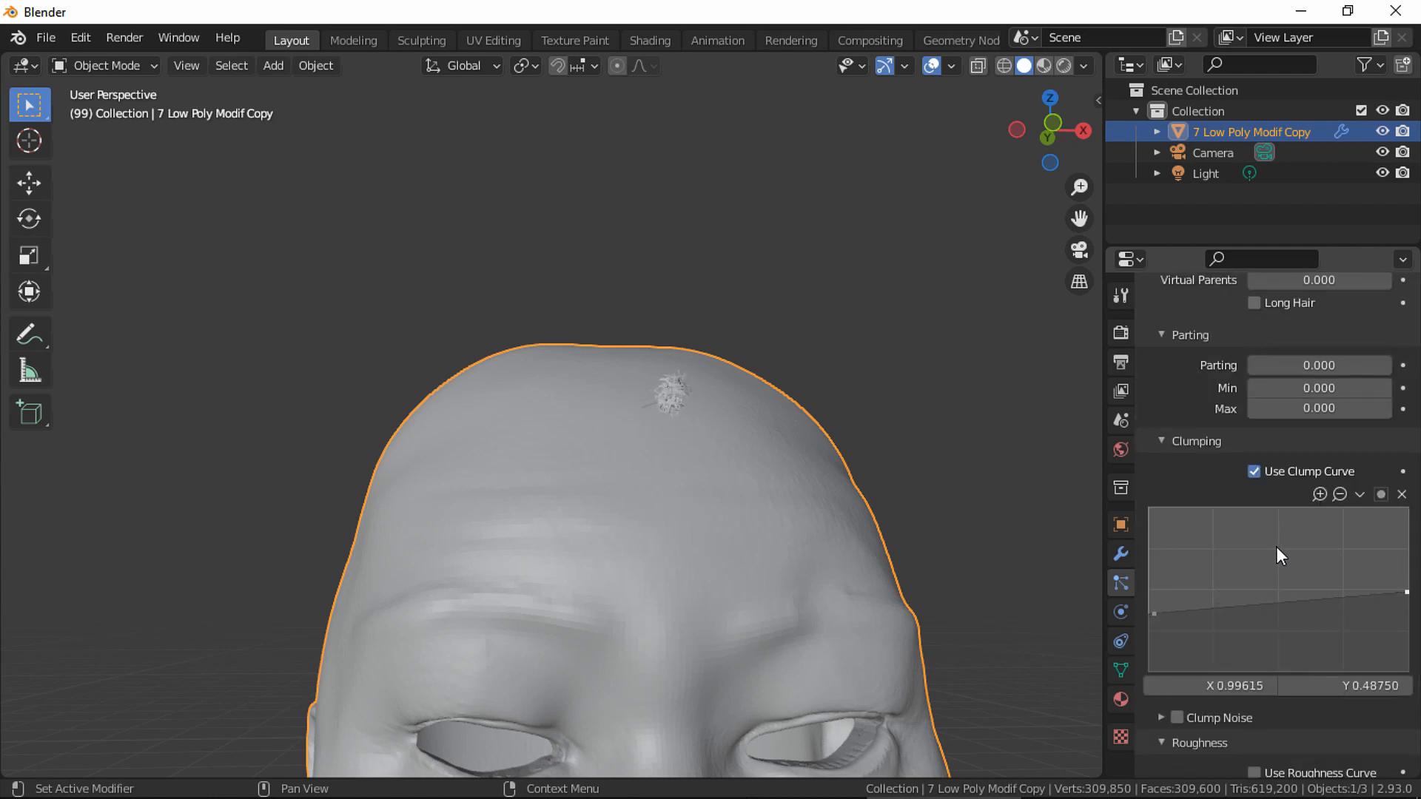
pyautogui.moveTo(1259, 608); pyautogui.dragTo(1287, 530)
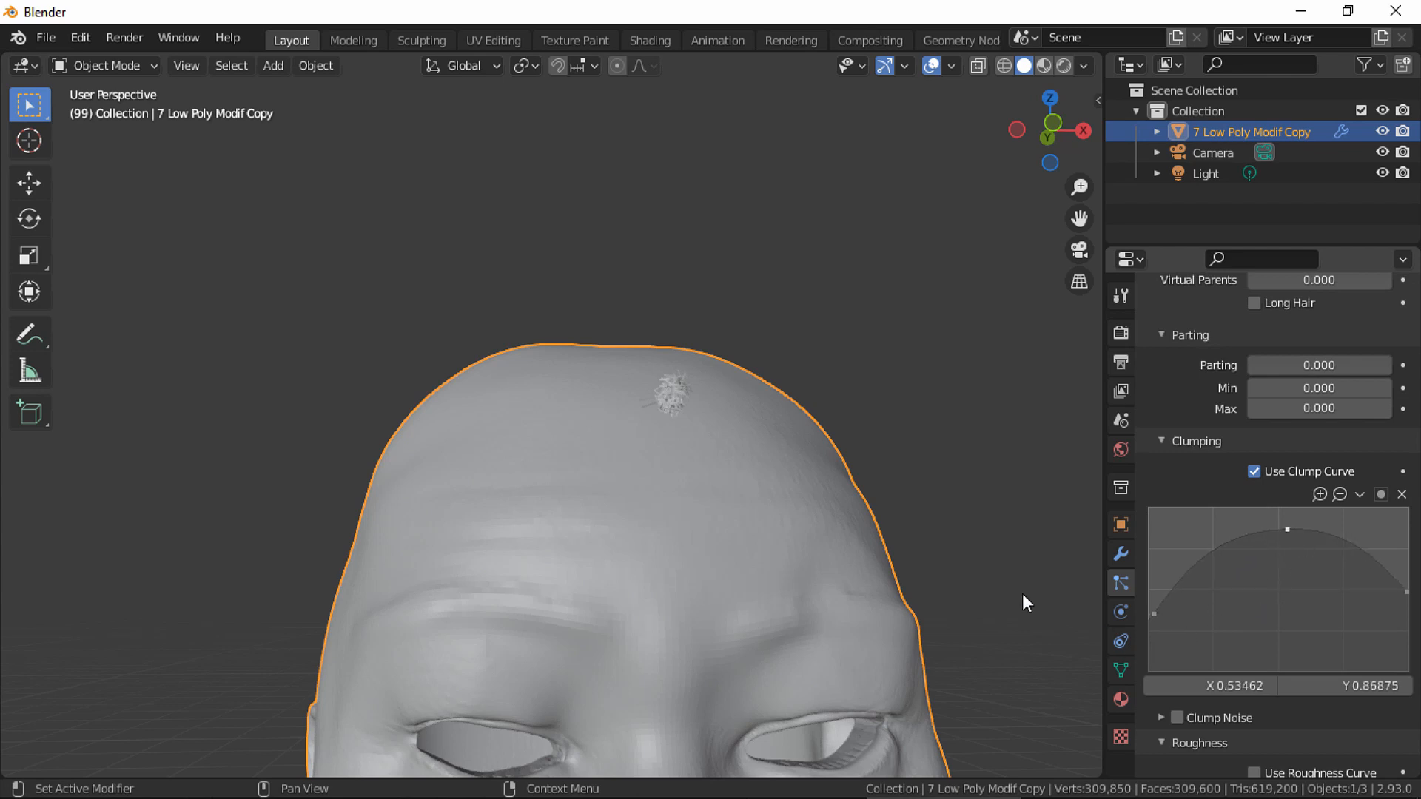
pyautogui.moveTo(913, 537); pyautogui.dragTo(786, 511, button='middle')
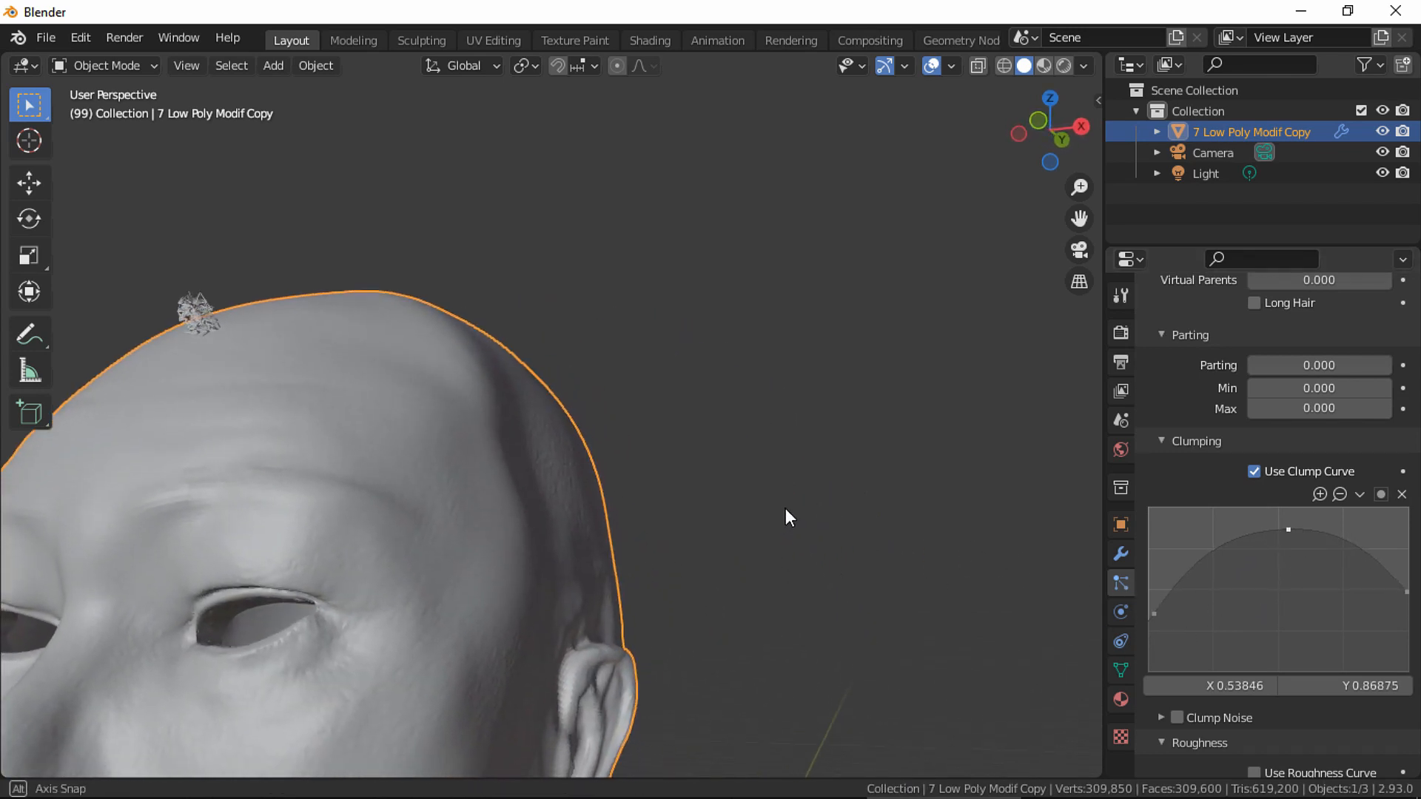
pyautogui.press('Return')
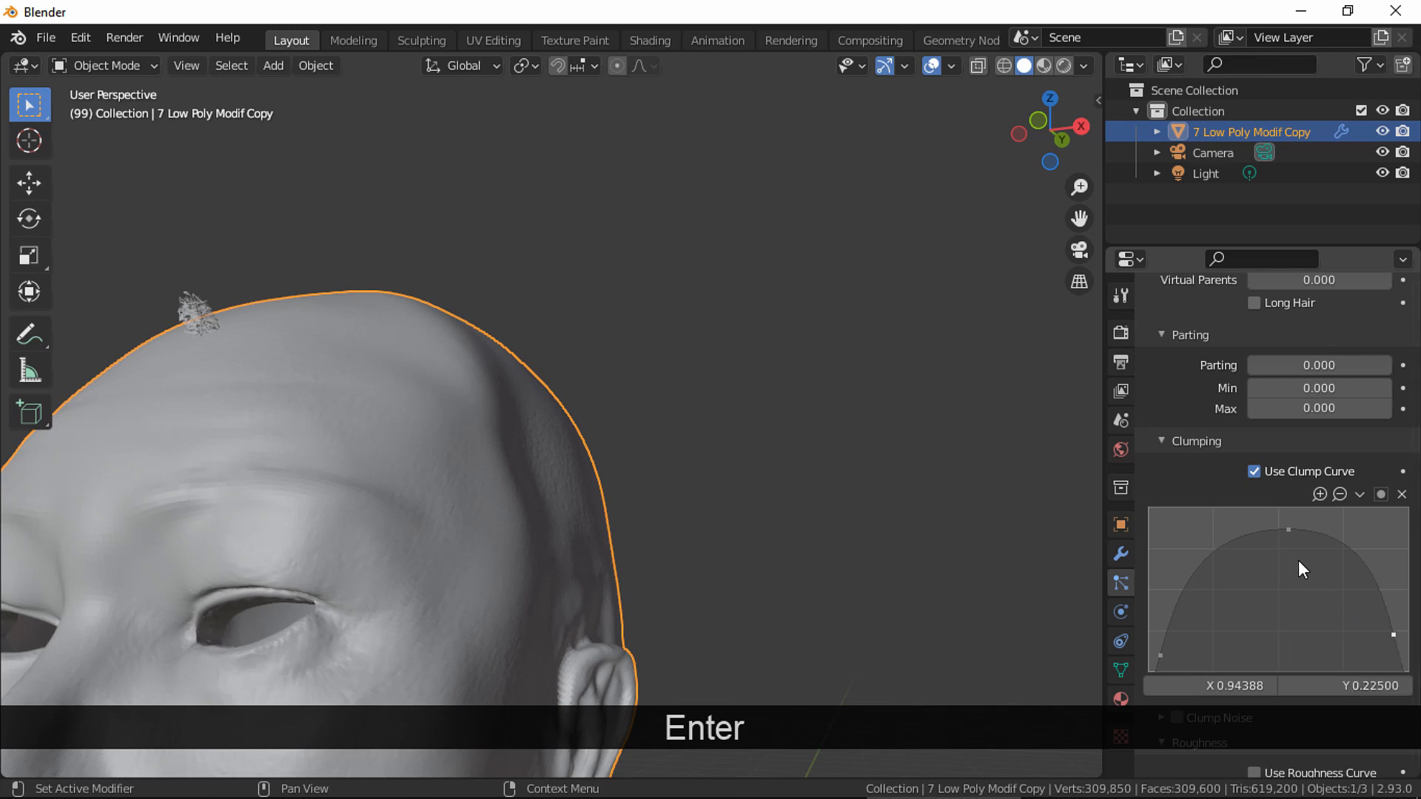
# Set the clump curve's middle point to X 0.472059 and Y 0.506251.
pyautogui.click(1289, 530)
pyautogui.click(1214, 685)
pyautogui.write('0.472059')
pyautogui.press('Return')
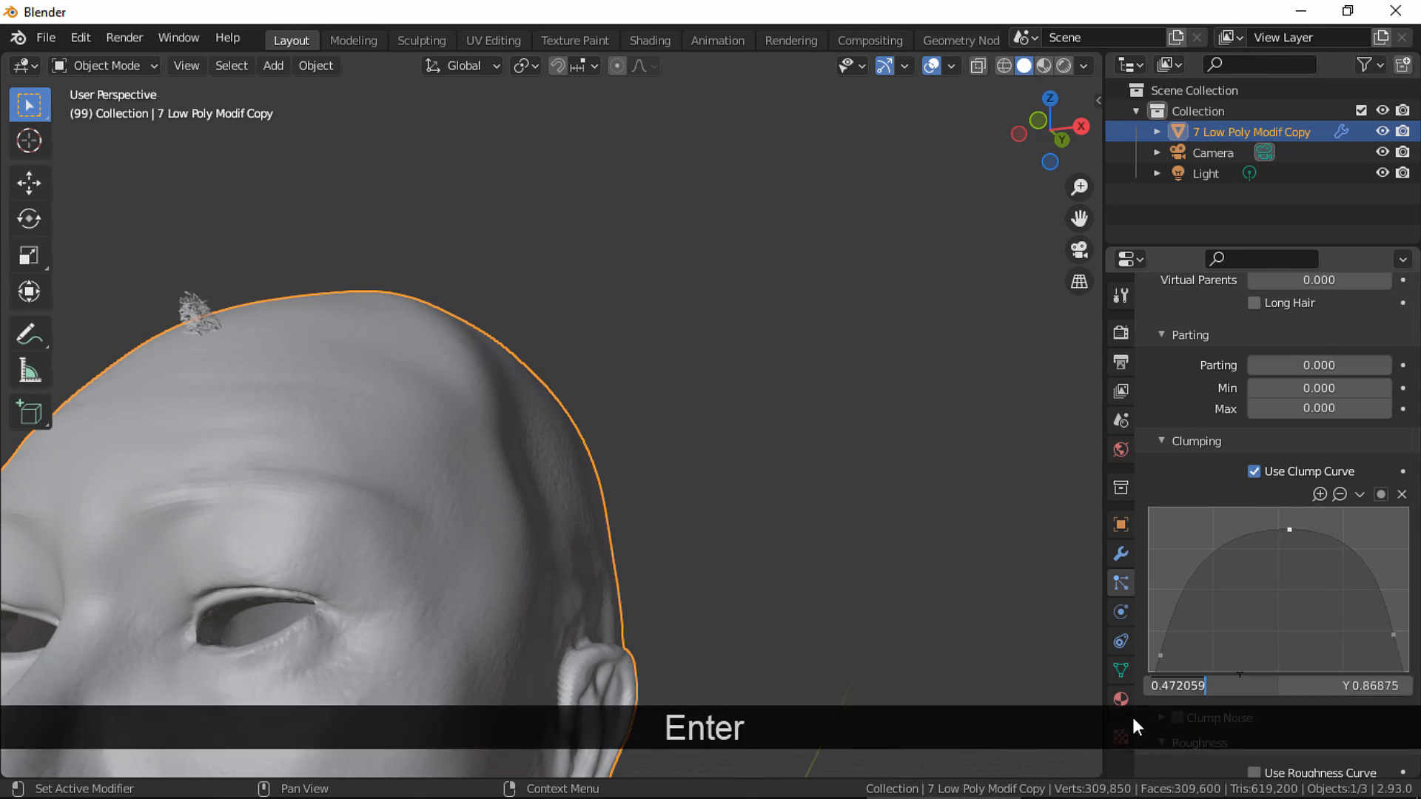
pyautogui.click(1341, 686)
pyautogui.write('0.506251')
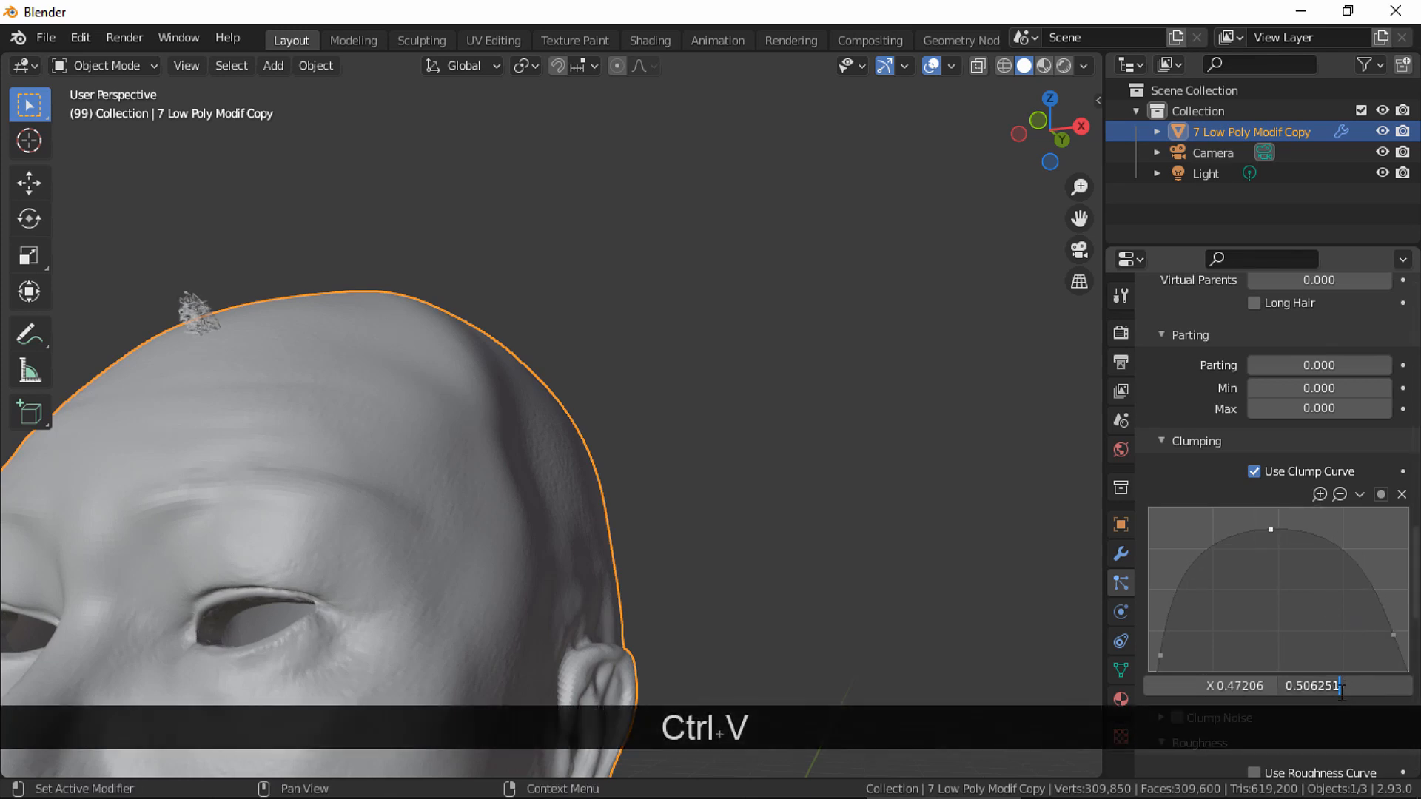
pyautogui.press('Return')
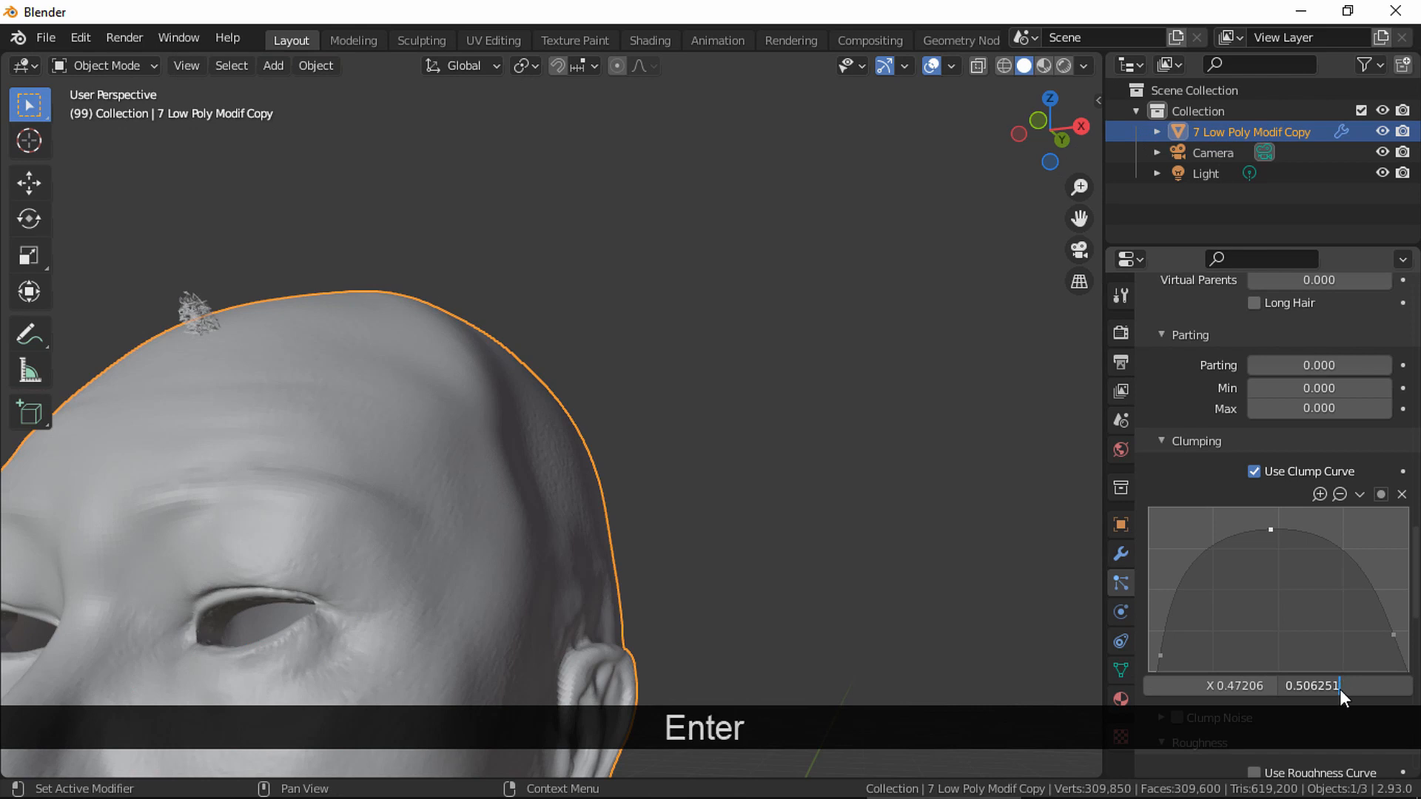
# Set the clump curve's first point to X 0.015306 and Y 0.293749.
pyautogui.click(1160, 656)
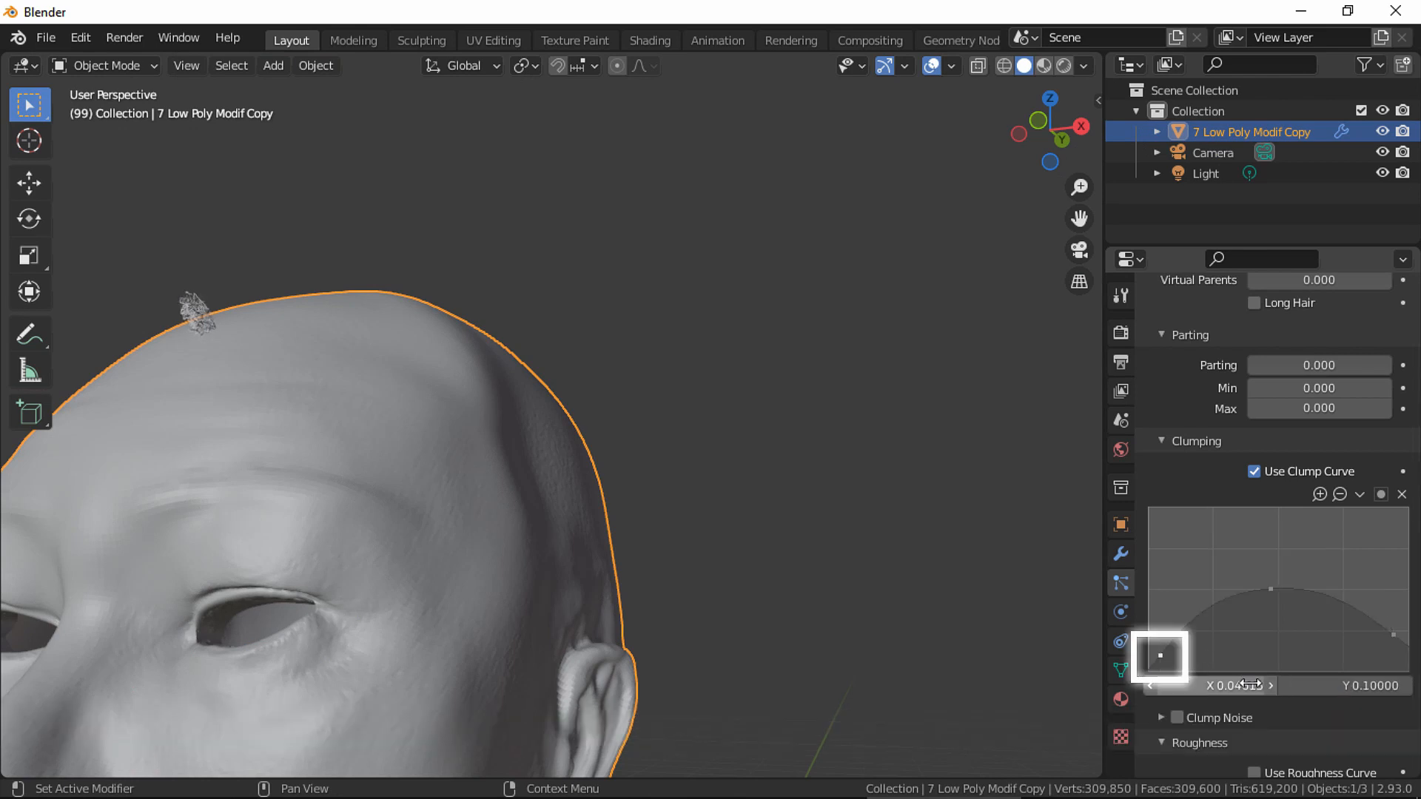
pyautogui.click(1250, 684)
pyautogui.write('0.015306')
pyautogui.press('Return')
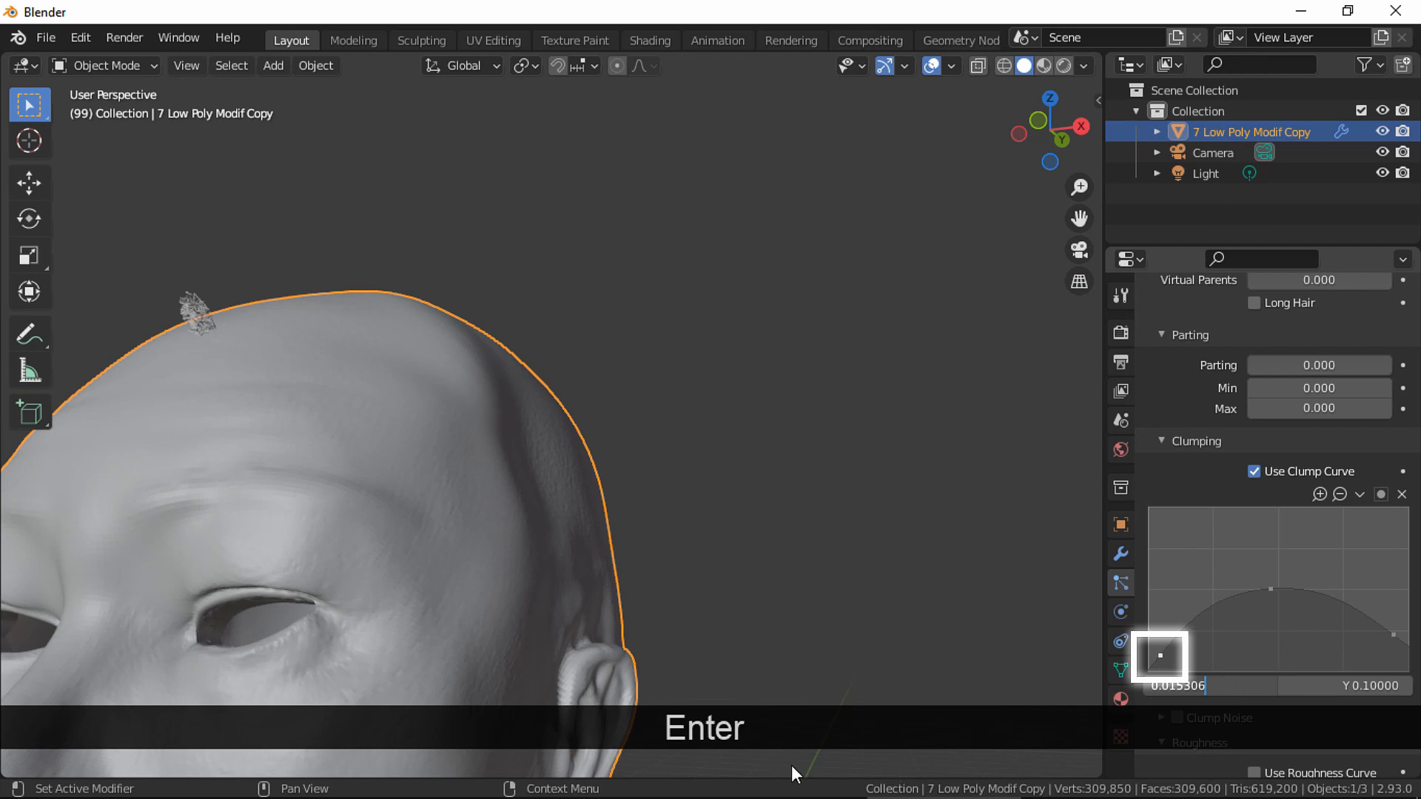
pyautogui.click(1330, 683)
pyautogui.write('0.293749')
pyautogui.press('Return')
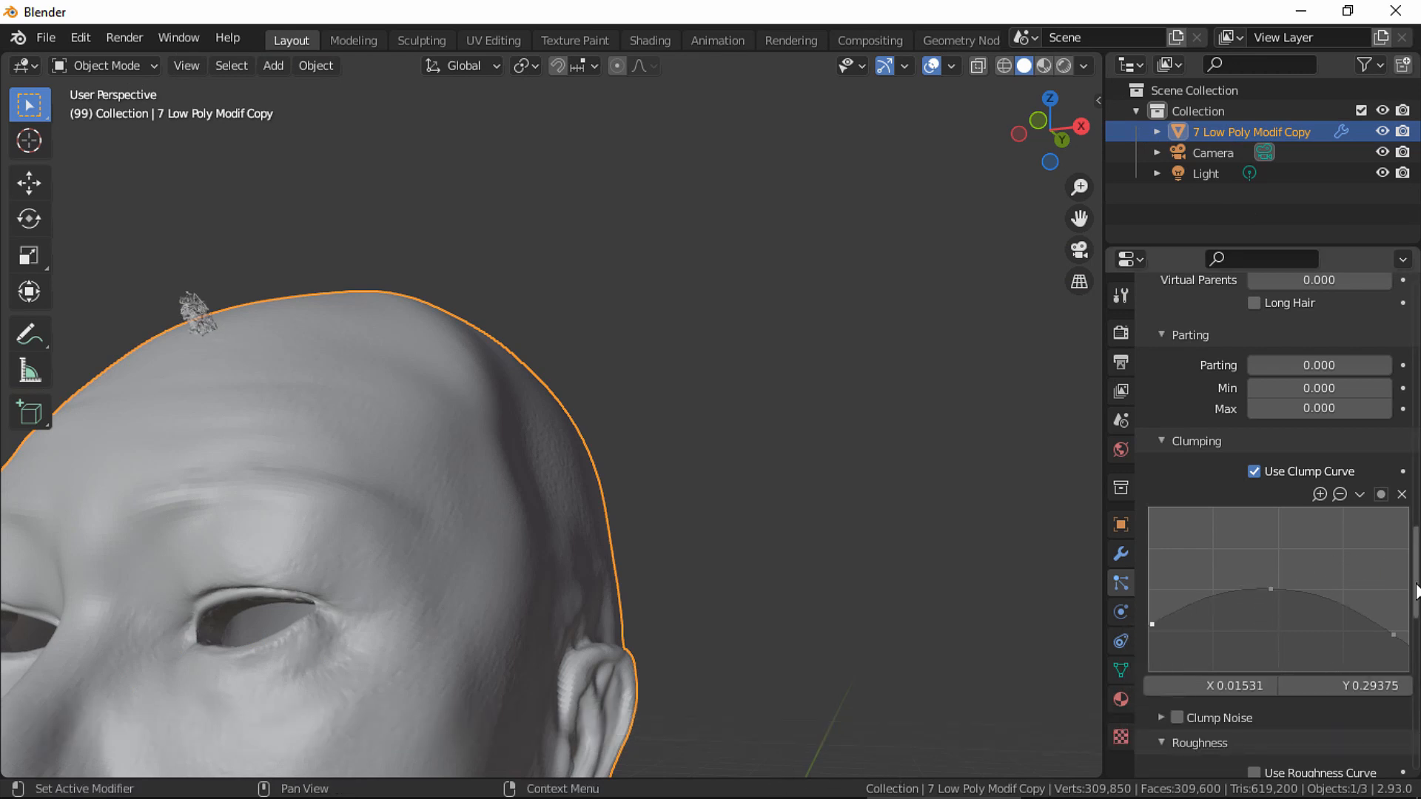
# Set the Top particle system's emission Number to 0.
pyautogui.moveTo(1415, 593); pyautogui.dragTo(1419, 325)
pyautogui.moveTo(740, 355); pyautogui.dragTo(799, 400, button='middle')
pyautogui.click(814, 311)
pyautogui.click(1318, 531)
pyautogui.write('0')
pyautogui.press('Return')
# Switch the head model to Particle Edit mode and view it from the front.
pyautogui.click(112, 73)
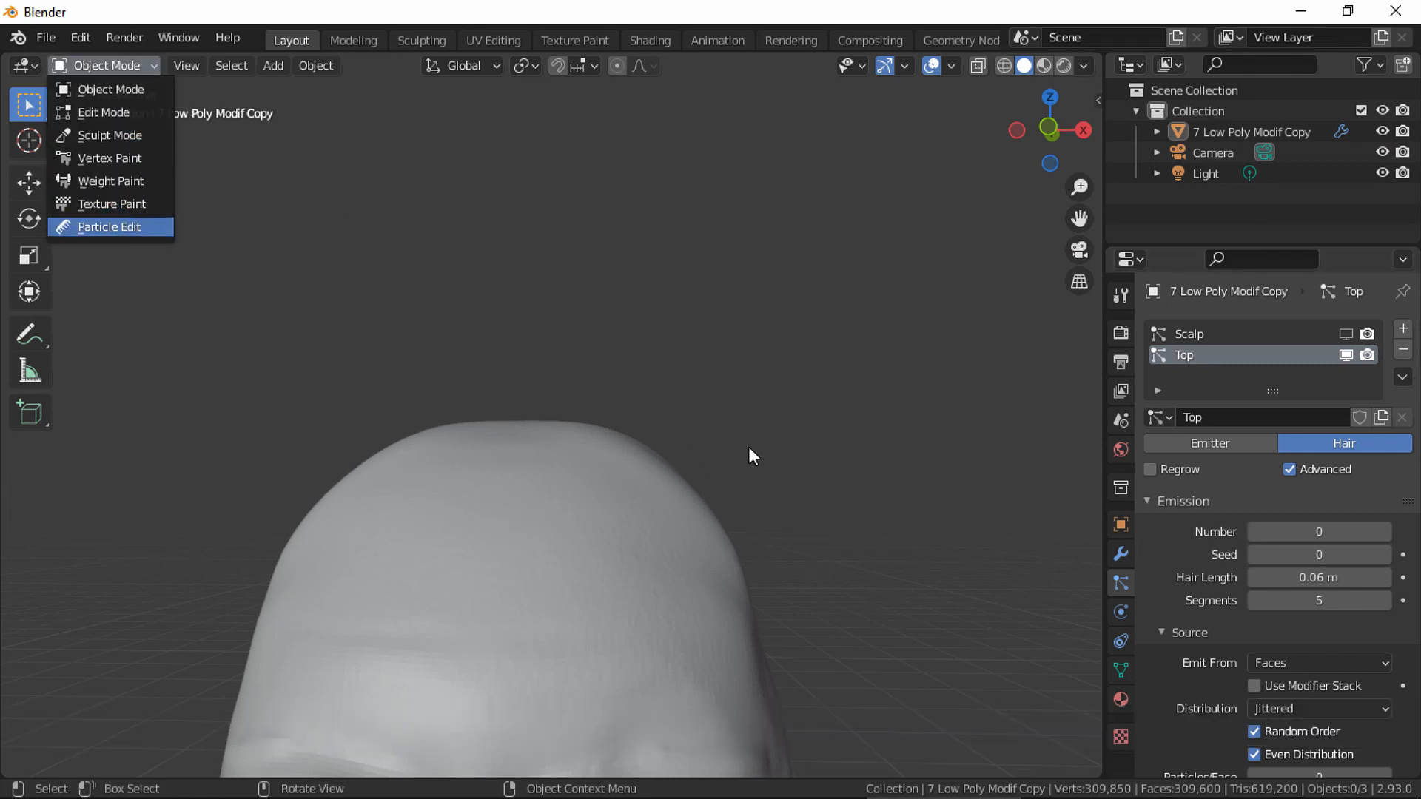
pyautogui.moveTo(769, 467); pyautogui.dragTo(771, 503, button='middle')
pyautogui.keyDown('shift'); pyautogui.moveTo(771, 503); pyautogui.dragTo(800, 421, button='middle'); pyautogui.keyUp('shift')
pyautogui.click(1044, 138)
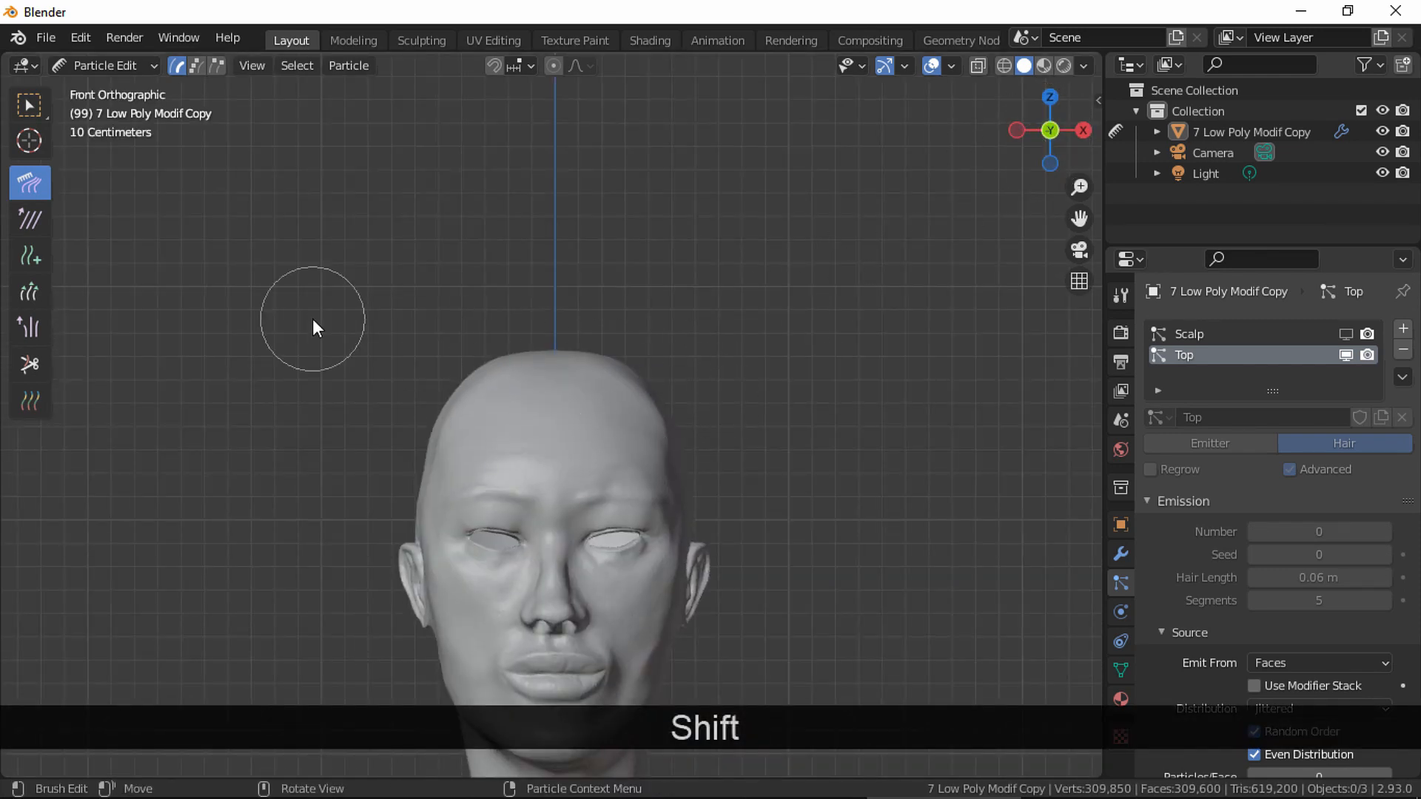
# Choose the Add brush with a Count of 1 and a Radius of 26 px, and expand its Options settings.
pyautogui.click(29, 262)
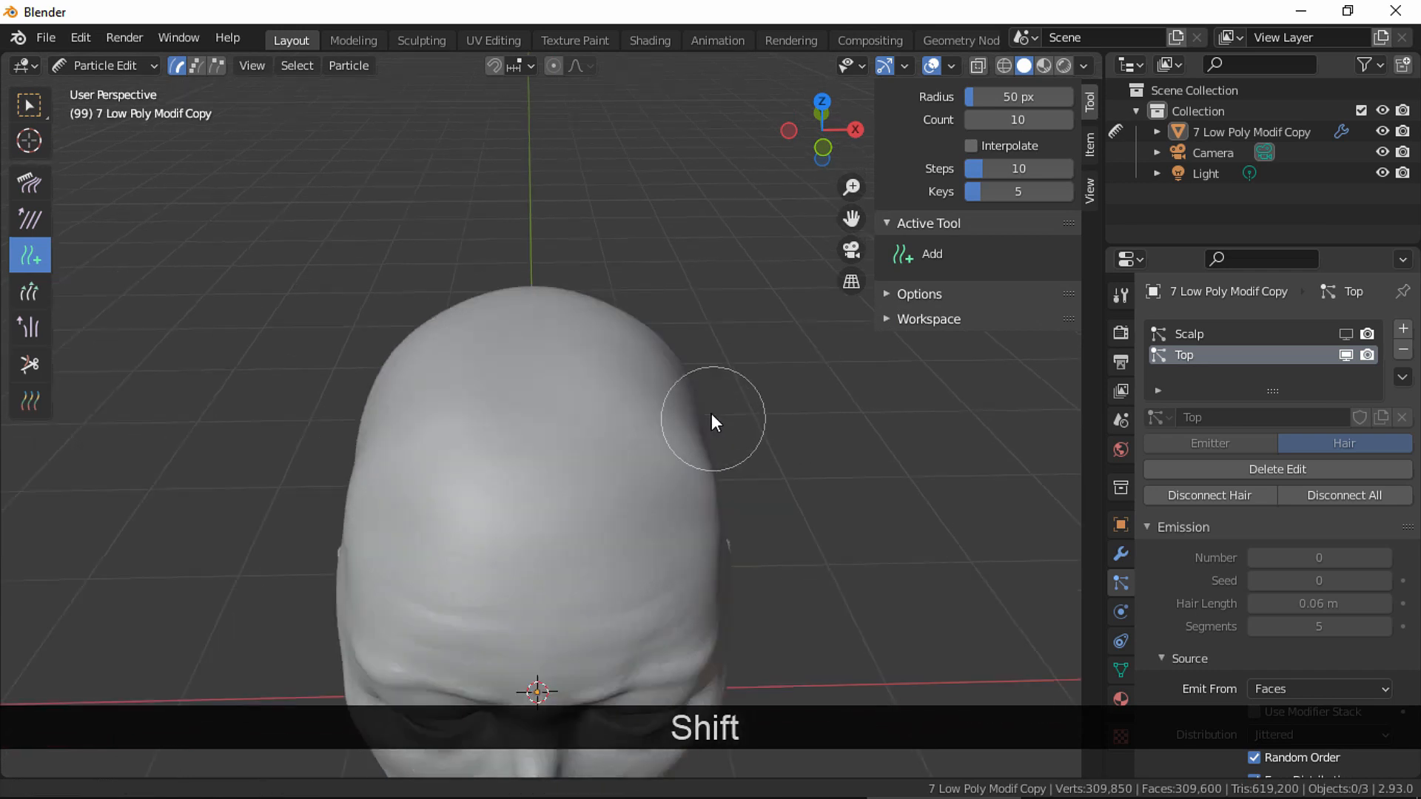
pyautogui.keyDown('shift'); pyautogui.moveTo(712, 413); pyautogui.dragTo(715, 425, button='middle'); pyautogui.keyUp('shift')
pyautogui.click(915, 295)
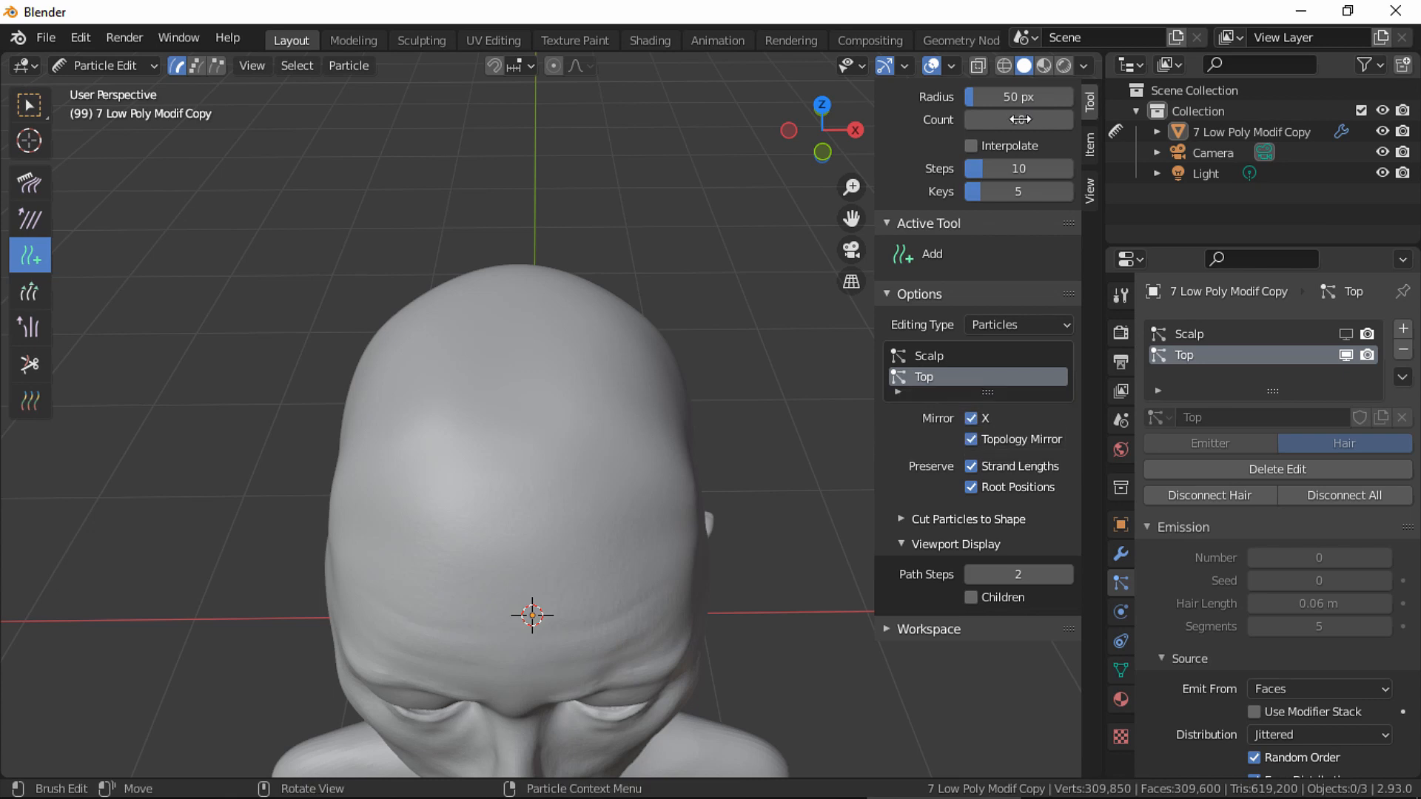
pyautogui.click(1013, 120)
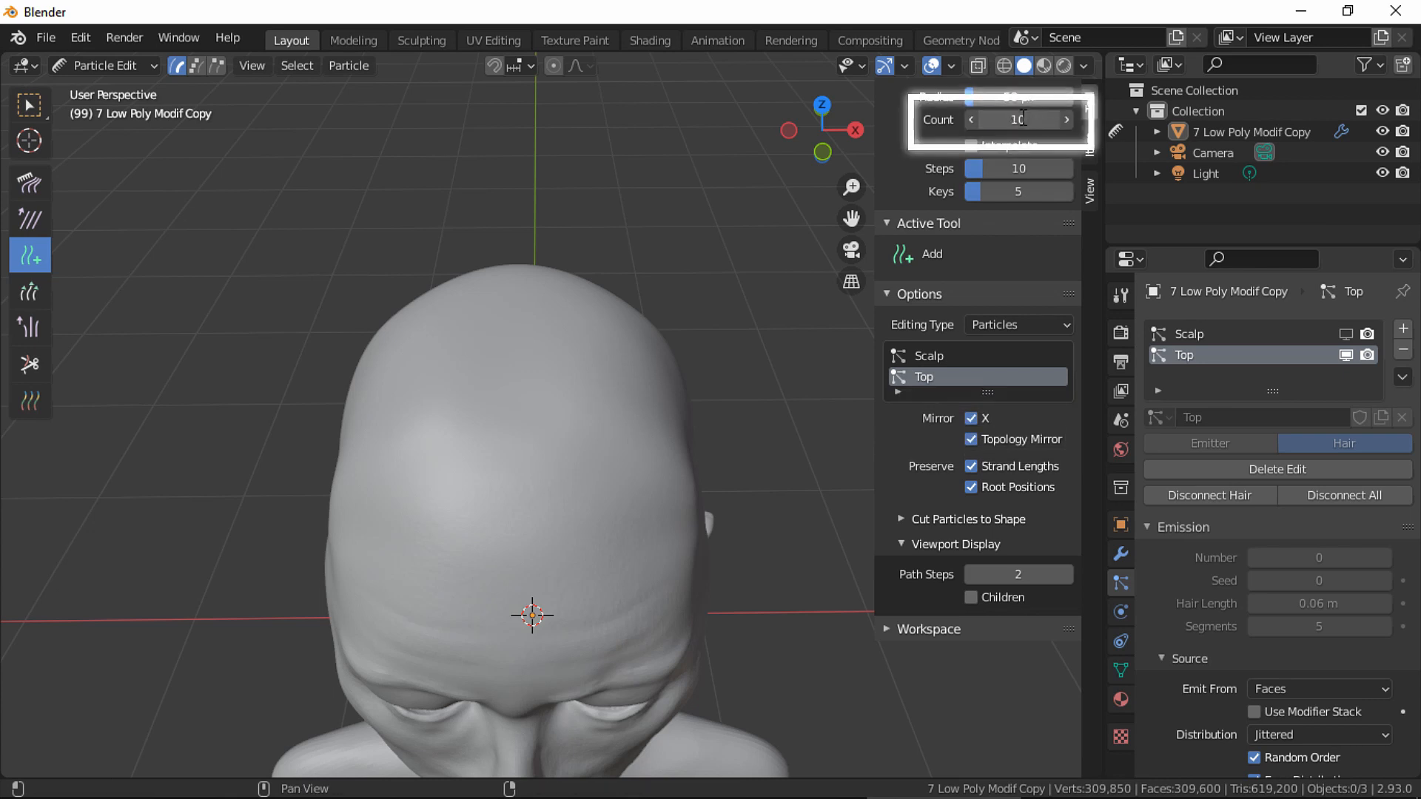
pyautogui.write('1')
pyautogui.press('Return')
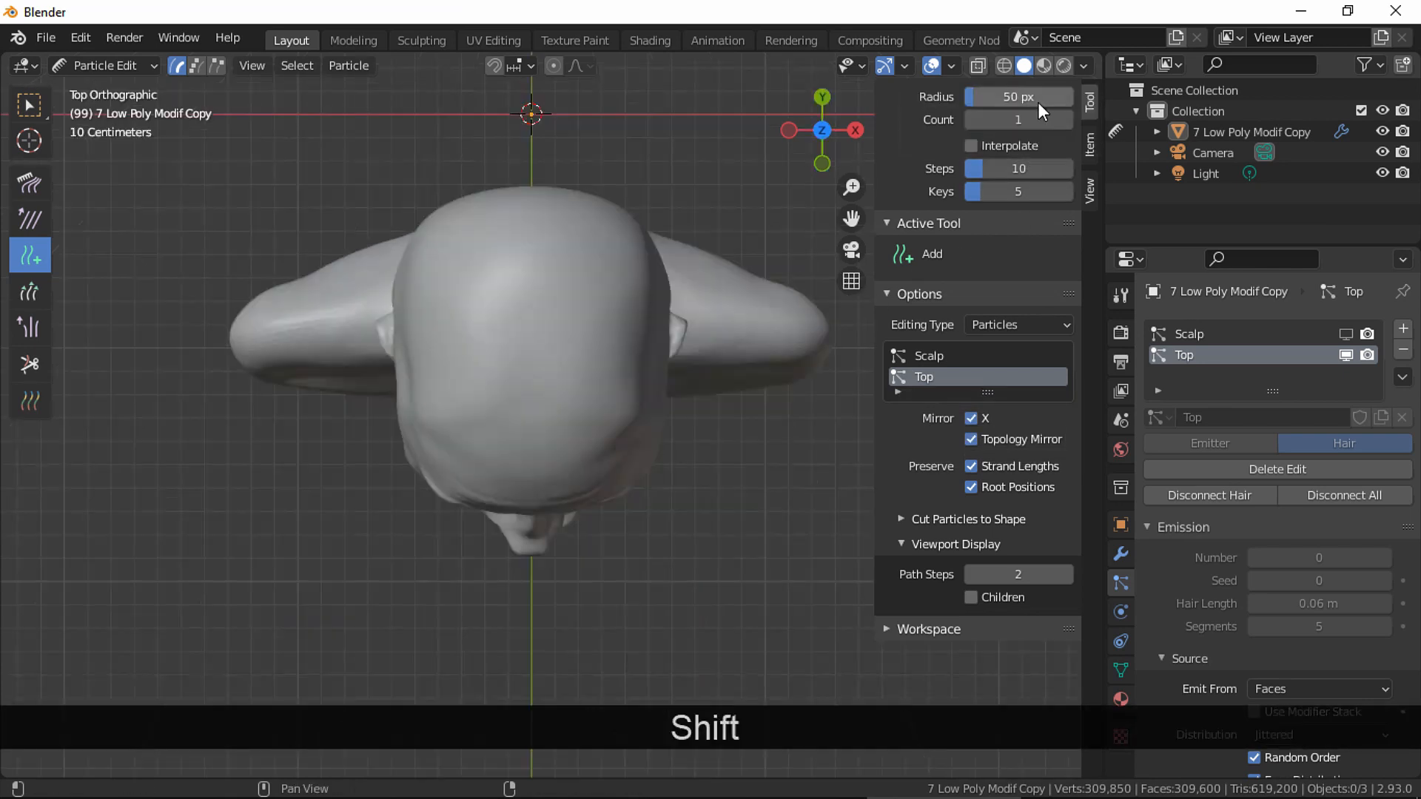
pyautogui.keyDown('shift'); pyautogui.moveTo(1037, 102); pyautogui.dragTo(1039, 100); pyautogui.keyUp('shift')
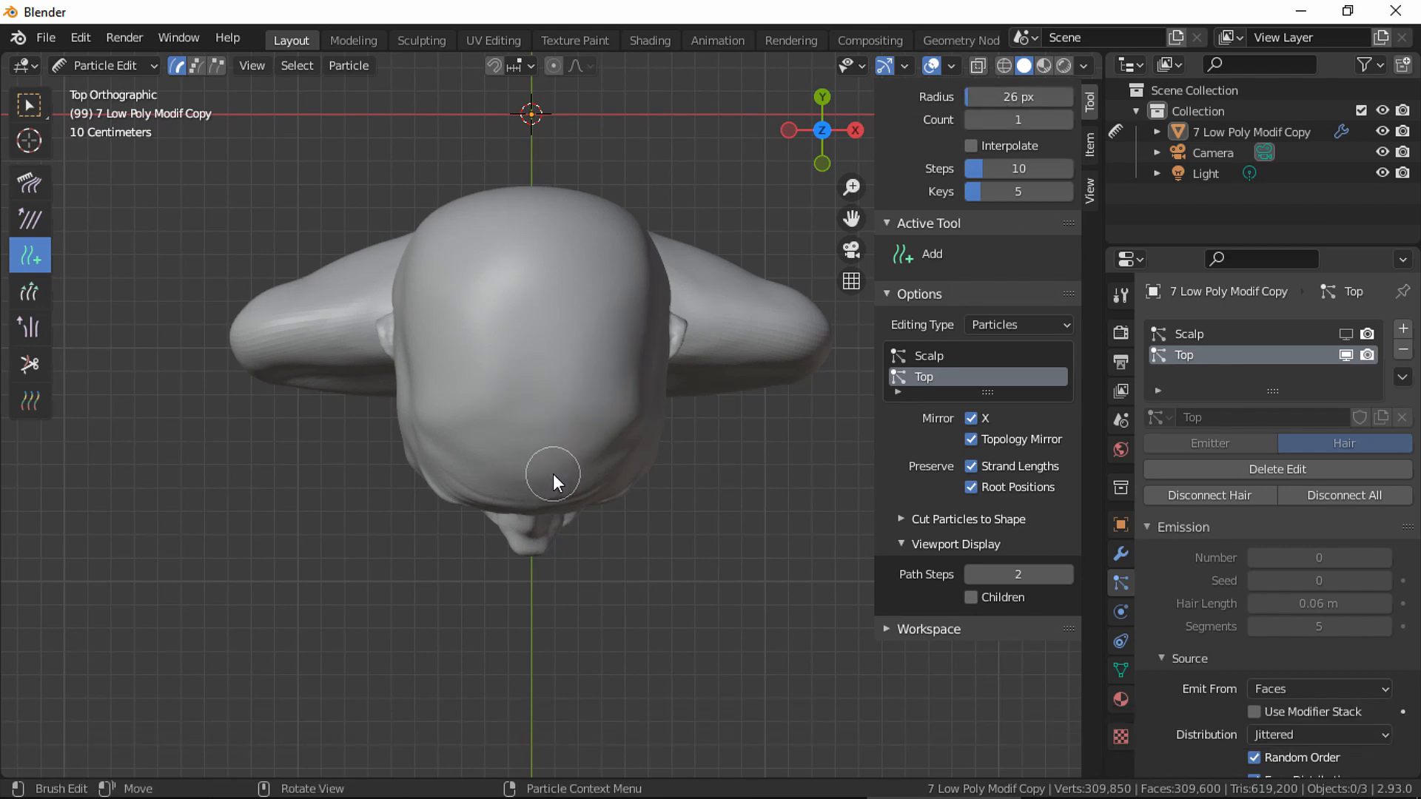
# Add single X-mirrored hairs to the Top system in rows running front to back on both sides of the head.
pyautogui.moveTo(567, 412); pyautogui.dragTo(575, 353, button='middle')
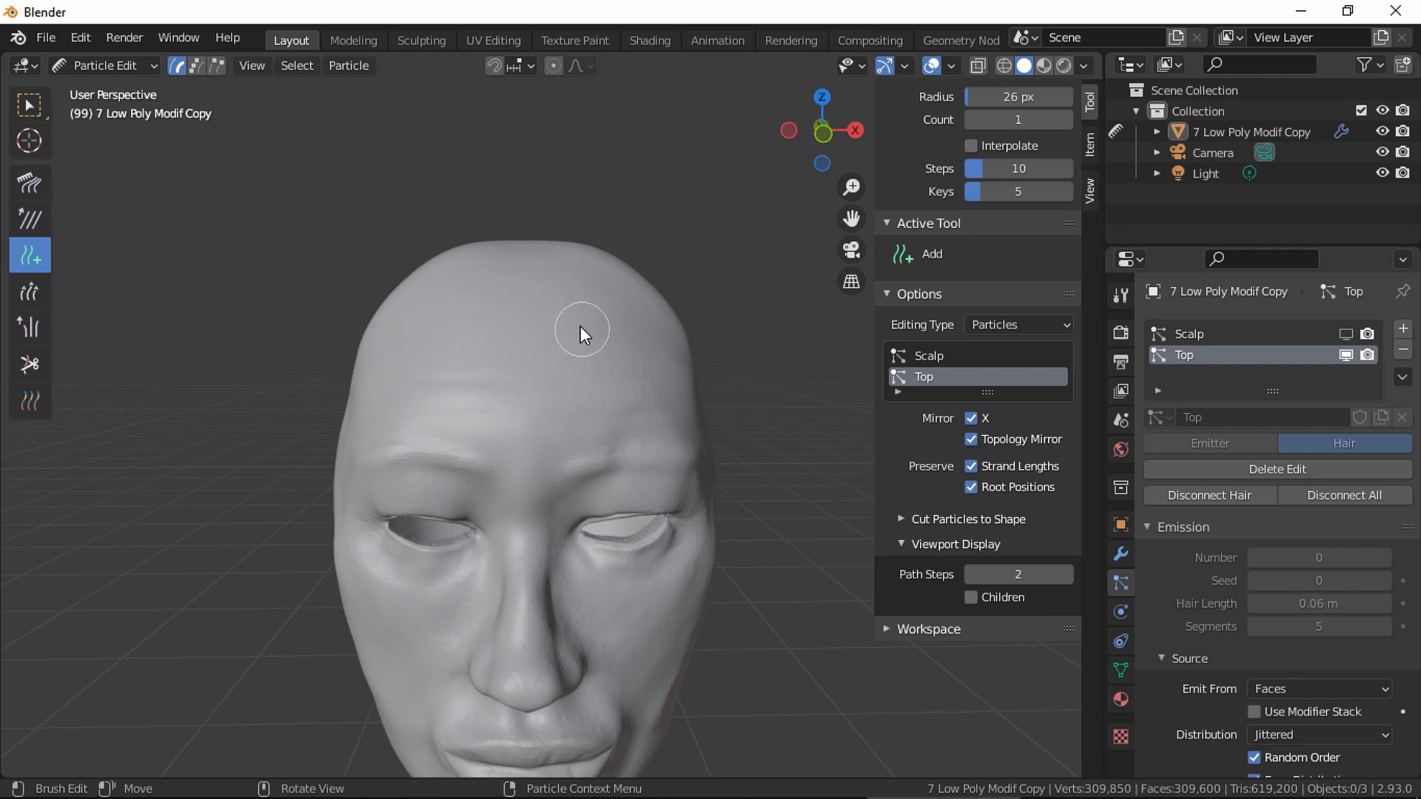
pyautogui.moveTo(581, 326); pyautogui.dragTo(588, 371, button='middle')
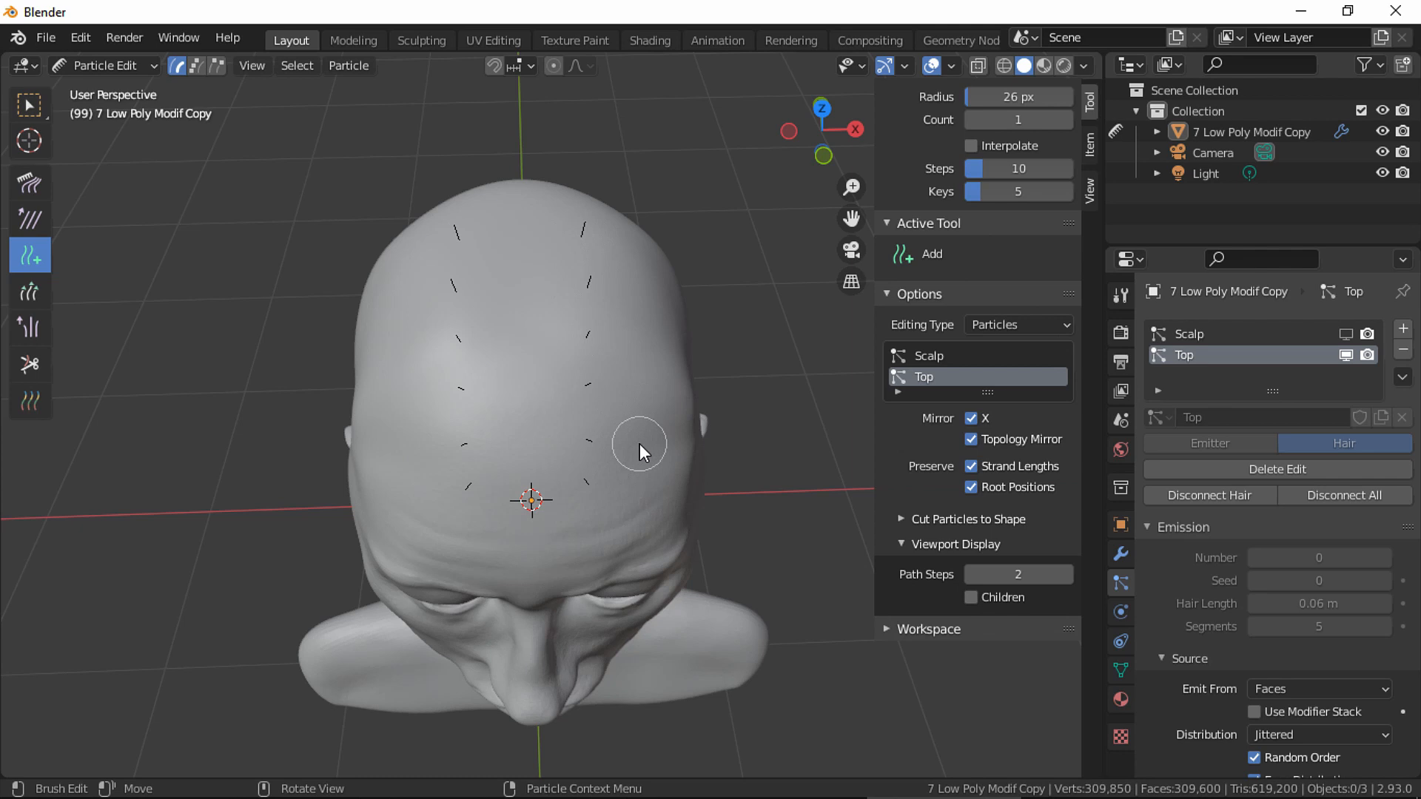
pyautogui.click(637, 383)
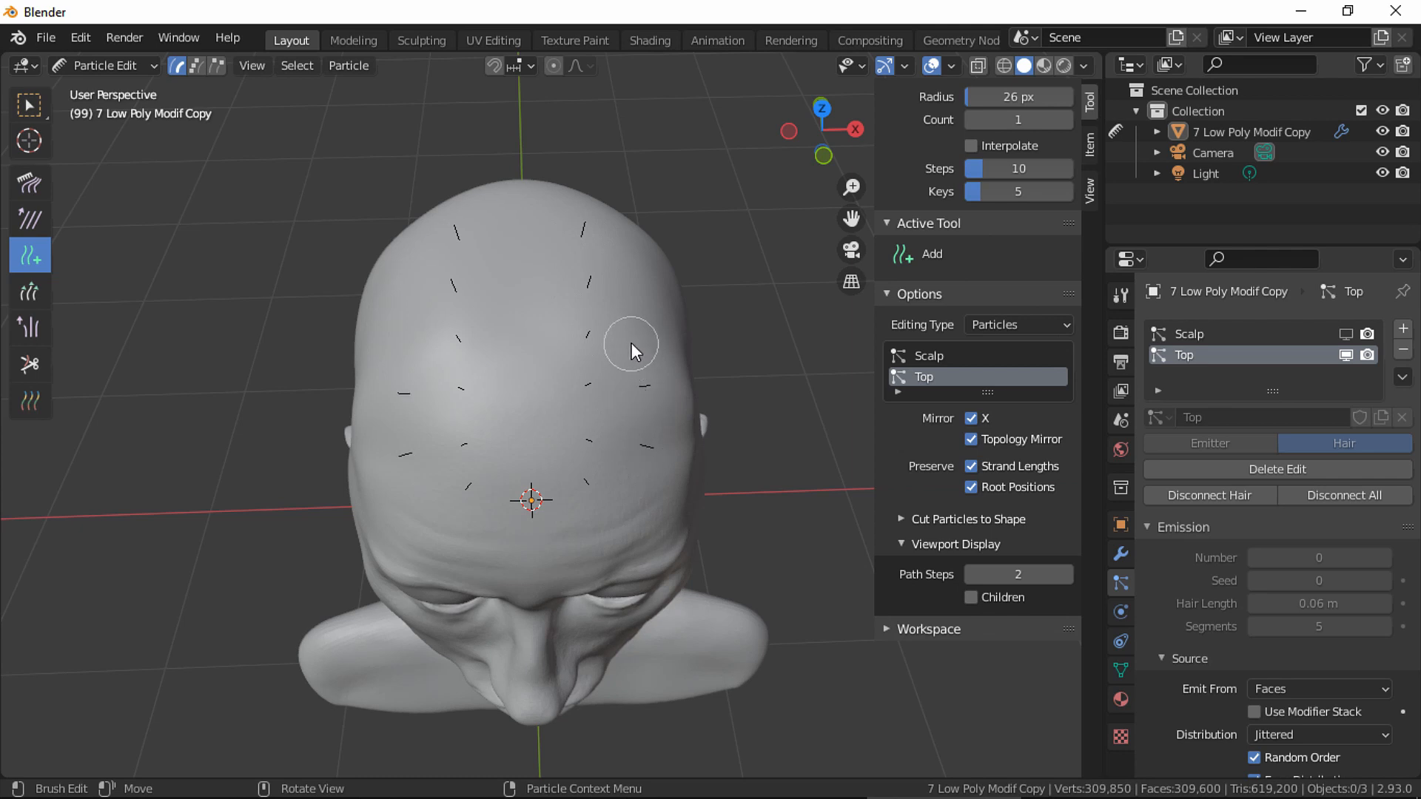
pyautogui.click(629, 283)
pyautogui.moveTo(622, 339)
pyautogui.mouseDown(button='middle')
pyautogui.moveTo(618, 219)
pyautogui.moveTo(601, 299)
pyautogui.moveTo(623, 321)
pyautogui.moveTo(634, 413)
pyautogui.mouseUp(button='middle')
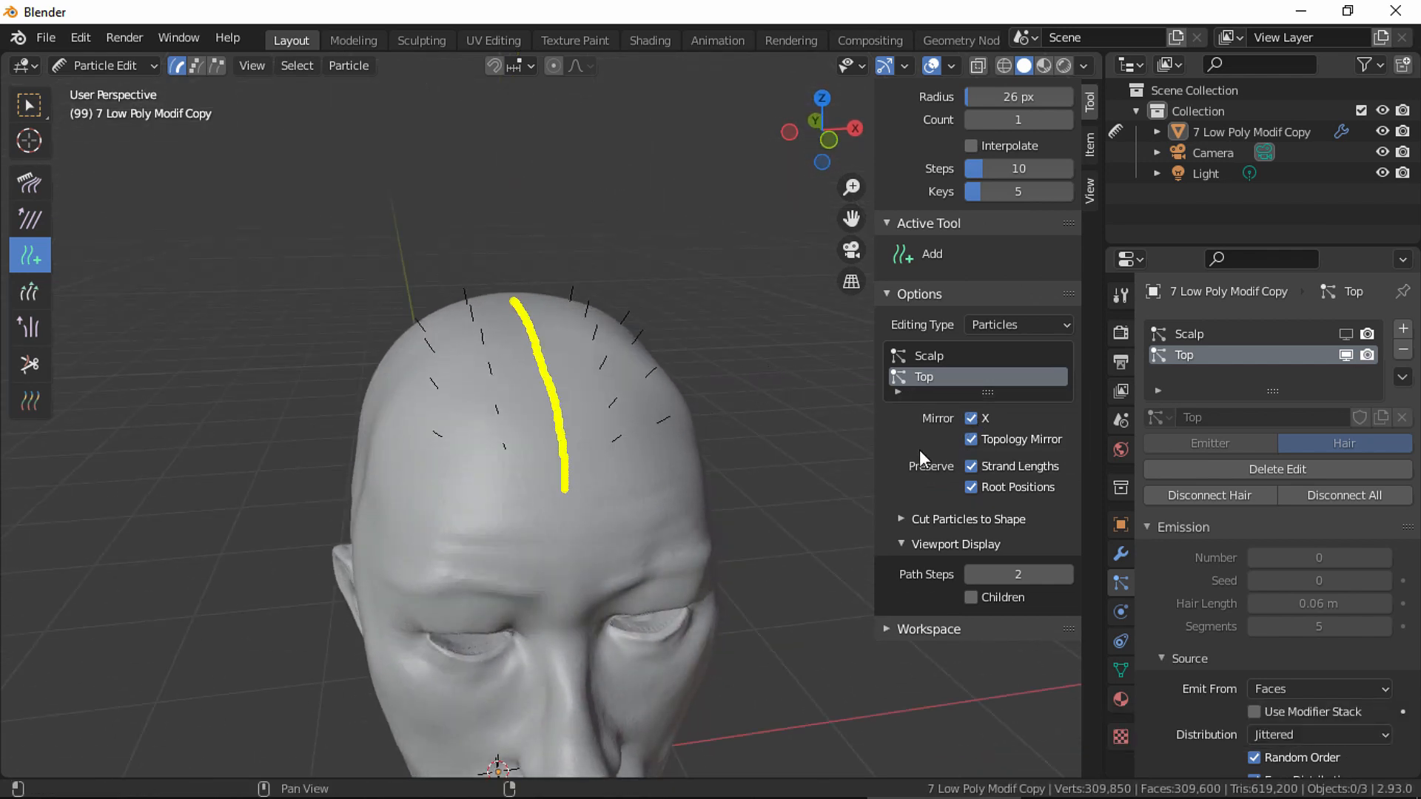
# Turn off X mirroring and add a row of single hairs along the centre line of the head.
pyautogui.click(971, 418)
pyautogui.moveTo(681, 400)
pyautogui.mouseDown(button='middle')
pyautogui.moveTo(597, 420)
pyautogui.moveTo(544, 477)
pyautogui.mouseUp(button='middle')
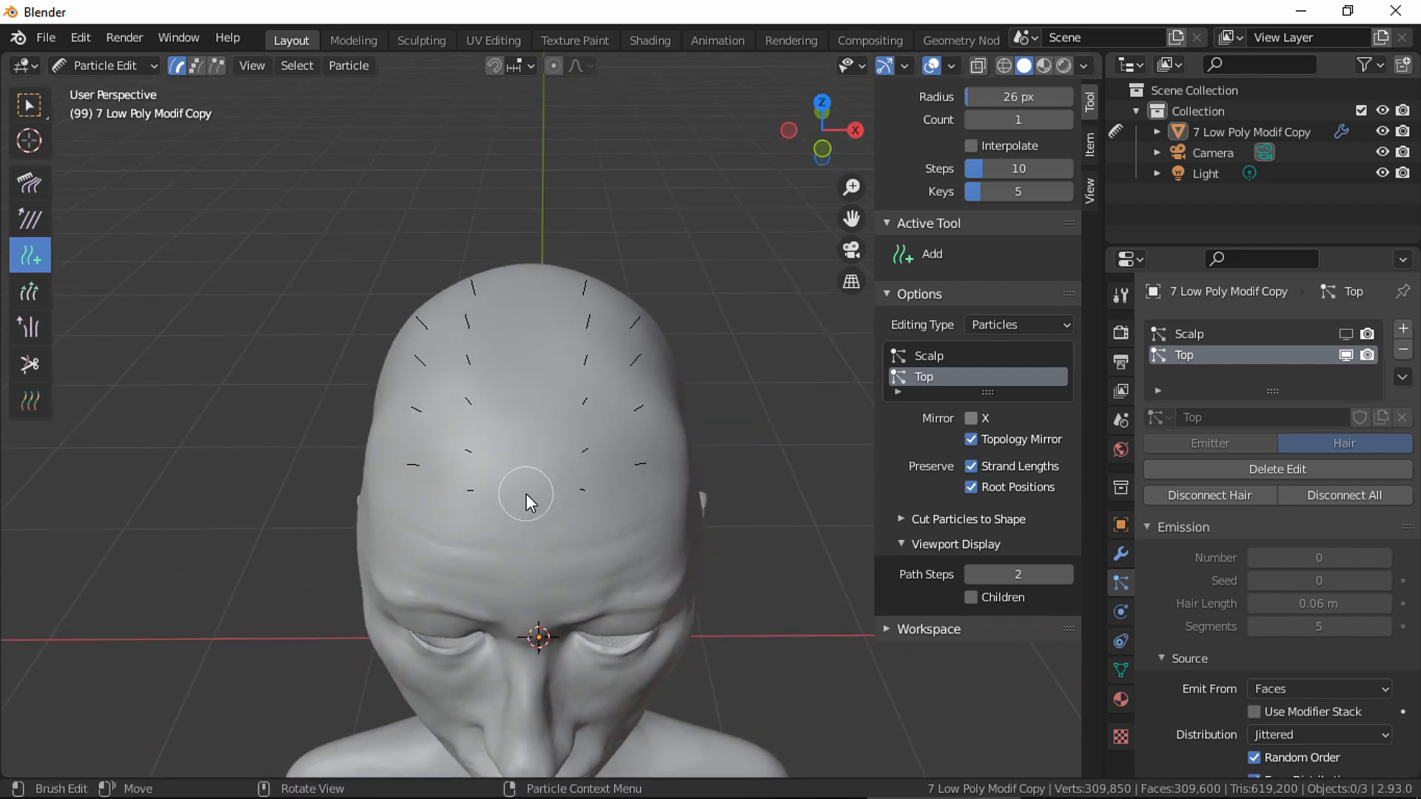
pyautogui.click(525, 494)
pyautogui.click(528, 372)
pyautogui.click(527, 351)
pyautogui.click(535, 289)
pyautogui.moveTo(549, 331); pyautogui.dragTo(561, 237, button='middle')
# Preview the placed hairs in Object Mode and return to Particle Edit with point select mode.
pyautogui.click(87, 65)
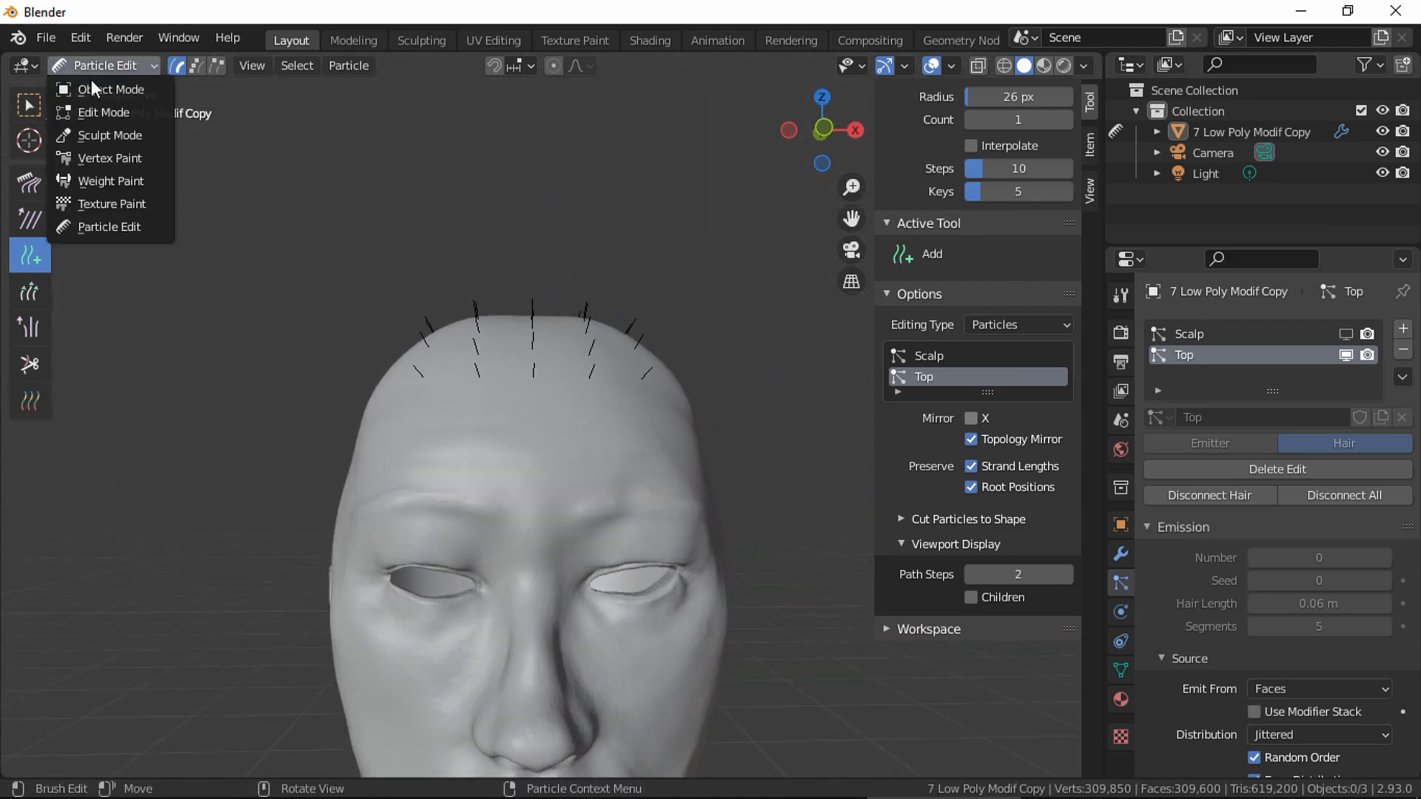
pyautogui.moveTo(684, 219); pyautogui.dragTo(604, 354, button='middle')
pyautogui.click(119, 64)
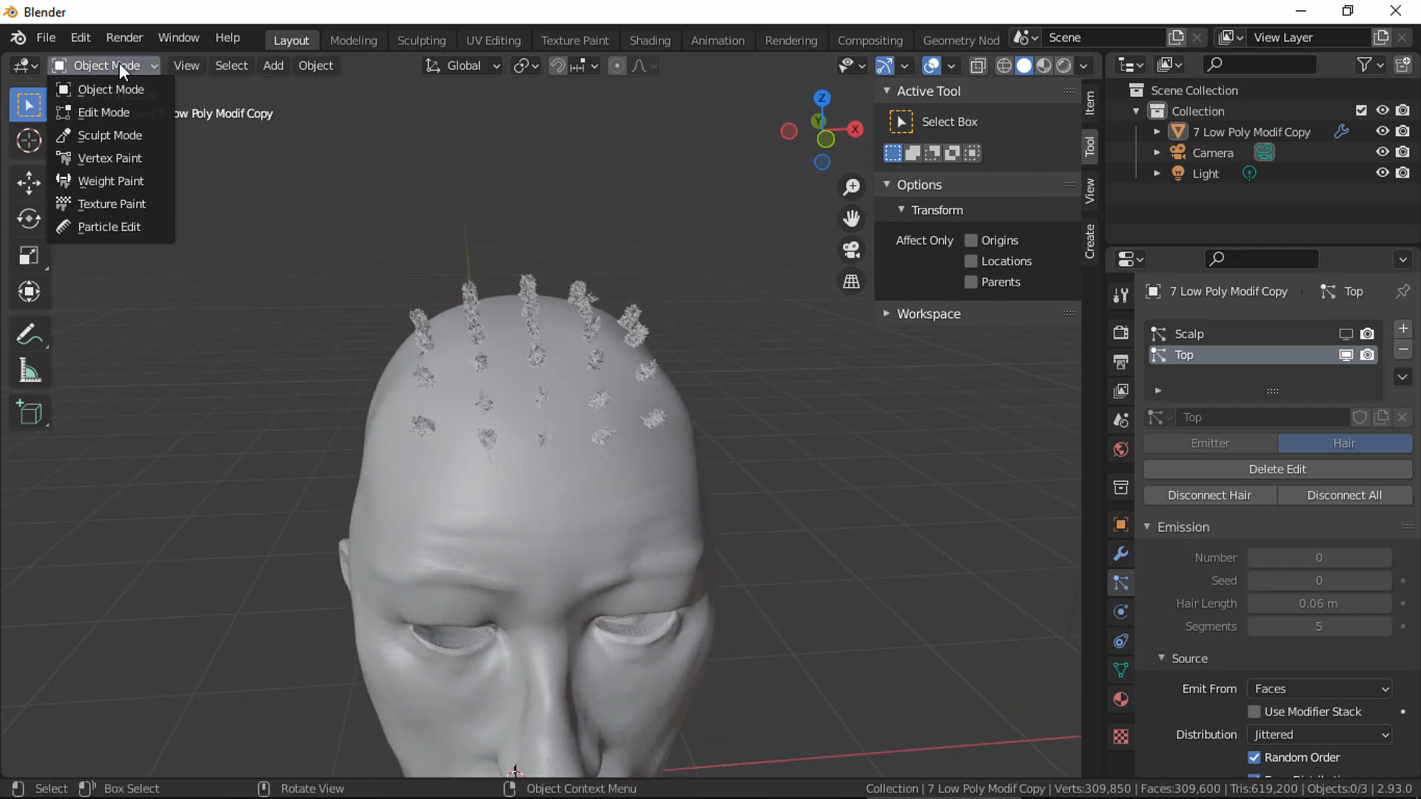
pyautogui.click(112, 226)
pyautogui.keyDown('ctrl'); pyautogui.moveTo(456, 309); pyautogui.dragTo(685, 219, button='middle'); pyautogui.keyUp('ctrl')
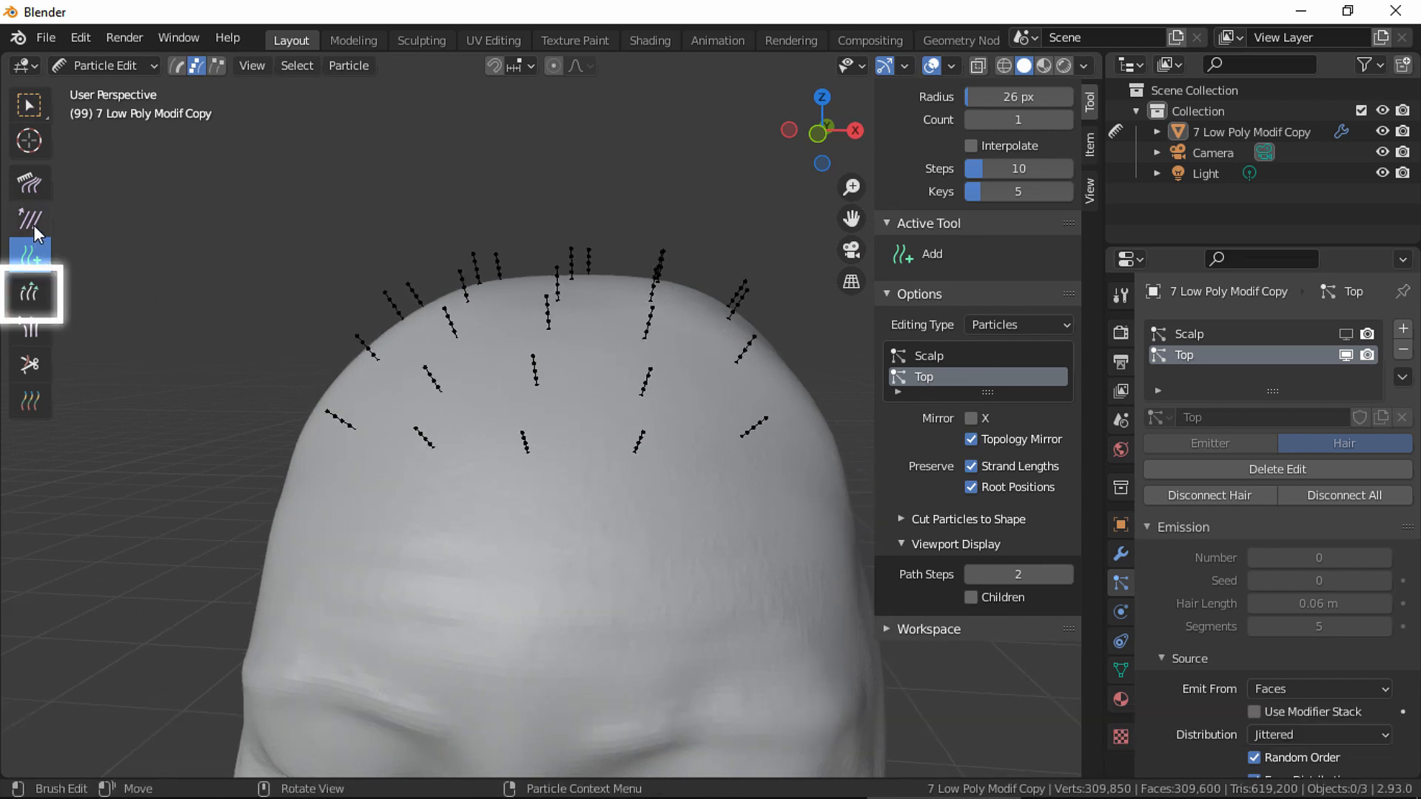
# Set up the Length brush in Grow mode with a Strength of 0.707 and X mirroring on.
pyautogui.click(33, 294)
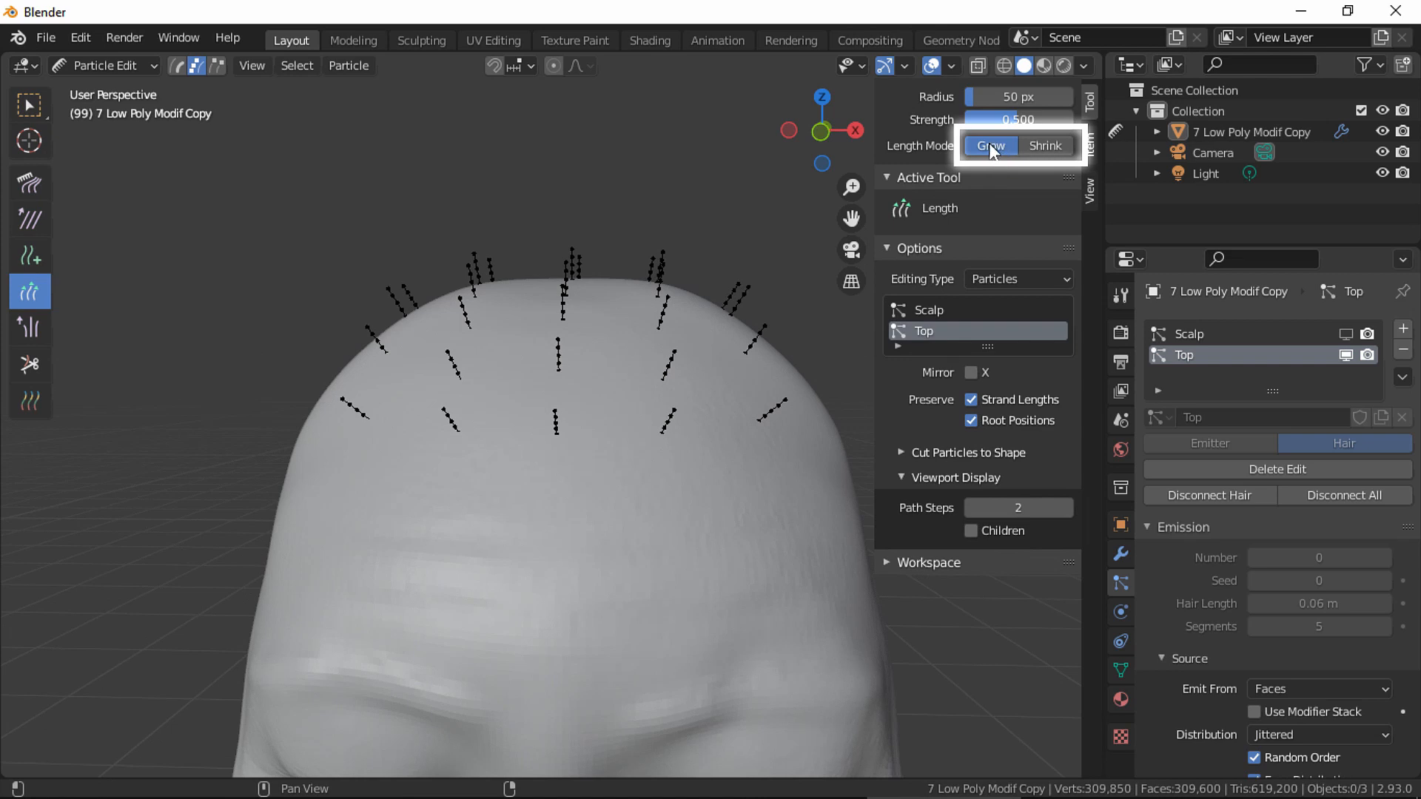
pyautogui.moveTo(776, 249); pyautogui.dragTo(740, 266, button='middle')
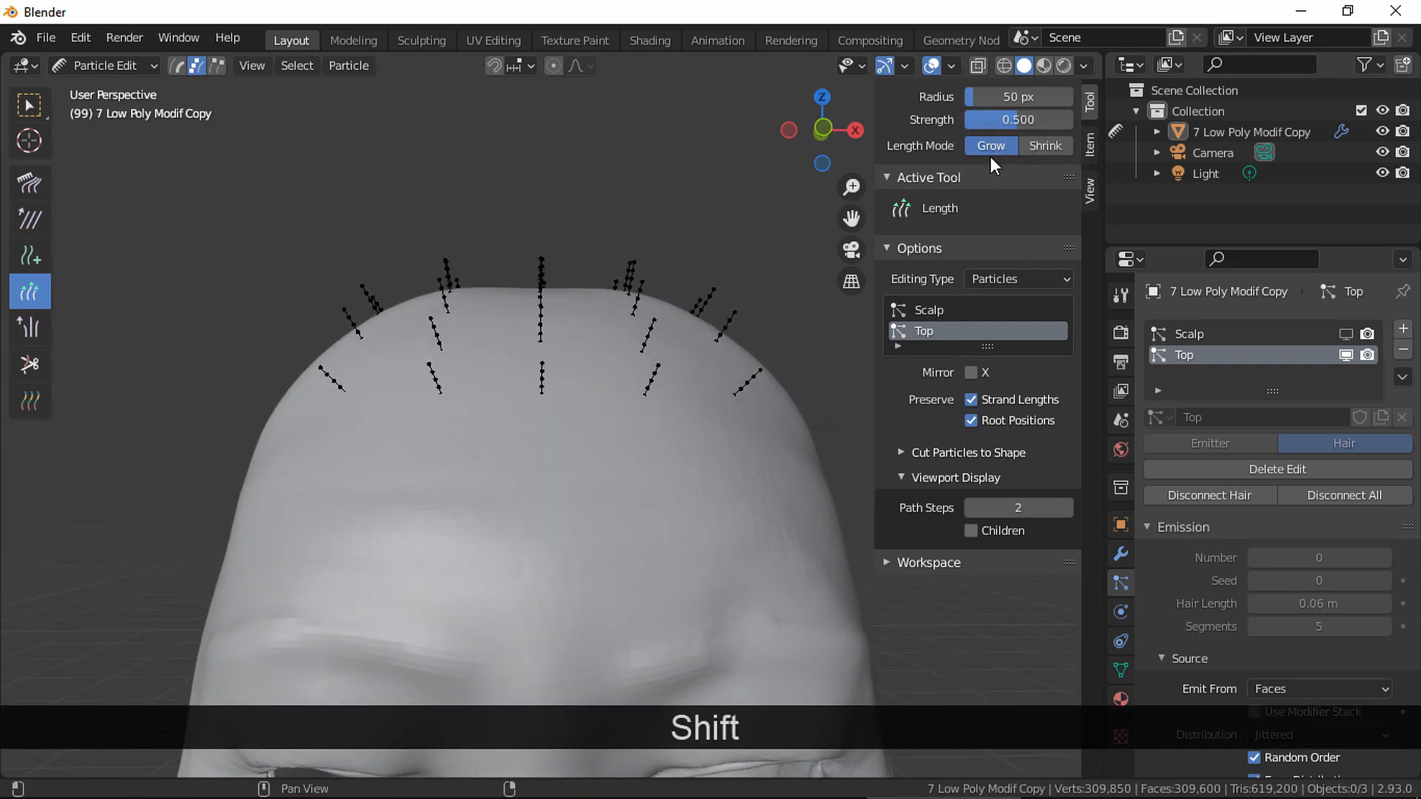
pyautogui.moveTo(1027, 118); pyautogui.dragTo(1052, 117)
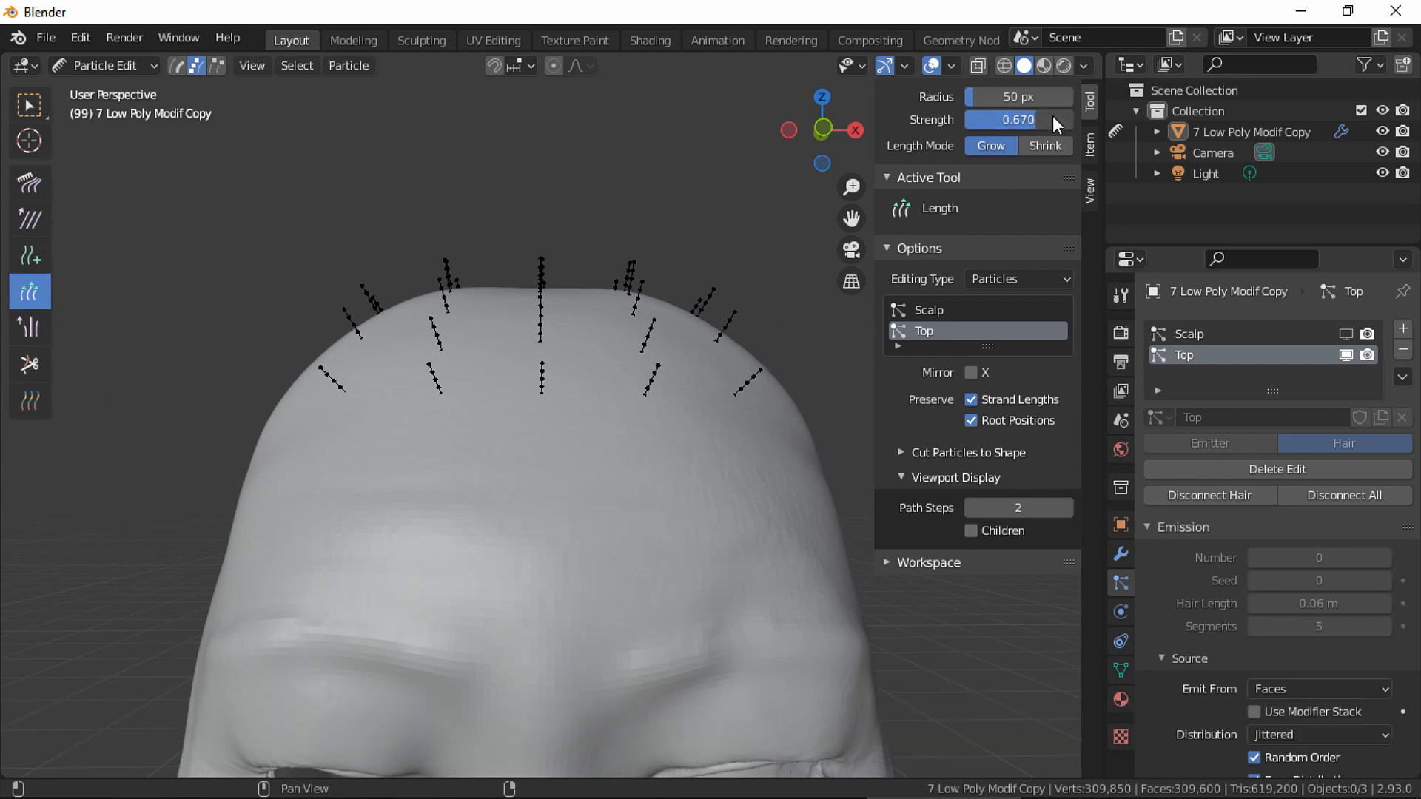
pyautogui.click(971, 373)
pyautogui.moveTo(656, 351); pyautogui.dragTo(703, 325, button='middle')
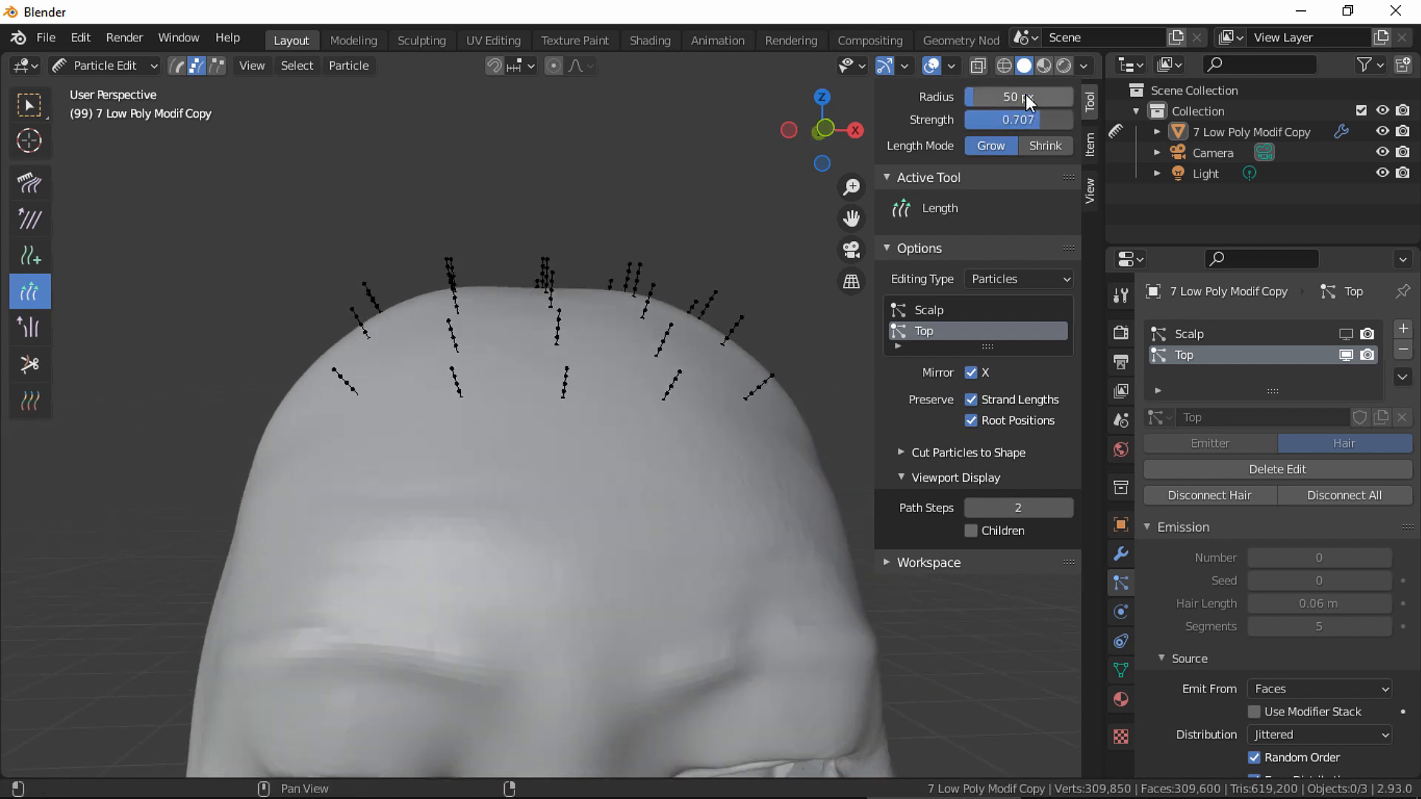
# Set the Length brush's Radius to 20 px and lengthen a hair at the side of the front row.
pyautogui.click(1026, 96)
pyautogui.write('20')
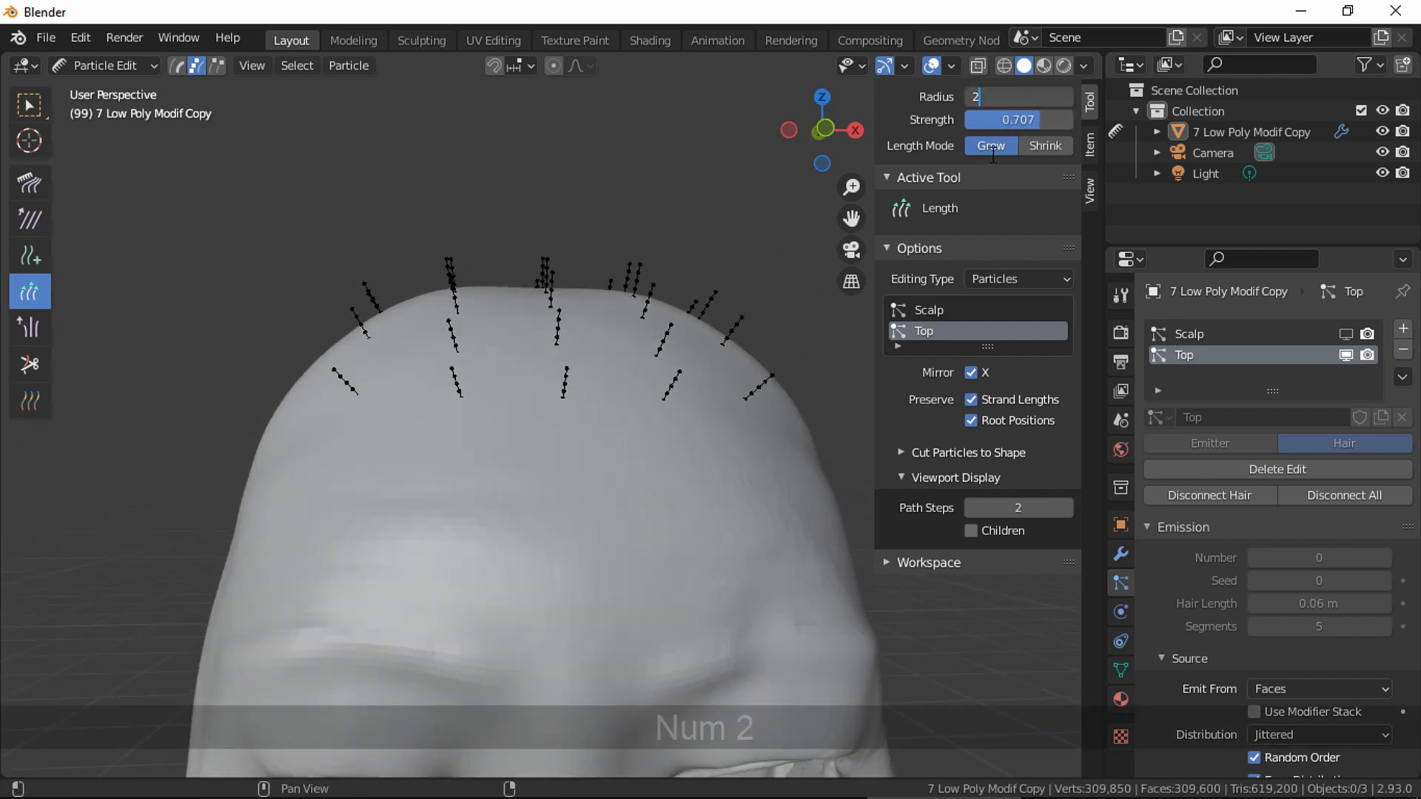
pyautogui.press('Return')
pyautogui.moveTo(681, 355)
pyautogui.mouseDown()
pyautogui.moveTo(663, 367)
pyautogui.moveTo(675, 371)
pyautogui.mouseUp()
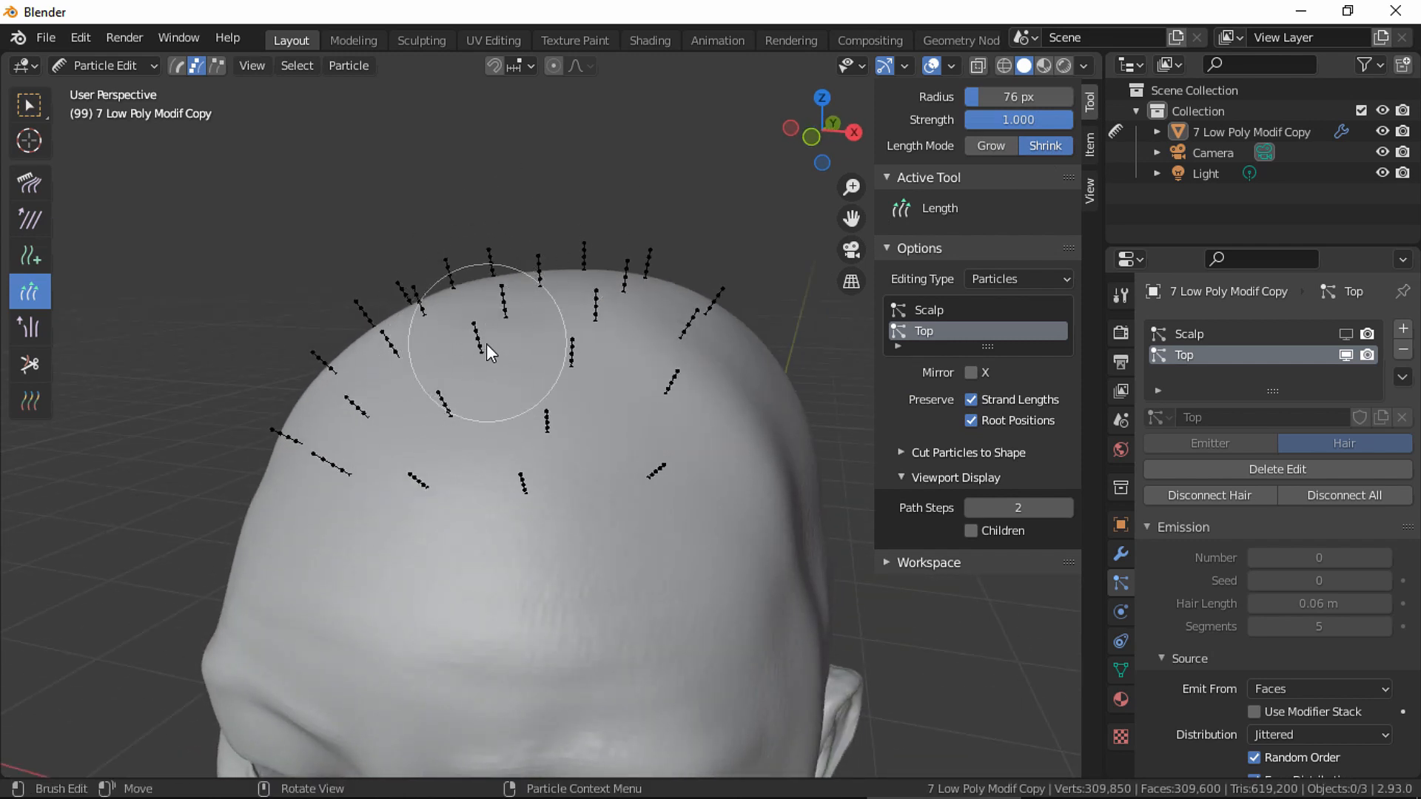
# Turn on X-ray, box-select one hair on the head's centre line and shorten it with the Length brush in Shrink mode.
pyautogui.click(28, 111)
pyautogui.click(28, 111)
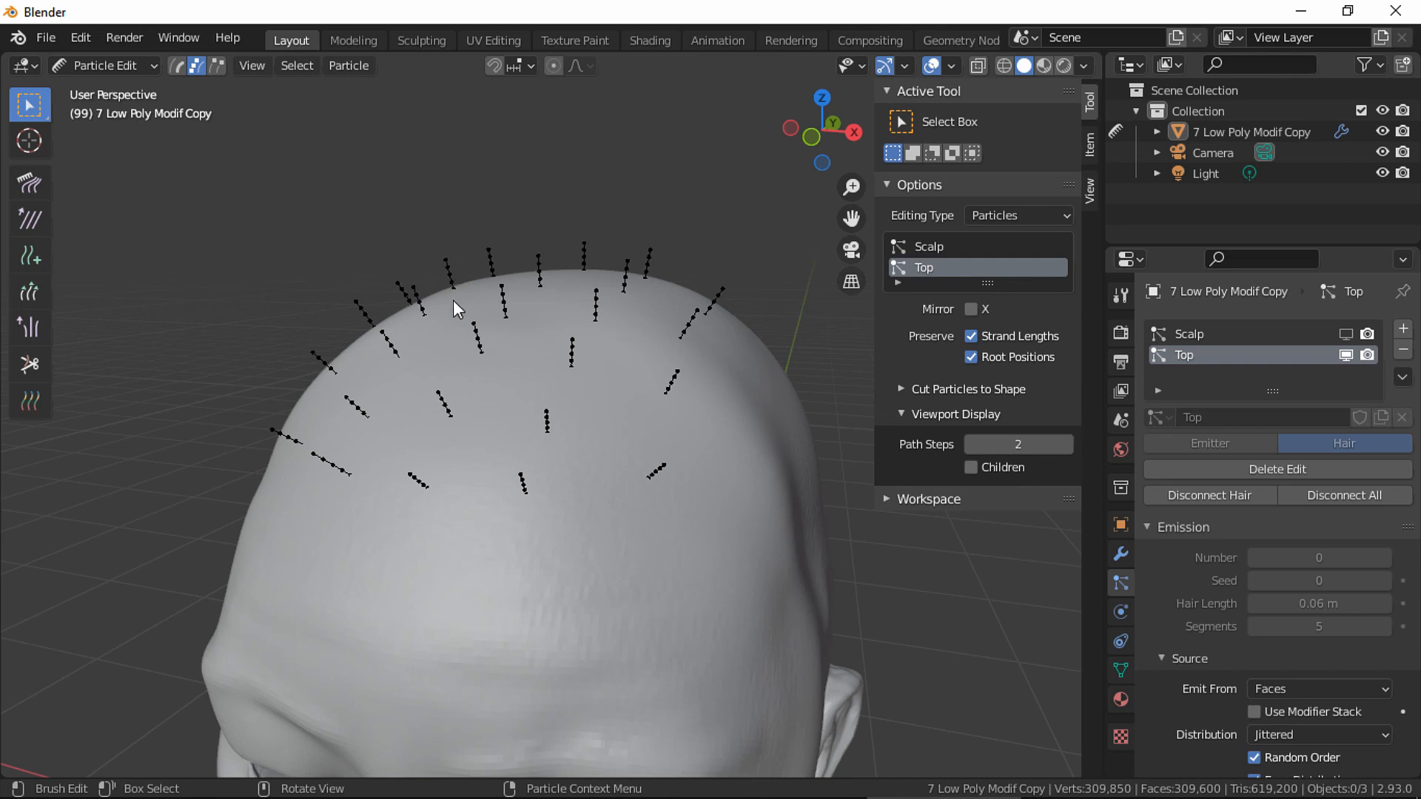
pyautogui.moveTo(453, 300); pyautogui.dragTo(473, 392, button='middle')
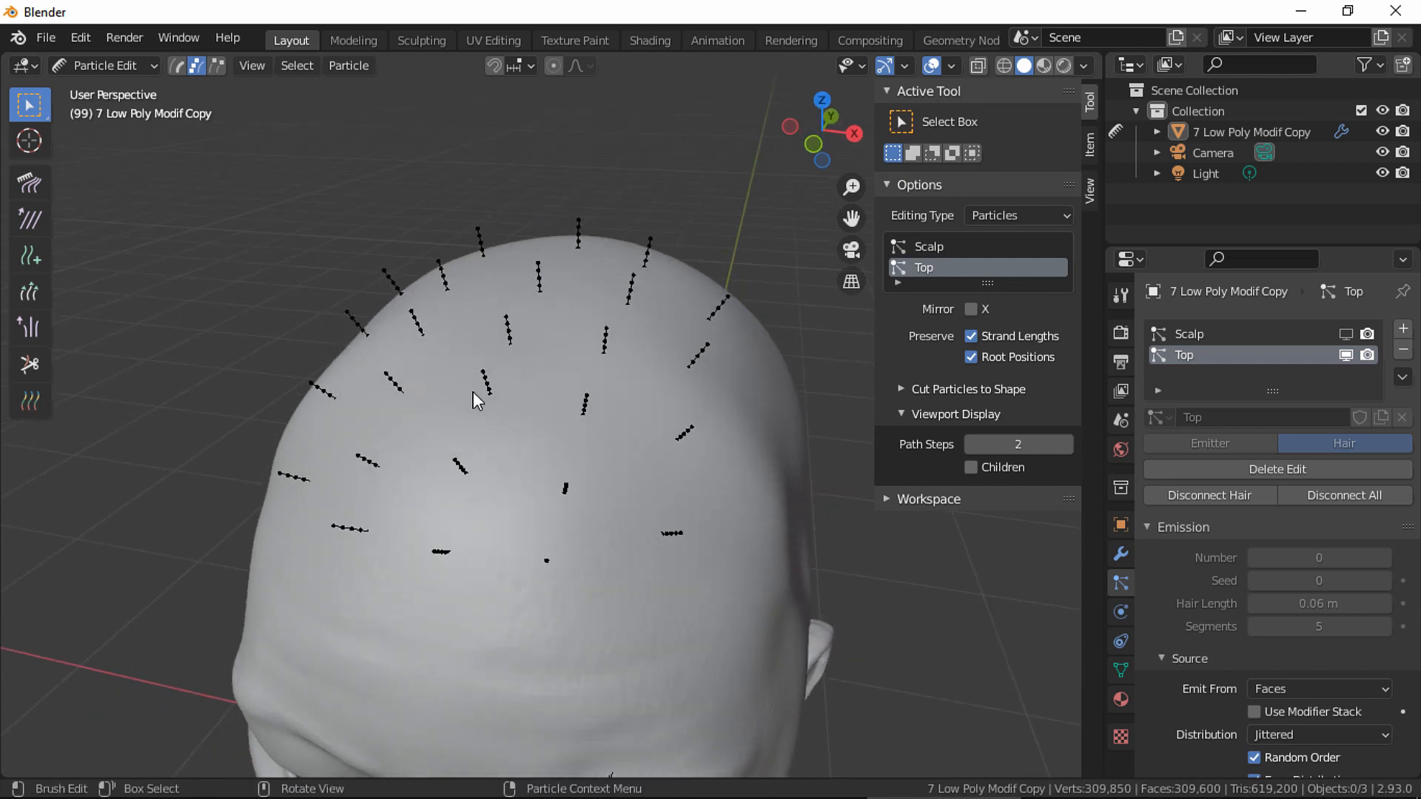
pyautogui.click(977, 65)
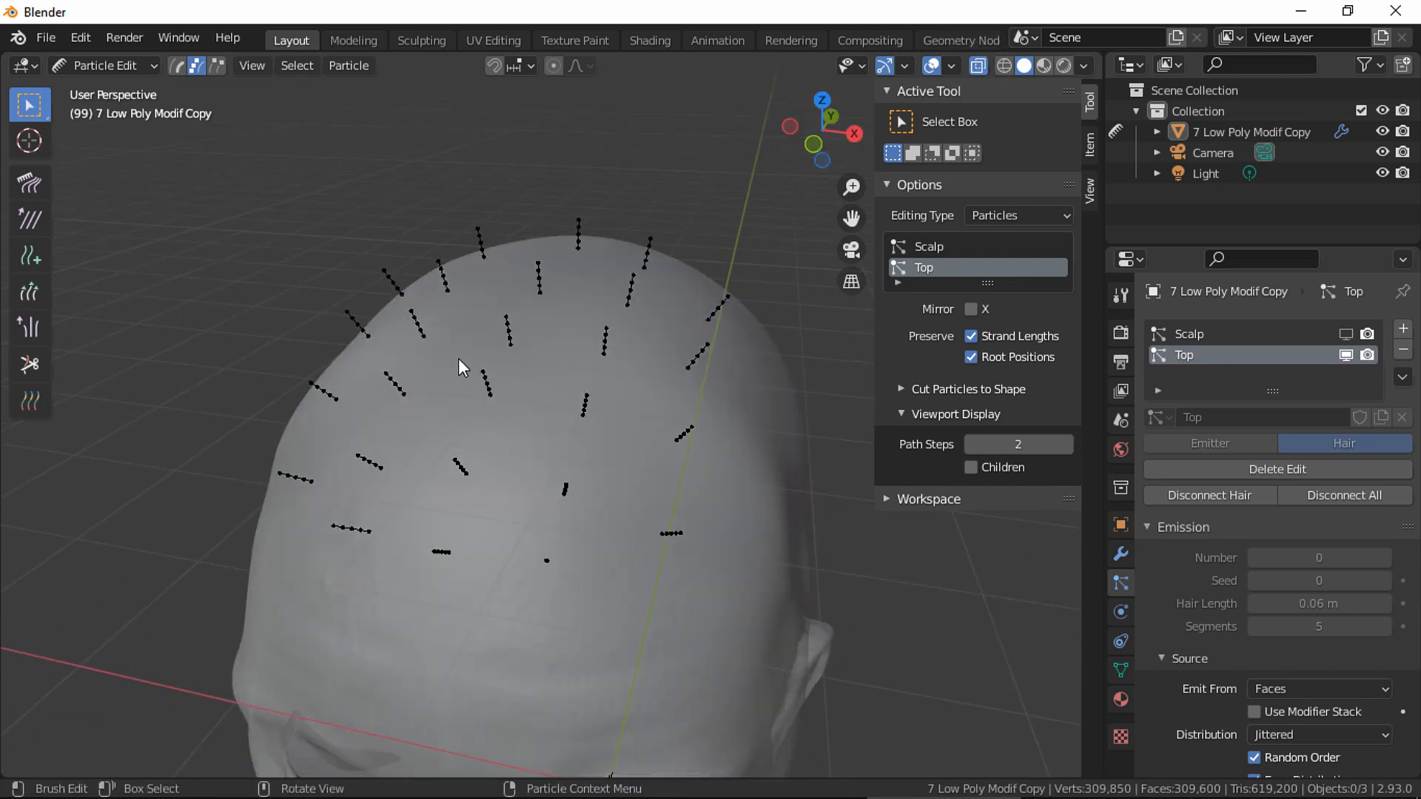
pyautogui.moveTo(459, 358); pyautogui.dragTo(523, 406)
pyautogui.moveTo(527, 398); pyautogui.dragTo(518, 293, button='middle')
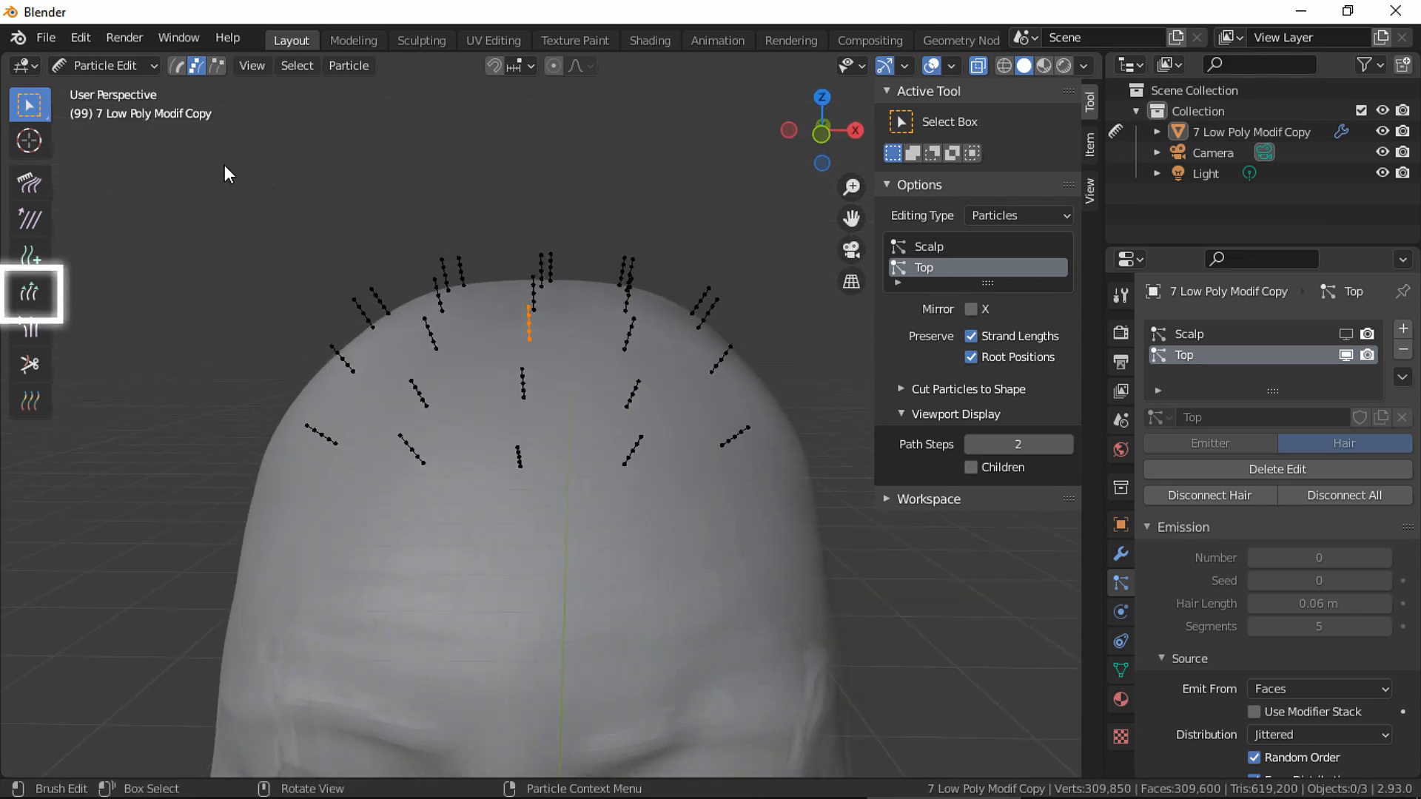
pyautogui.click(30, 292)
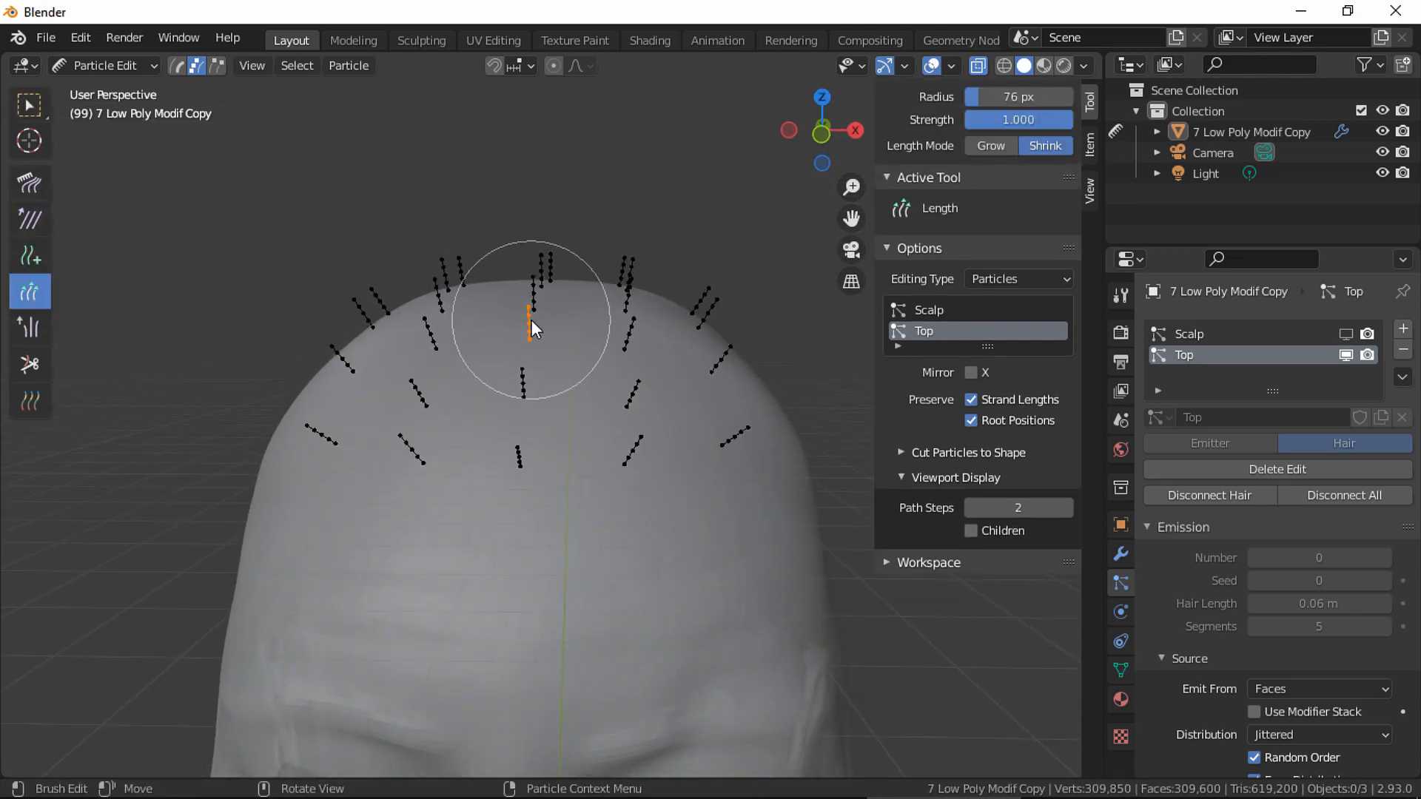
pyautogui.moveTo(531, 333); pyautogui.dragTo(528, 337)
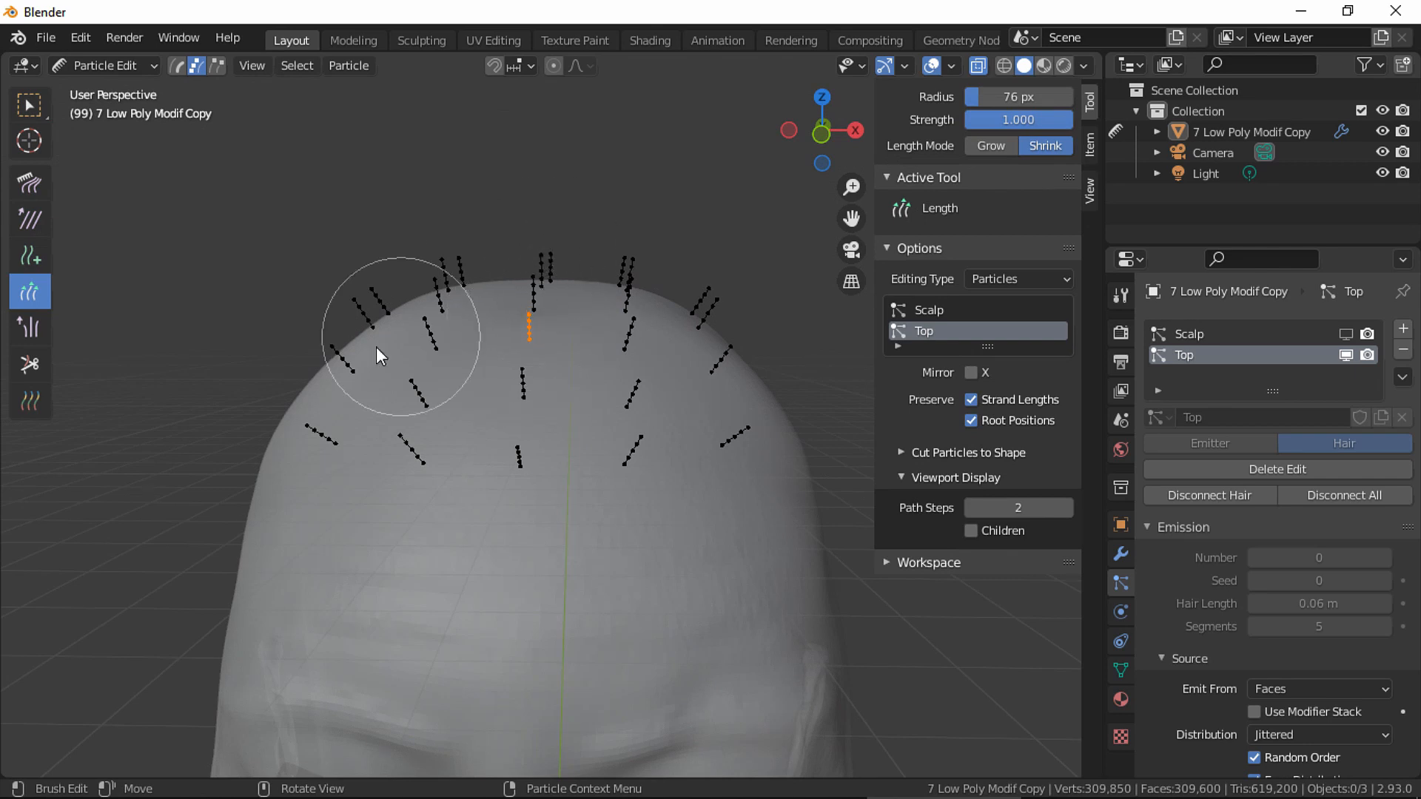
# Turn off preserving Root Positions and move the selected hair into the gap in the centre row.
pyautogui.click(29, 105)
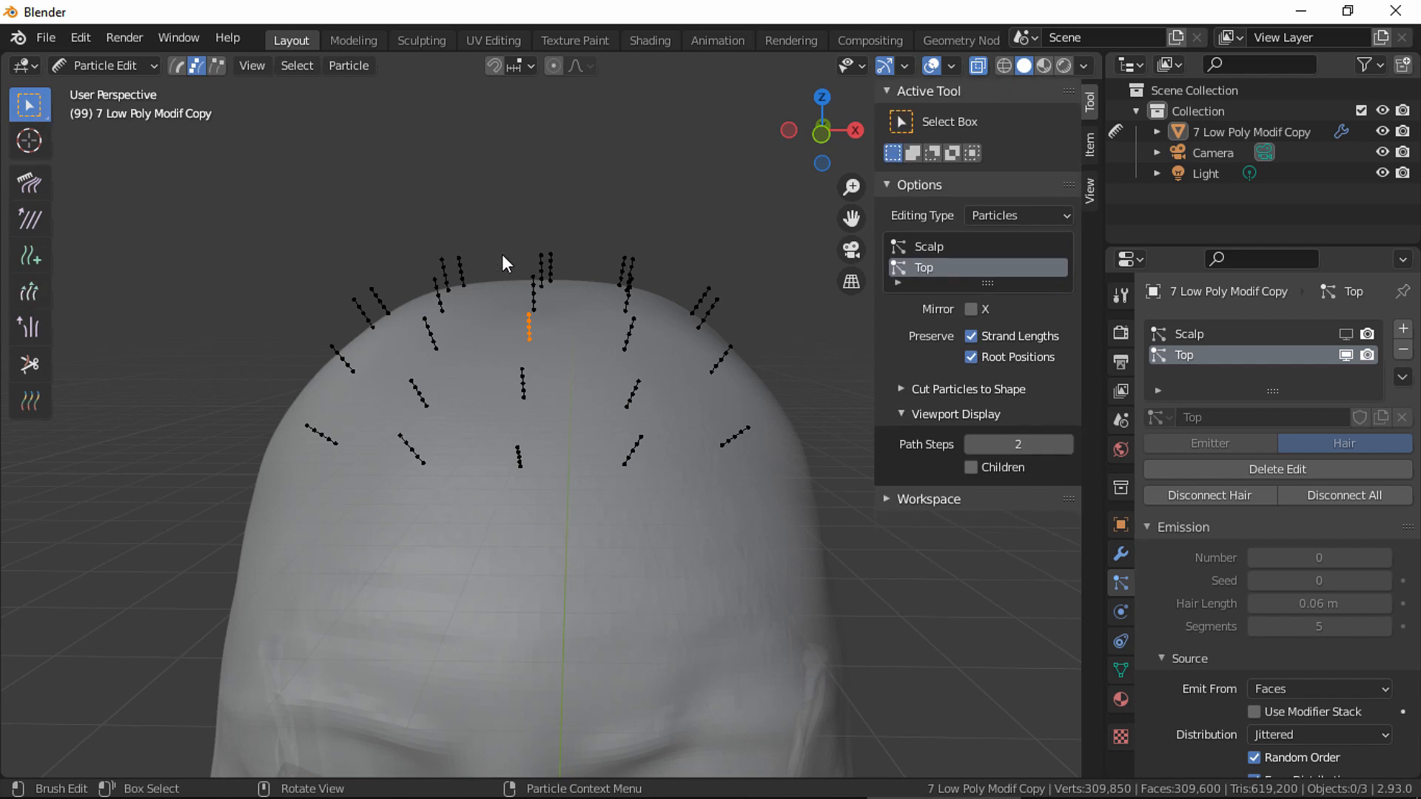
pyautogui.scroll(2, 634, 269)
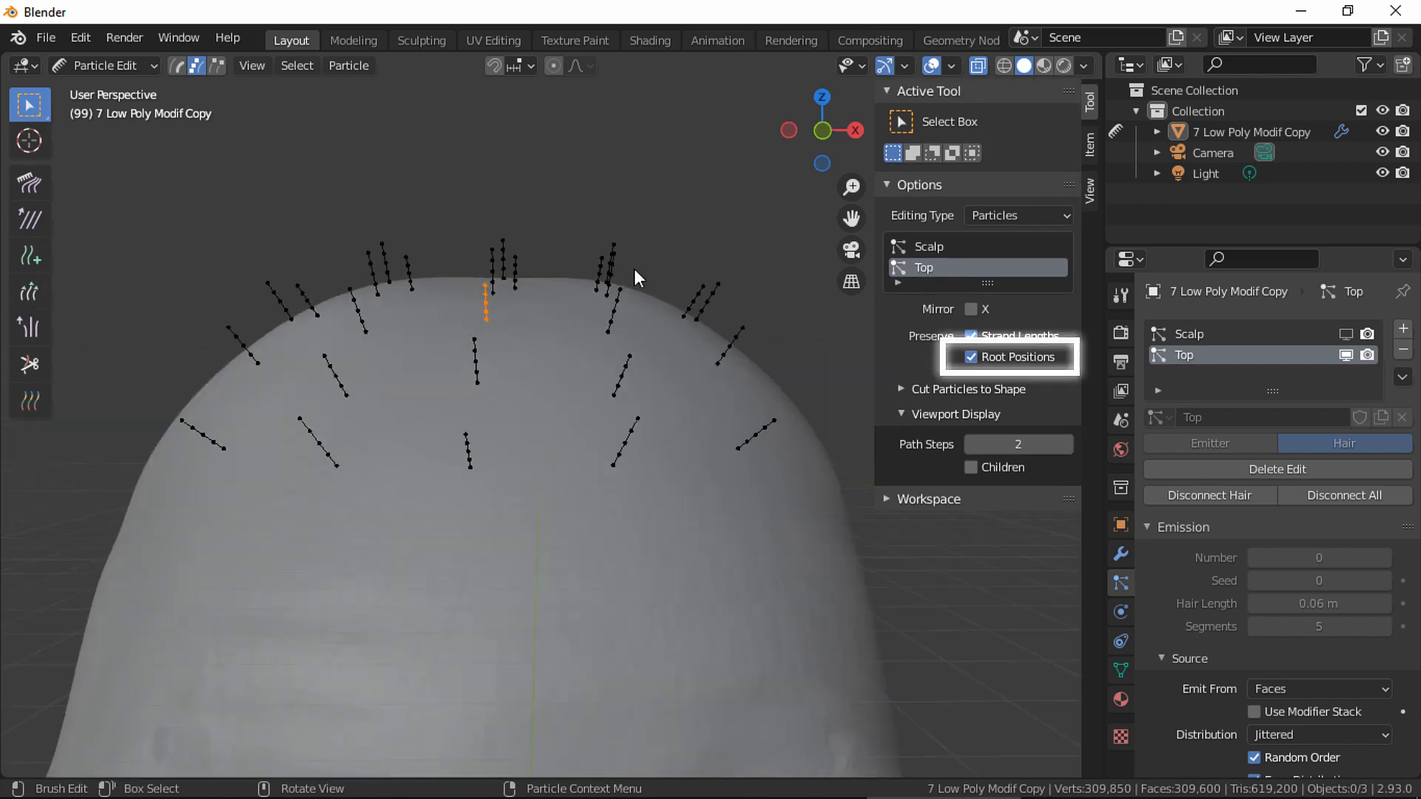
pyautogui.click(971, 358)
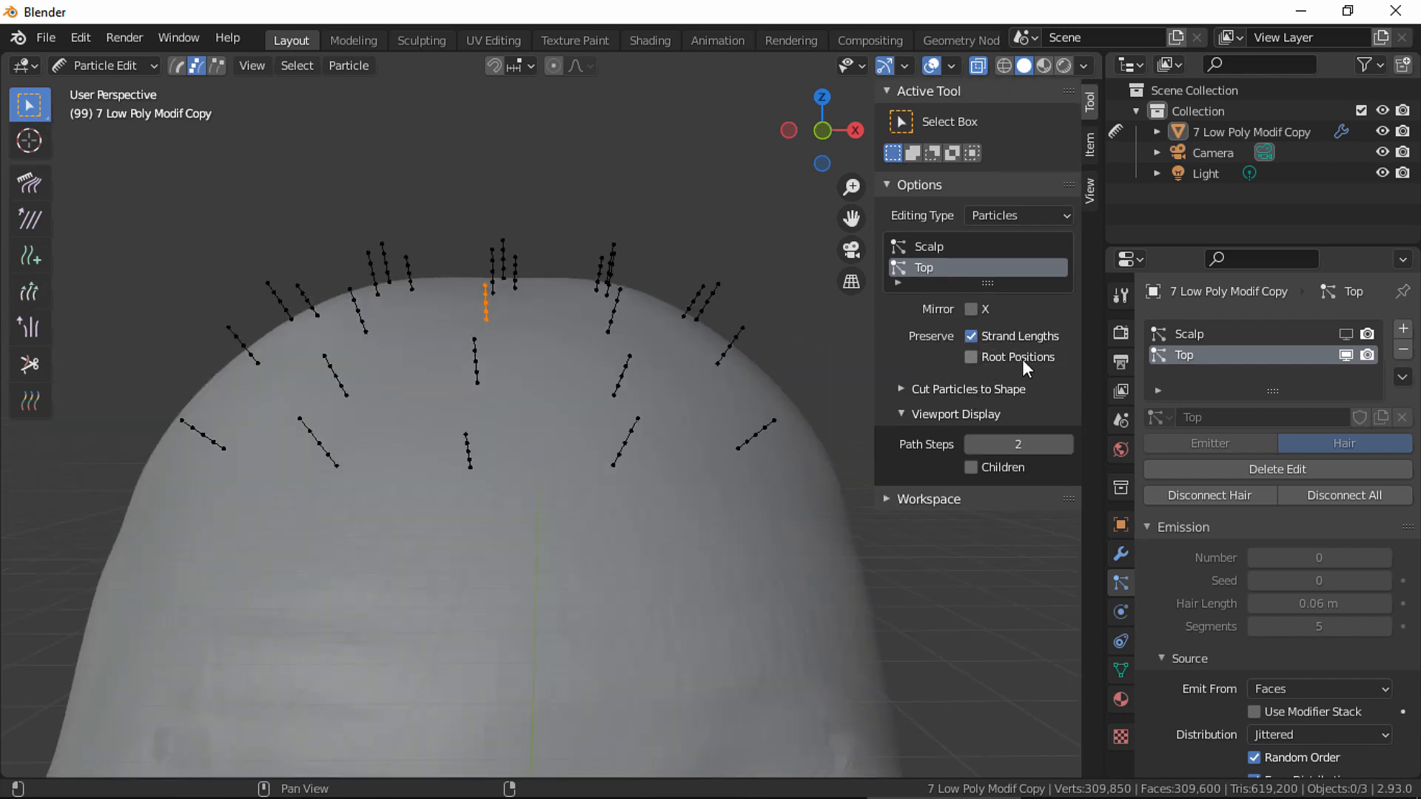
pyautogui.press('g')
pyautogui.moveTo(489, 309); pyautogui.dragTo(583, 254, button='middle')
pyautogui.click(486, 327)
pyautogui.press('g')
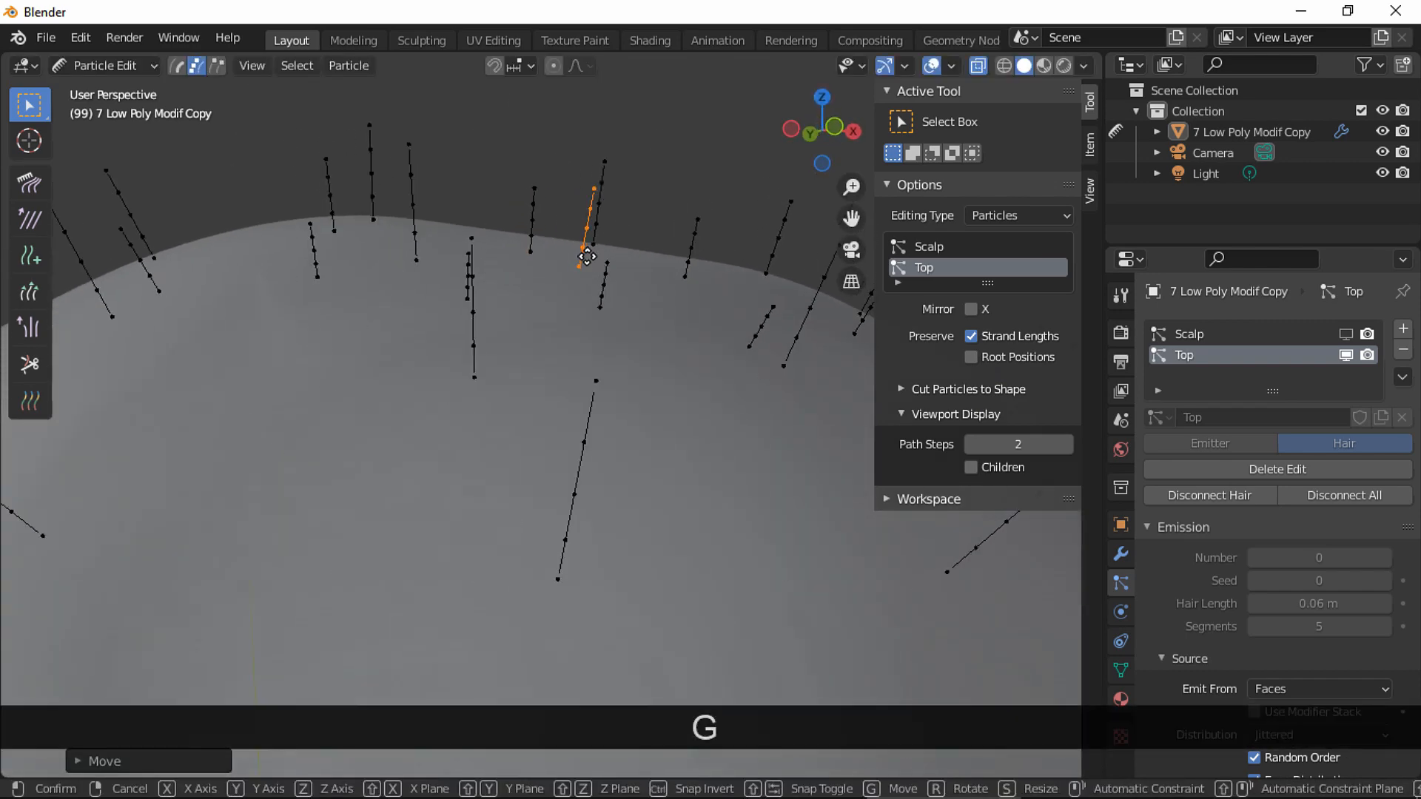
pyautogui.press('Escape')
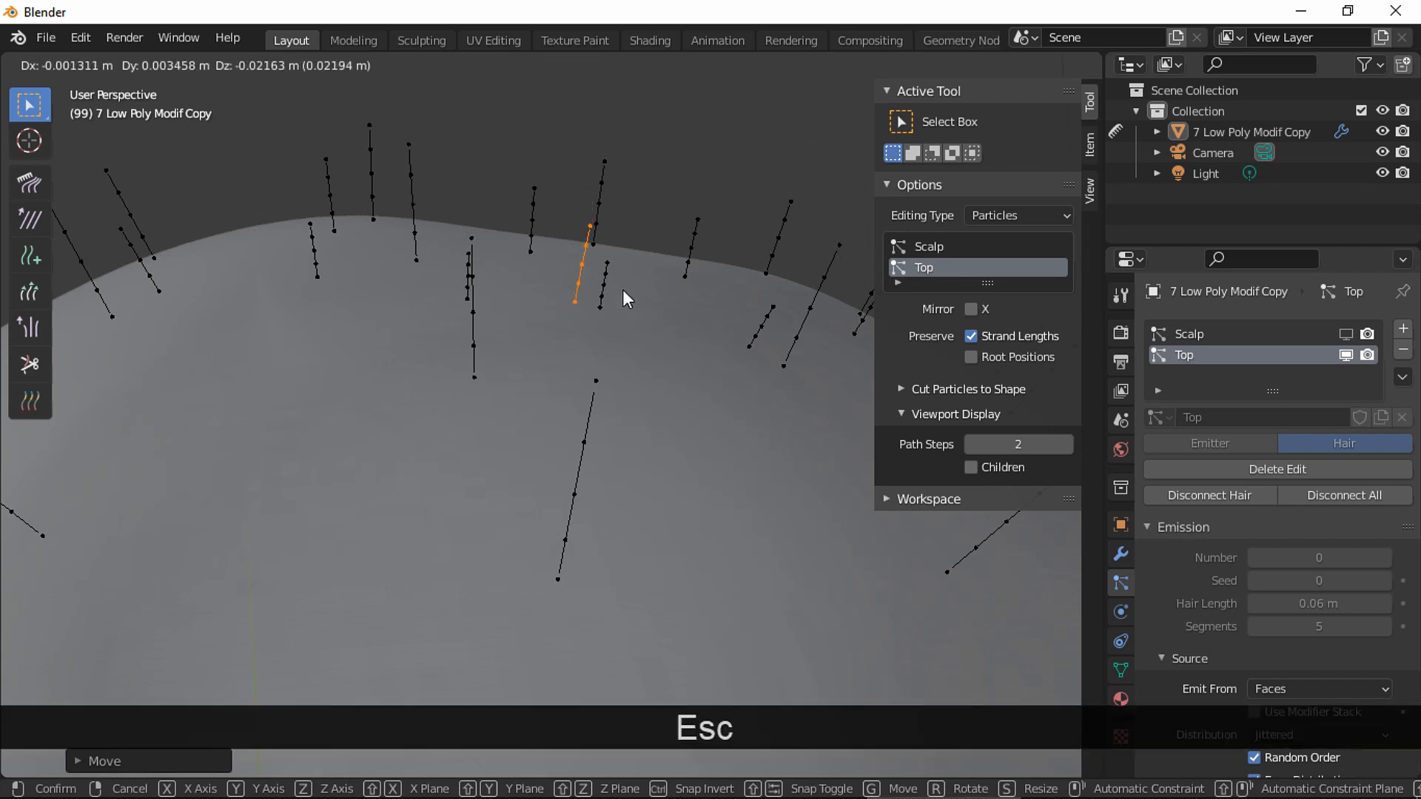
pyautogui.moveTo(623, 290); pyautogui.dragTo(540, 365, button='middle')
pyautogui.press('g')
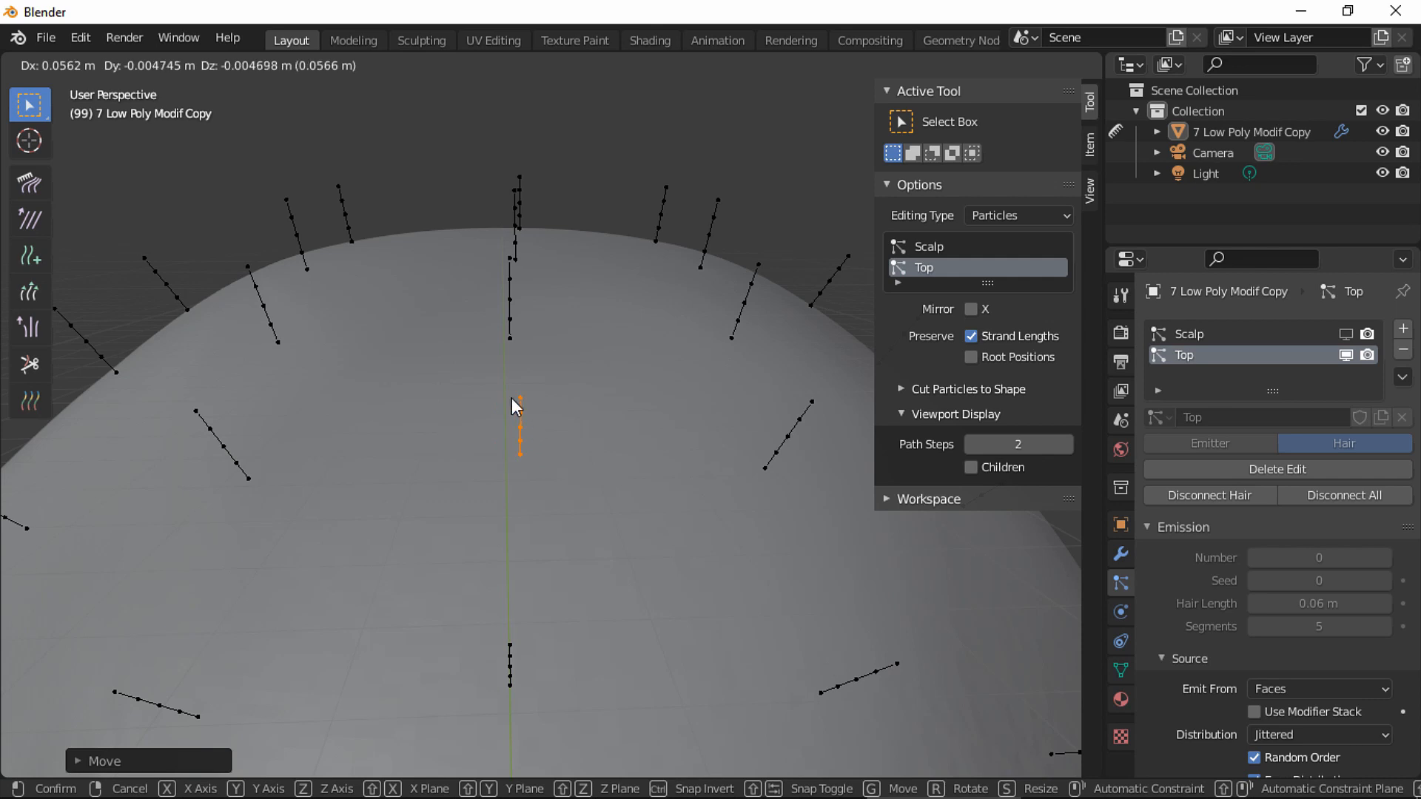
pyautogui.click(508, 438)
# Display the Scalp system together with the Top hairs in Object Mode and return to Particle Edit mode.
pyautogui.keyDown('ctrl'); pyautogui.moveTo(575, 396); pyautogui.dragTo(574, 455, button='middle'); pyautogui.keyUp('ctrl')
pyautogui.click(94, 63)
pyautogui.click(111, 89)
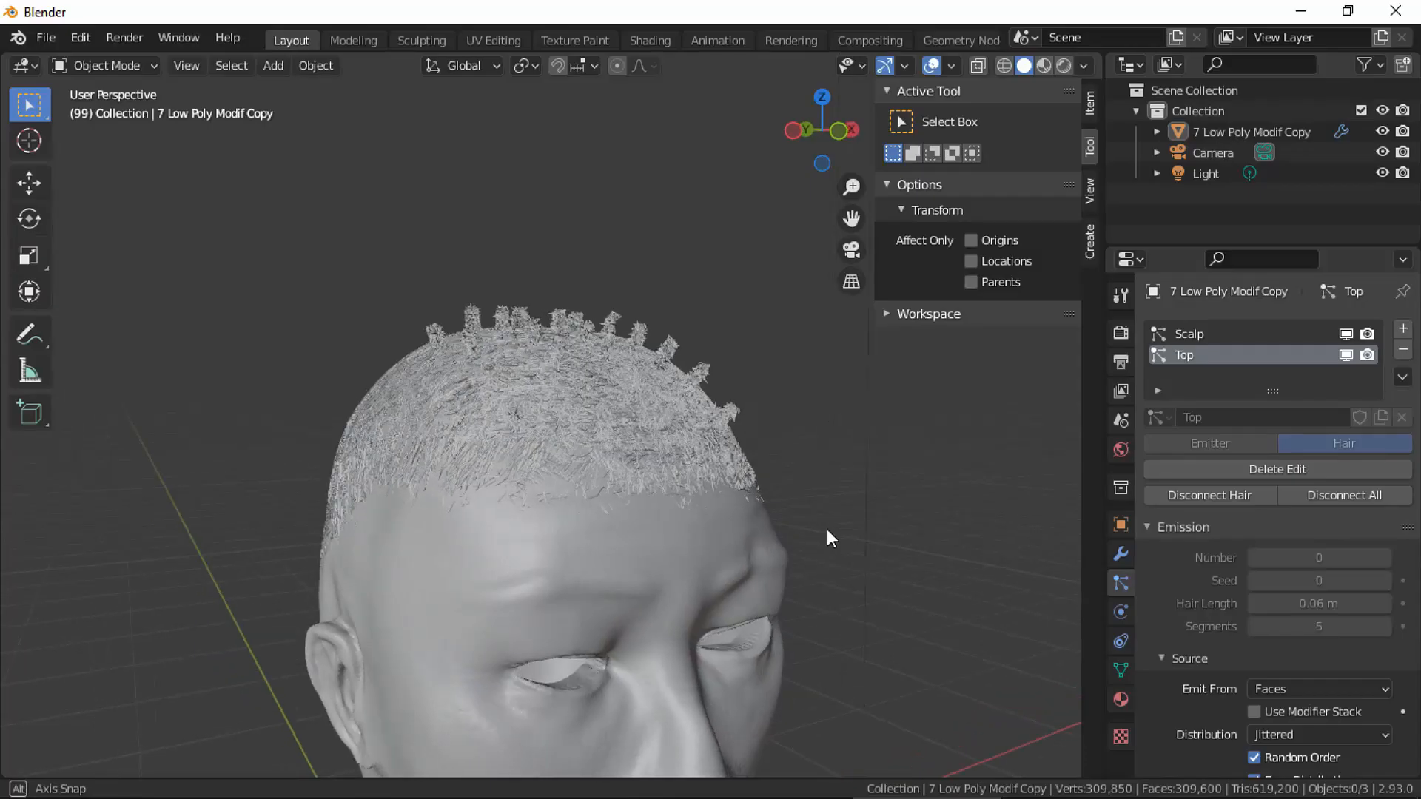
pyautogui.moveTo(827, 528); pyautogui.dragTo(802, 580, button='middle')
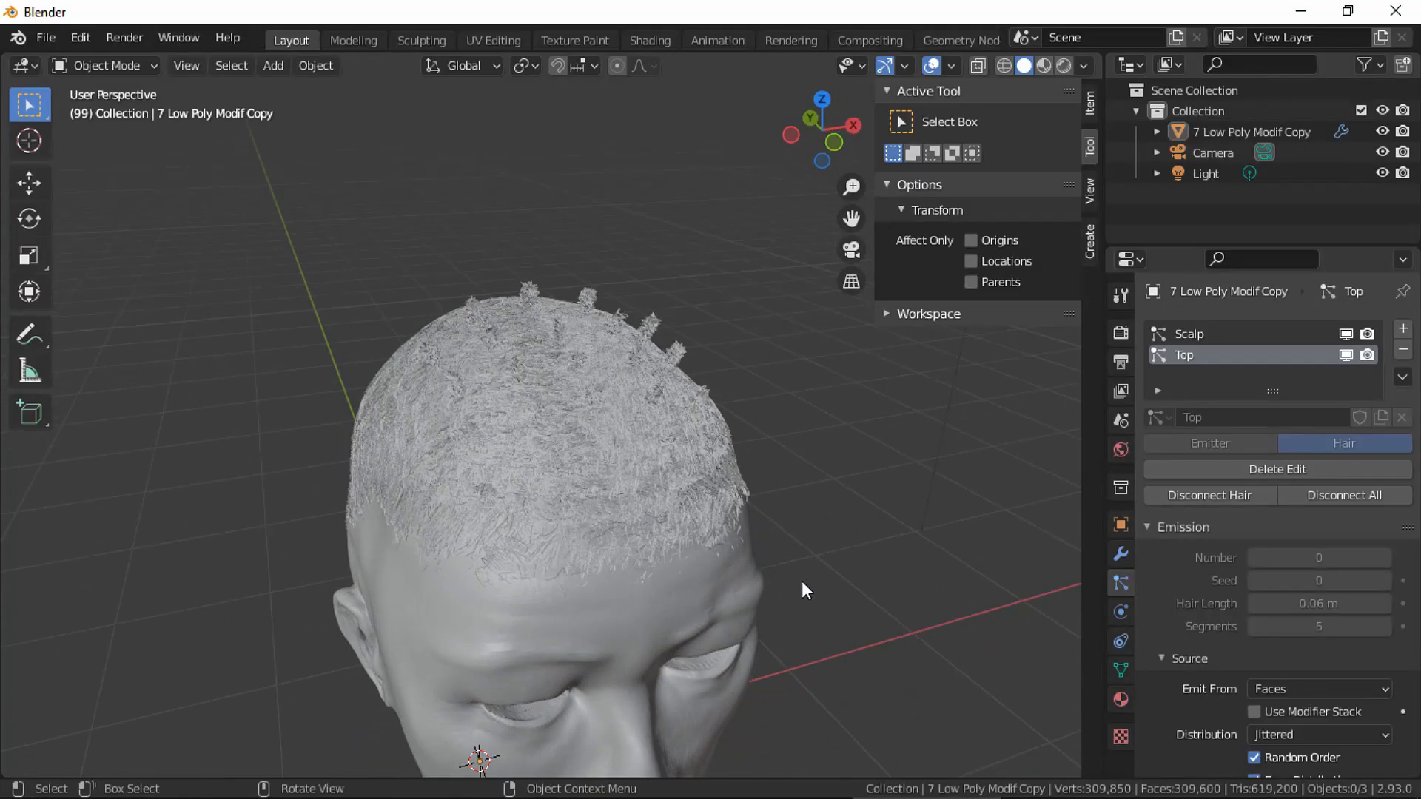
pyautogui.click(105, 65)
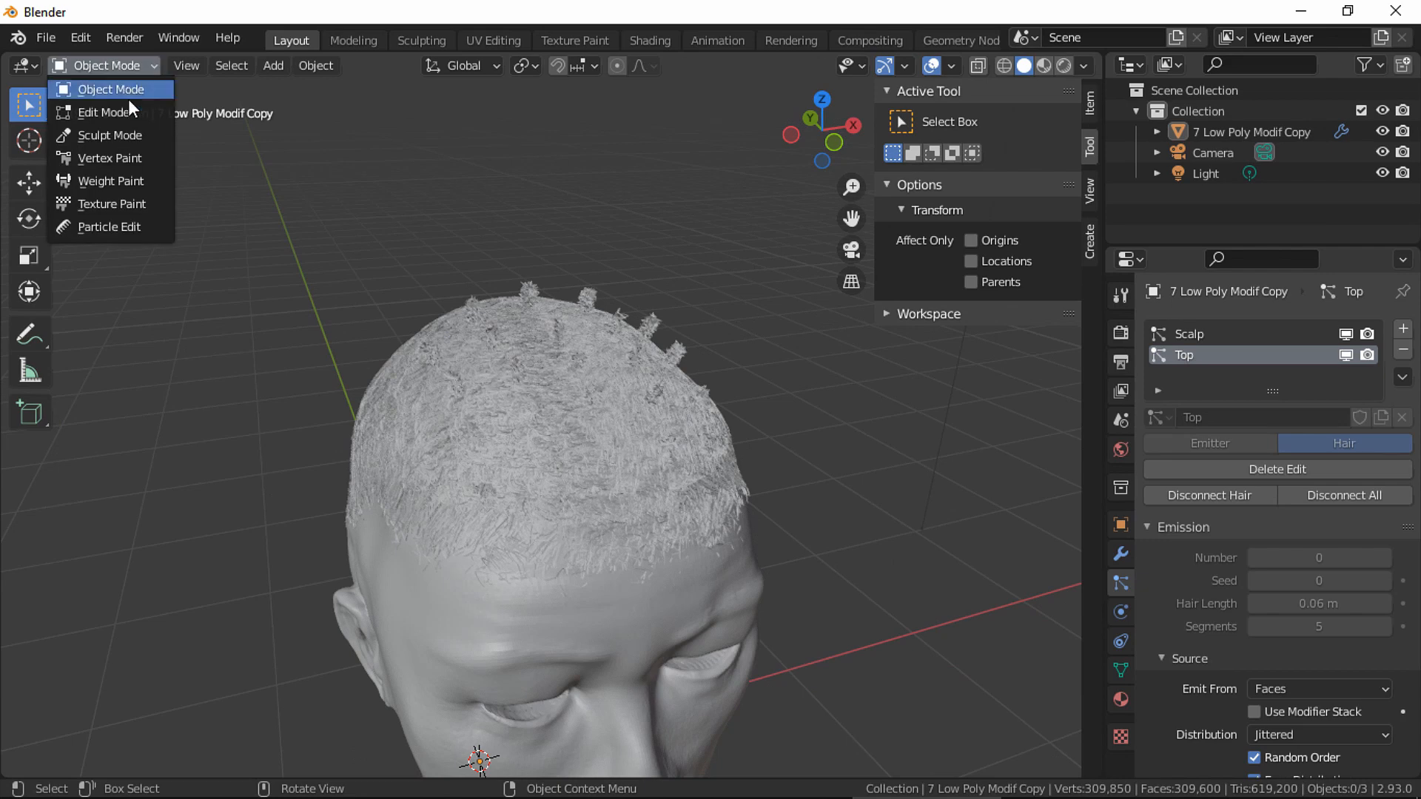
pyautogui.click(139, 202)
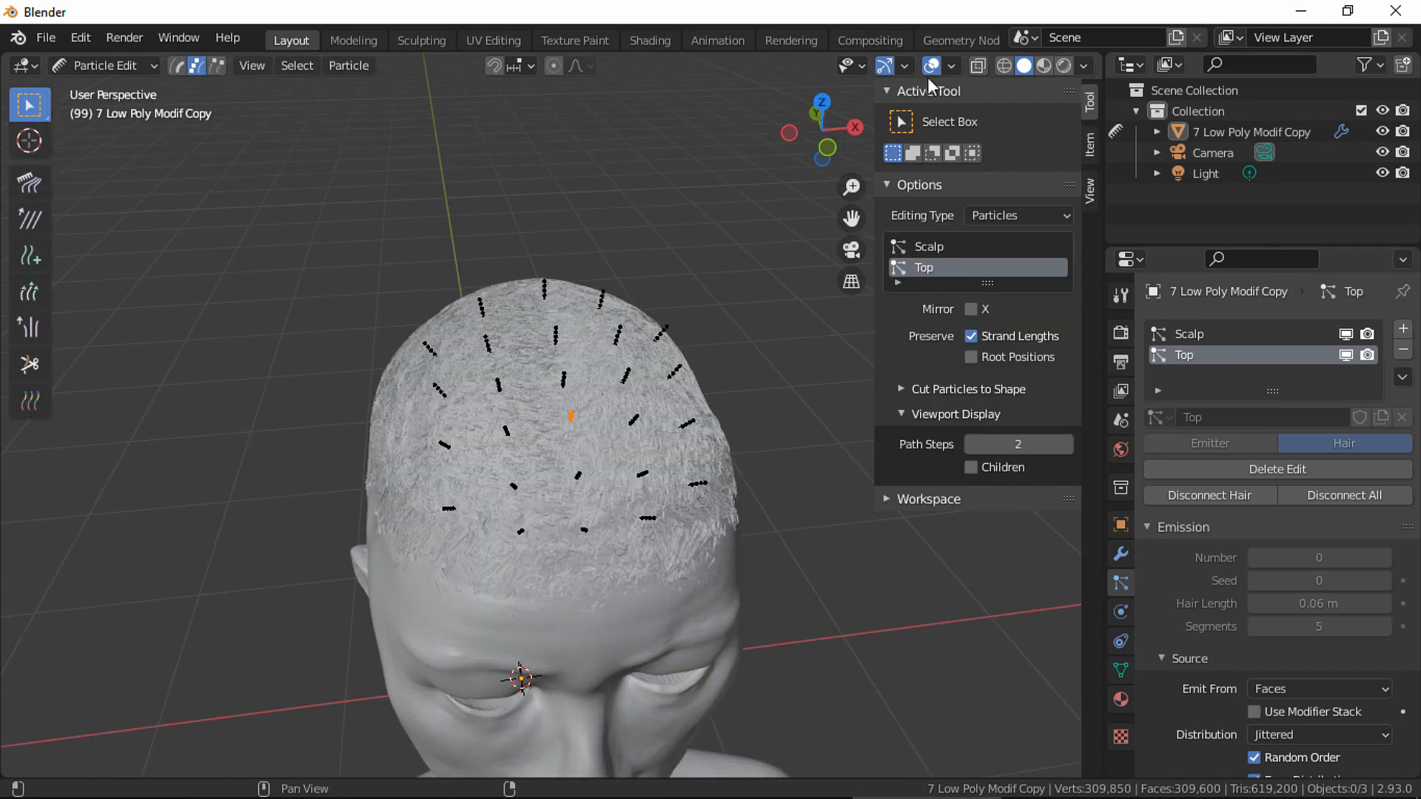
# With X-ray on, box-select all Top hairs and lengthen them using the Length brush in Grow mode with a 260 px radius.
pyautogui.moveTo(651, 310); pyautogui.dragTo(355, 234, button='middle')
pyautogui.moveTo(341, 217); pyautogui.dragTo(754, 635)
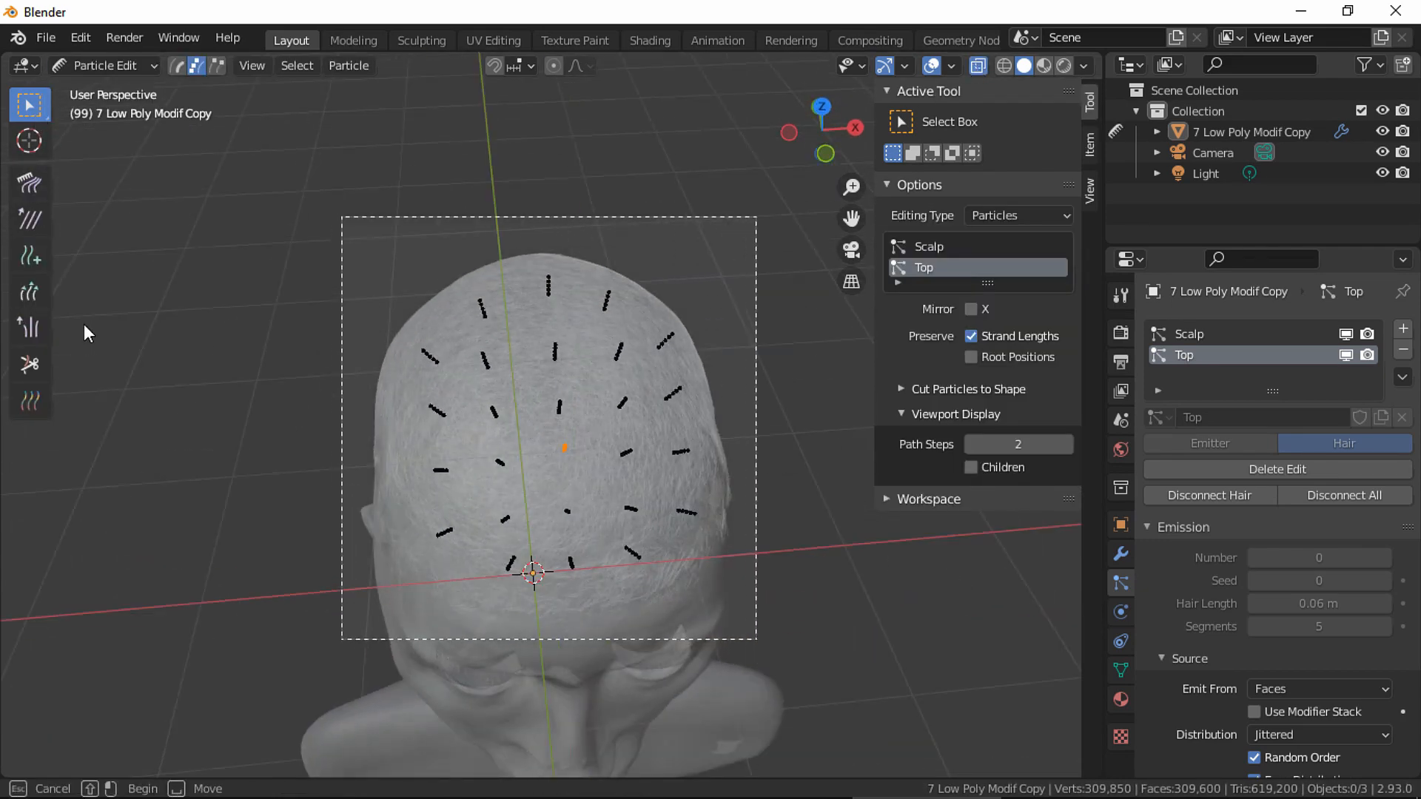
pyautogui.click(30, 255)
pyautogui.click(29, 292)
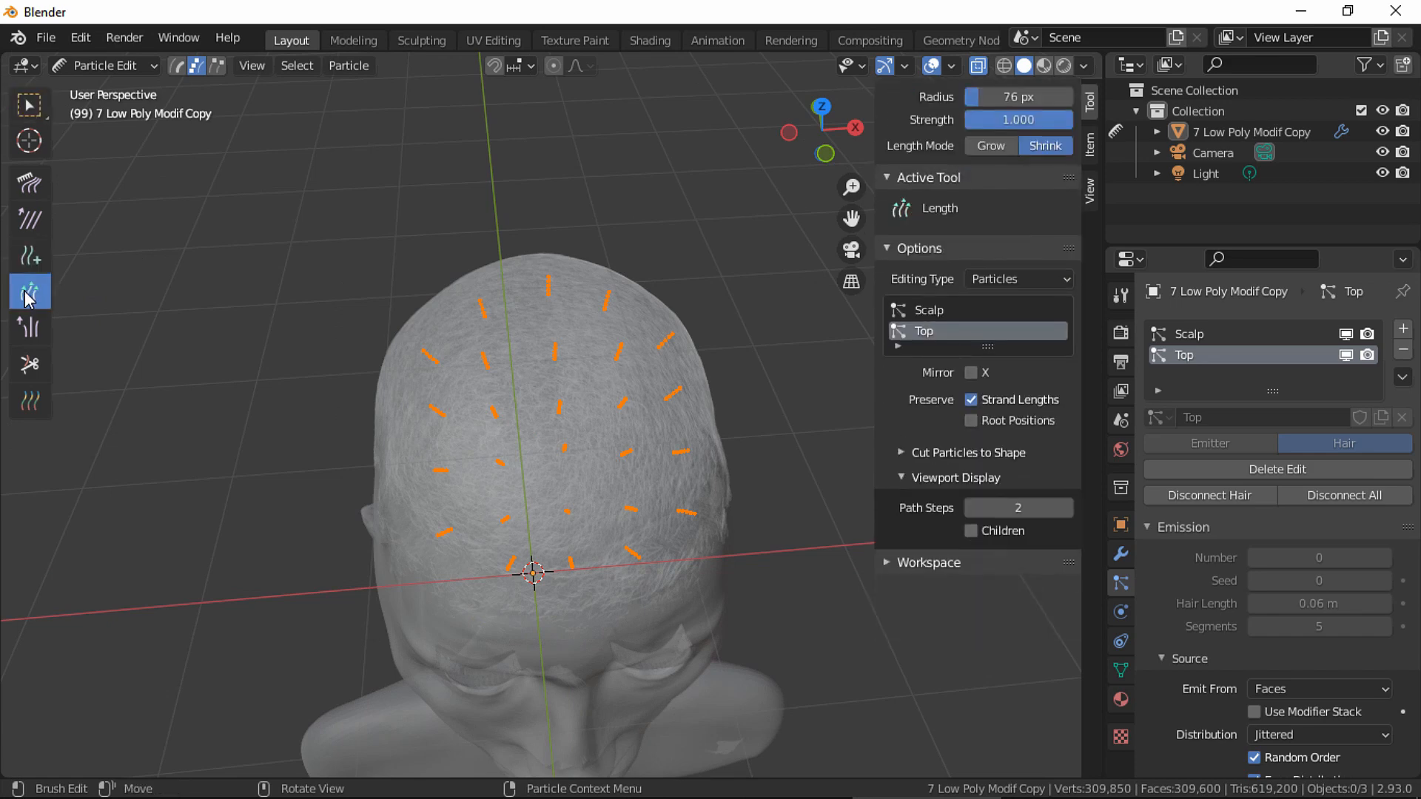
pyautogui.moveTo(1018, 97); pyautogui.dragTo(1066, 97)
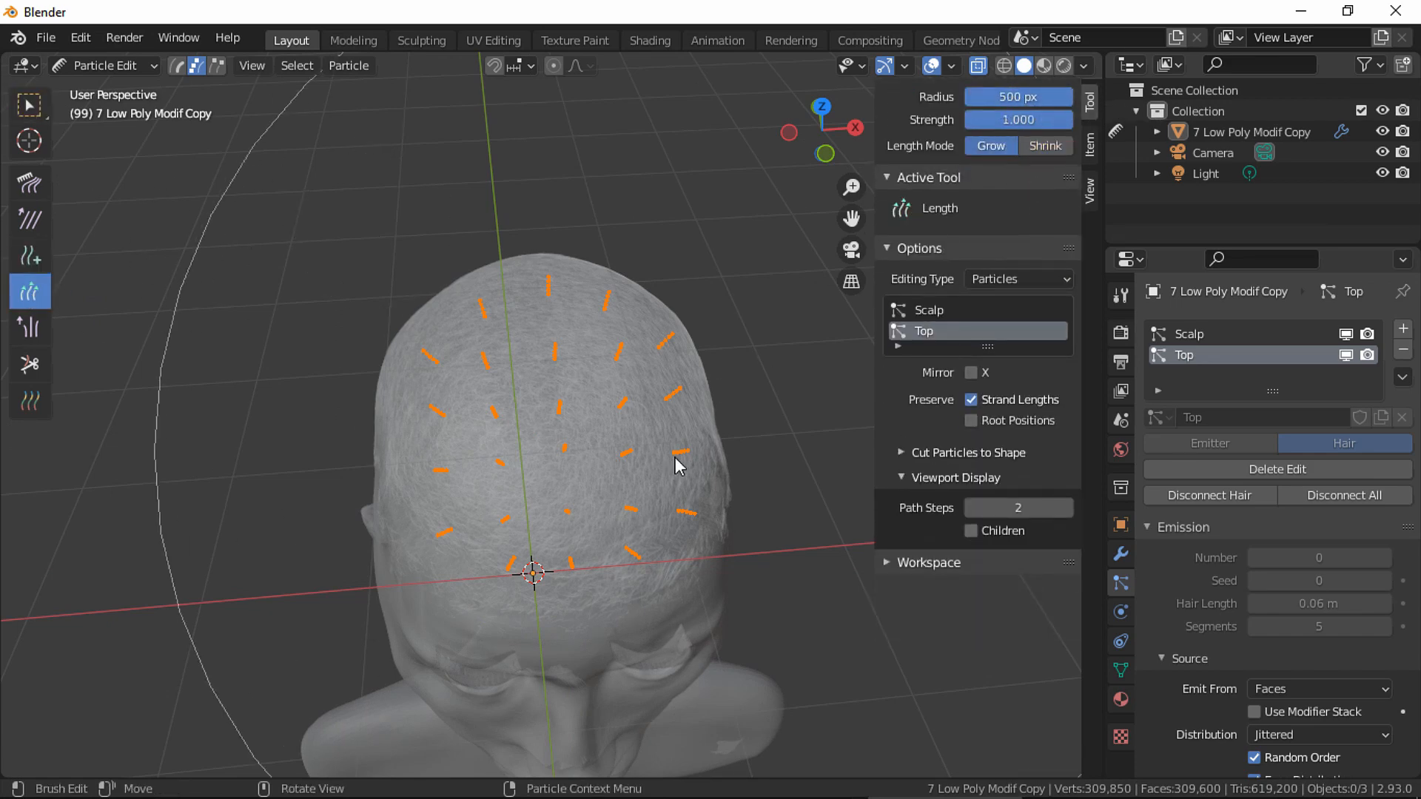
pyautogui.moveTo(676, 464); pyautogui.dragTo(606, 434, button='middle')
pyautogui.moveTo(1036, 97); pyautogui.dragTo(1019, 97)
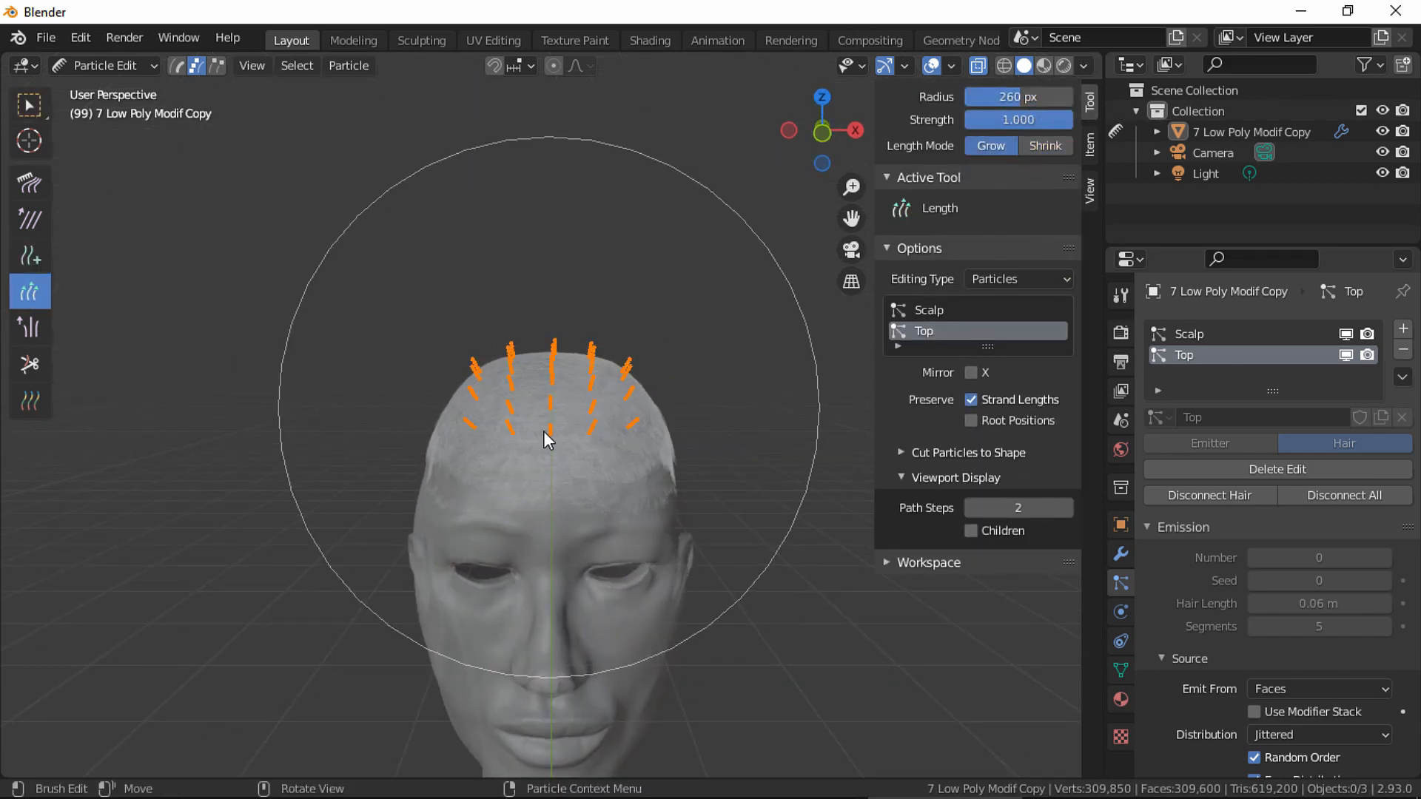
pyautogui.moveTo(543, 431)
pyautogui.mouseDown()
pyautogui.moveTo(566, 366)
pyautogui.moveTo(572, 407)
pyautogui.mouseUp()
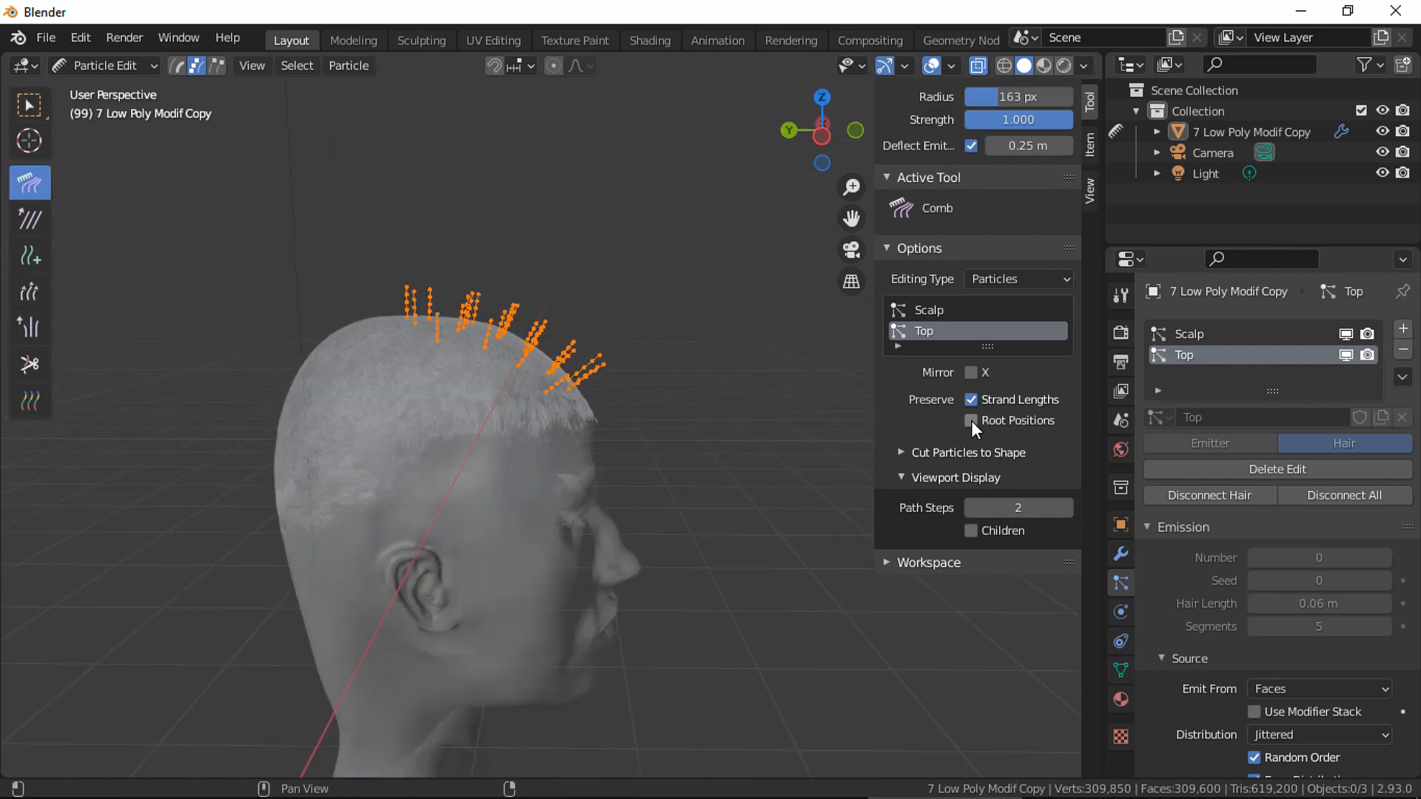
# Turn on preserving Root Positions, and delete the Top system's particle edit in Object Mode.
pyautogui.click(971, 421)
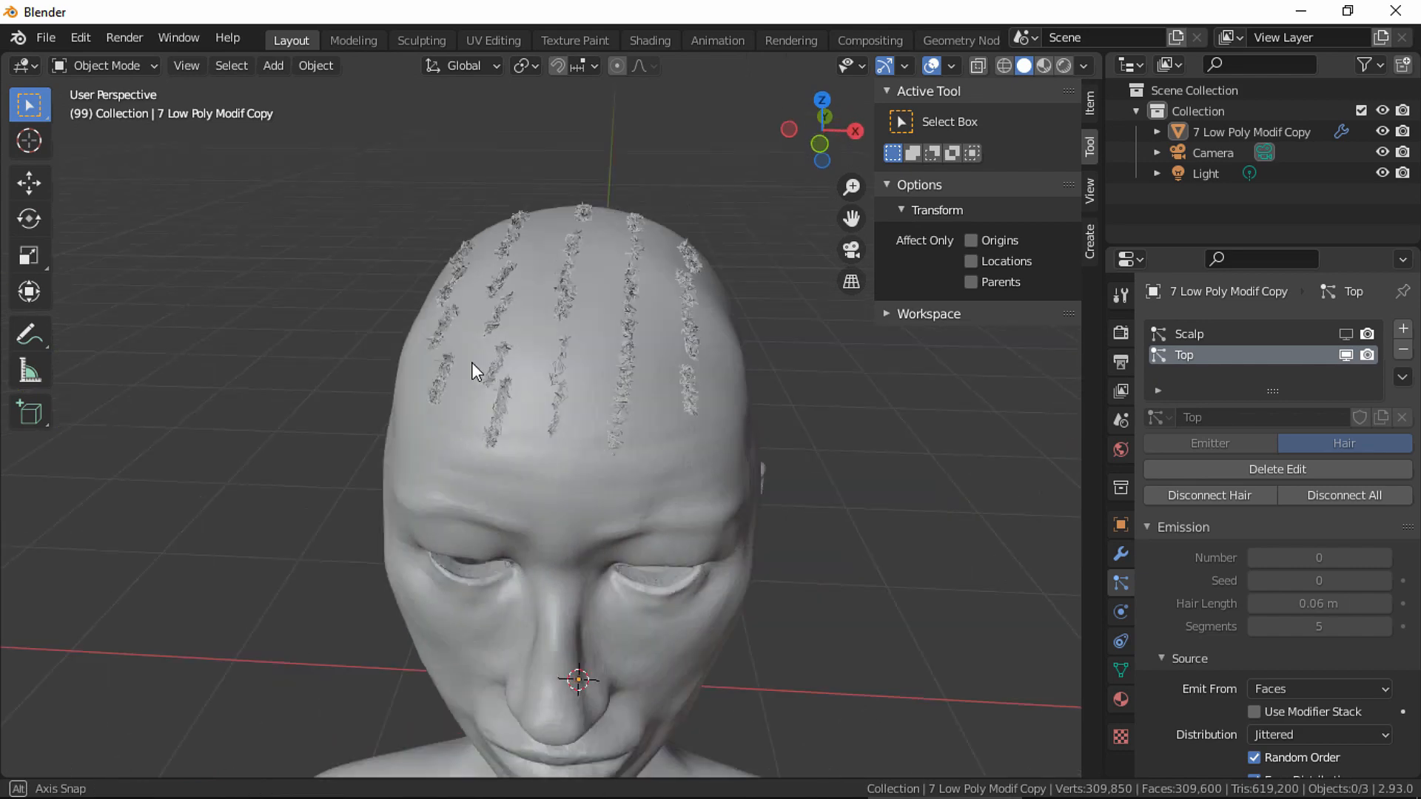
pyautogui.moveTo(472, 362); pyautogui.dragTo(532, 363, button='middle')
pyautogui.click(1244, 469)
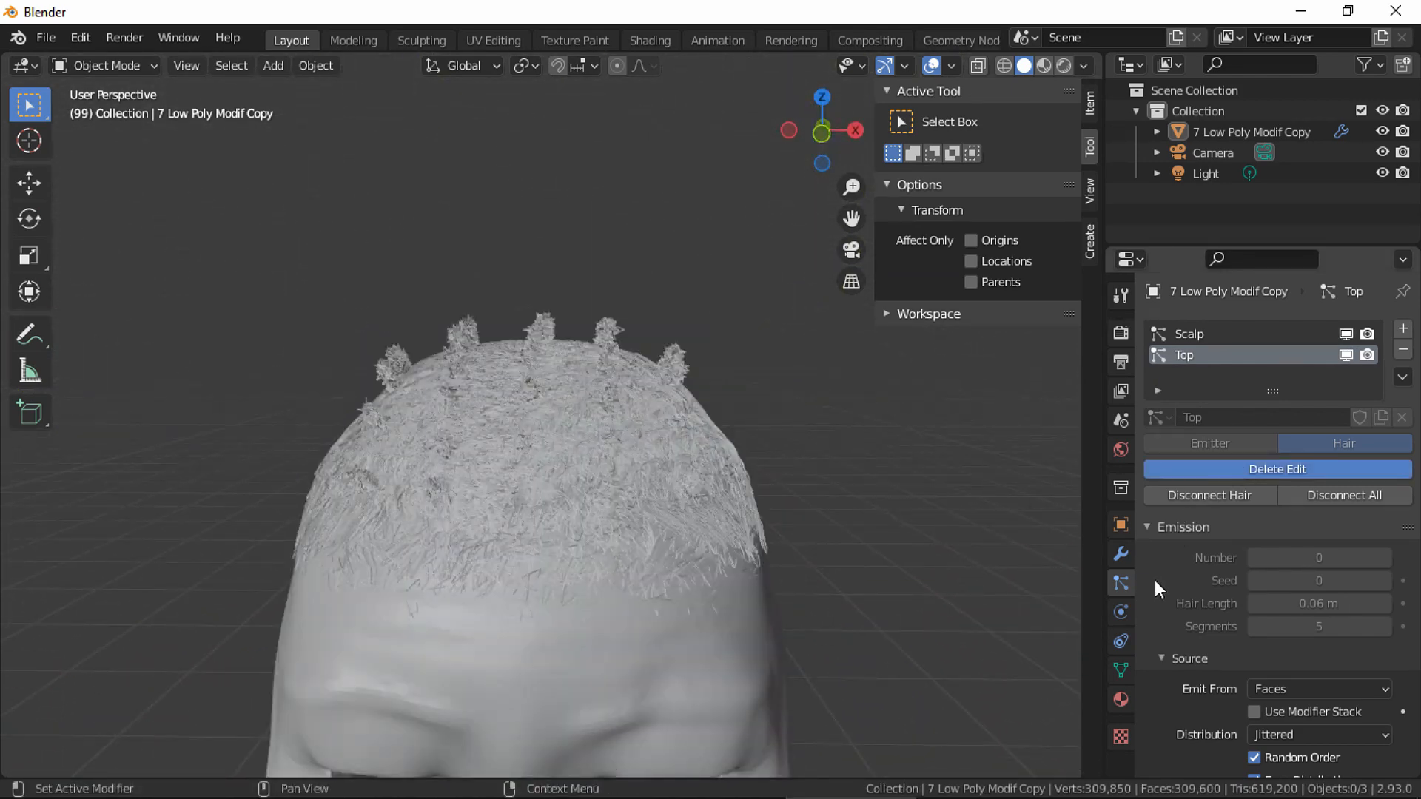
# Set the Top system's emission Number to 200 and its Hair Length to 0.1 m.
pyautogui.click(1326, 528)
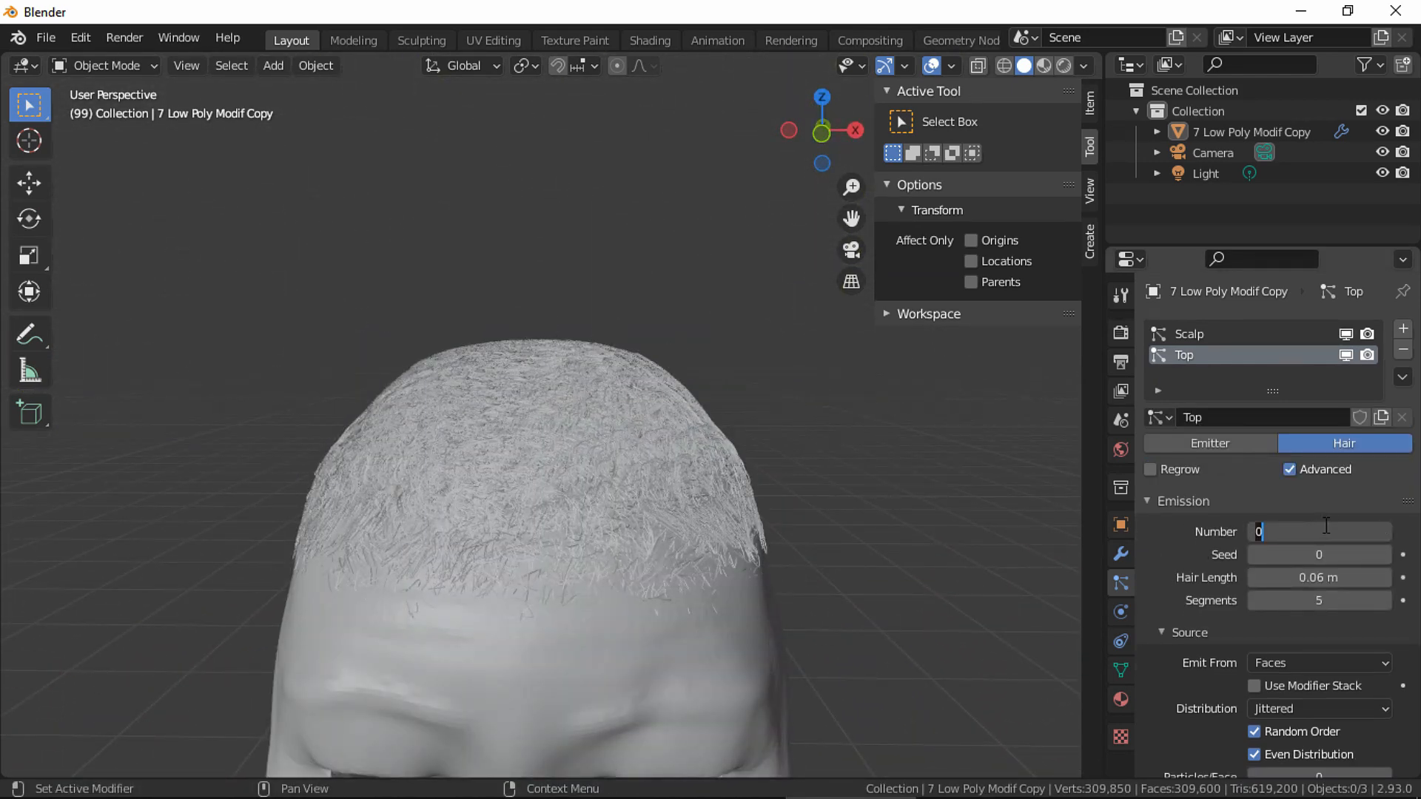
pyautogui.write('200')
pyautogui.press('Return')
pyautogui.click(1335, 574)
pyautogui.write('.1')
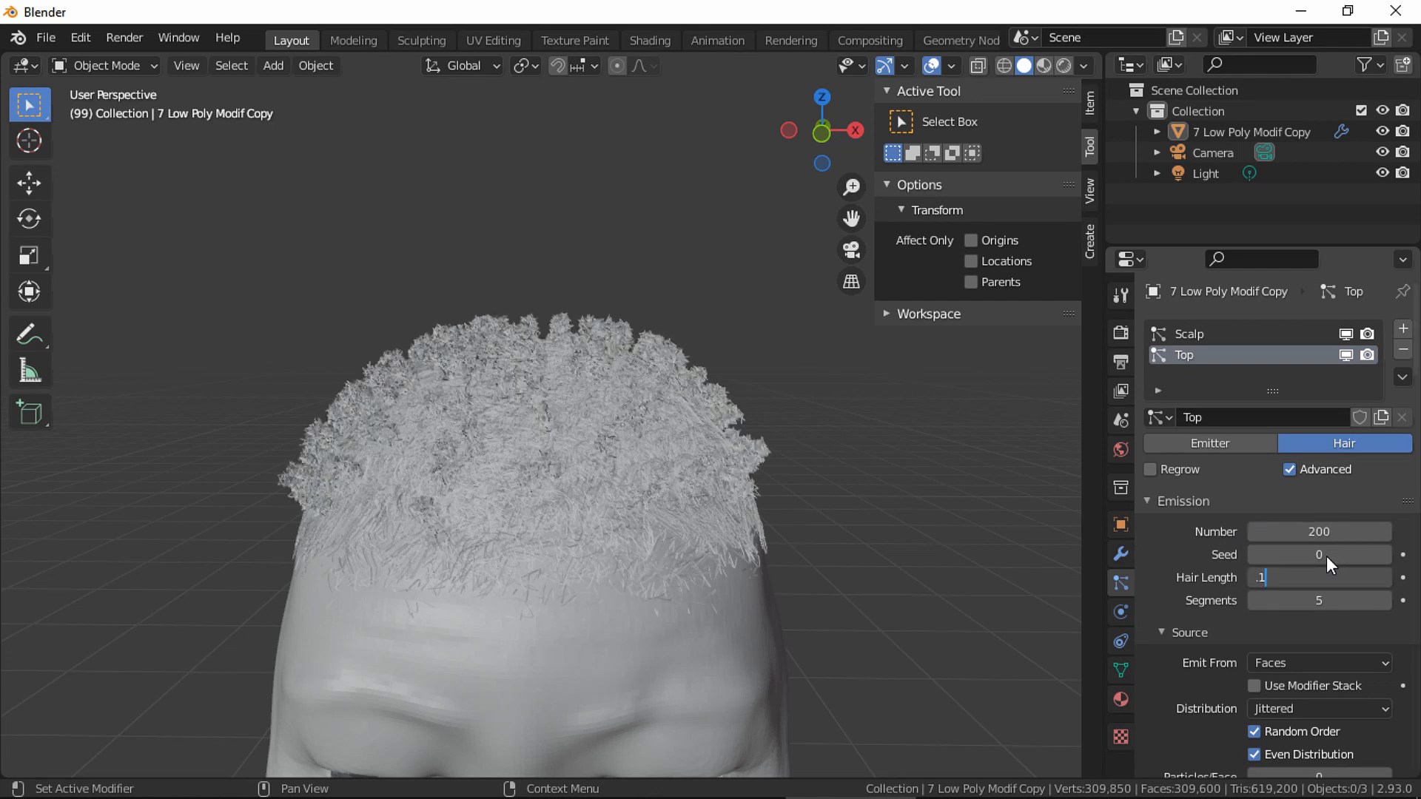
pyautogui.press('Return')
# Set both the Render Amount and the Display Amount of the Top system's interpolated children to 50.
pyautogui.scroll(-8, 1379, 504)
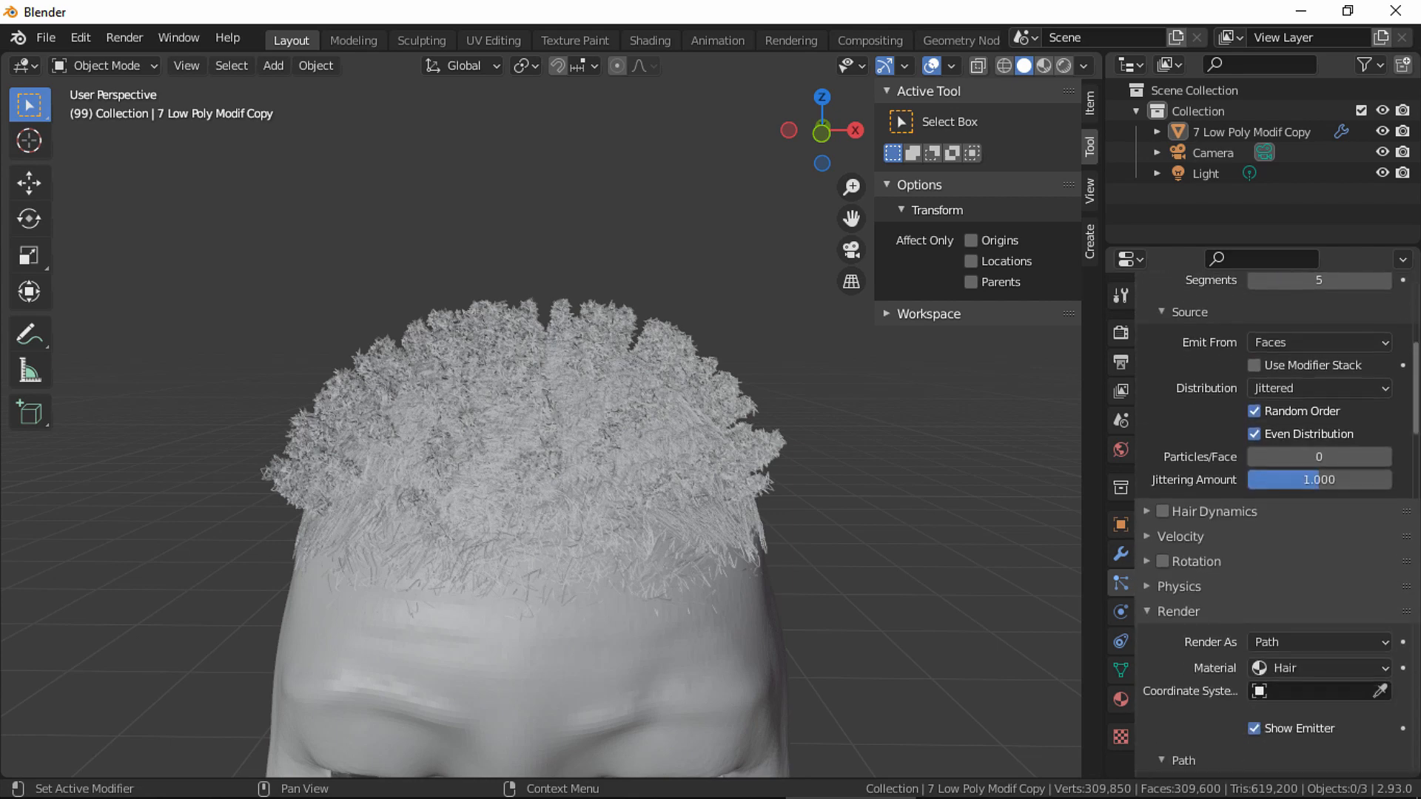
pyautogui.scroll(-8, 1360, 462)
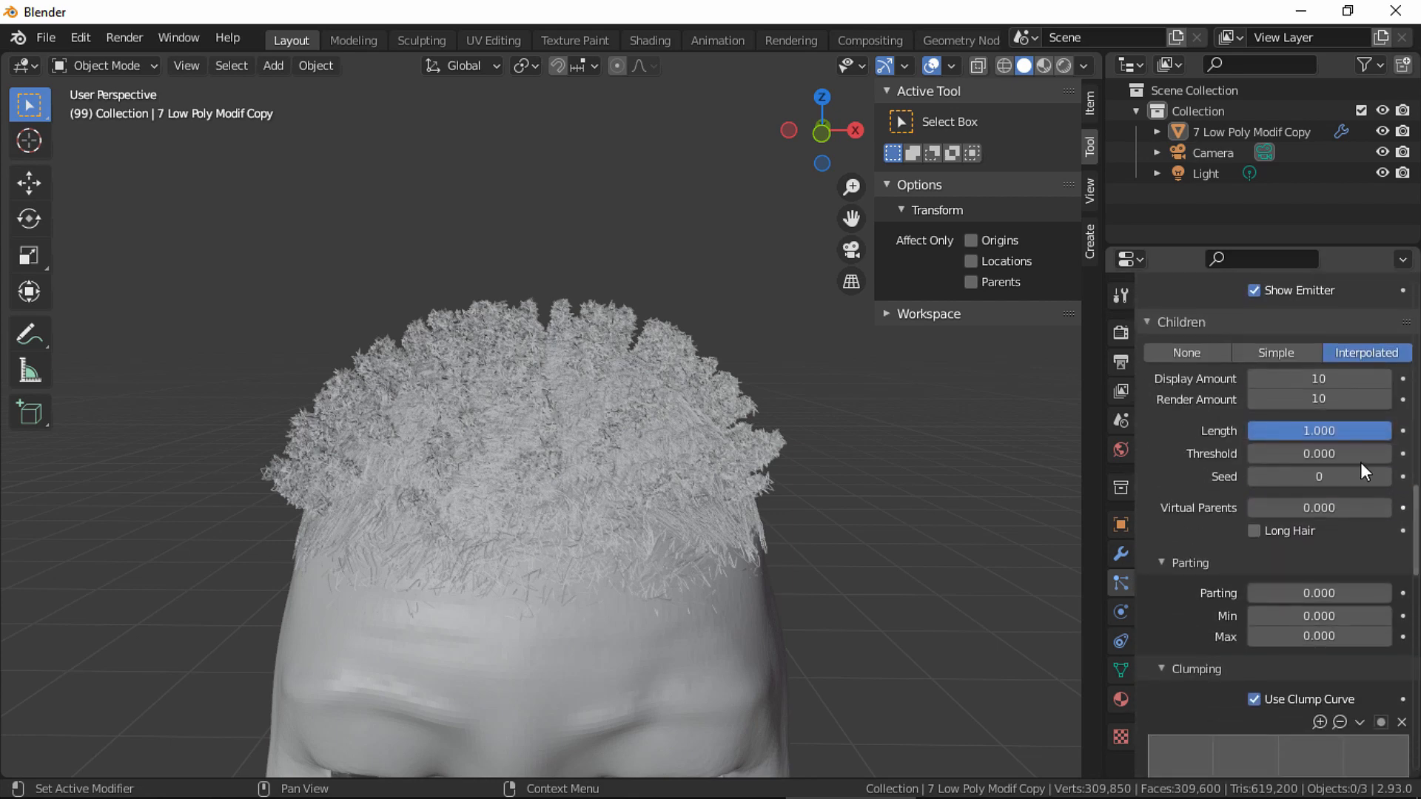
pyautogui.click(1327, 393)
pyautogui.write('50')
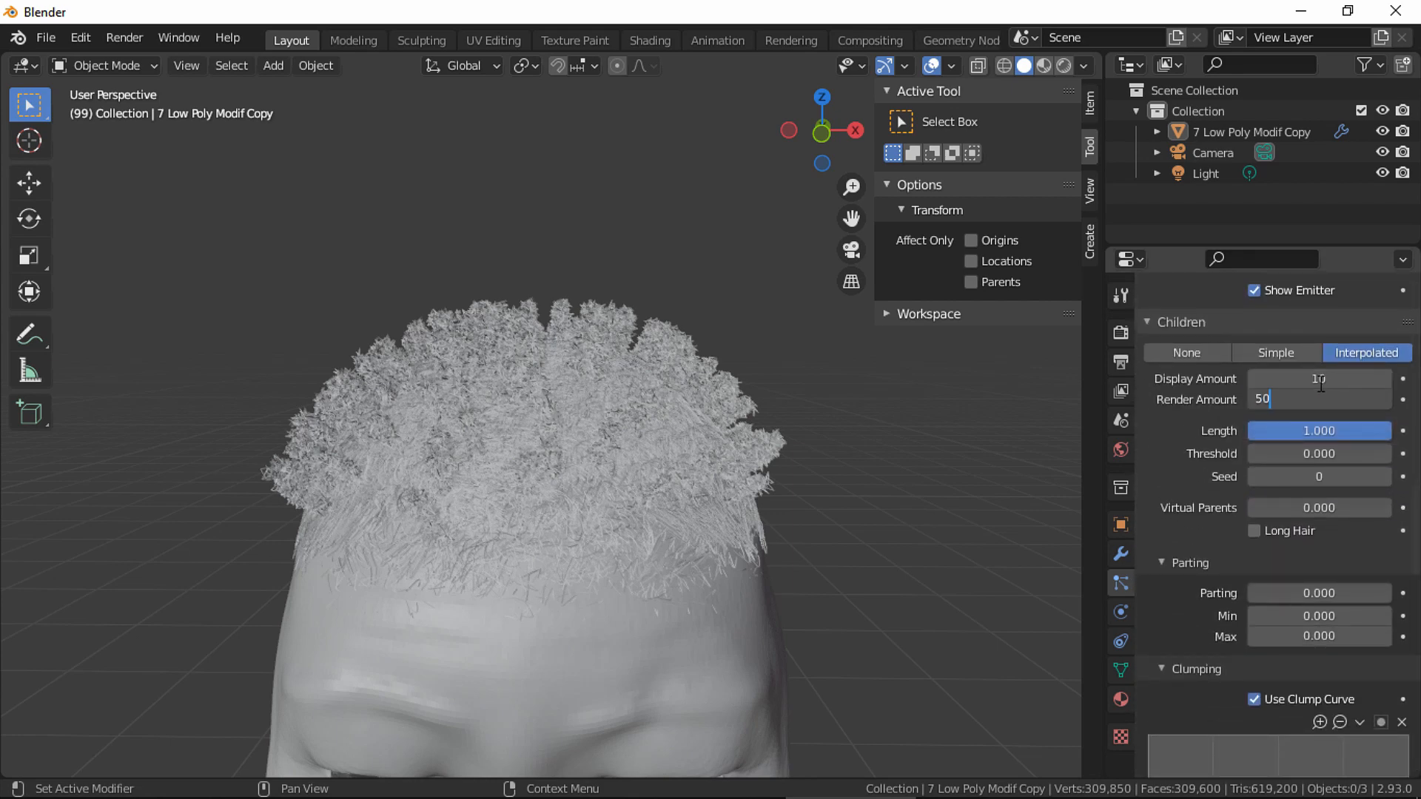
pyautogui.press('Return')
pyautogui.click(1325, 379)
pyautogui.write('50')
pyautogui.press('Return')
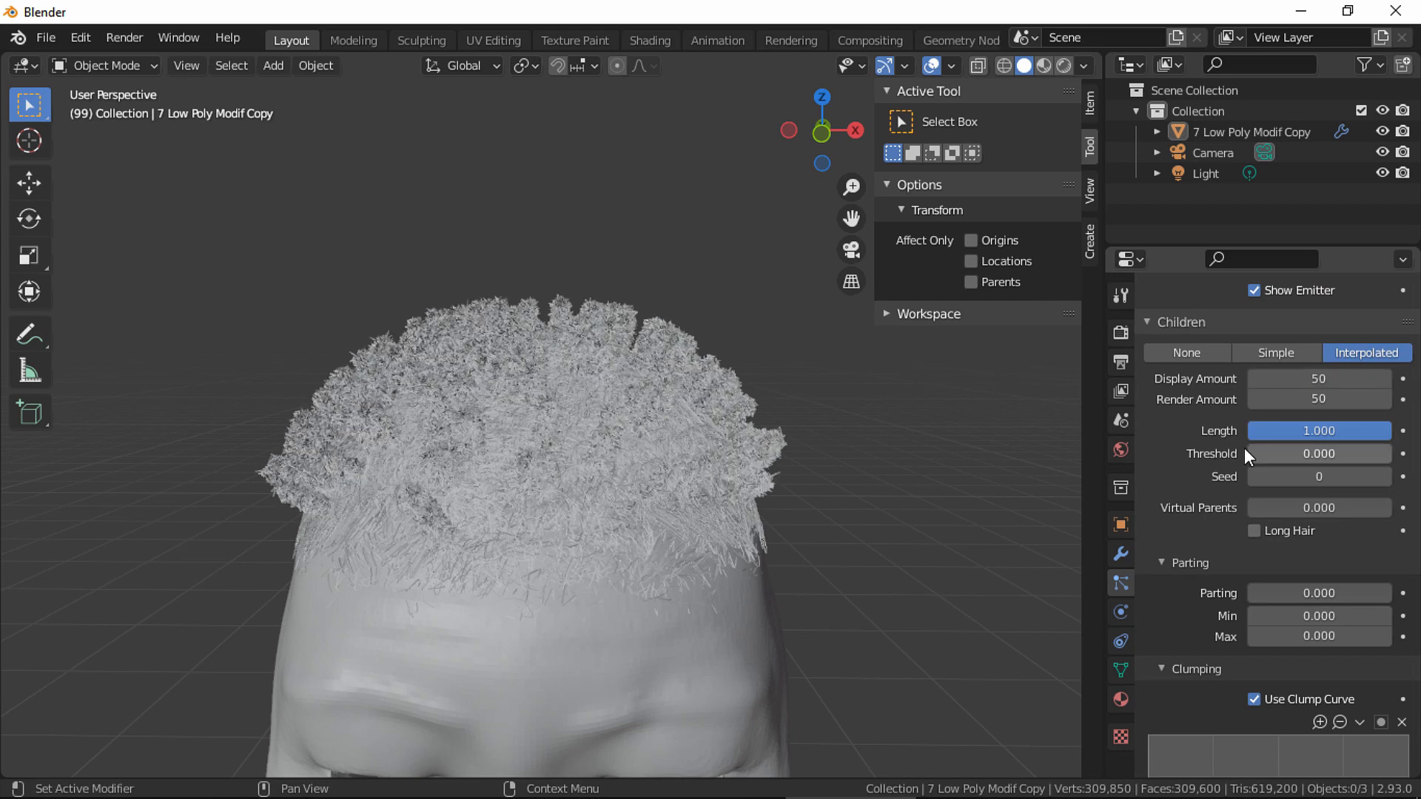
# Set the Uniform roughness of the Top system's children to 0.05.
pyautogui.moveTo(715, 441); pyautogui.dragTo(752, 384, button='middle')
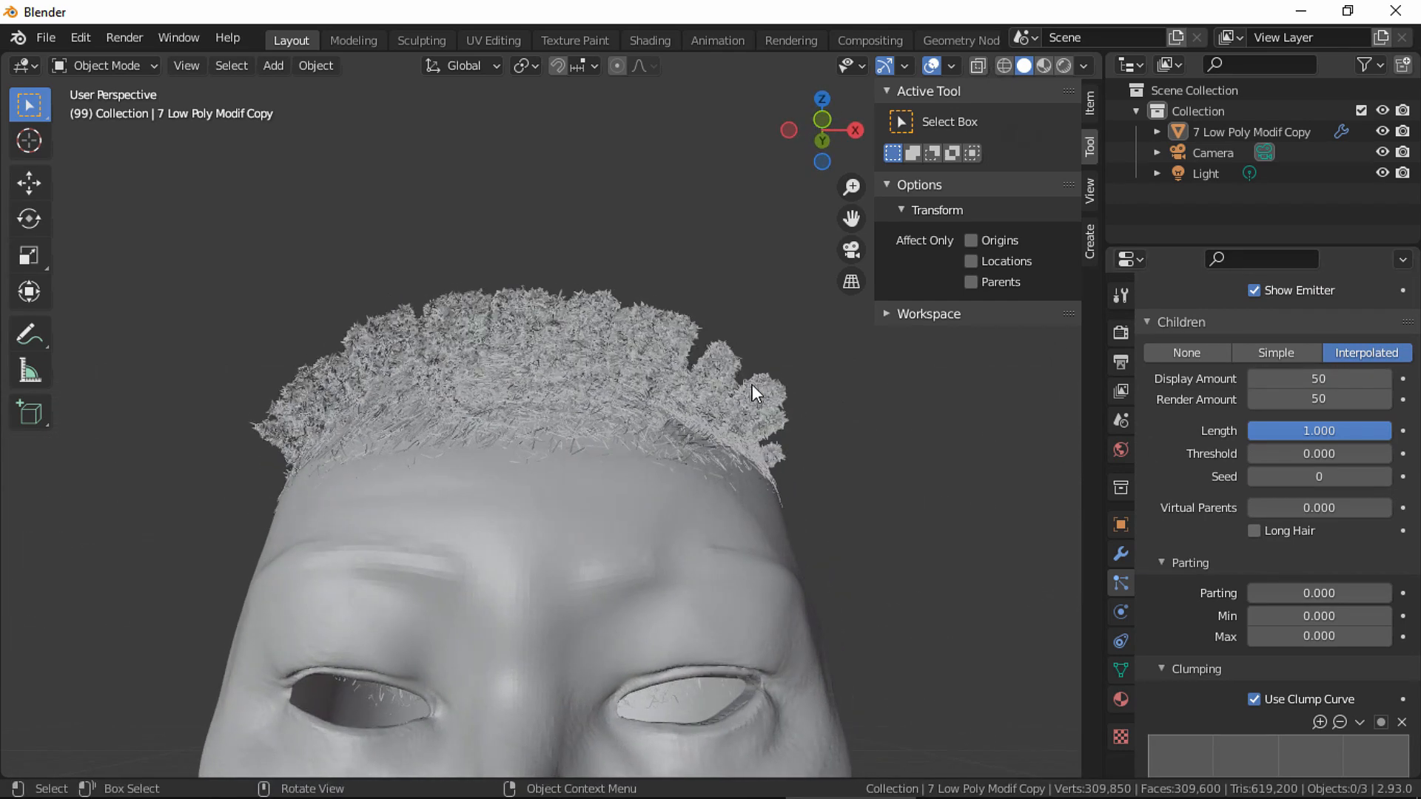
pyautogui.moveTo(1414, 507); pyautogui.dragTo(1414, 600)
pyautogui.click(1319, 521)
pyautogui.write('.05')
pyautogui.press('Return')
pyautogui.moveTo(806, 426); pyautogui.dragTo(820, 450, button='middle')
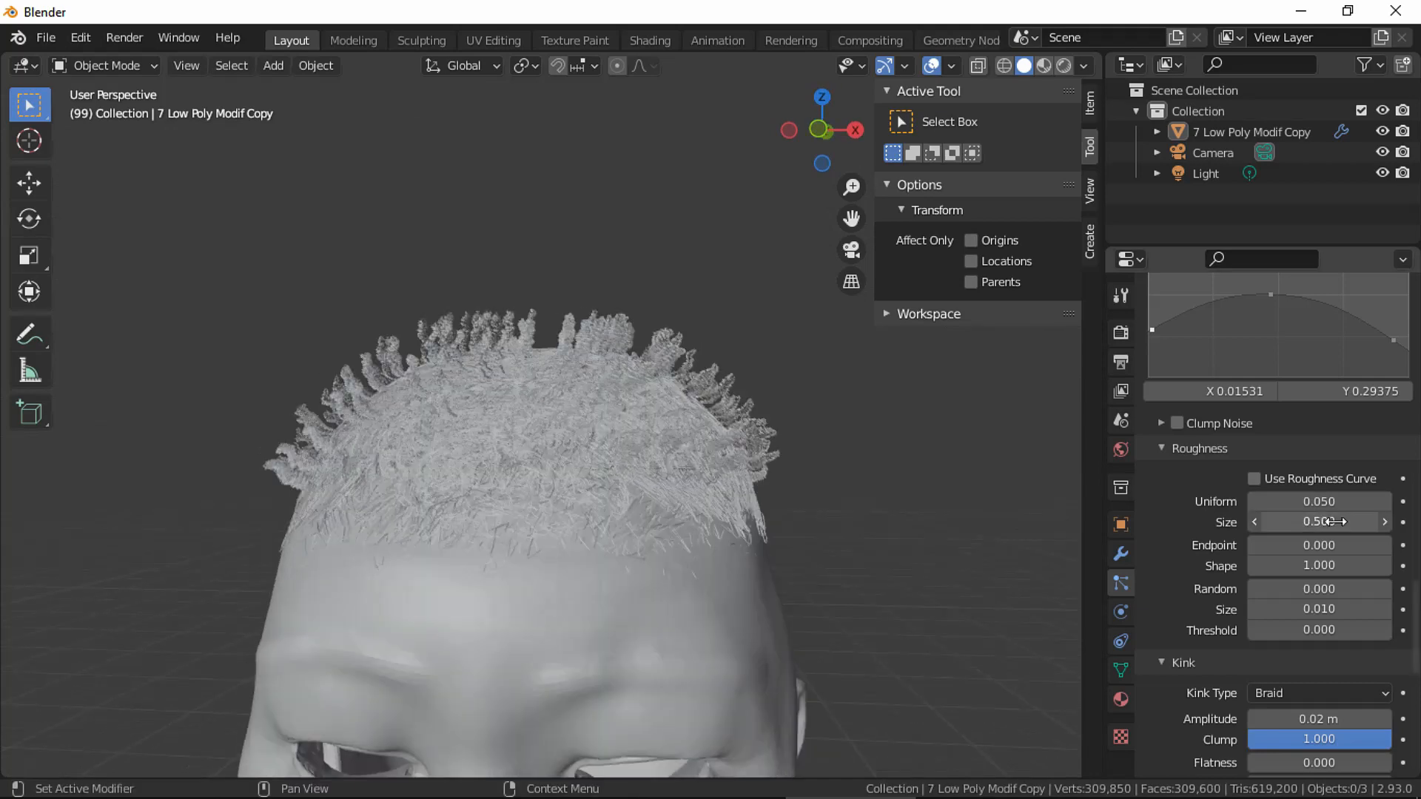
# Set the children's uniform roughness Size to 0.01 and the Uniform roughness to 0.1.
pyautogui.click(1341, 523)
pyautogui.write('.01')
pyautogui.press('Return')
pyautogui.click(1333, 502)
pyautogui.write('.1')
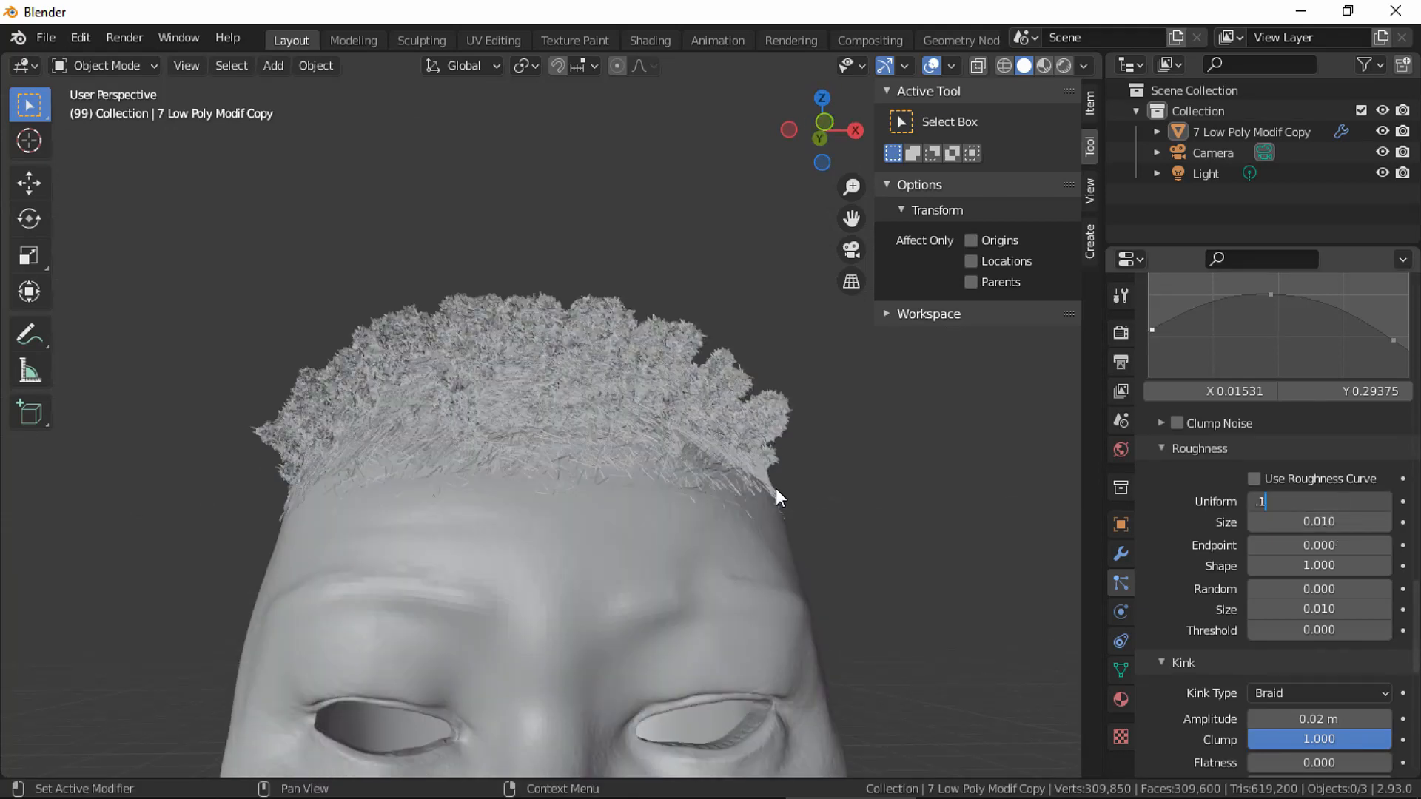
pyautogui.press('Return')
pyautogui.moveTo(775, 488); pyautogui.dragTo(767, 516, button='middle')
# Set the children's random roughness Size to 0.1 and the braid kink's Amplitude to 0.1 m.
pyautogui.click(1351, 609)
pyautogui.write('.1')
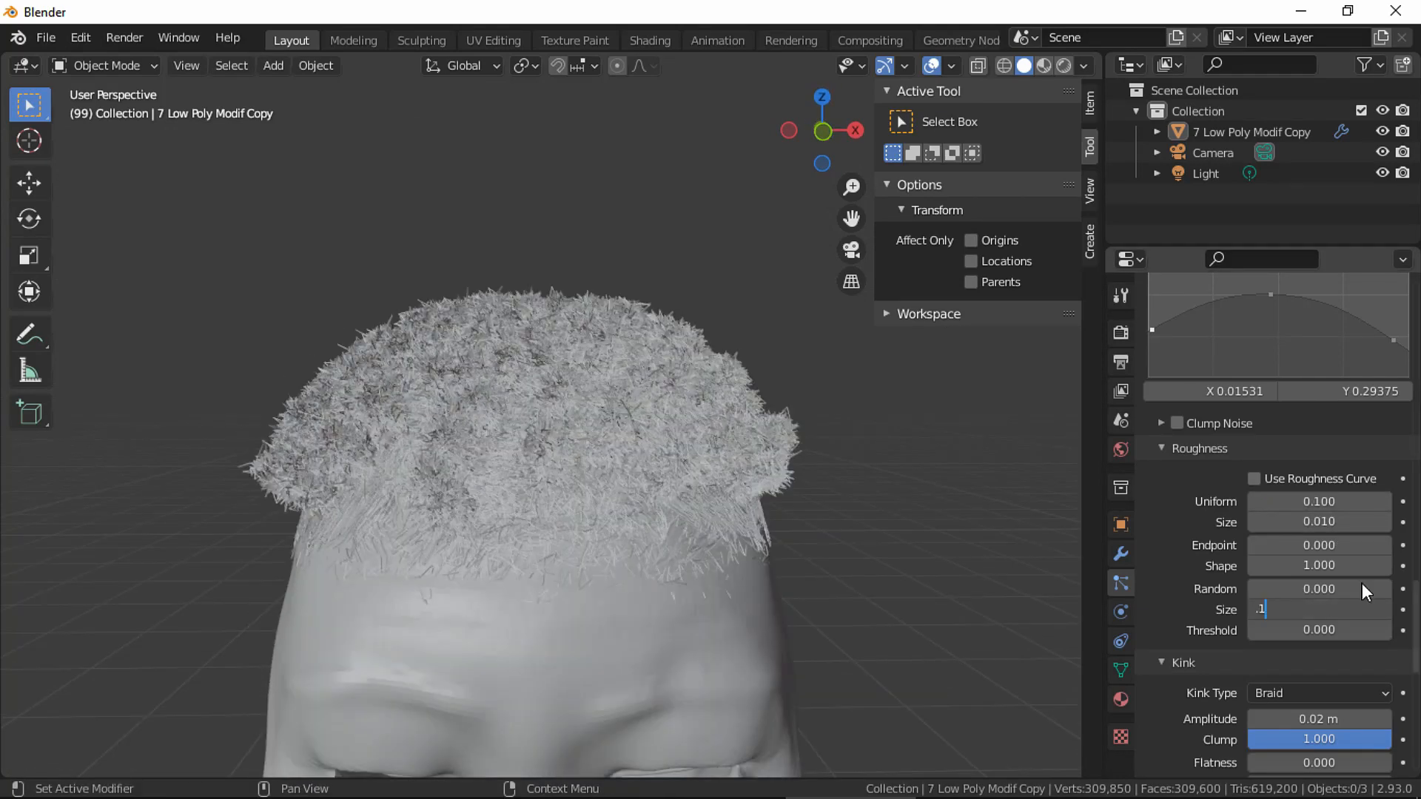
pyautogui.press('Return')
pyautogui.scroll(-5, 1355, 576)
# Preview the hair in Rendered shading from the front and return to Solid shading.
pyautogui.moveTo(660, 500); pyautogui.dragTo(1027, 95, button='middle')
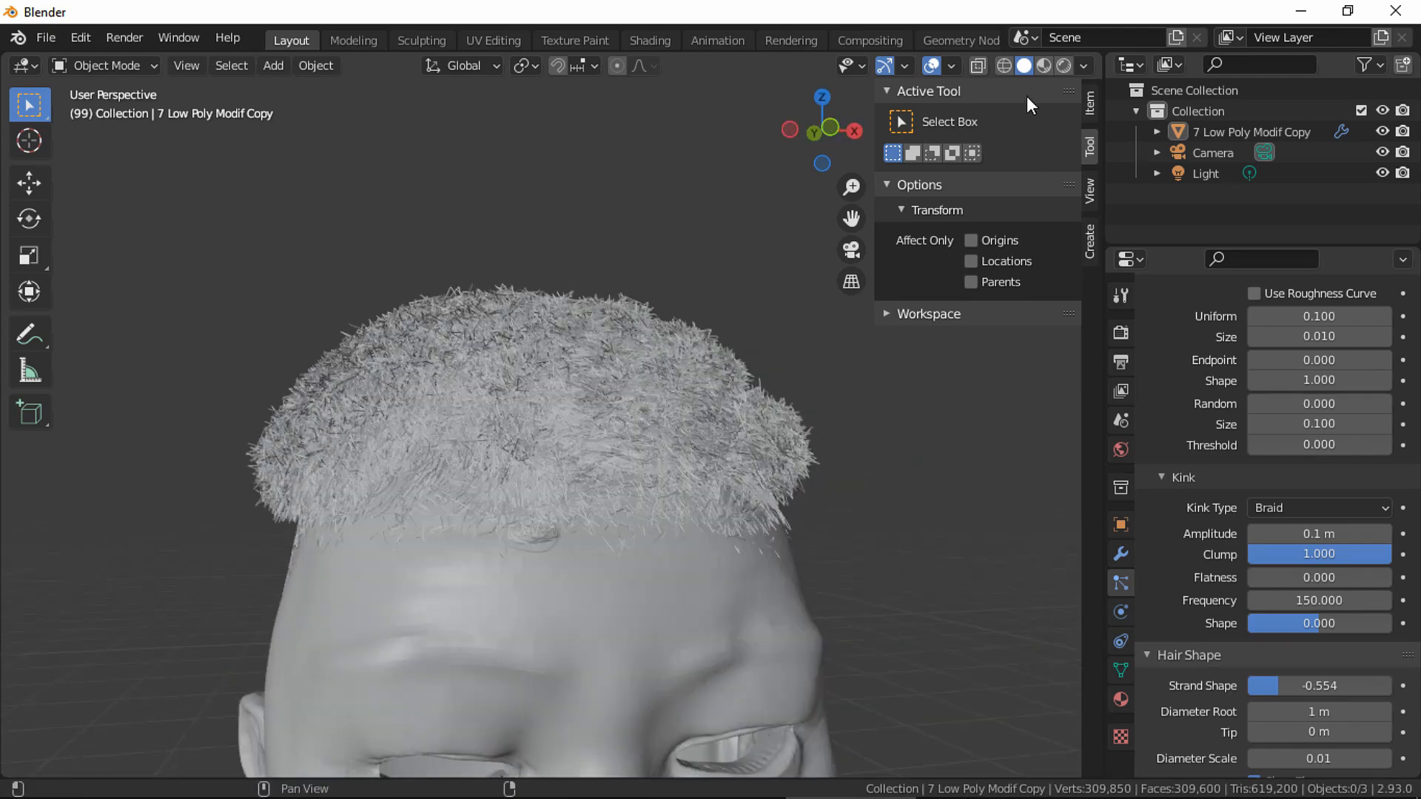
pyautogui.click(1064, 65)
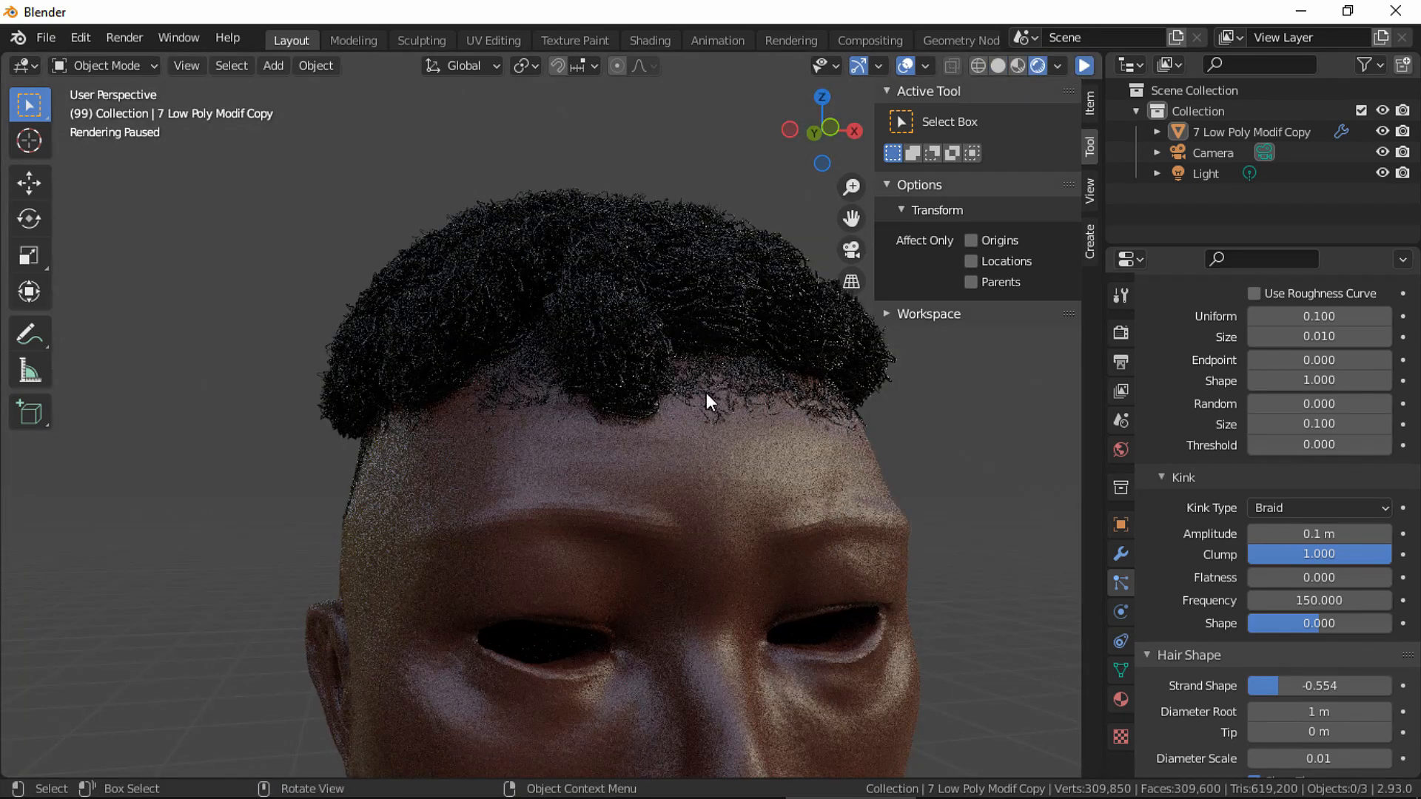
pyautogui.click(1004, 65)
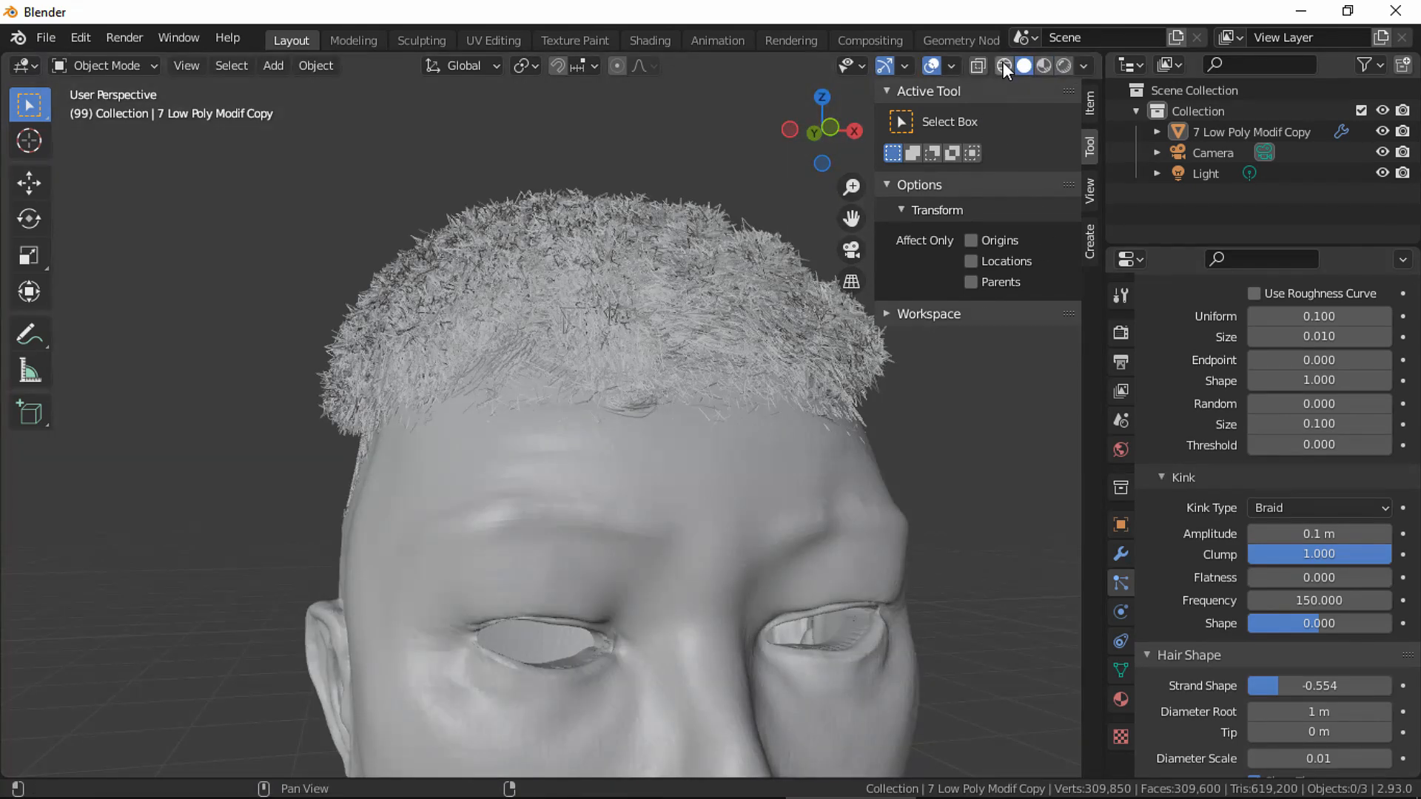
# Reshape the Top clump curve into an arch, raising its middle point and moving the lowered end points to about X 0.28 and X 0.82.
pyautogui.scroll(8, 1273, 444)
pyautogui.moveTo(768, 487); pyautogui.dragTo(844, 492, button='middle')
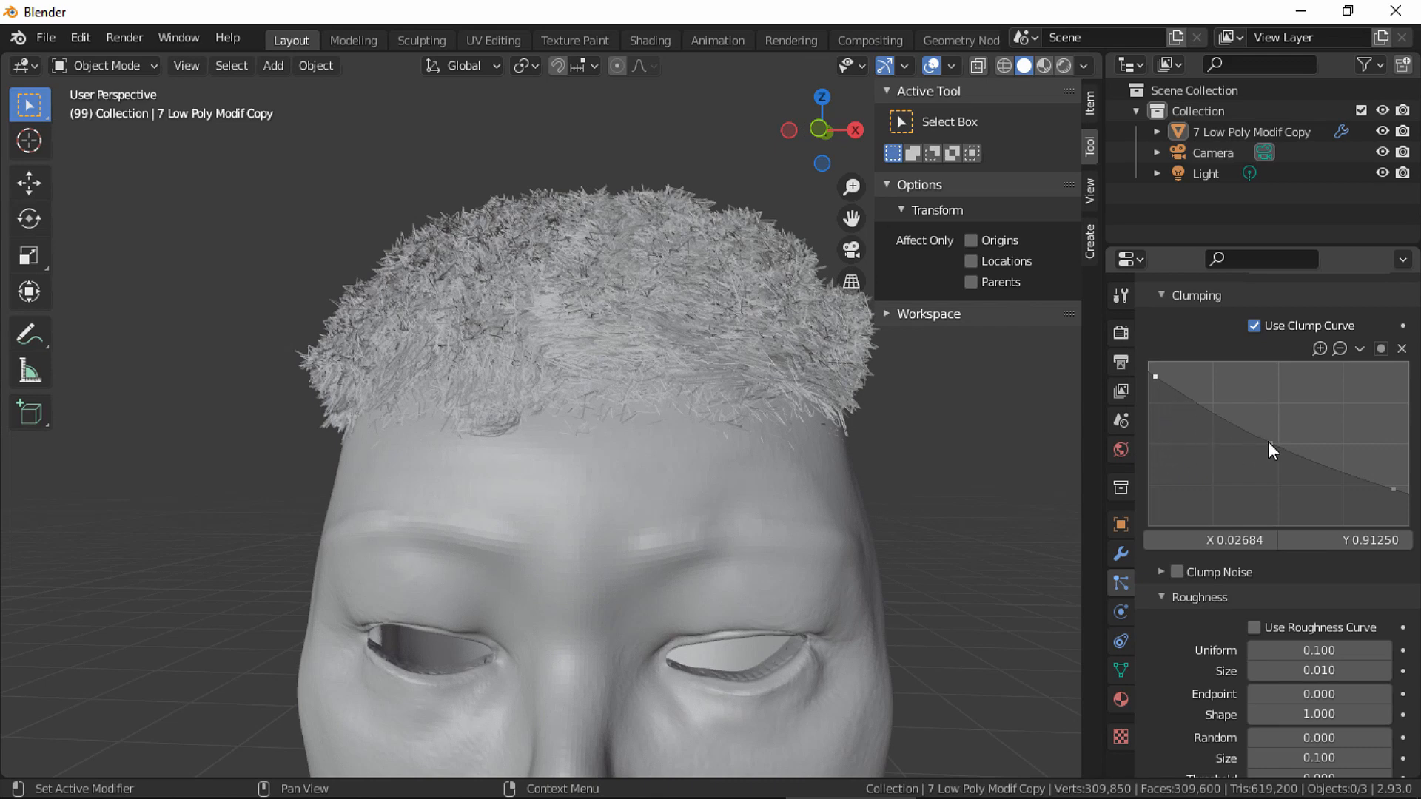
pyautogui.moveTo(1269, 442); pyautogui.dragTo(1284, 393)
pyautogui.moveTo(1158, 389); pyautogui.dragTo(1166, 508)
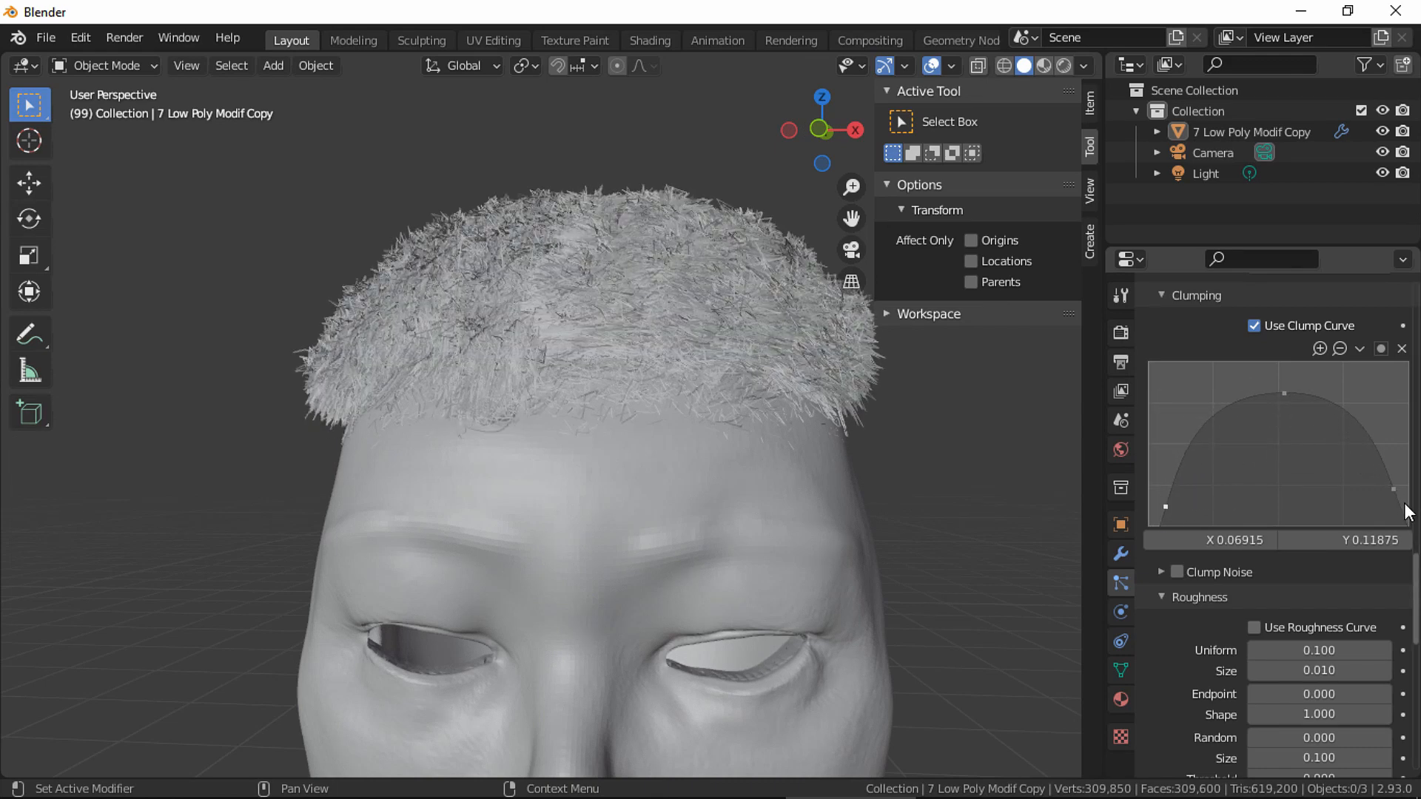
pyautogui.moveTo(1396, 492); pyautogui.dragTo(1361, 501)
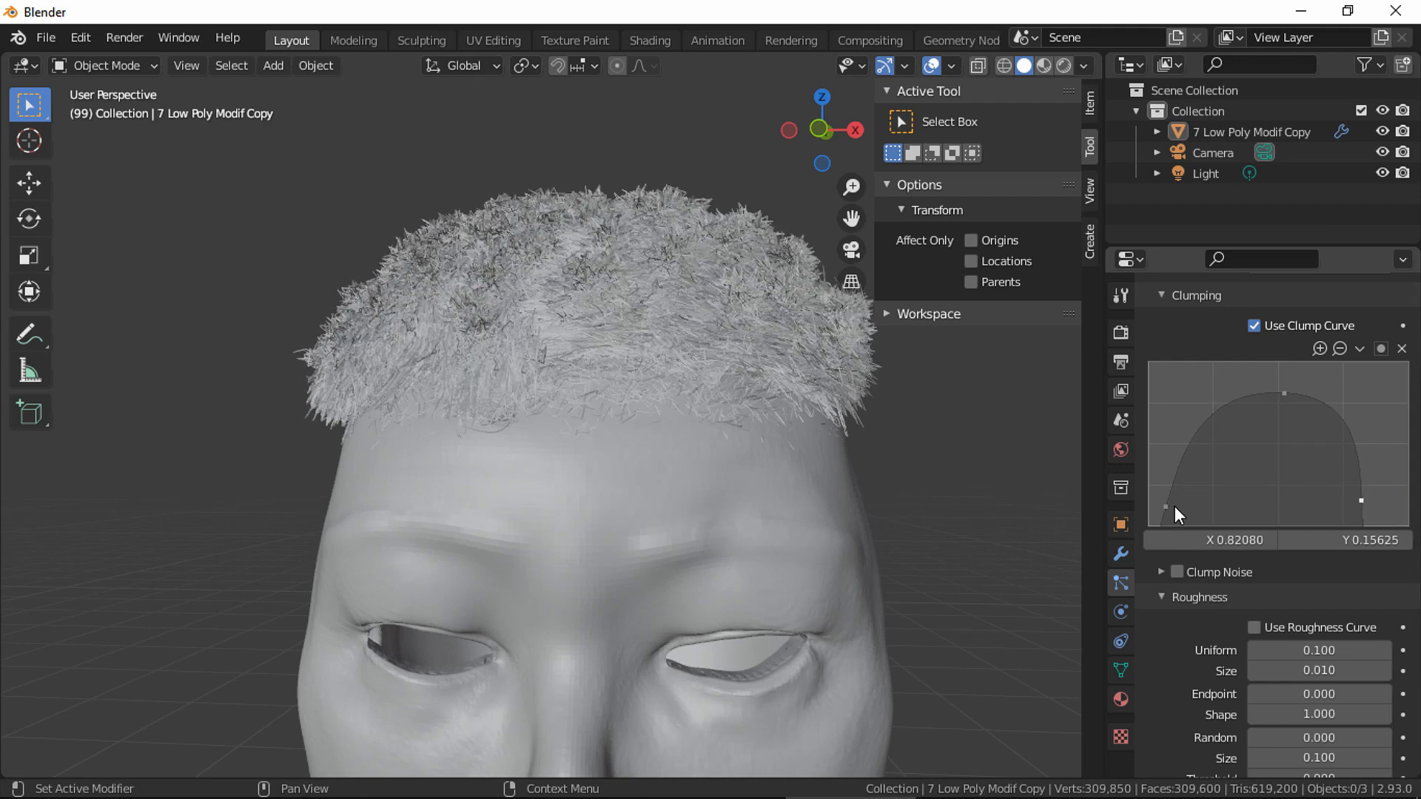
pyautogui.moveTo(1171, 508); pyautogui.dragTo(1230, 508)
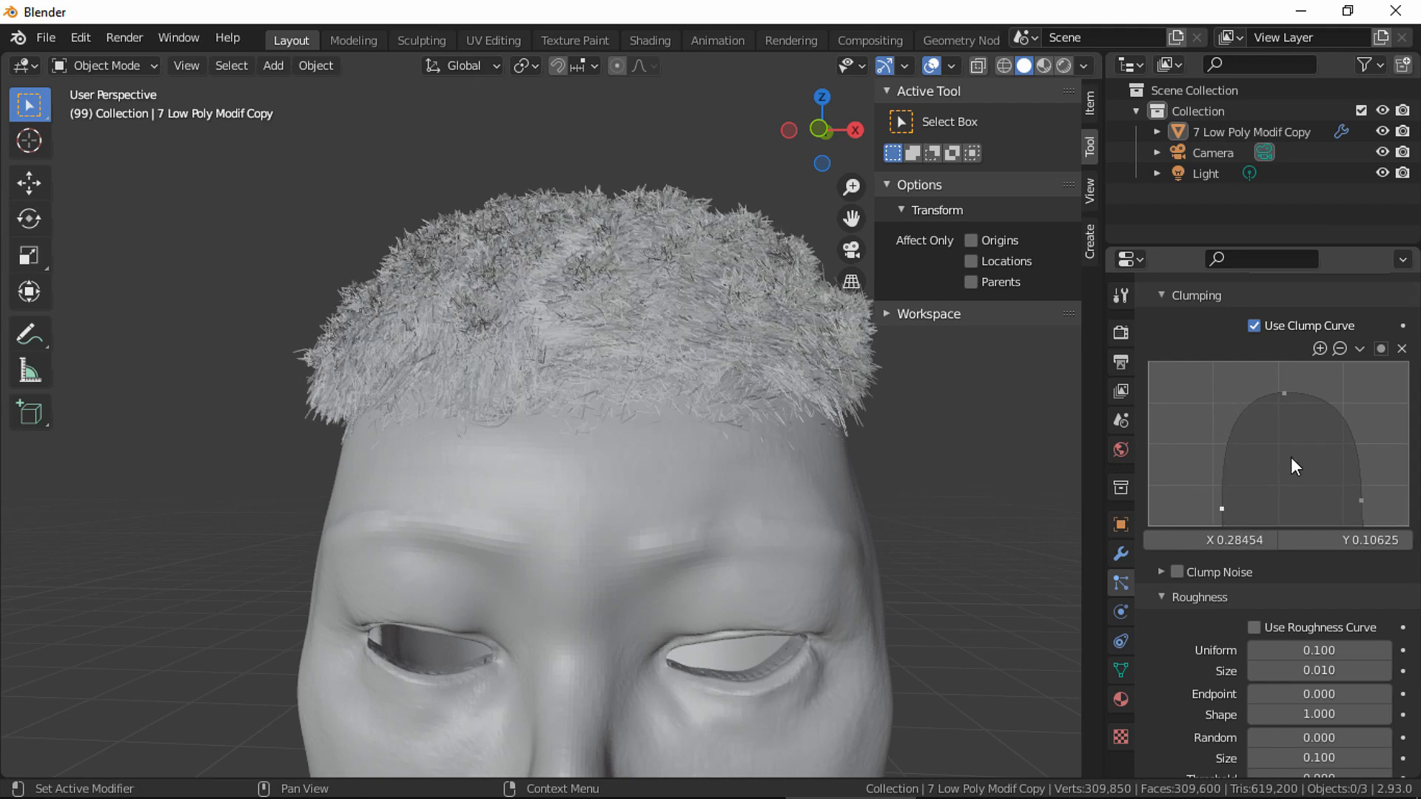
# Narrow the clump curve into a slim spike with base points near zero height and its peak at about X 0.49, Y 0.67.
pyautogui.moveTo(1285, 397); pyautogui.dragTo(1288, 373)
pyautogui.moveTo(1222, 509); pyautogui.dragTo(1240, 525)
pyautogui.moveTo(1361, 501); pyautogui.dragTo(1325, 524)
pyautogui.moveTo(762, 489); pyautogui.dragTo(636, 488, button='middle')
pyautogui.moveTo(1240, 522); pyautogui.dragTo(1298, 517)
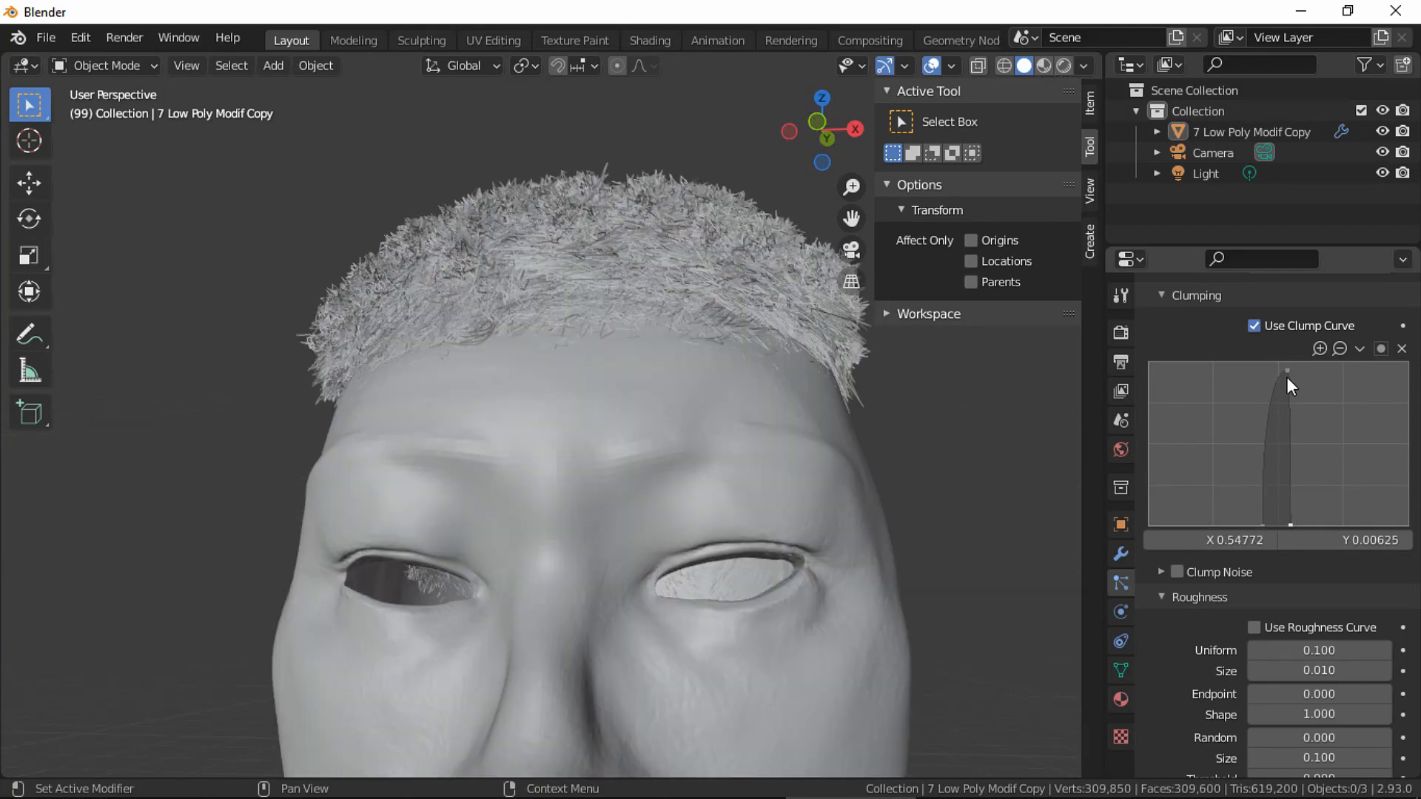
pyautogui.moveTo(1286, 376); pyautogui.dragTo(1280, 397)
# Set the uniform roughness Size to 0.1 and the Kink Type to Wave.
pyautogui.scroll(-8, 1280, 397)
pyautogui.moveTo(929, 494); pyautogui.dragTo(966, 481, button='middle')
pyautogui.scroll(5, 1183, 585)
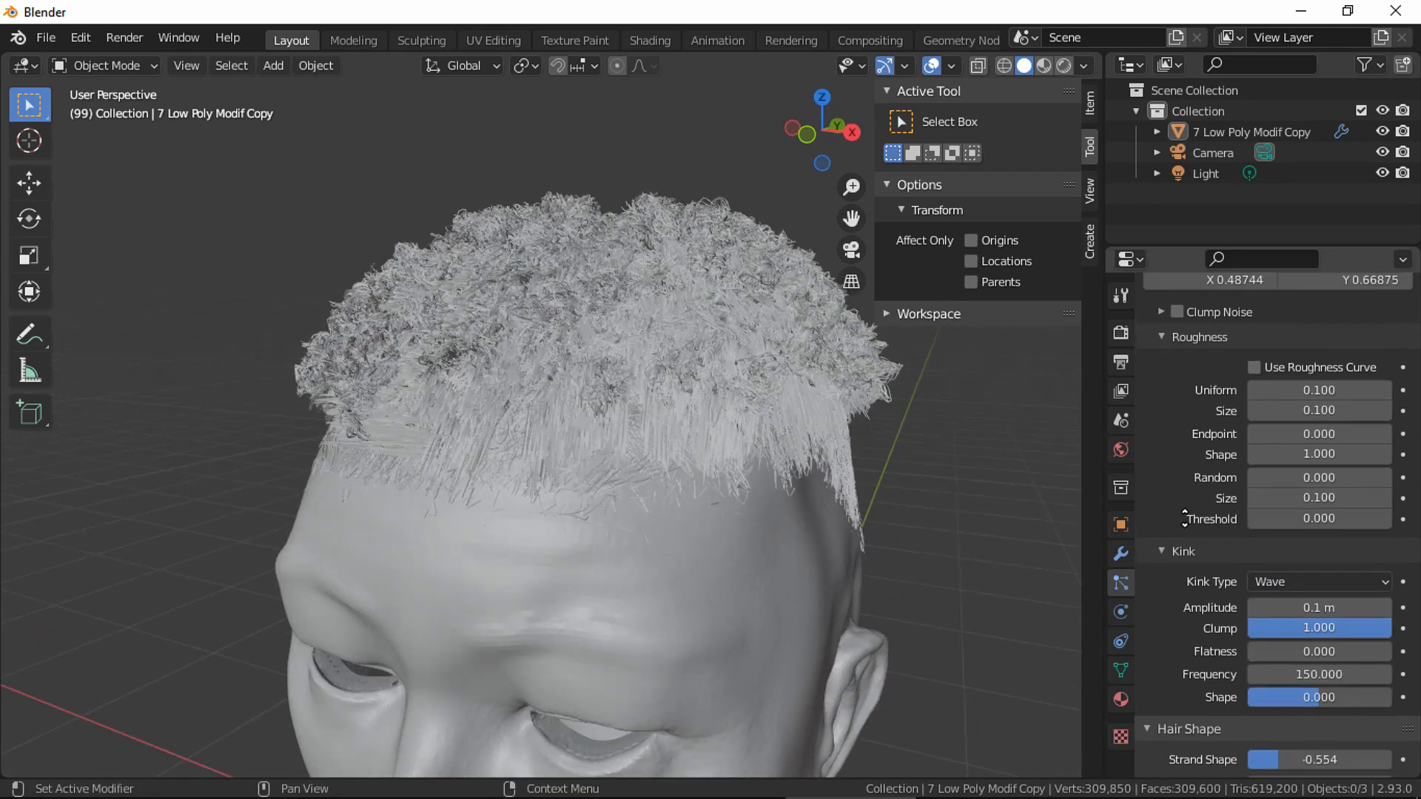
# Raise the clump curve's peak to Y 1.0 and spread its base points, placing the outer one at about X 0.80.
pyautogui.scroll(2, 1198, 560)
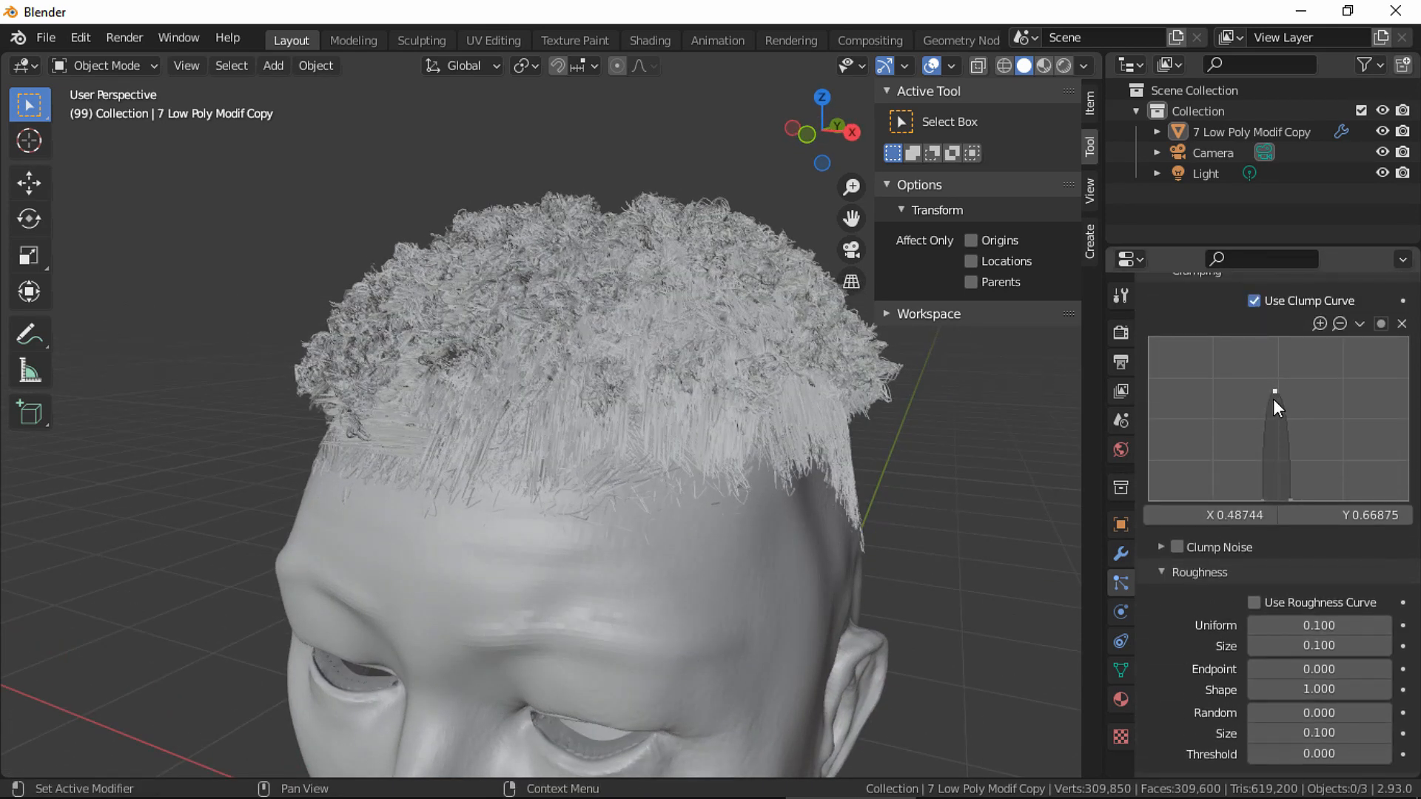
pyautogui.moveTo(1273, 398); pyautogui.dragTo(1274, 334)
pyautogui.moveTo(677, 411); pyautogui.dragTo(747, 374, button='middle')
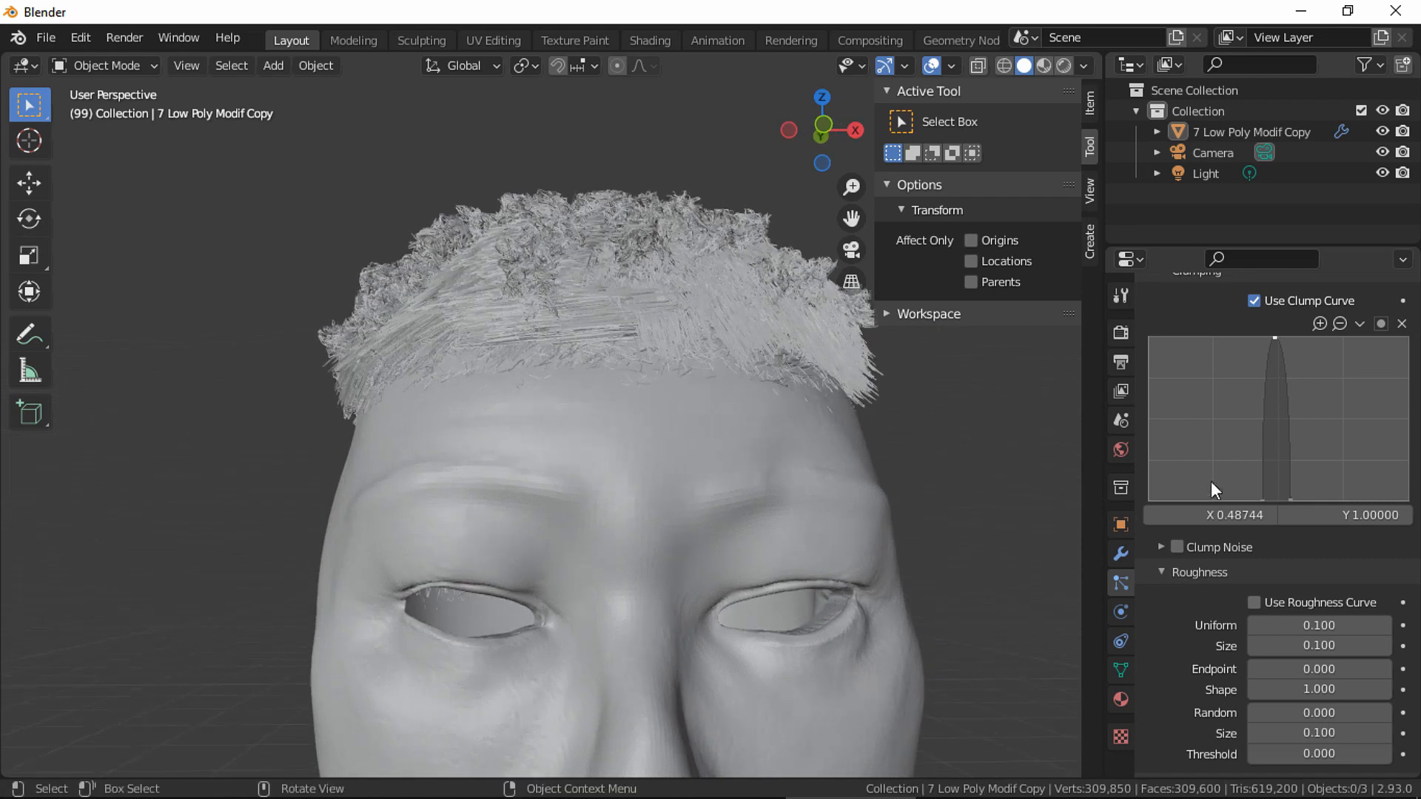
pyautogui.moveTo(1263, 500); pyautogui.dragTo(1356, 496)
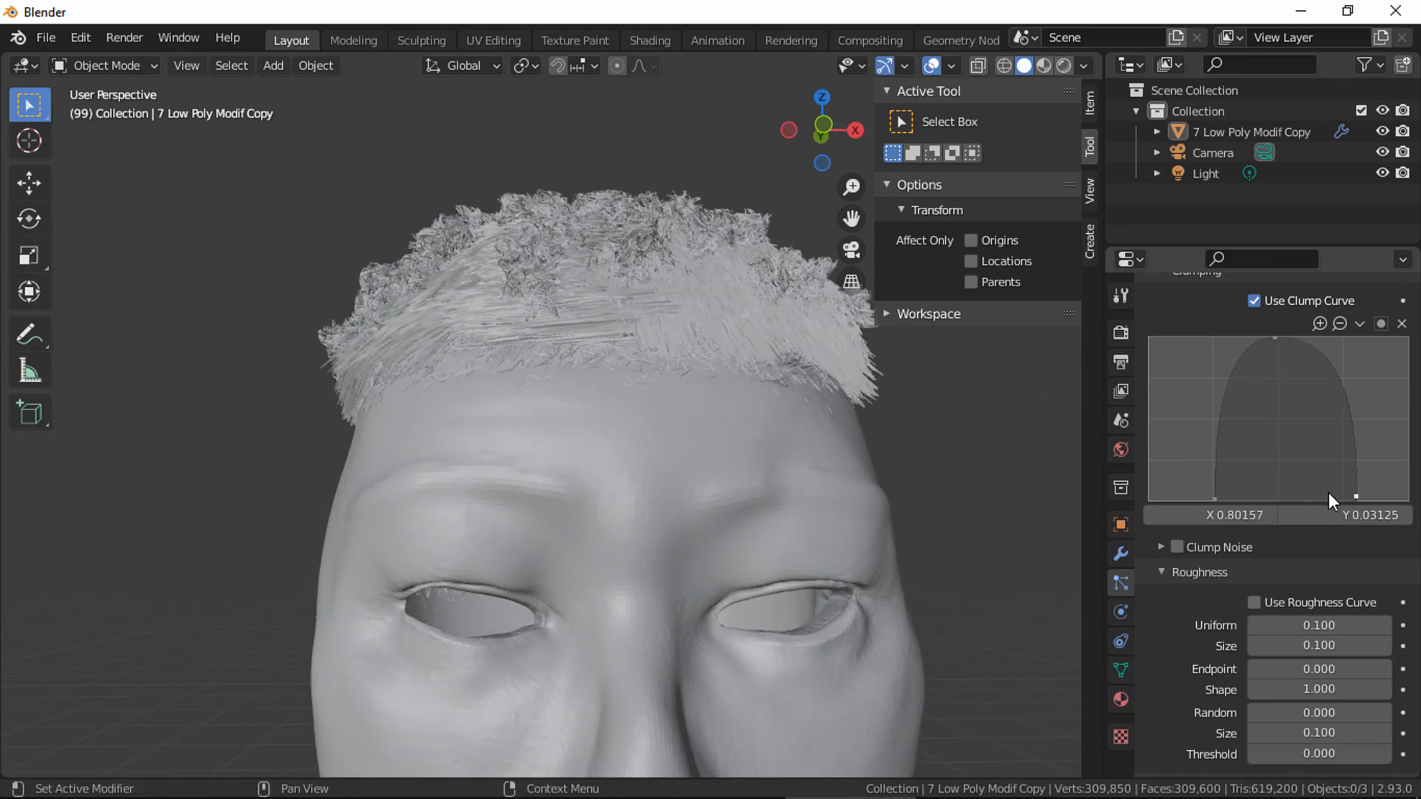
# Change the Kink Type to Curl and set the kink Frequency to 100.
pyautogui.scroll(-5, 1169, 655)
pyautogui.click(1319, 624)
pyautogui.click(1303, 586)
pyautogui.scroll(-2, 1258, 592)
pyautogui.doubleClick(1318, 659)
pyautogui.write('100')
pyautogui.press('Return')
# Bring the clump curve's base points closer together and lower its peak to about X 0.53, Y 0.40.
pyautogui.scroll(2, 1197, 658)
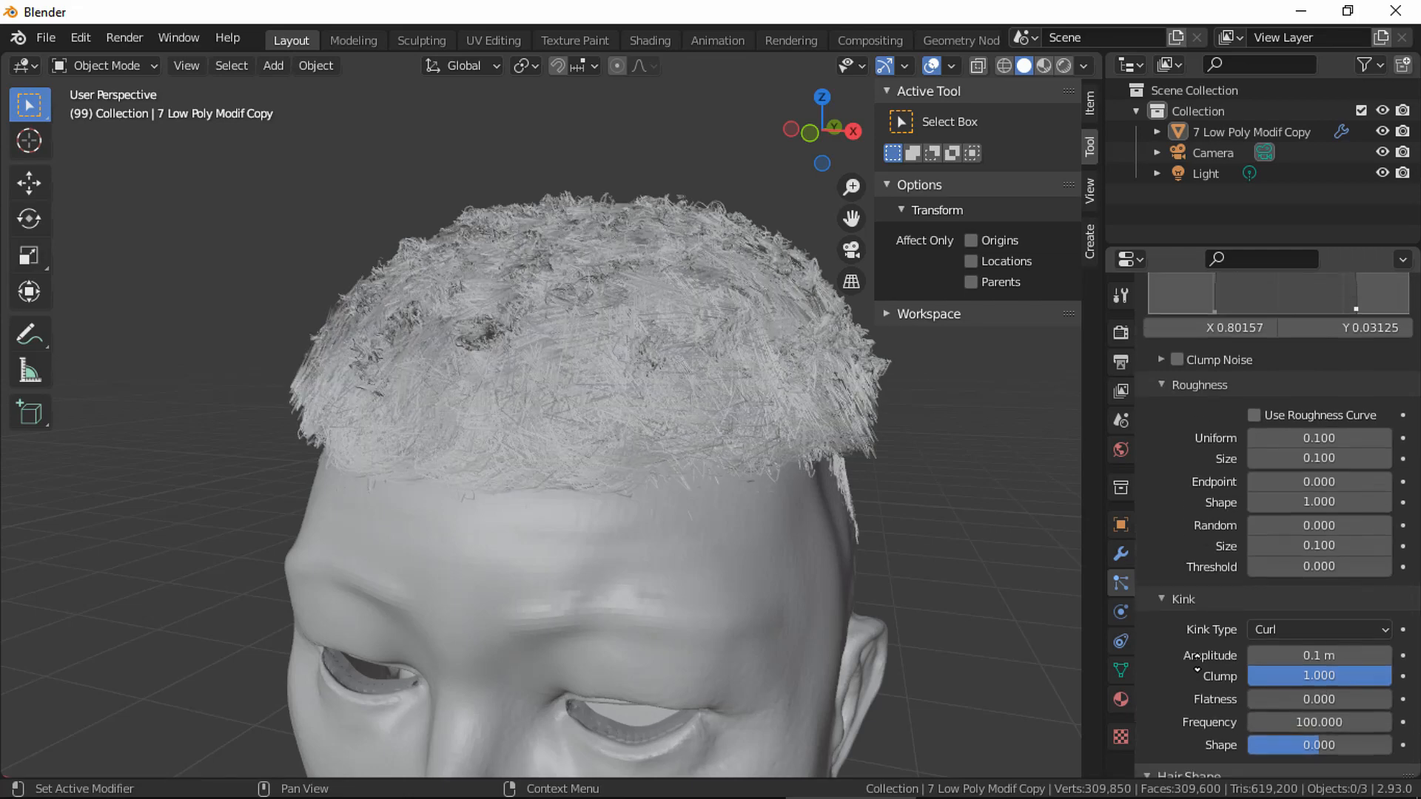
pyautogui.scroll(4, 1196, 658)
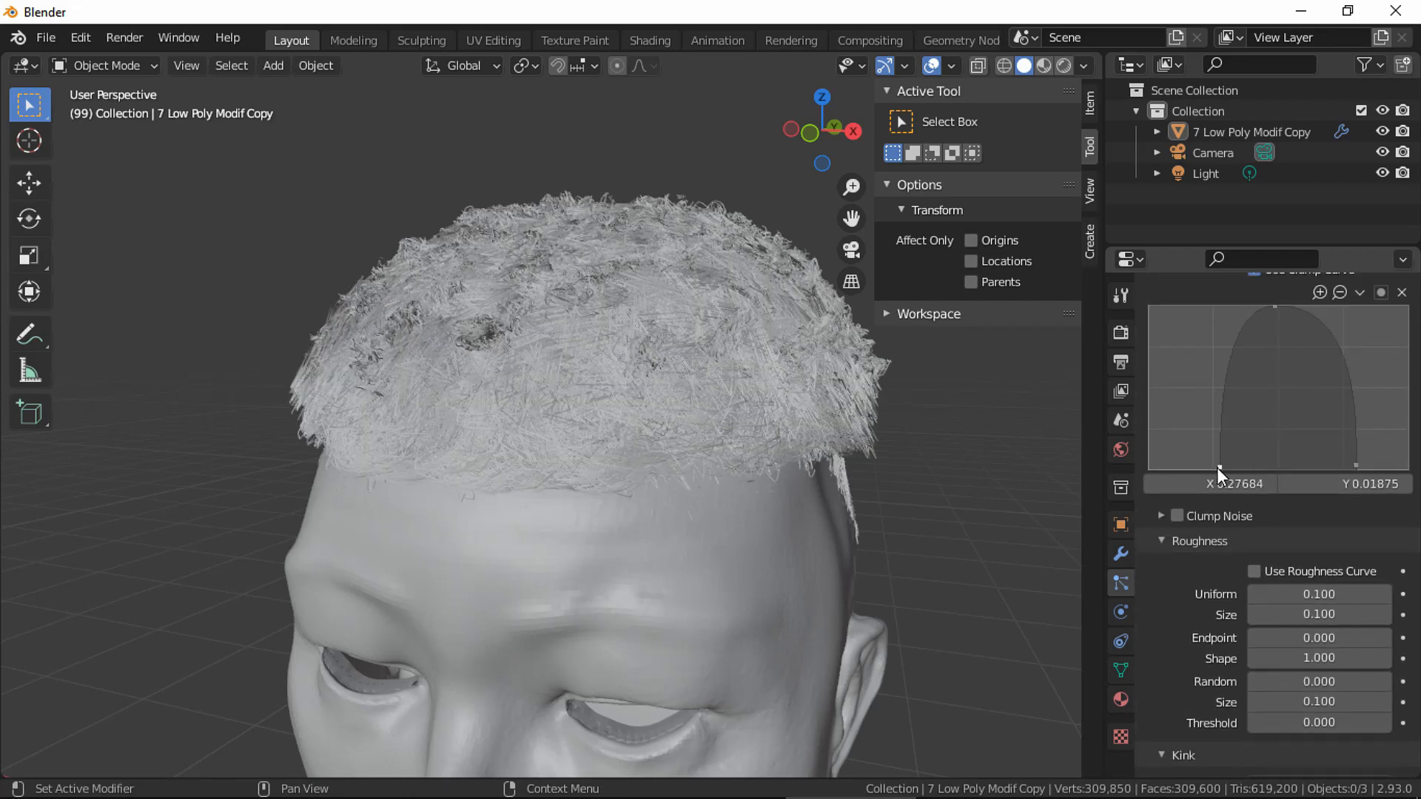
pyautogui.moveTo(1217, 468); pyautogui.dragTo(1259, 470)
pyautogui.moveTo(1353, 463); pyautogui.dragTo(1314, 463)
pyautogui.moveTo(593, 444); pyautogui.dragTo(592, 355, button='middle')
# Hide the Scalp system in the viewport so that only the Top hair is displayed on the head.
pyautogui.scroll(15, 1273, 518)
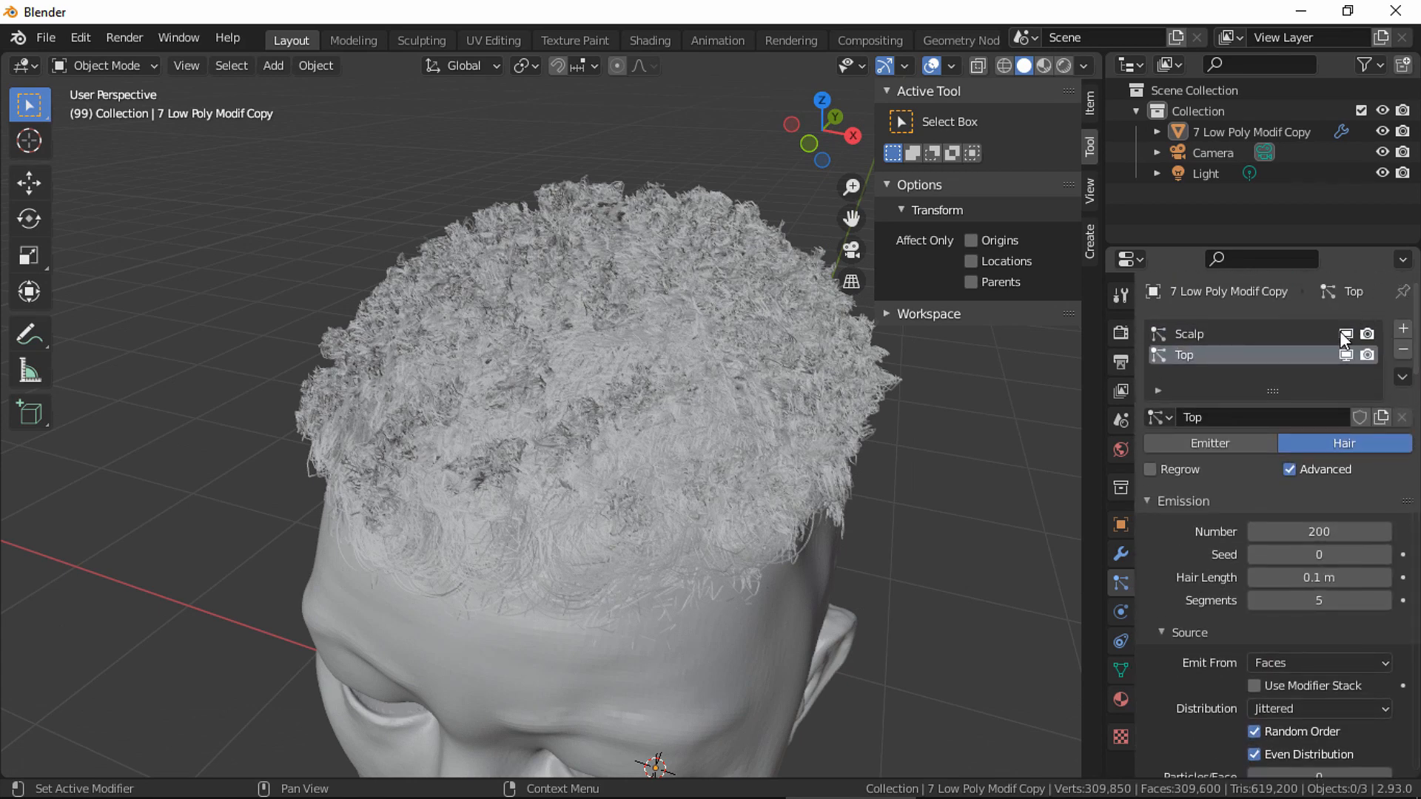
pyautogui.scroll(-20, 1419, 352)
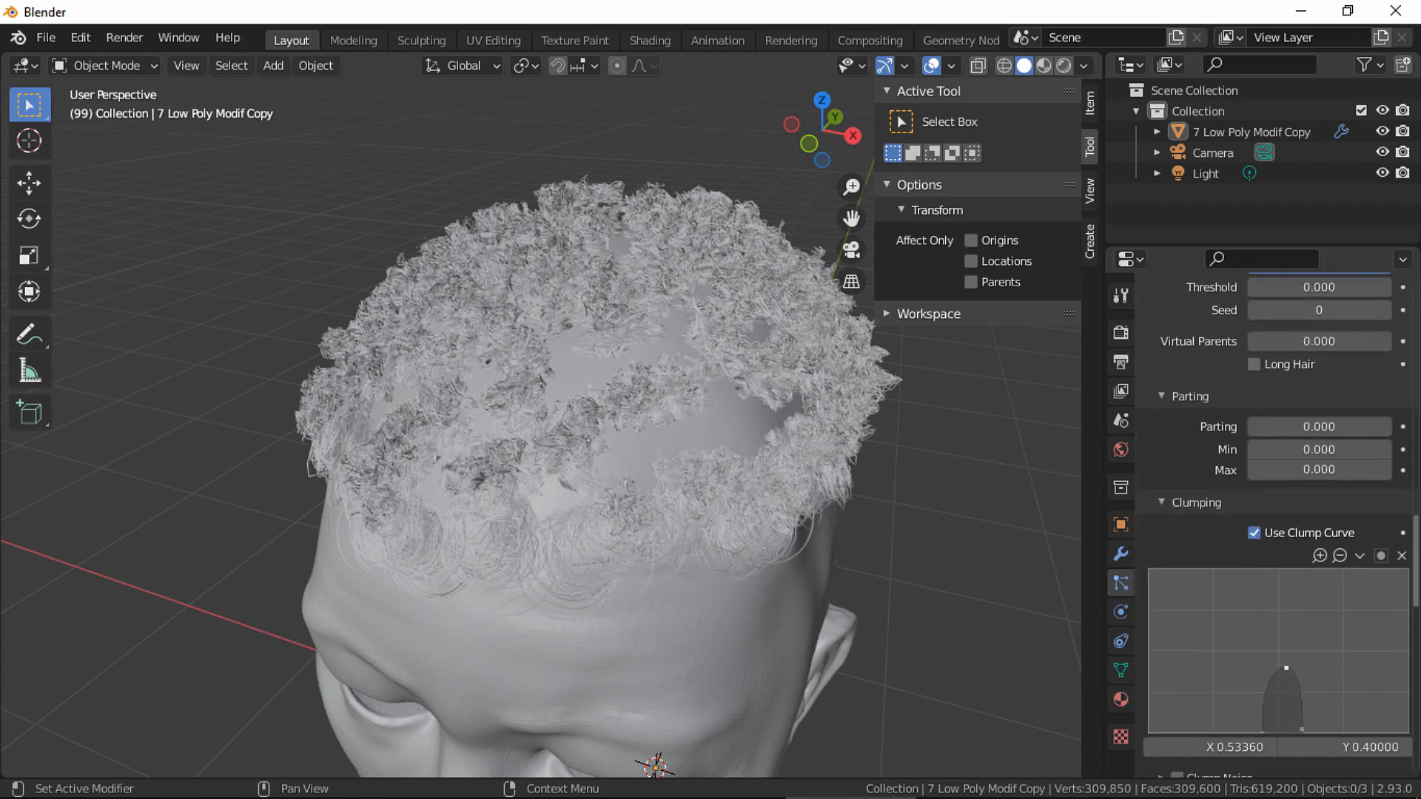
pyautogui.scroll(1, 1276, 525)
pyautogui.moveTo(570, 444); pyautogui.dragTo(608, 386, button='middle')
pyautogui.scroll(-12, 1325, 503)
pyautogui.scroll(10, 1326, 504)
# Raise the clump curve's peak to about Y 0.93 and add a high point on each side of it, one at about X 0.62, Y 0.88.
pyautogui.moveTo(1285, 667); pyautogui.dragTo(1284, 553)
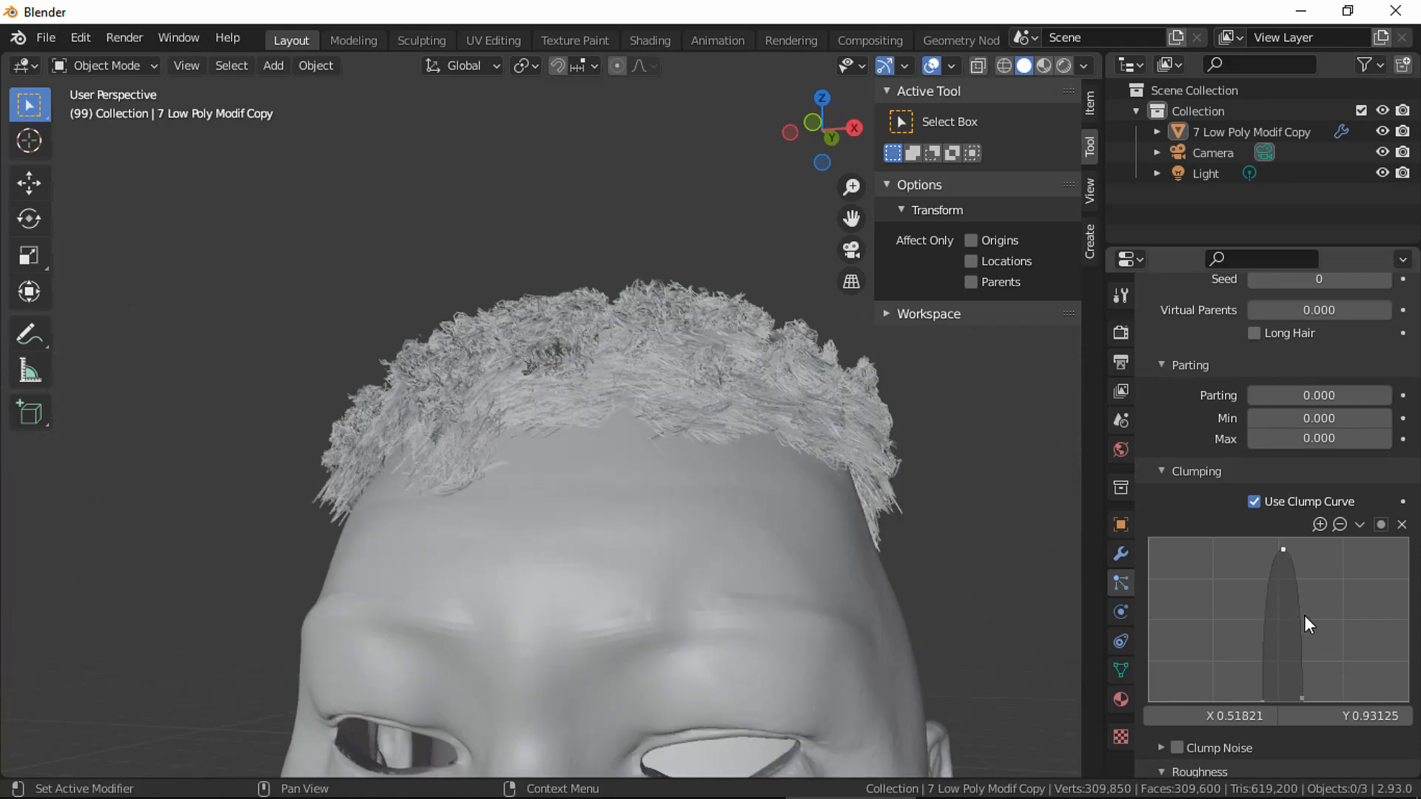
pyautogui.click(1265, 549)
pyautogui.click(1309, 559)
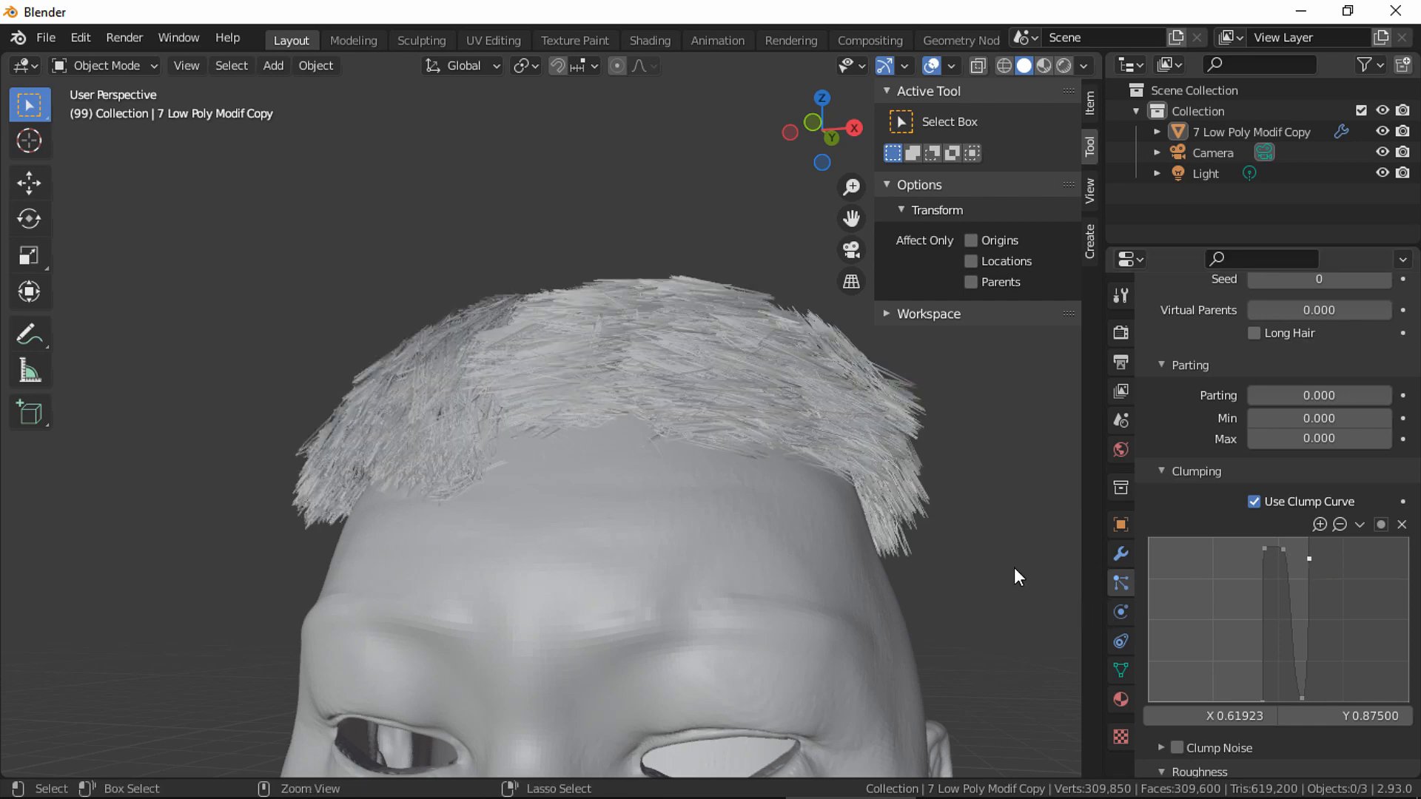
# Shift the clump curve's right high point slightly inward and drop the middle high point to about X 0.52, Y 0.00.
pyautogui.moveTo(1309, 559); pyautogui.dragTo(1300, 550)
pyautogui.moveTo(793, 444); pyautogui.dragTo(711, 563, button='middle')
pyautogui.moveTo(1284, 550); pyautogui.dragTo(1284, 702)
pyautogui.moveTo(710, 474); pyautogui.dragTo(711, 444, button='middle')
pyautogui.scroll(-2, 711, 445)
pyautogui.moveTo(1410, 547); pyautogui.dragTo(1408, 609)
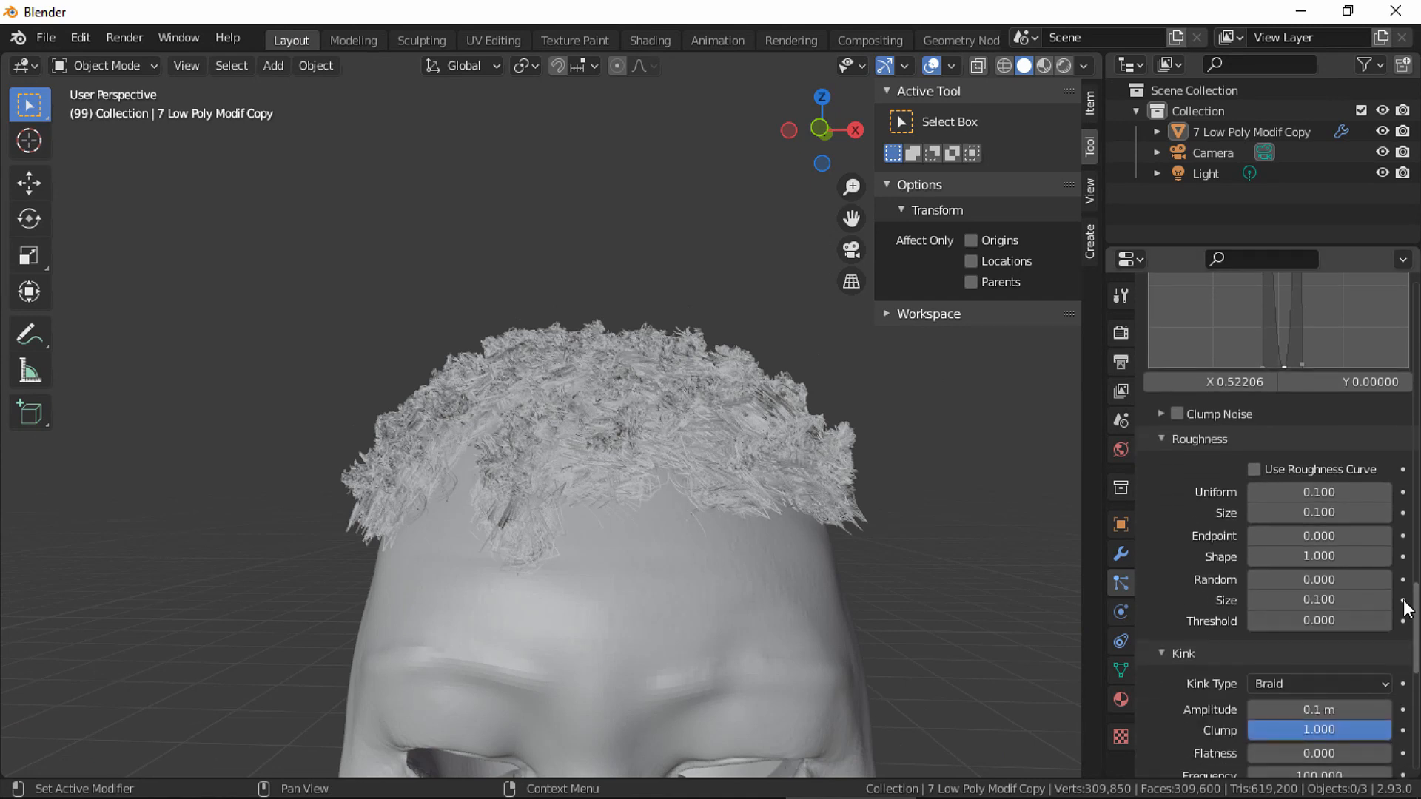
# Set the Uniform roughness to 0.02 and the Random roughness Size to 0.2.
pyautogui.click(1347, 495)
pyautogui.press('BackSpace')
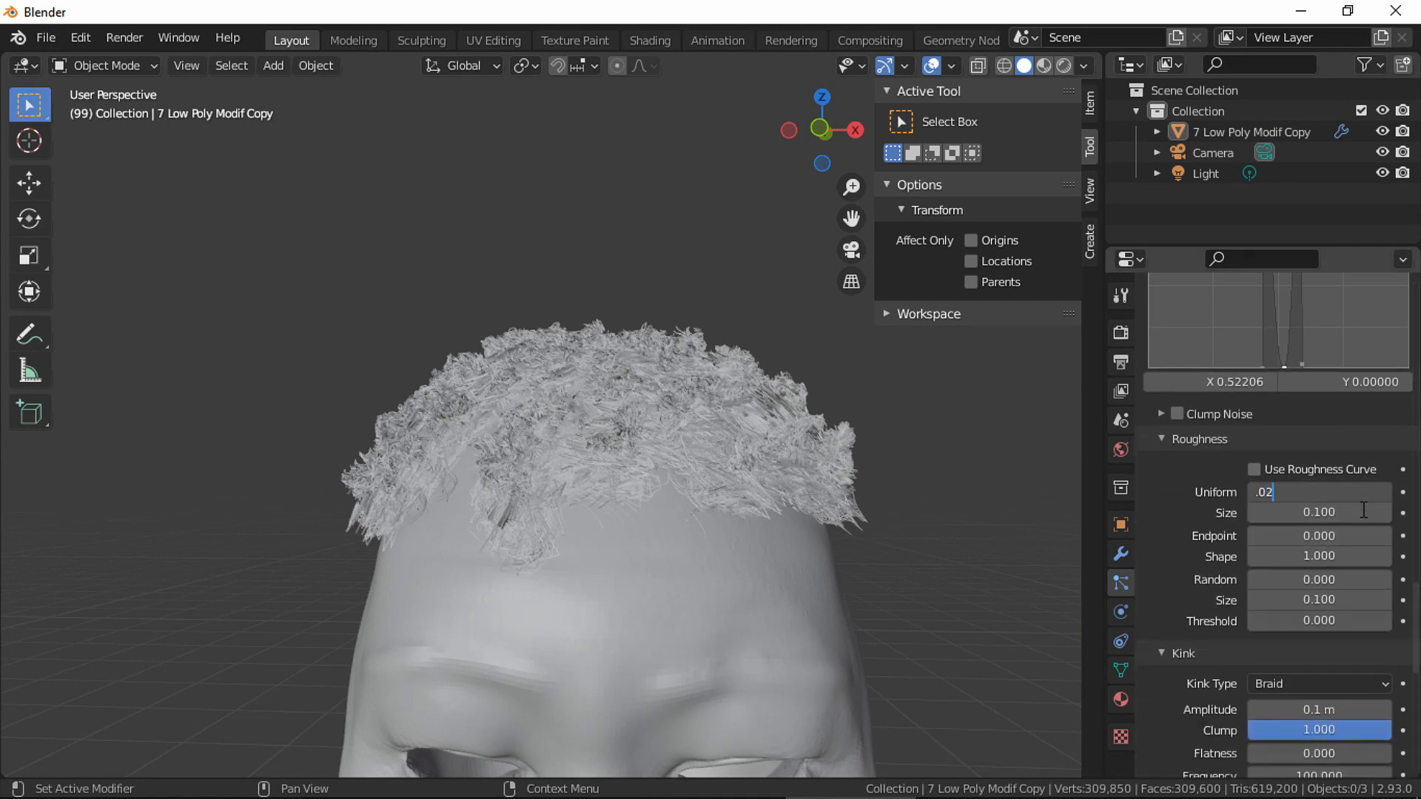
pyautogui.write('.02')
pyautogui.press('Return')
pyautogui.click(1314, 600)
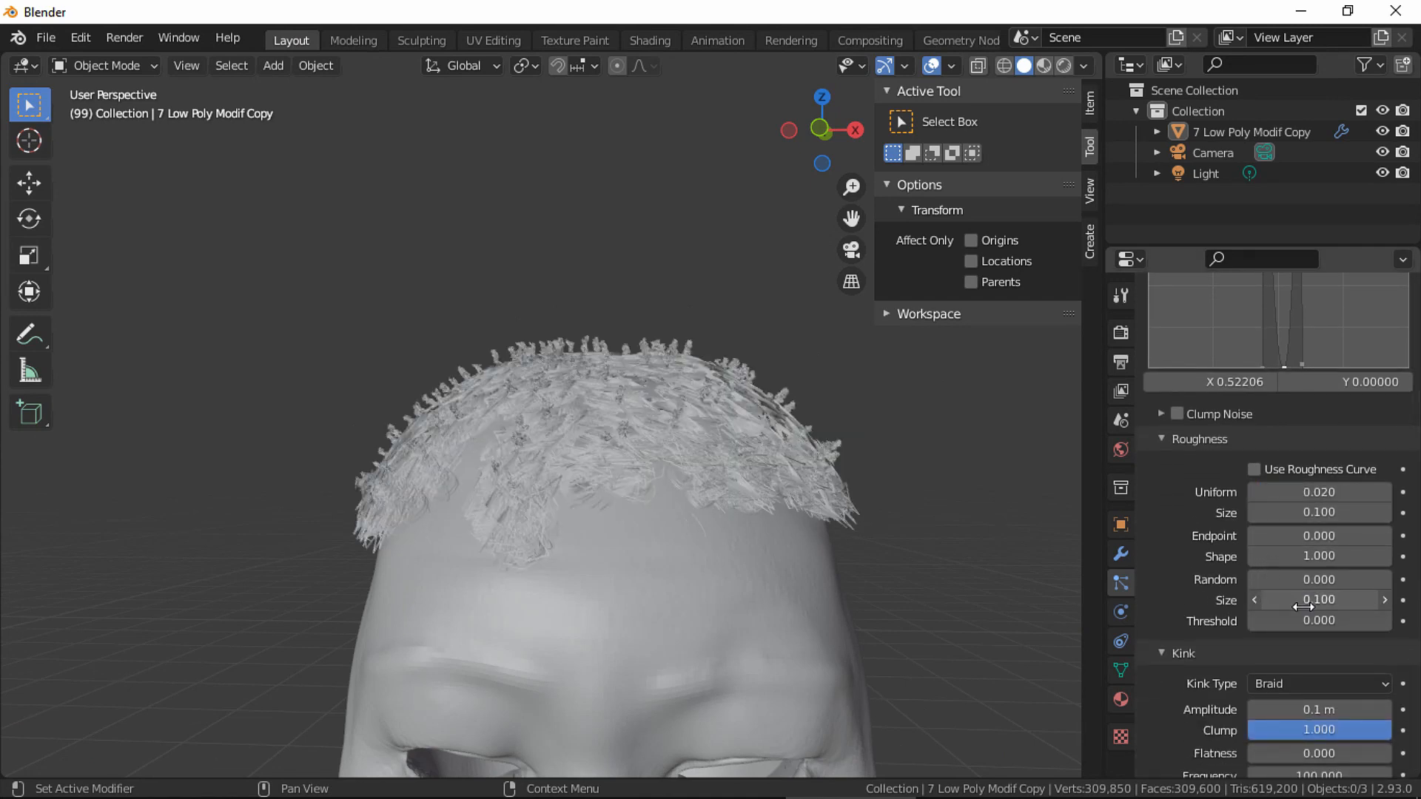
pyautogui.write('.2')
pyautogui.press('Return')
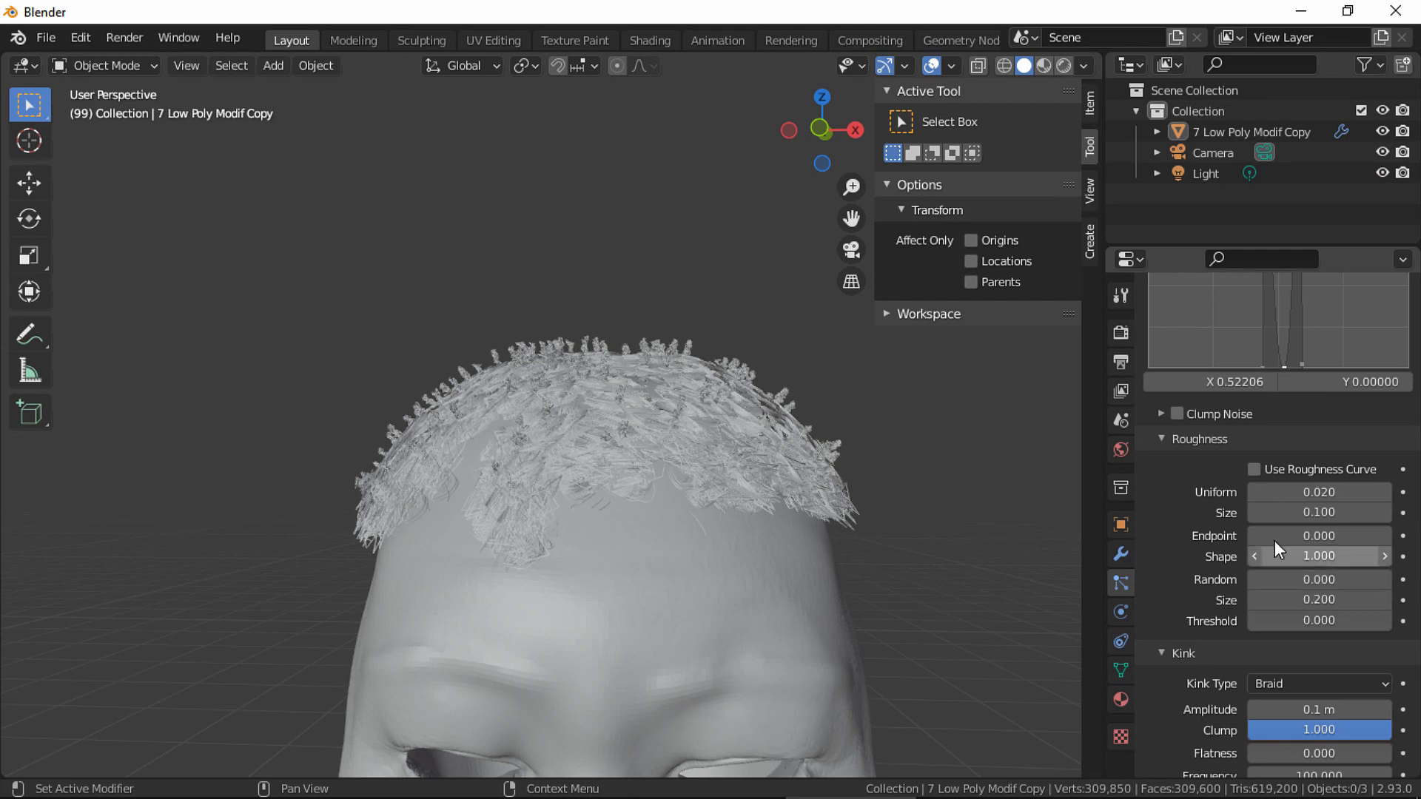
# Spread the clump curve's base points to about X 0.20 and X 0.87, and drop its middle point to about X 0.54, Y 0.08.
pyautogui.moveTo(688, 551); pyautogui.dragTo(793, 440, button='middle')
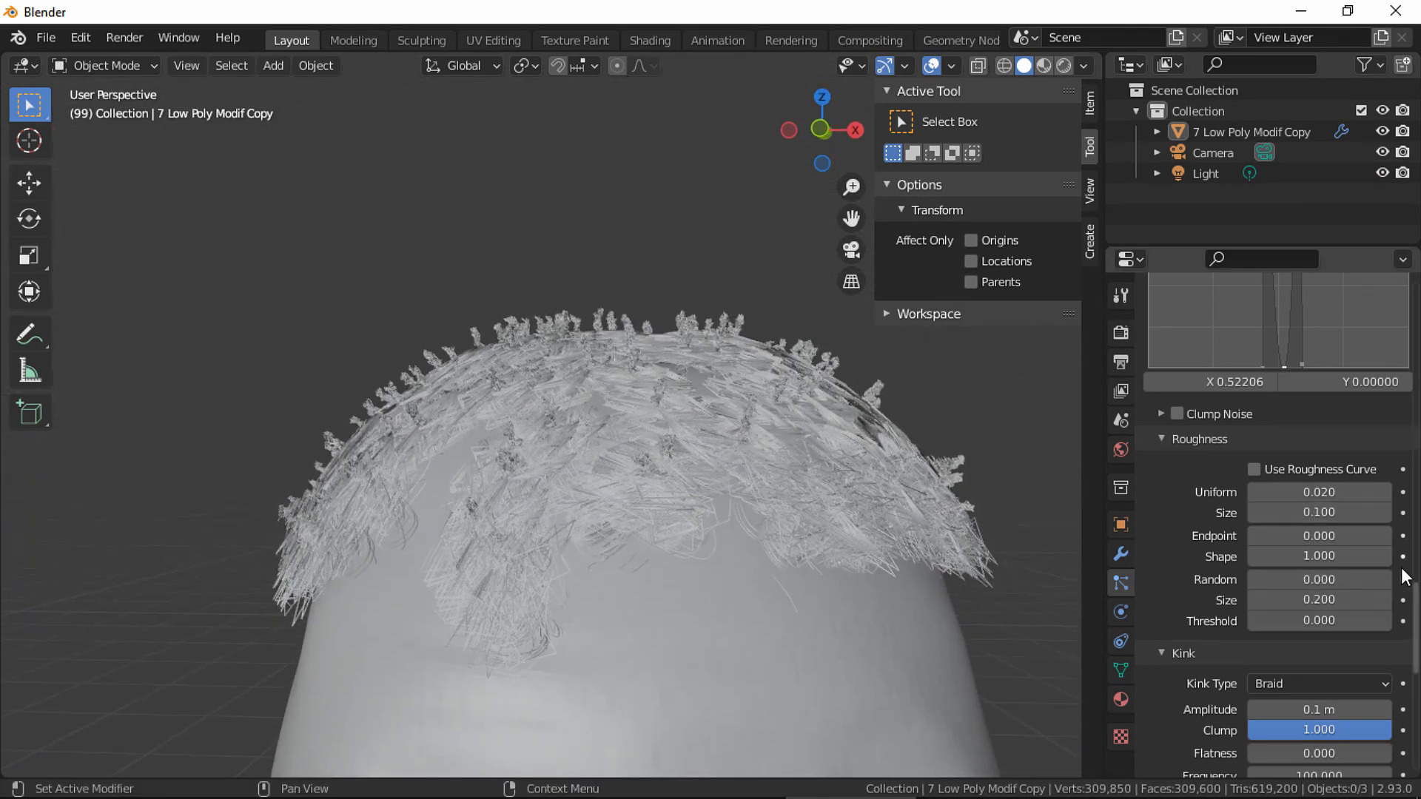
pyautogui.moveTo(1414, 596); pyautogui.dragTo(1415, 547)
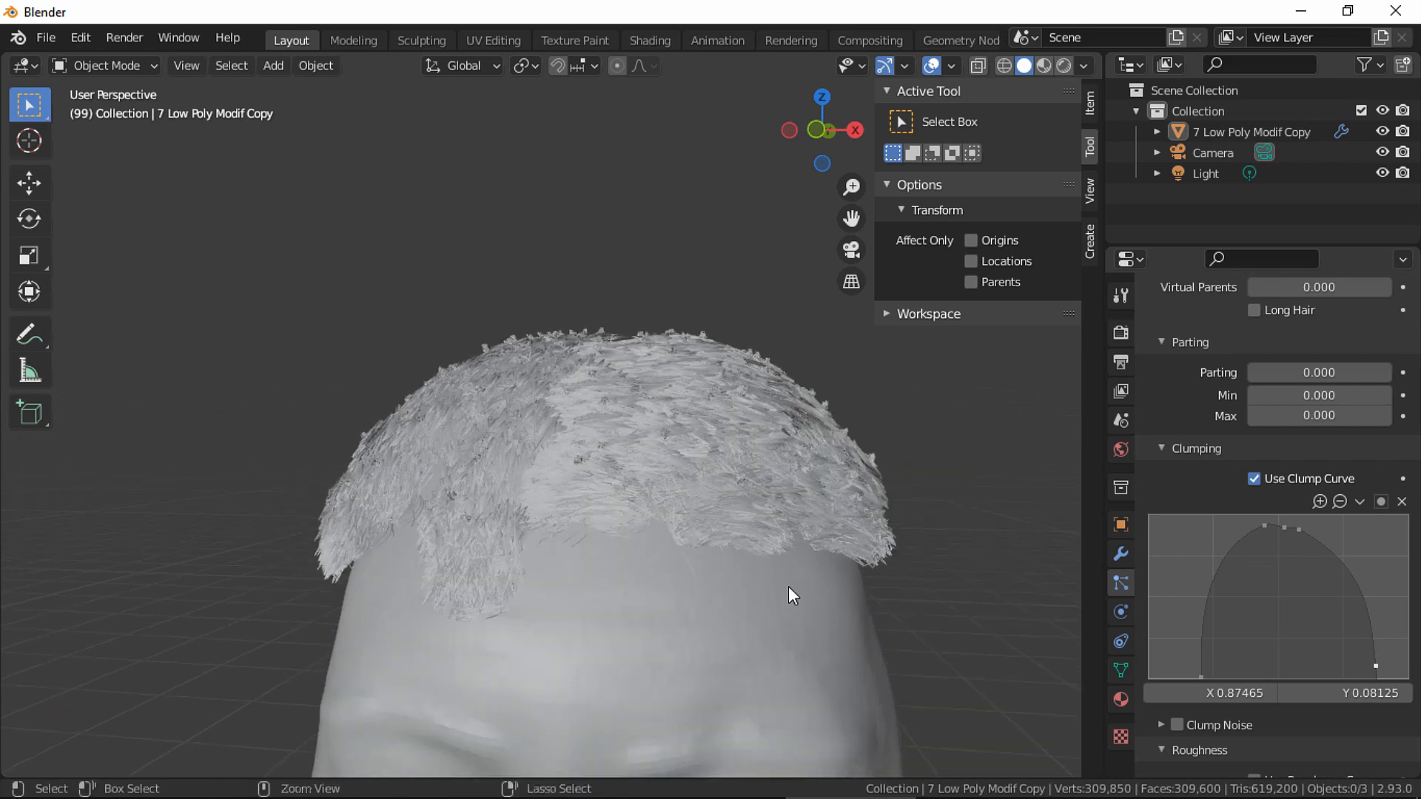
pyautogui.moveTo(793, 595); pyautogui.dragTo(806, 562, button='middle')
pyautogui.moveTo(1284, 528); pyautogui.dragTo(1288, 666)
pyautogui.moveTo(842, 577); pyautogui.dragTo(840, 509, button='middle')
pyautogui.scroll(-12, 1255, 644)
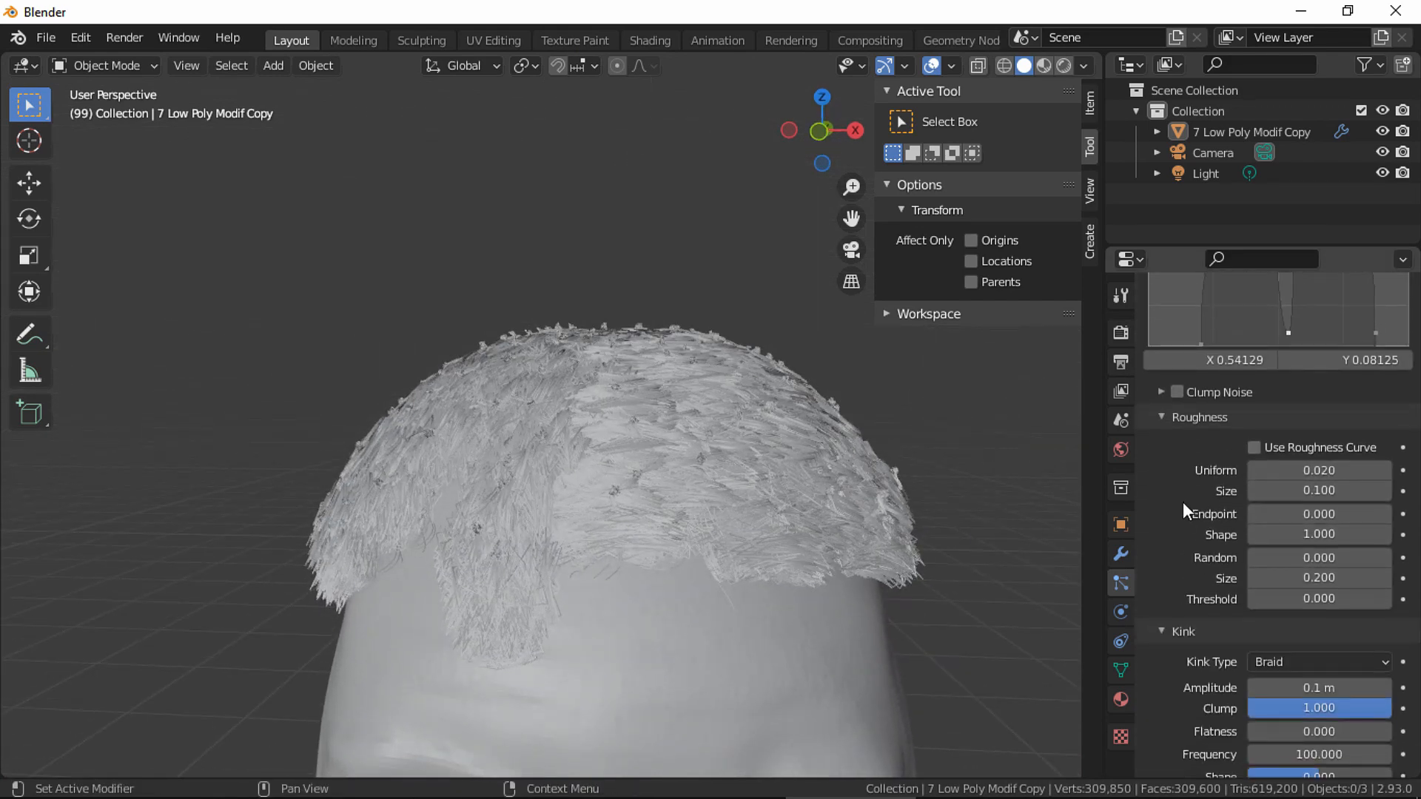
# Change the Kink Type to Curl and set the Uniform roughness to 1.
pyautogui.click(1276, 532)
pyautogui.write('1')
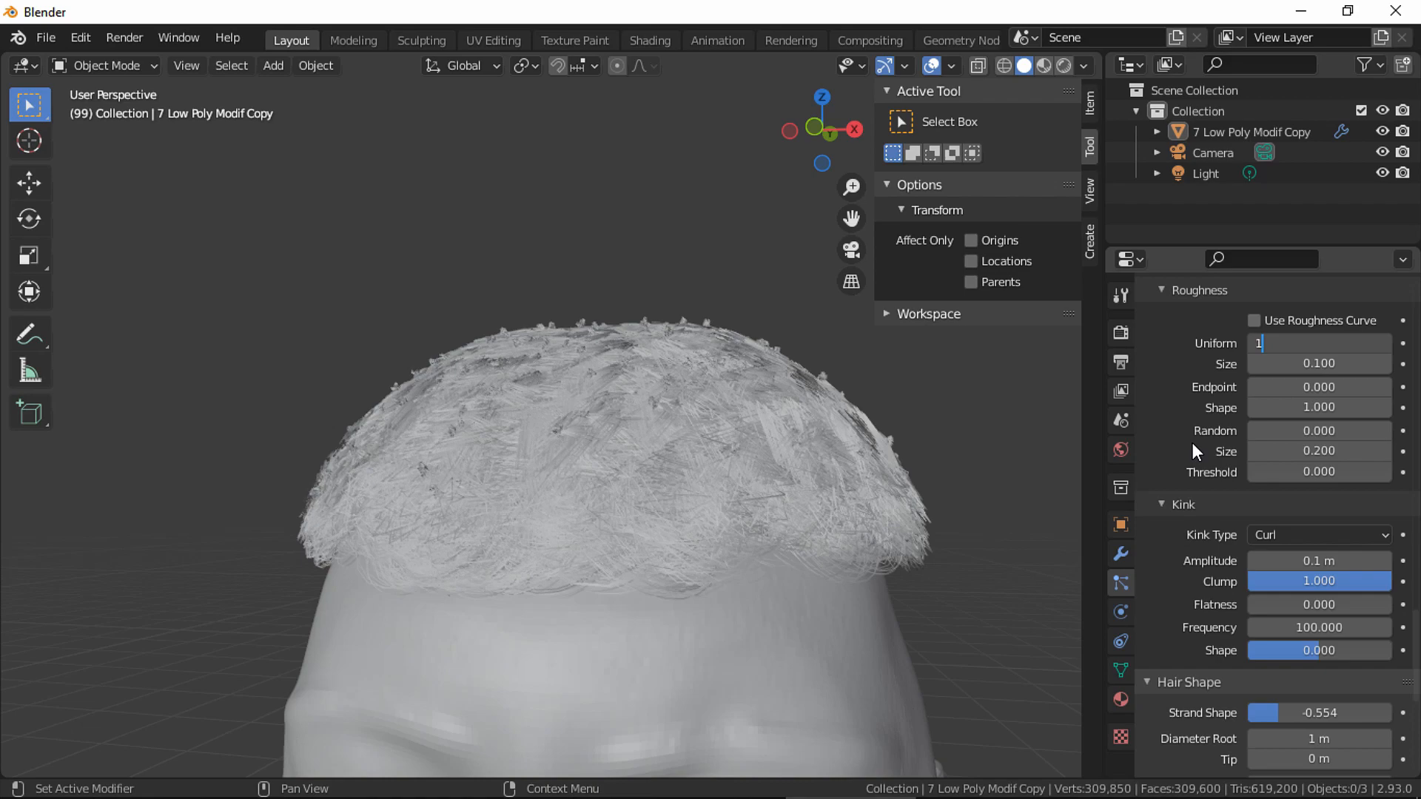
pyautogui.press('Return')
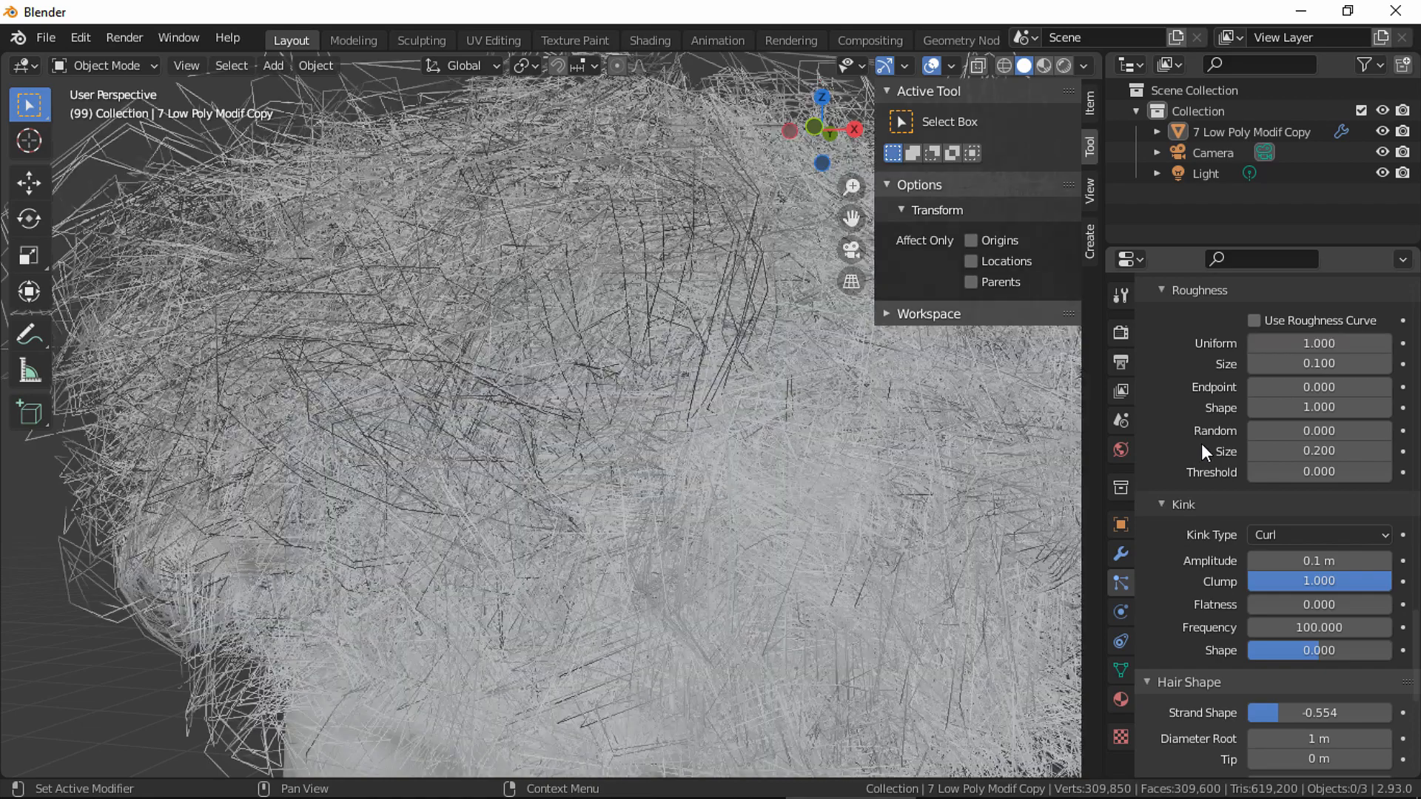
# Try a Uniform roughness of 0.5 and inspect the hair from the front.
pyautogui.click(1309, 344)
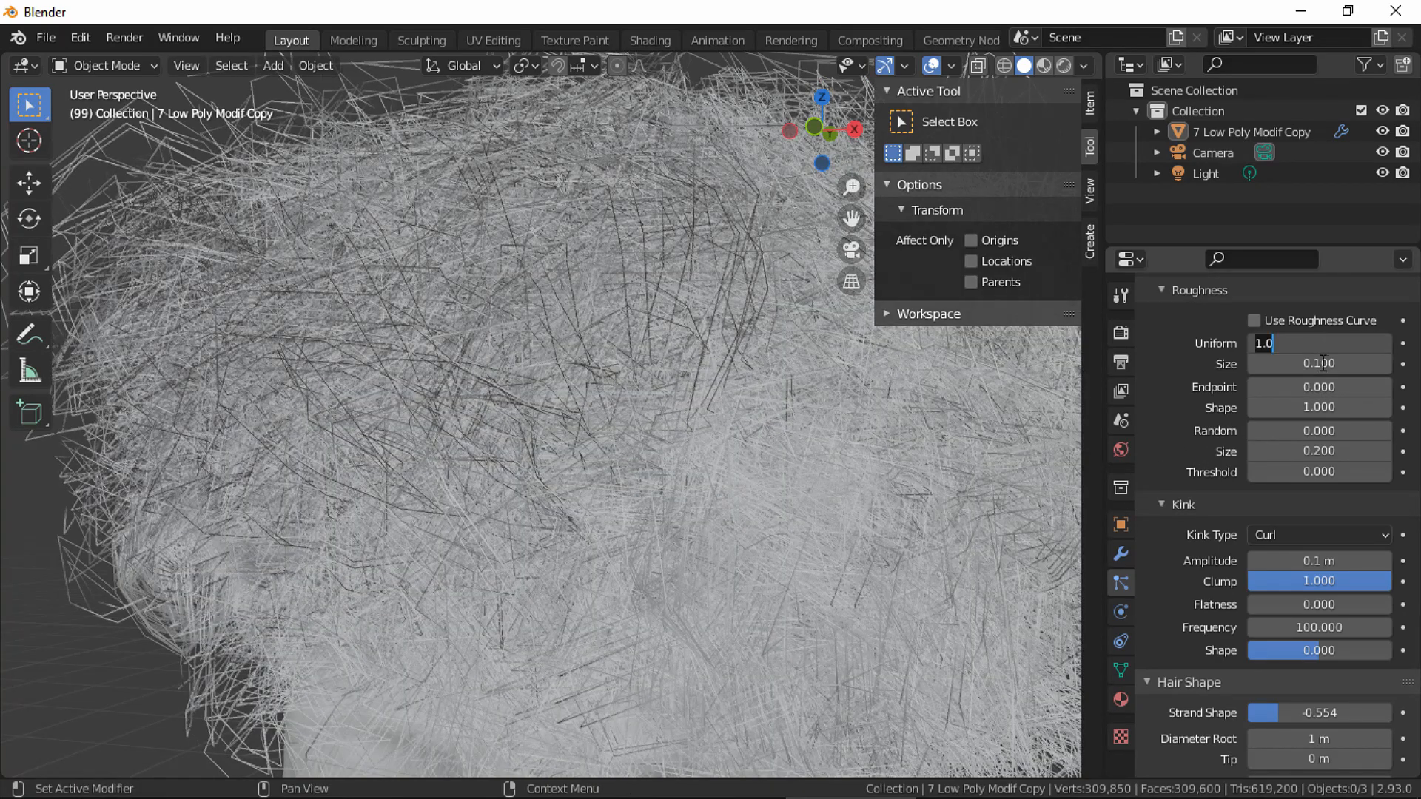
pyautogui.write('0.5')
pyautogui.press('Return')
pyautogui.moveTo(820, 525); pyautogui.dragTo(860, 487, button='middle')
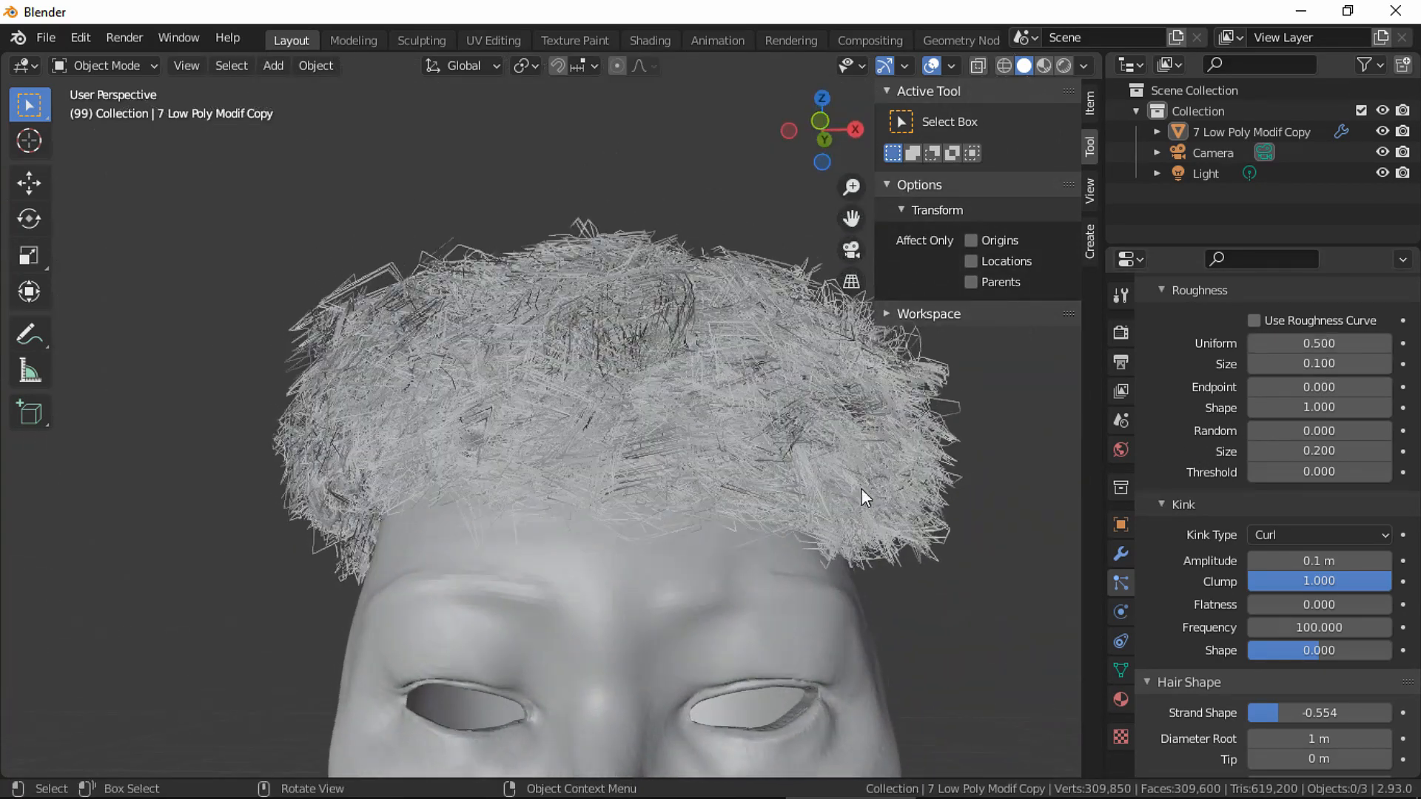
# Set the Uniform roughness to 0.2 and inspect the hair from above the forehead.
pyautogui.click(1325, 344)
pyautogui.write('0.2')
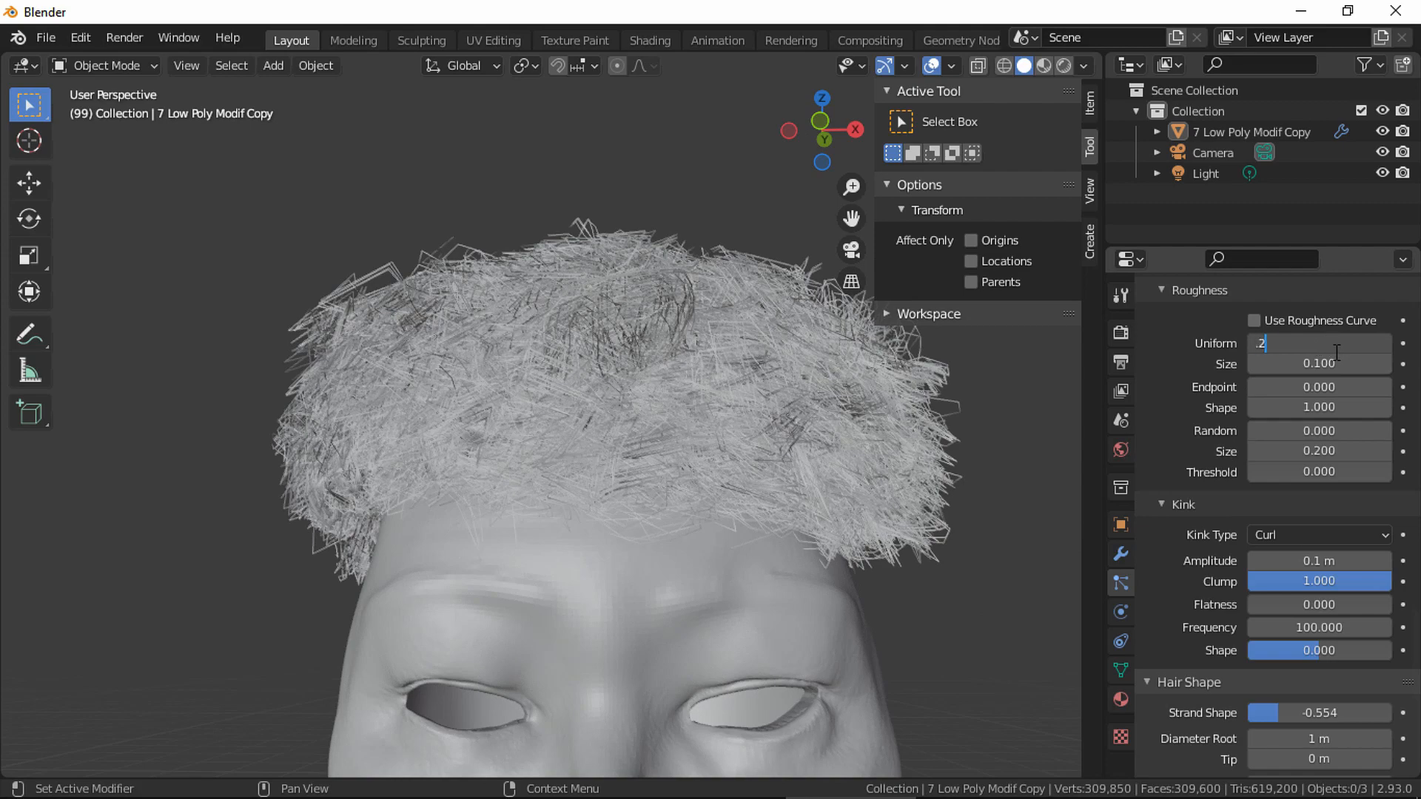
pyautogui.press('Return')
pyautogui.moveTo(736, 456); pyautogui.dragTo(851, 470, button='middle')
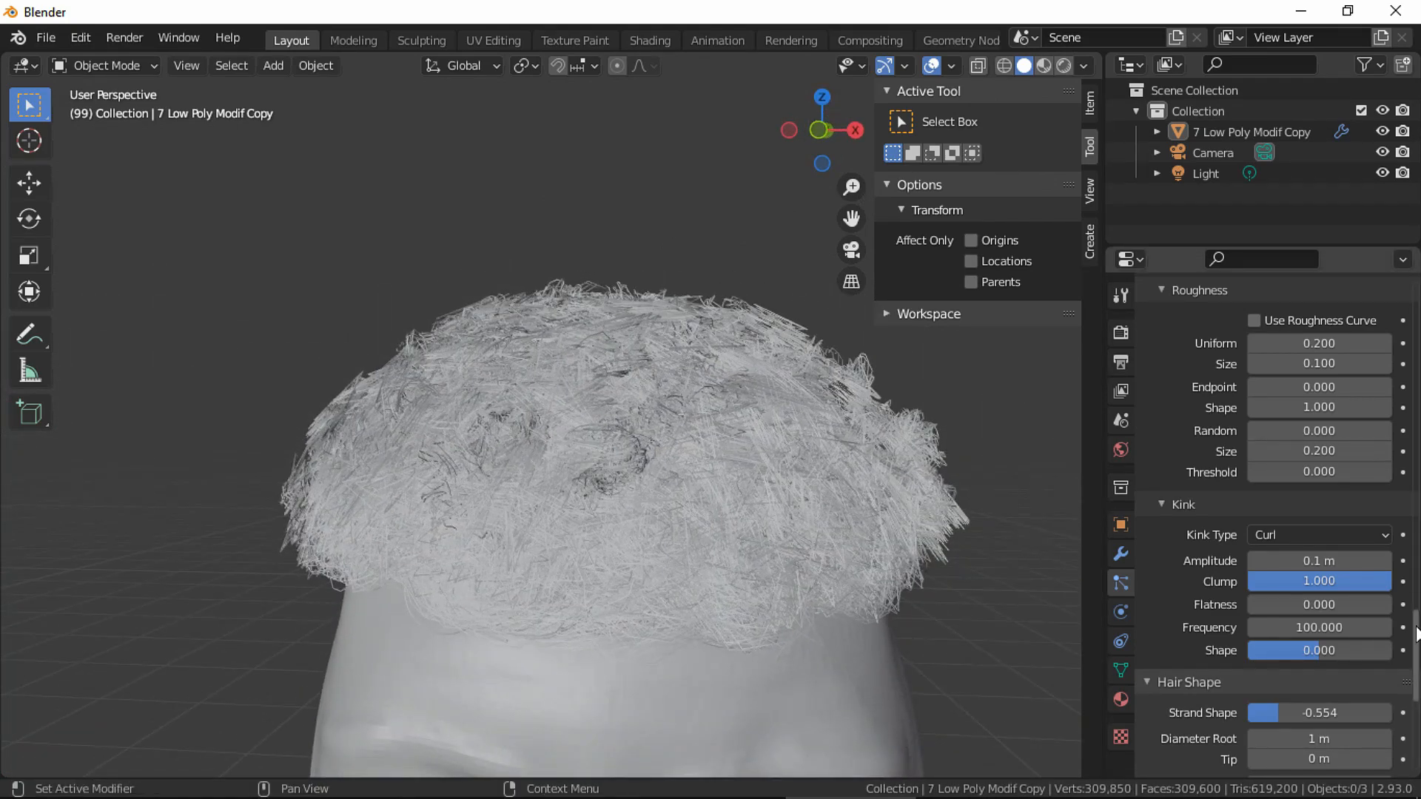
# Set the Top system's Hair Length to 0.05 m and inspect the shortened hair.
pyautogui.scroll(20, 1381, 525)
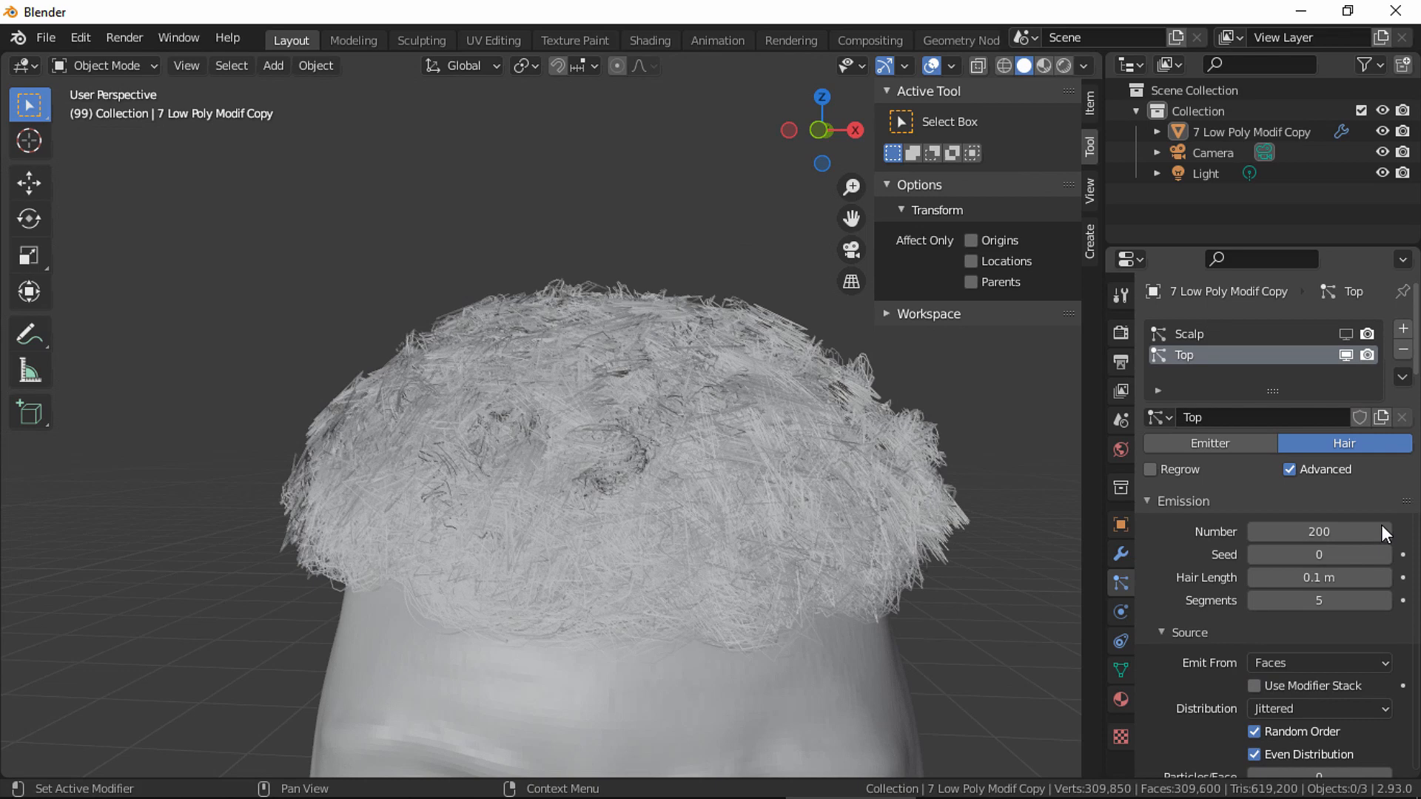
pyautogui.click(1332, 578)
pyautogui.write('.0')
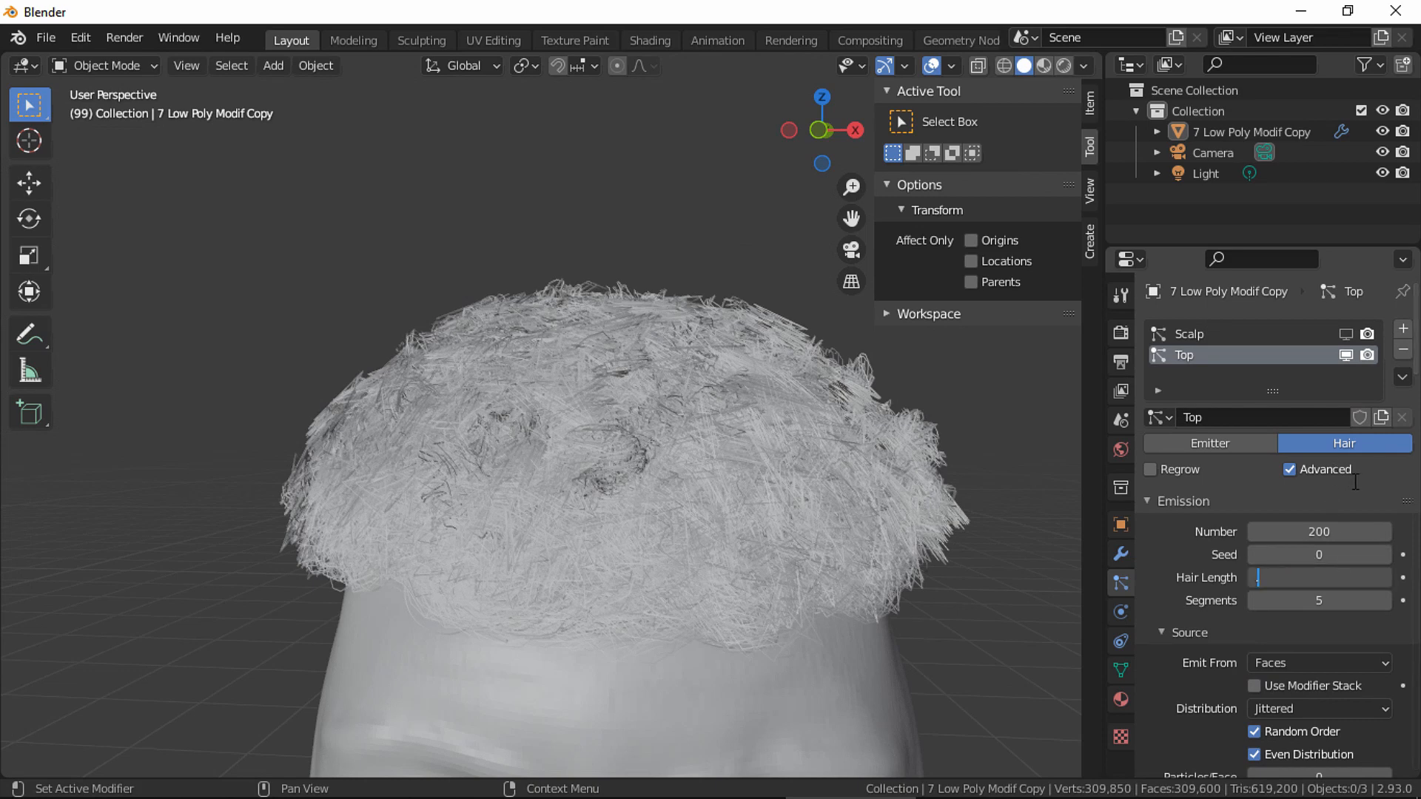
pyautogui.write('5')
pyautogui.press('Return')
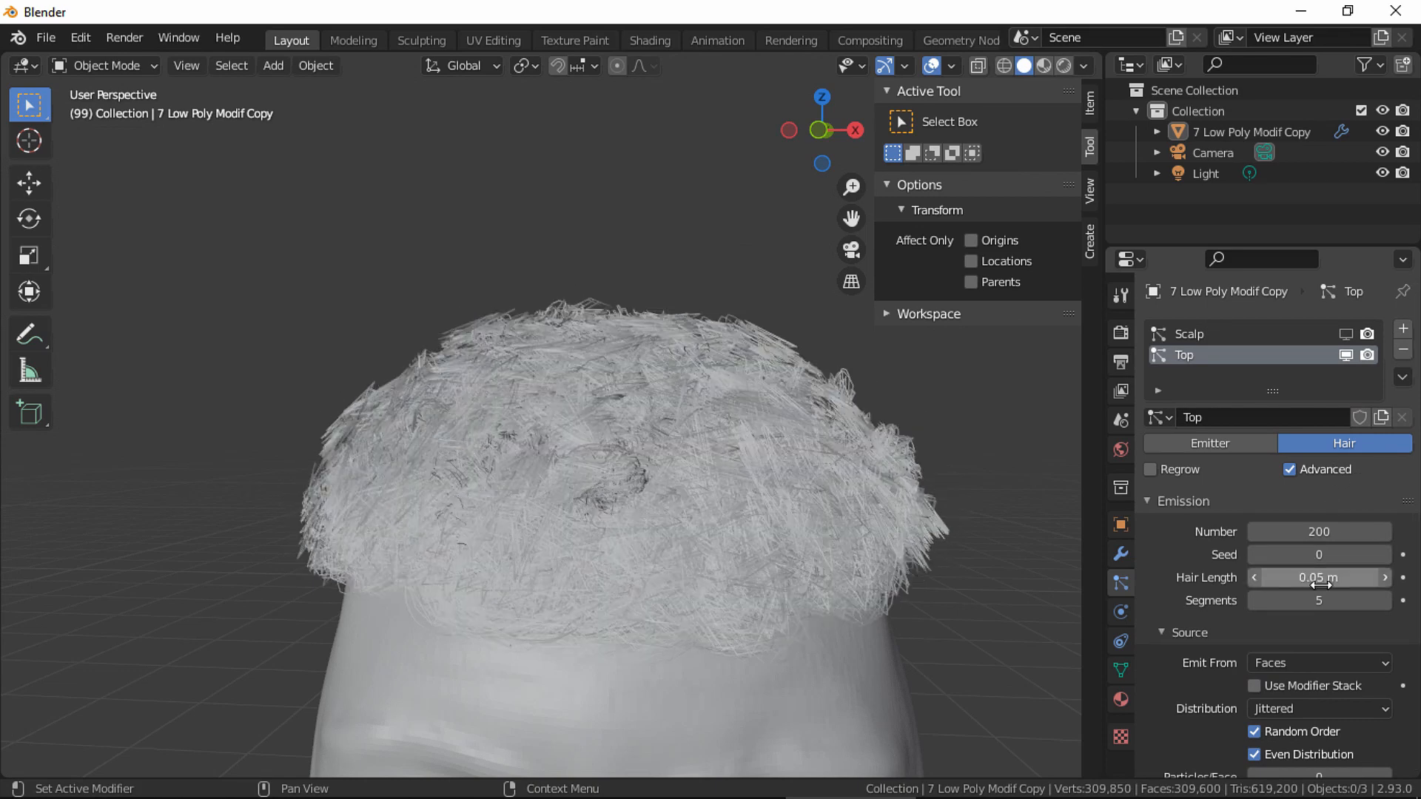
pyautogui.click(1274, 577)
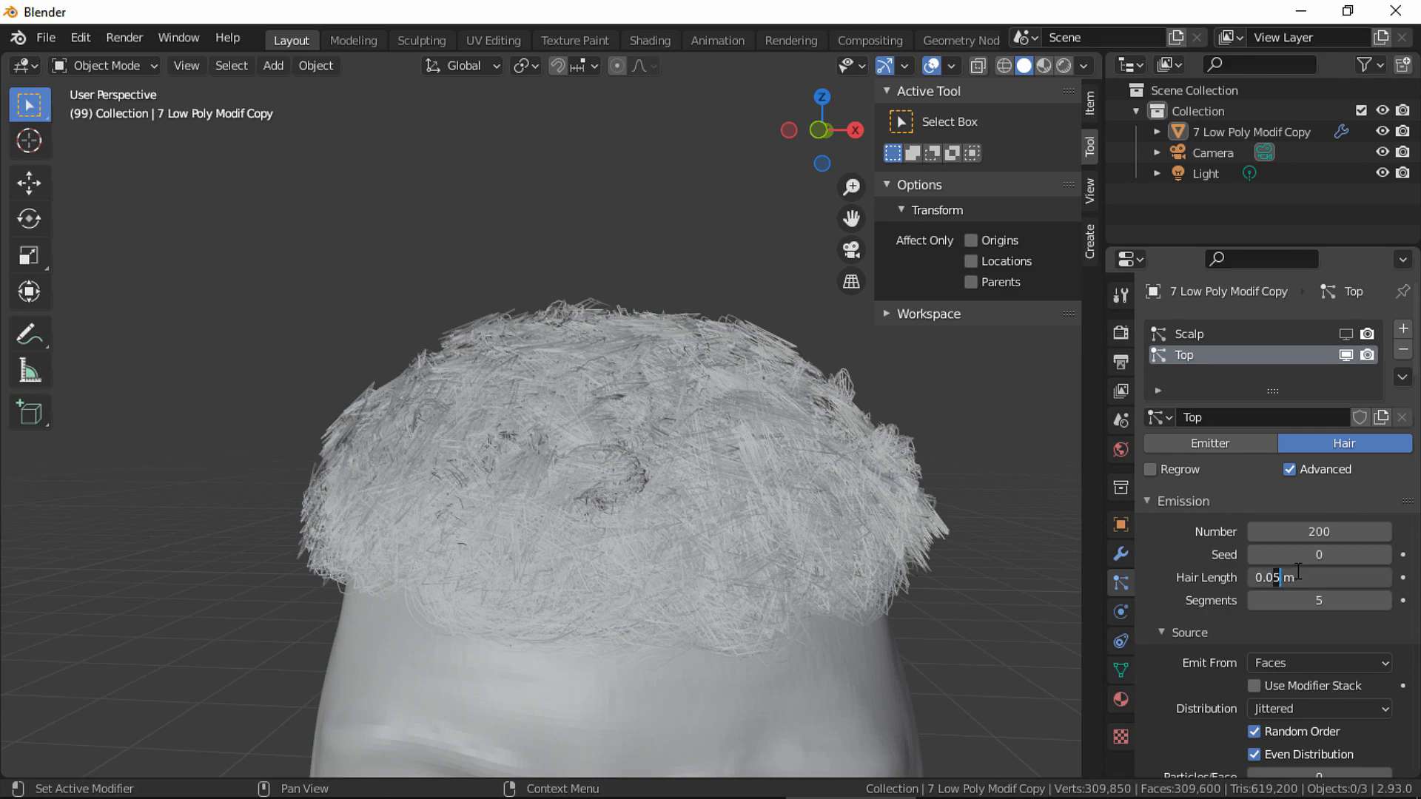
pyautogui.press('Return')
pyautogui.moveTo(703, 497); pyautogui.dragTo(808, 512, button='middle')
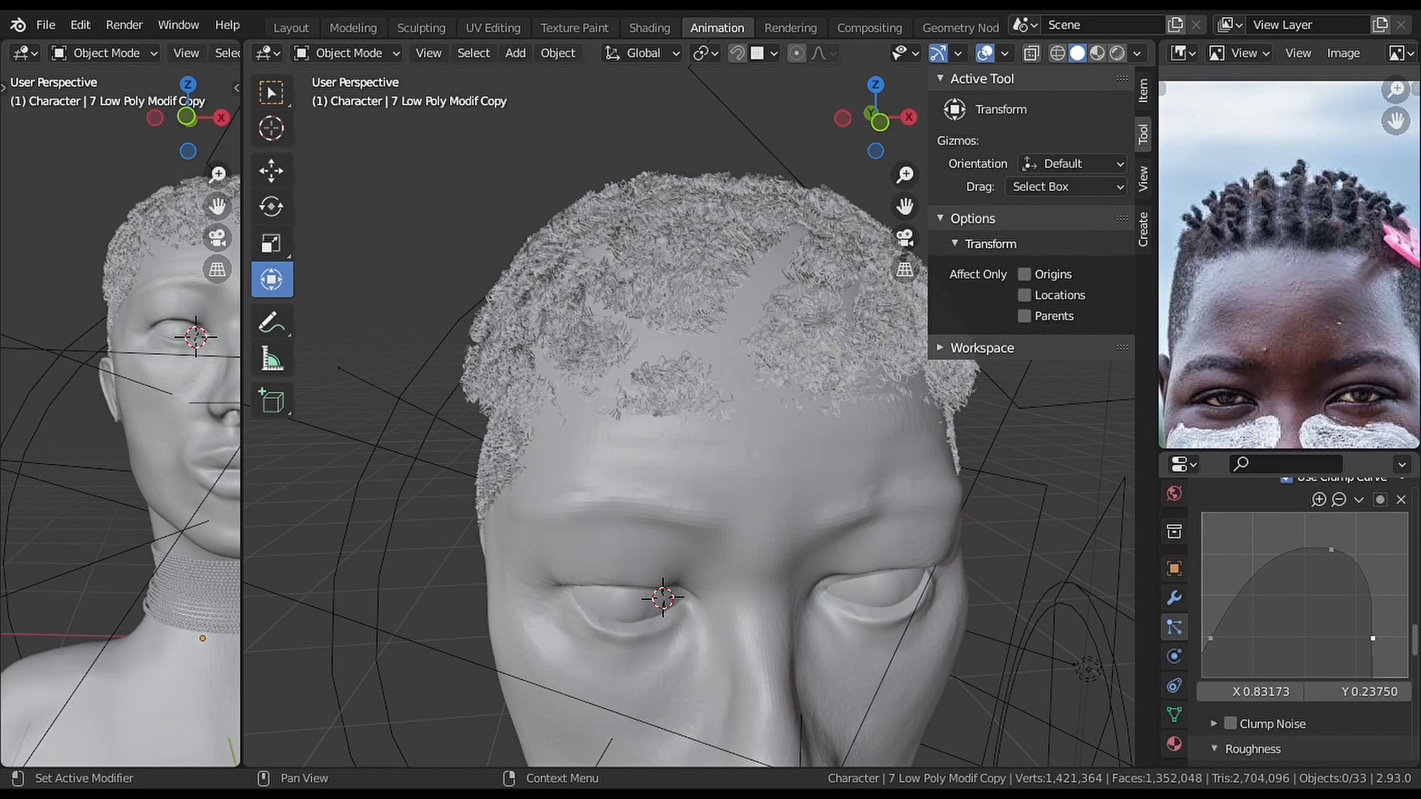
# Shape the Top scalp clump curve into a full arch with its peak at about X 0.56, Y 0.95 and both ends at Y 0.
pyautogui.moveTo(1395, 644); pyautogui.dragTo(1393, 622)
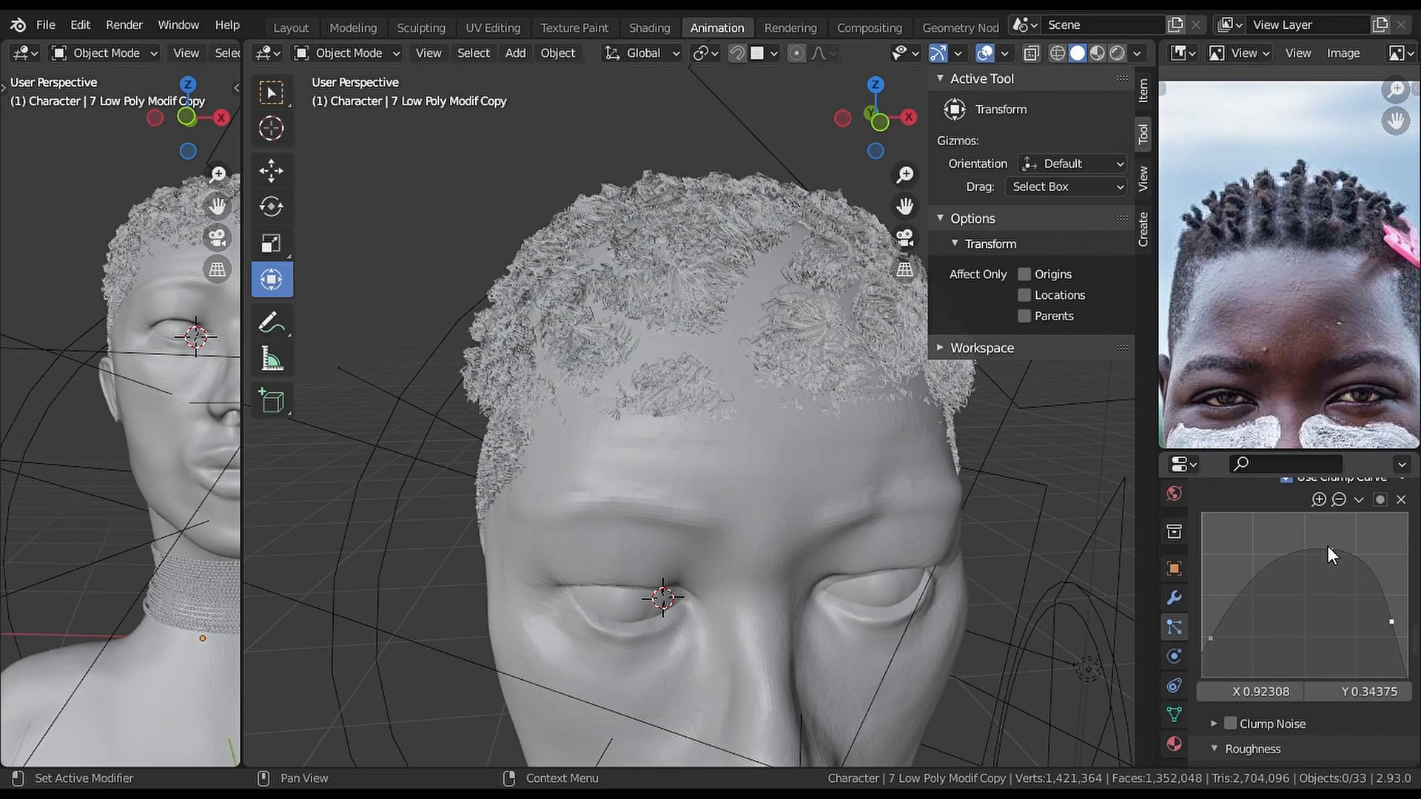
pyautogui.moveTo(1326, 545); pyautogui.dragTo(1315, 522)
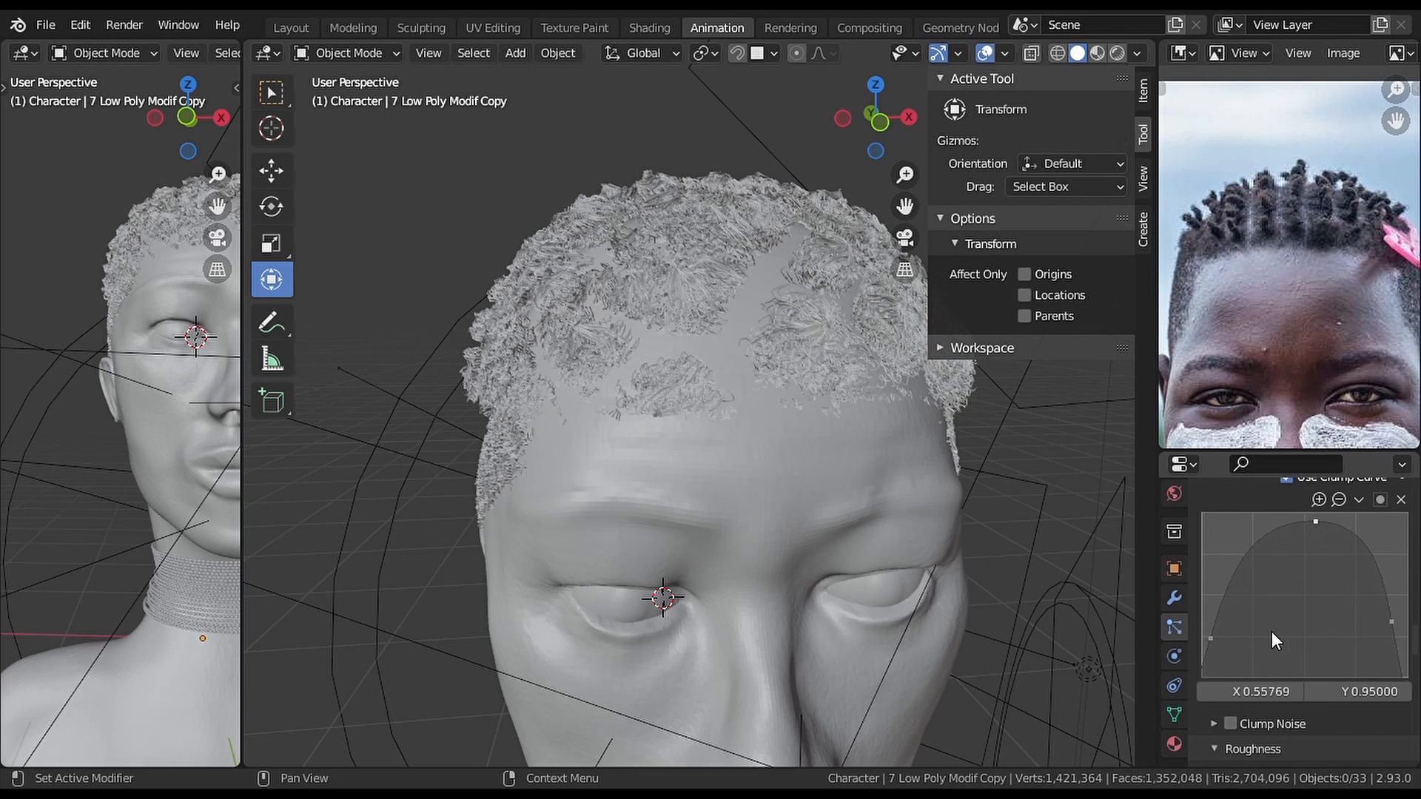
pyautogui.moveTo(1210, 638); pyautogui.dragTo(1202, 677)
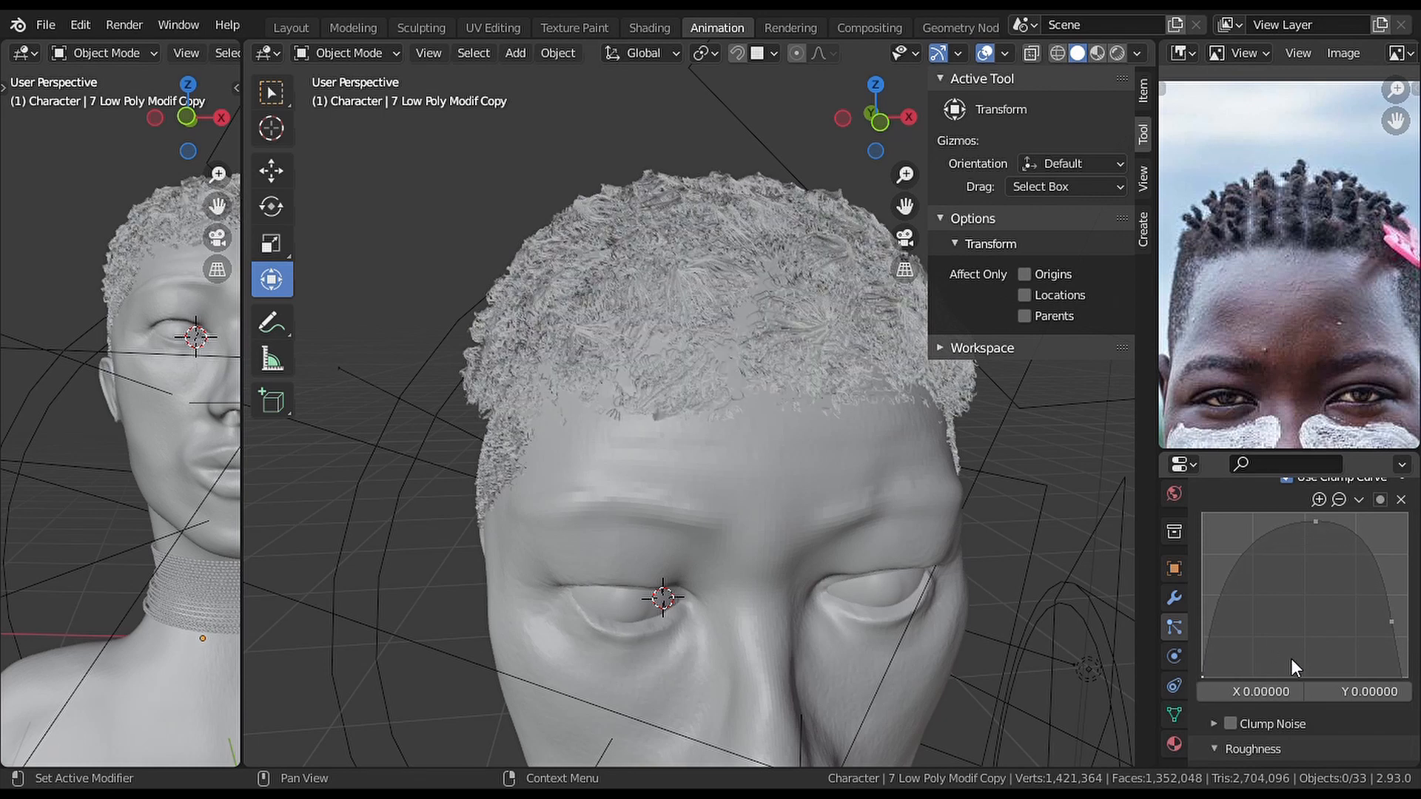
pyautogui.moveTo(1391, 623); pyautogui.dragTo(1408, 677)
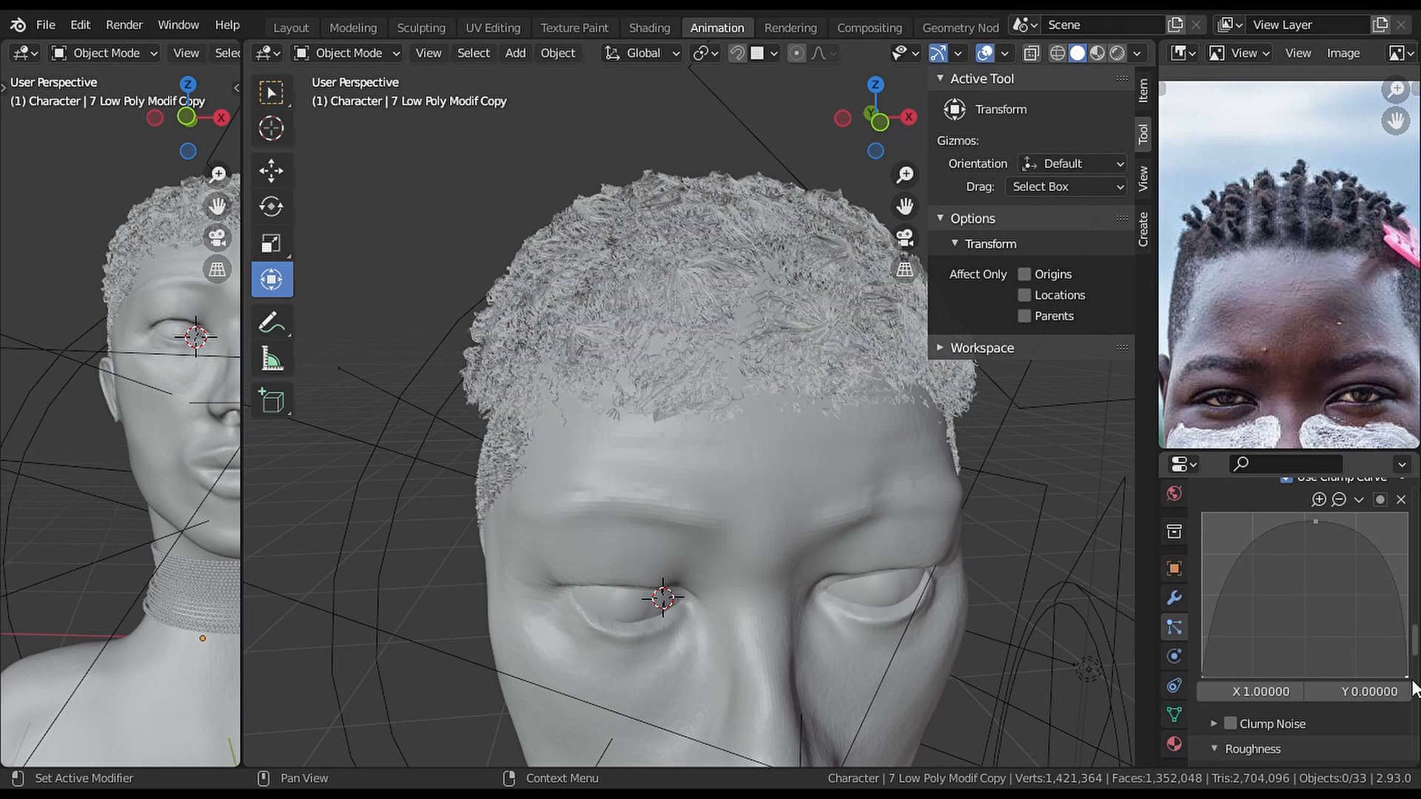
pyautogui.moveTo(690, 413); pyautogui.dragTo(684, 379, button='middle')
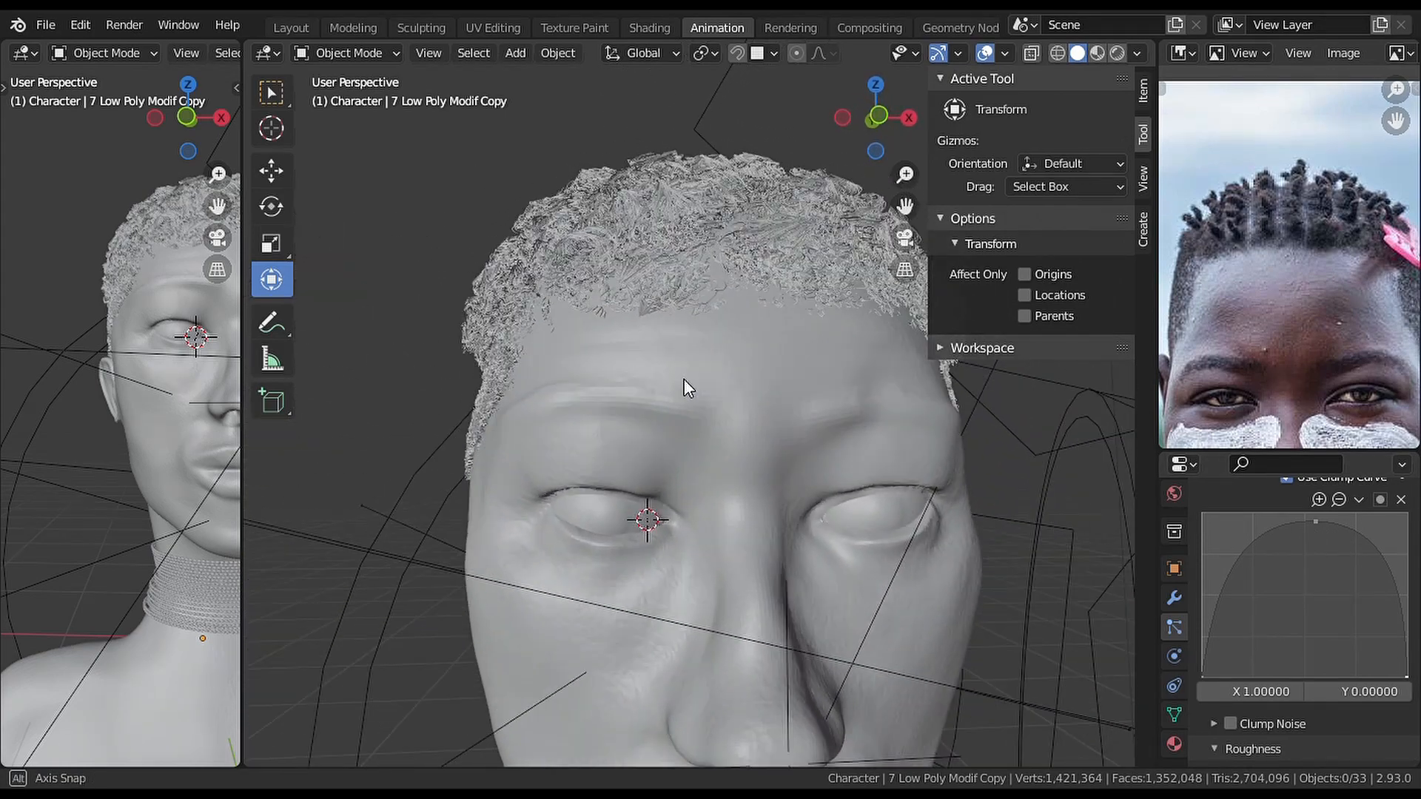
# Set the Top scalp system's Hair Length to 0.3 m in the Emission settings.
pyautogui.scroll(15, 1282, 654)
pyautogui.click(1314, 700)
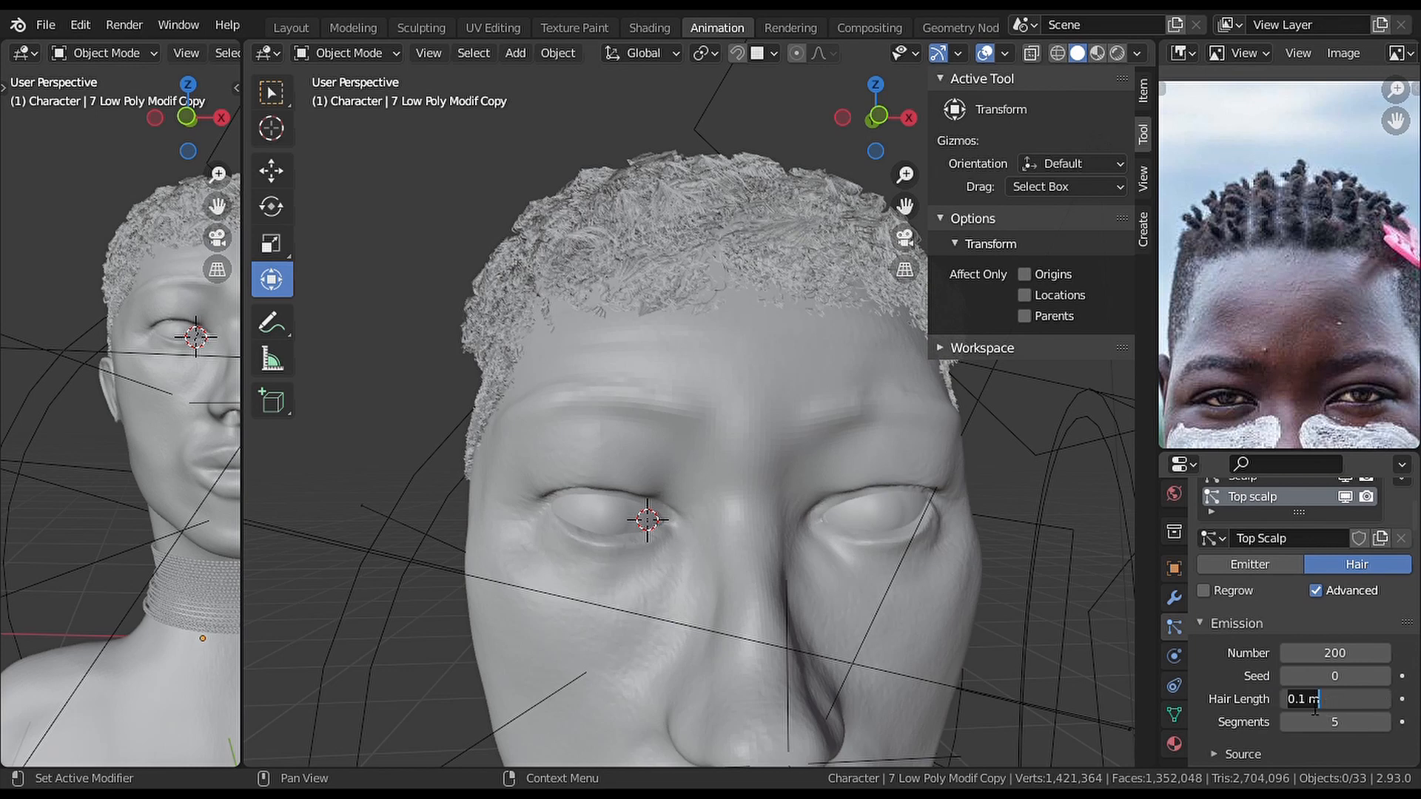
pyautogui.press('Left')
pyautogui.press('Right')
pyautogui.press('Right')
pyautogui.write('3')
pyautogui.press('Return')
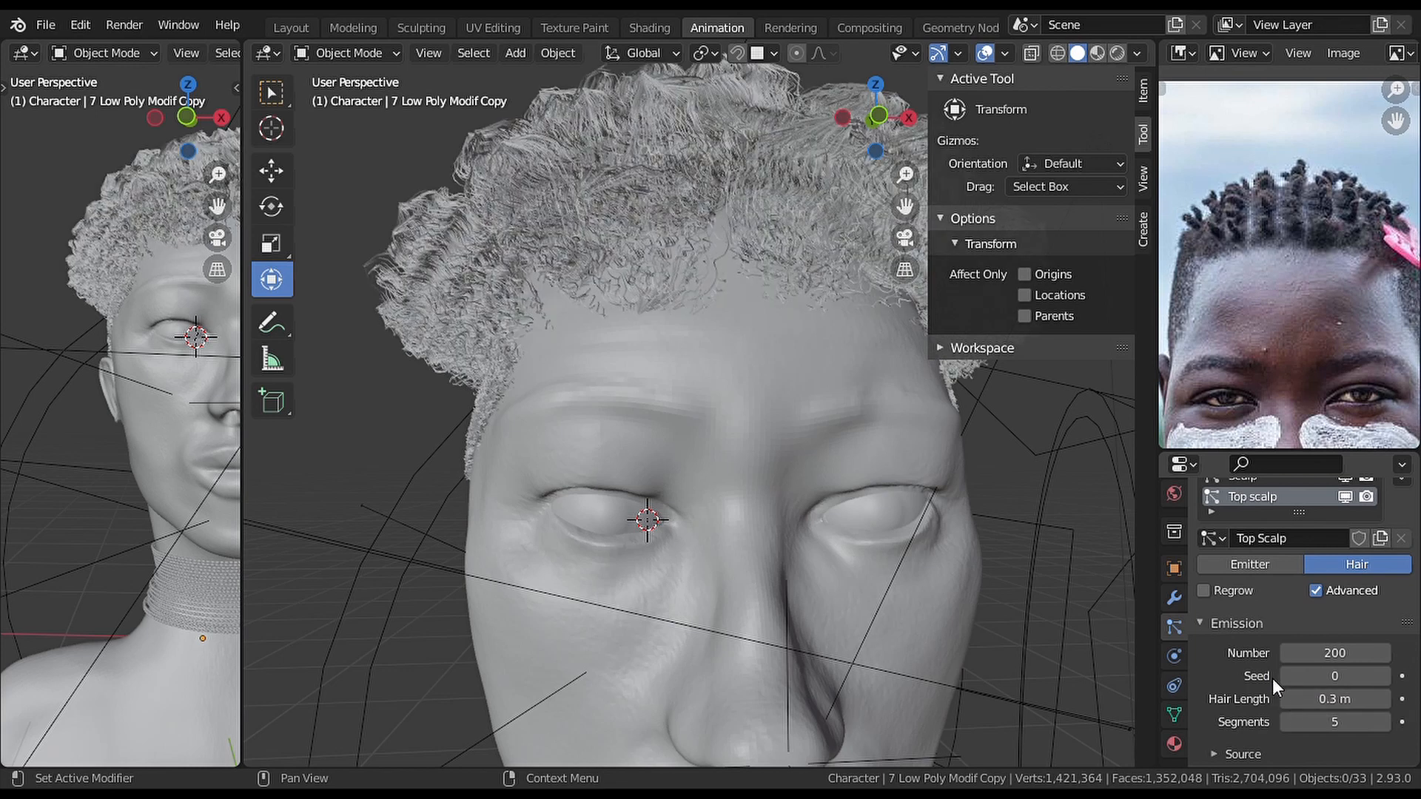
# Reshape the clump curve into a falling line from about X 0.30, Y 0.87 to about X 0.94, Y 0.49.
pyautogui.scroll(-12, 1273, 677)
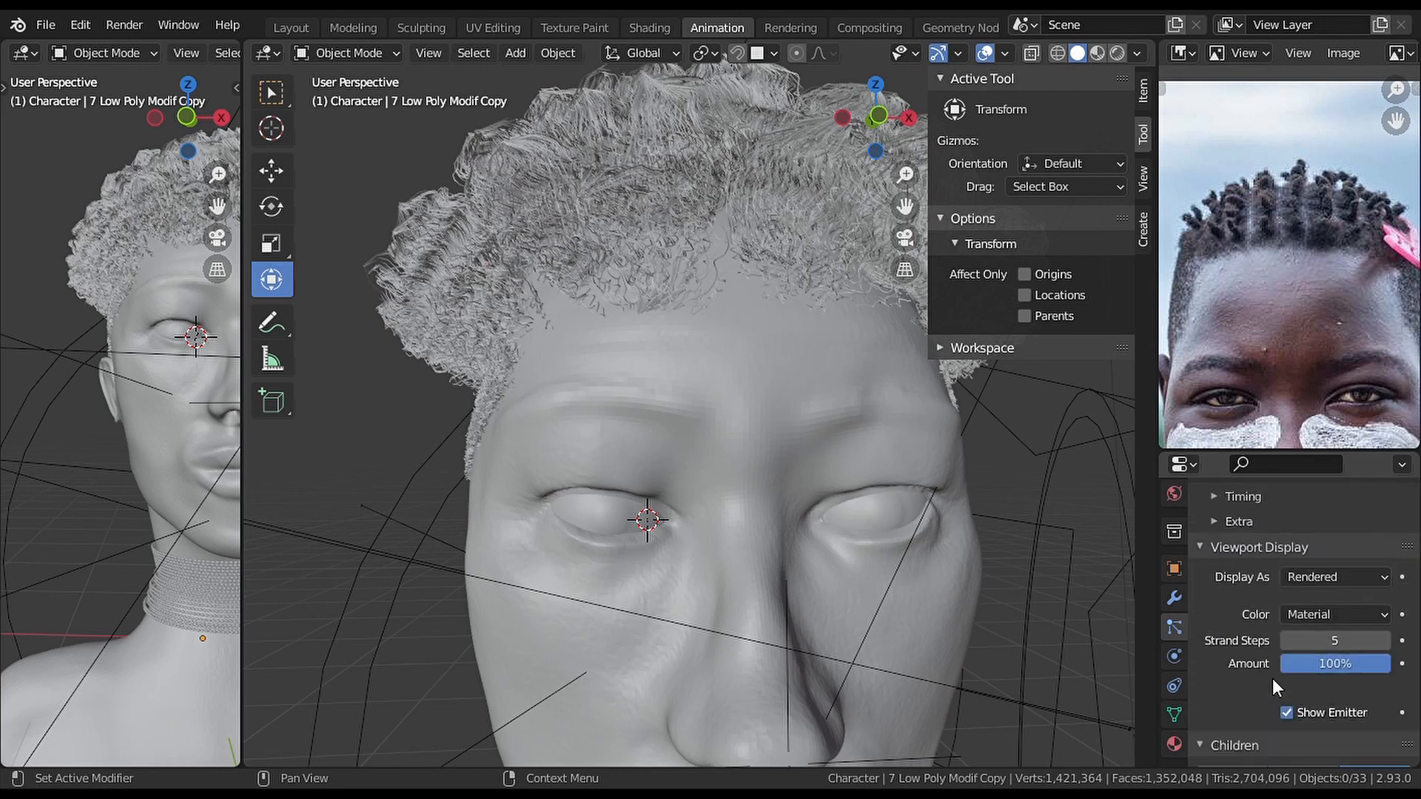
pyautogui.scroll(-10, 1272, 678)
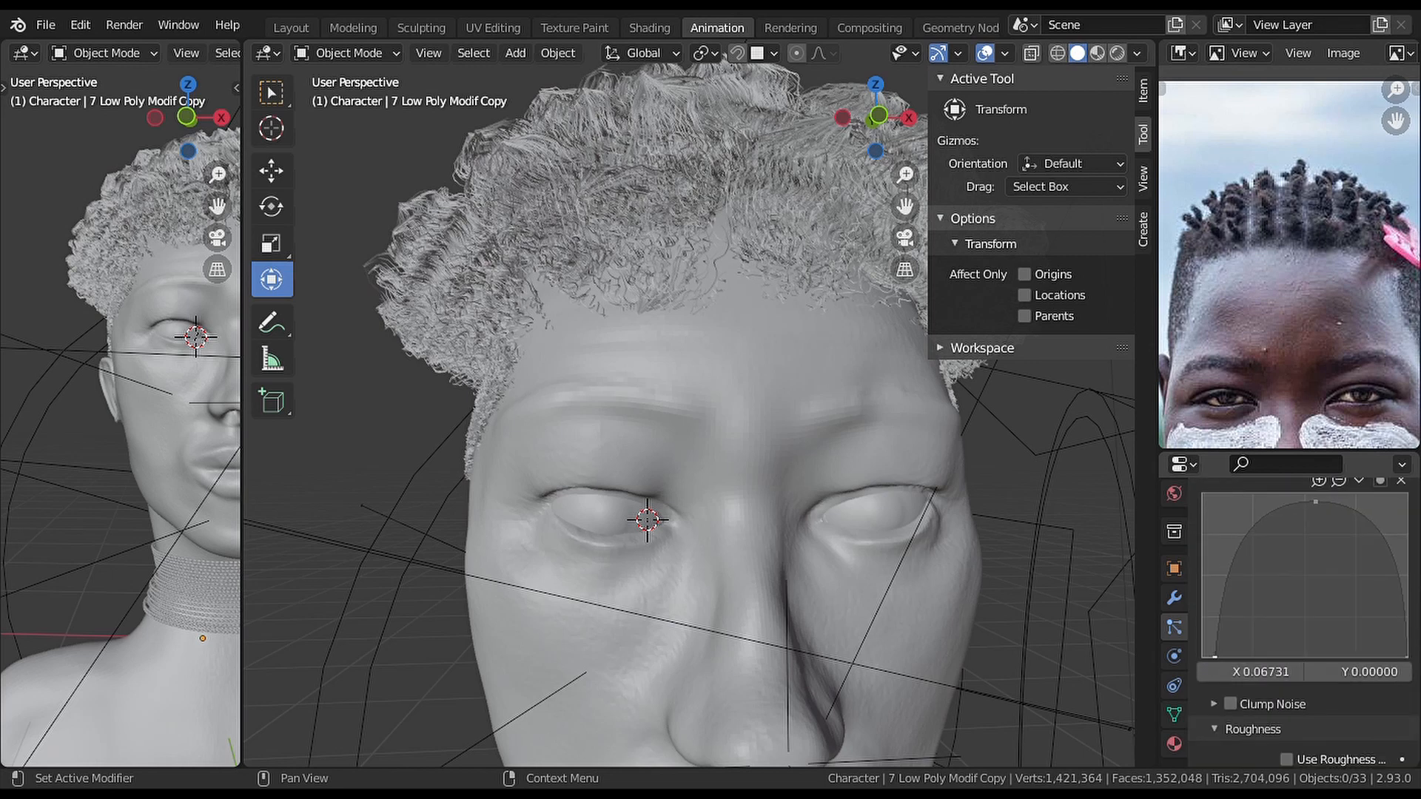
pyautogui.moveTo(1215, 655); pyautogui.dragTo(1257, 656)
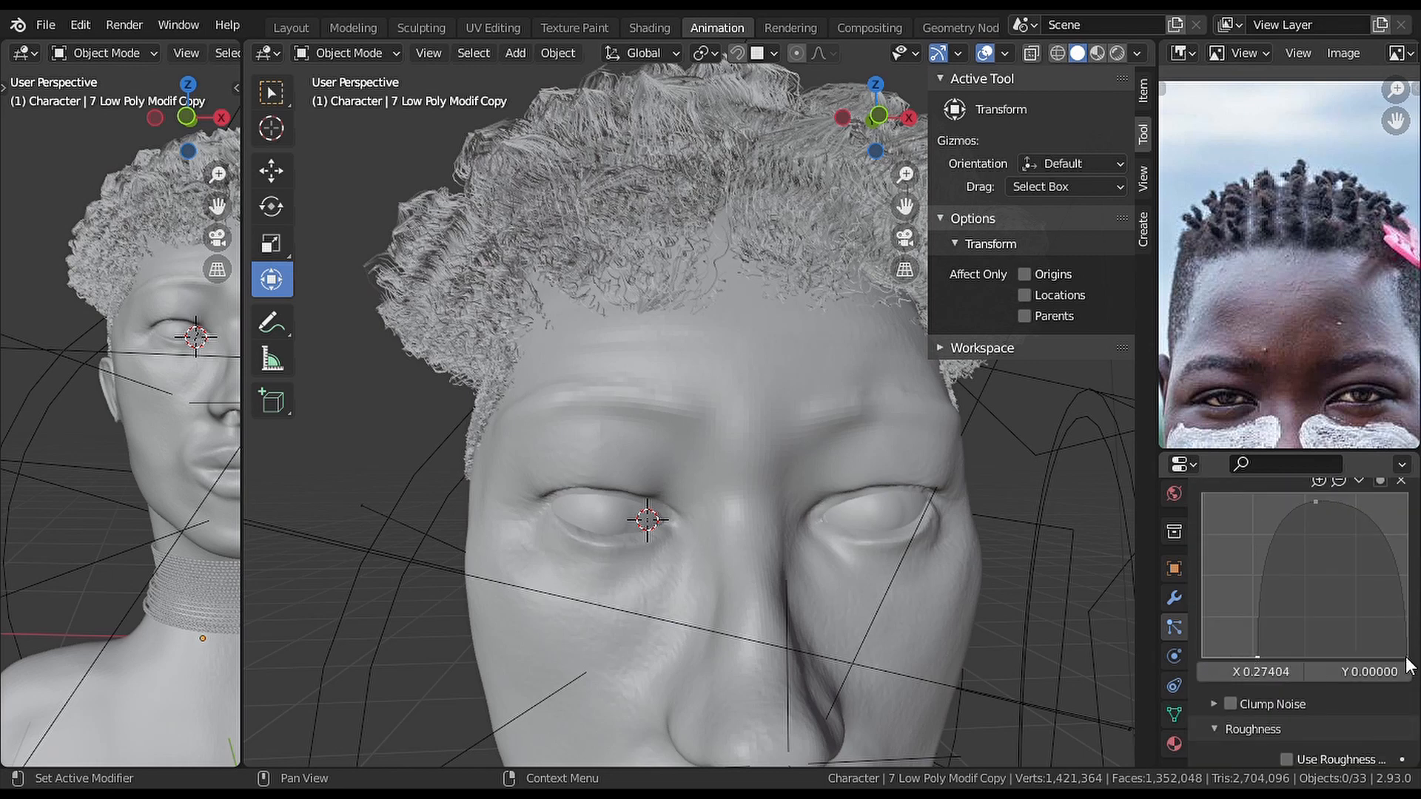
pyautogui.scroll(2, 1358, 564)
pyautogui.moveTo(1408, 665); pyautogui.dragTo(1394, 617)
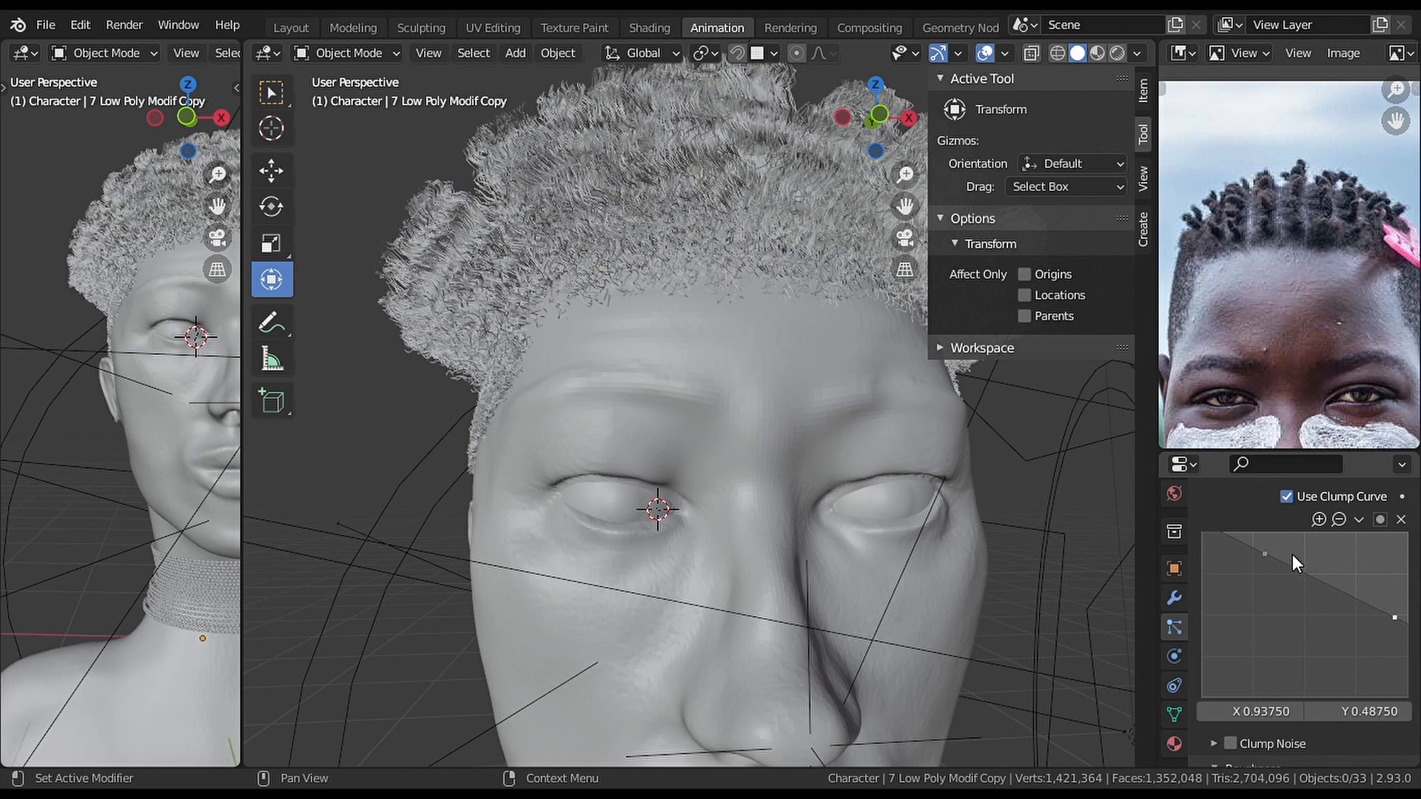